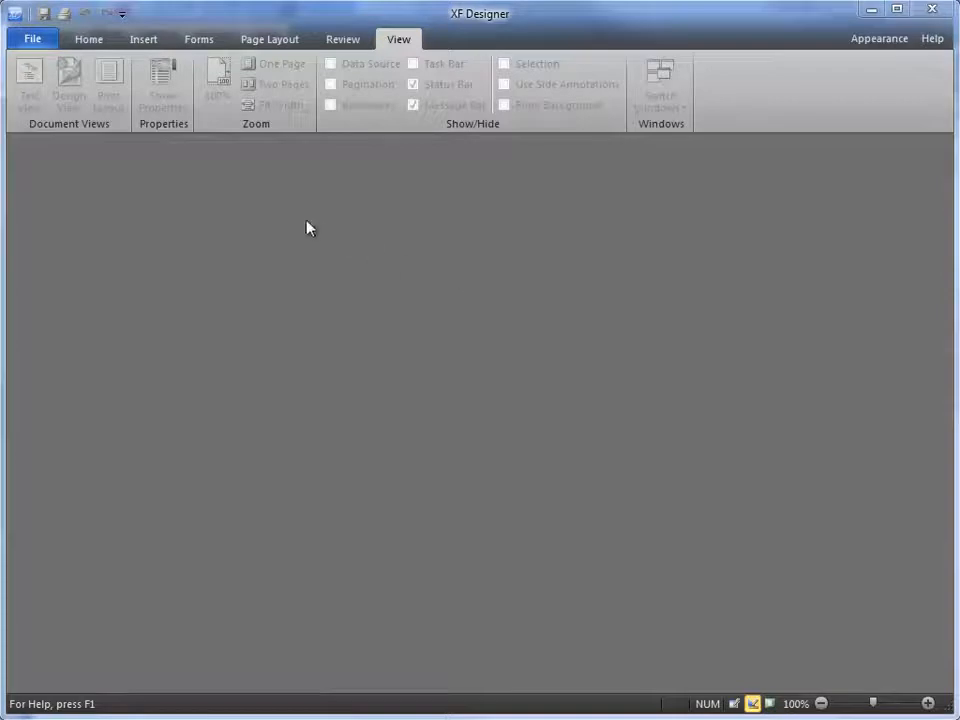
Step: Create a new document of the XF Template type
{"action": "left_click", "coordinate": [22, 40]}
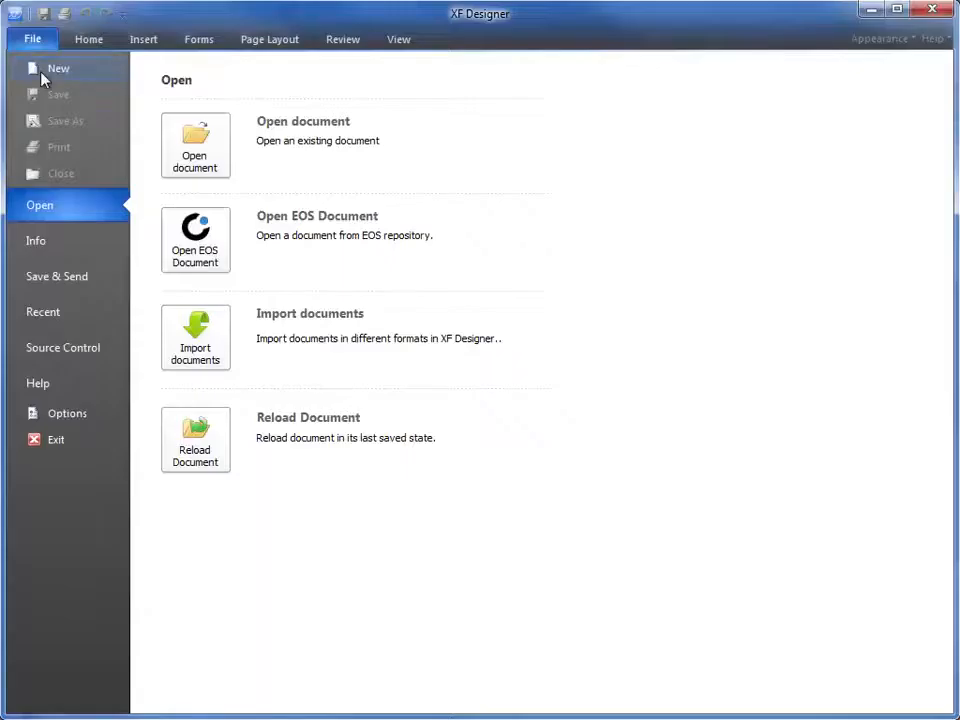
{"action": "left_click", "coordinate": [41, 72]}
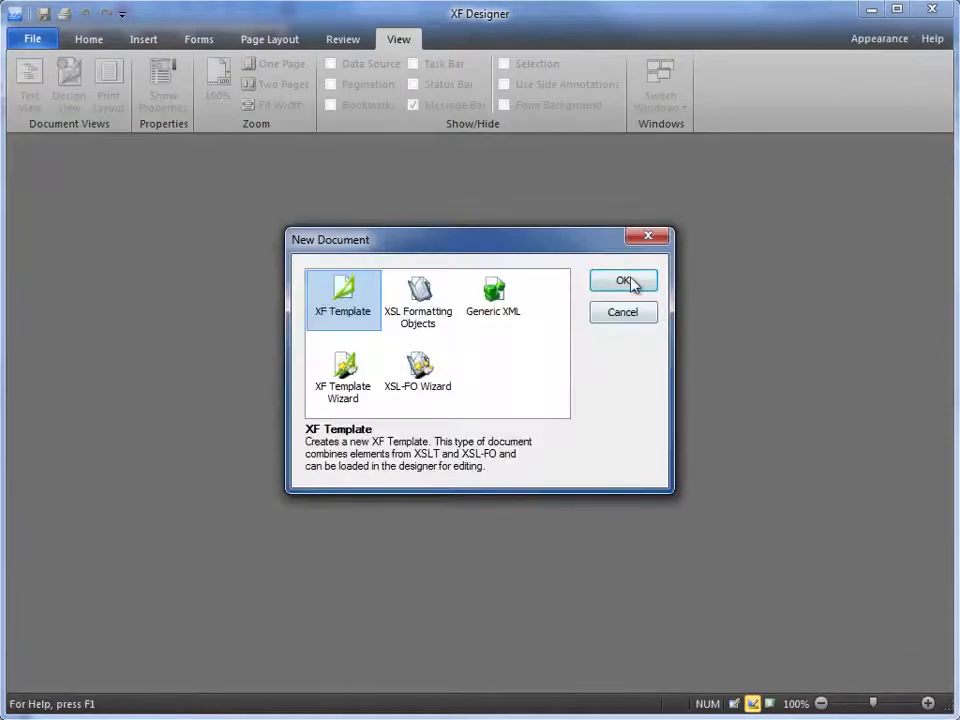
{"action": "left_click", "coordinate": [622, 282]}
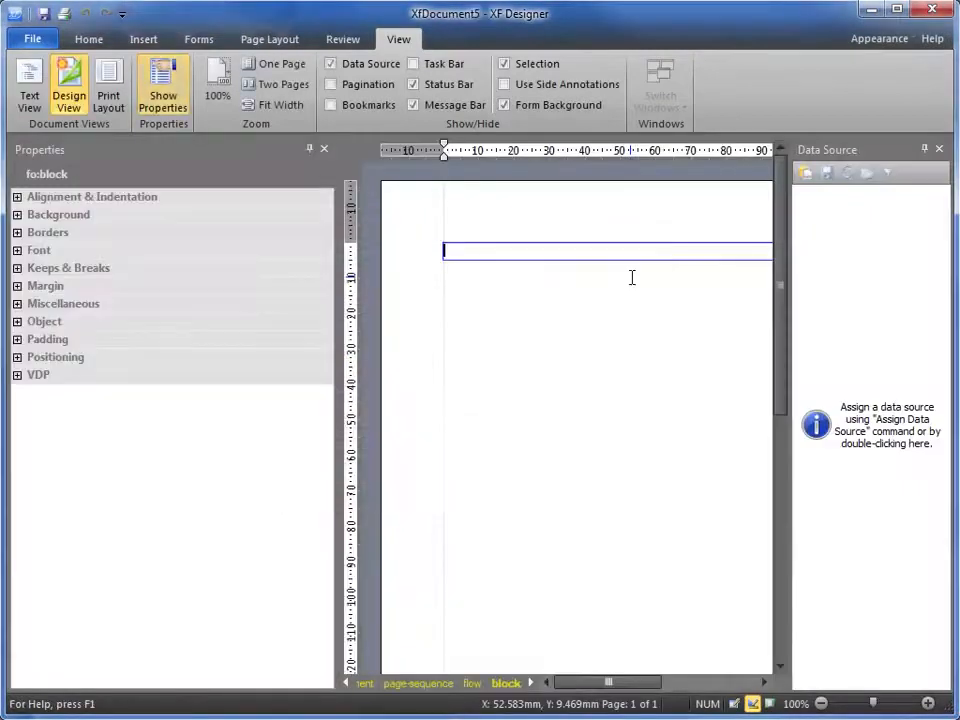
Step: Save the new template in the reports folder under the file name "ff&e sample"
{"action": "left_click", "coordinate": [43, 13]}
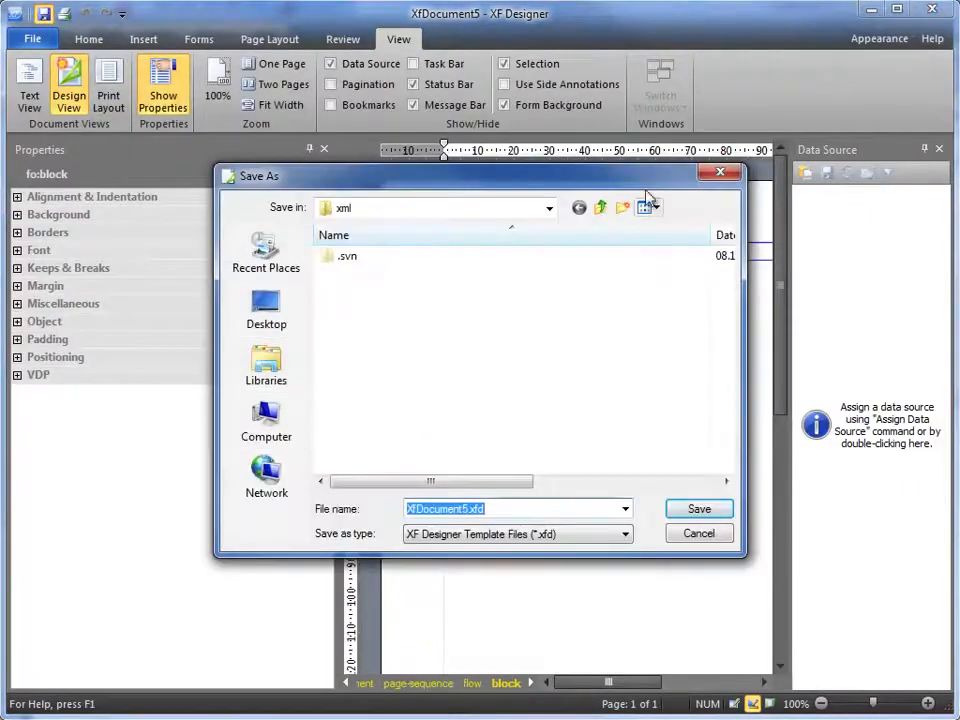
{"action": "left_click", "coordinate": [601, 208]}
{"action": "double_click", "coordinate": [362, 310]}
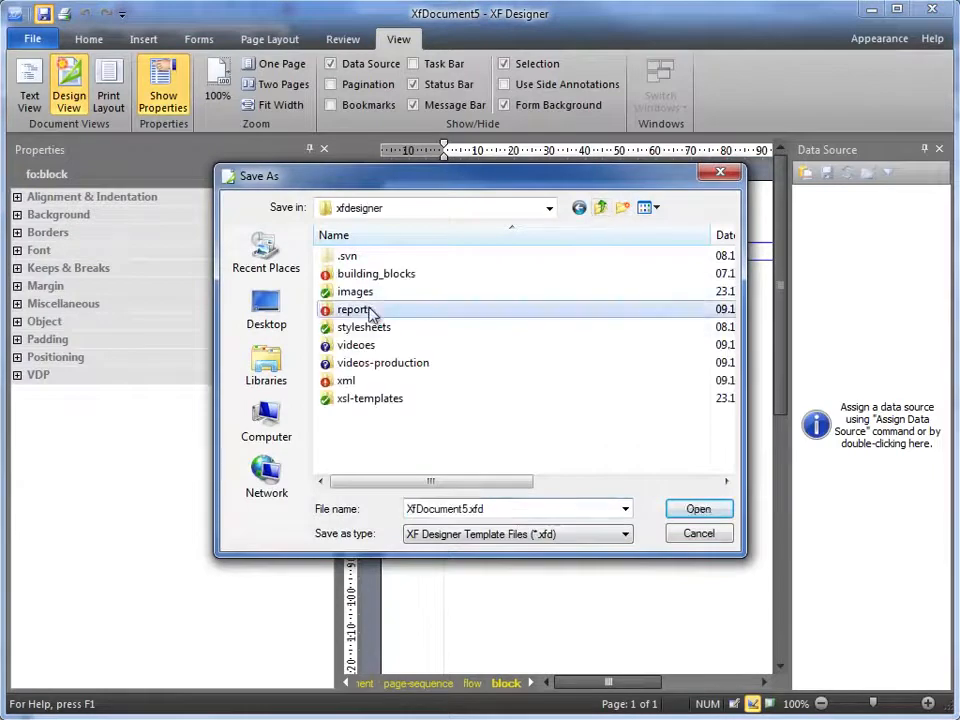
{"action": "double_click", "coordinate": [516, 508]}
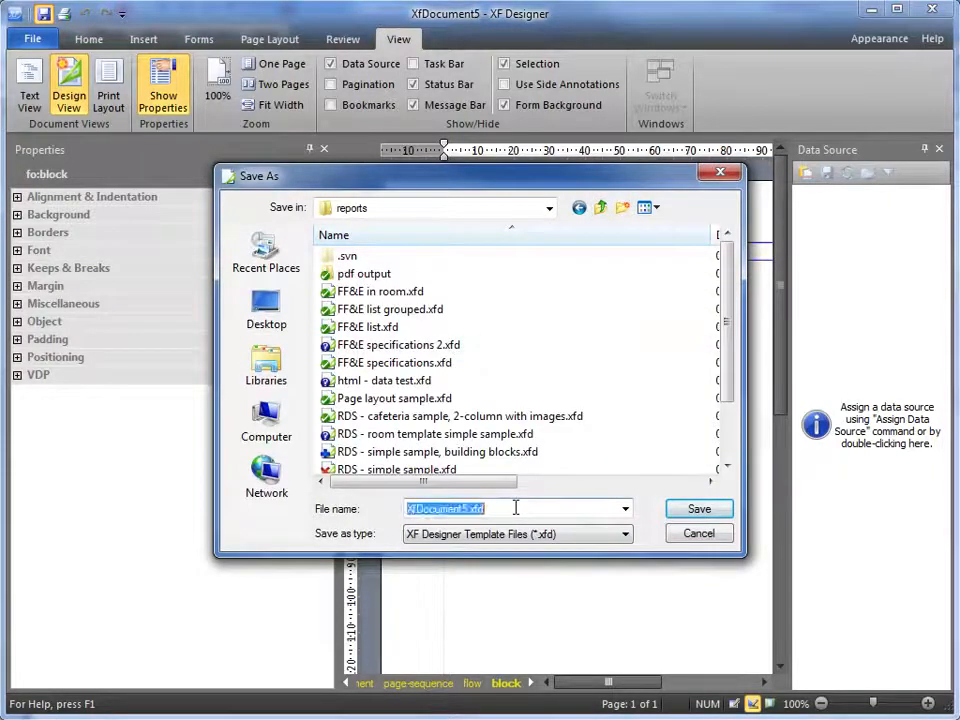
{"action": "type", "text": "ff&"}
{"action": "key", "text": "BackSpace"}
{"action": "key", "text": "BackSpace"}
{"action": "type", "text": "&e sample"}
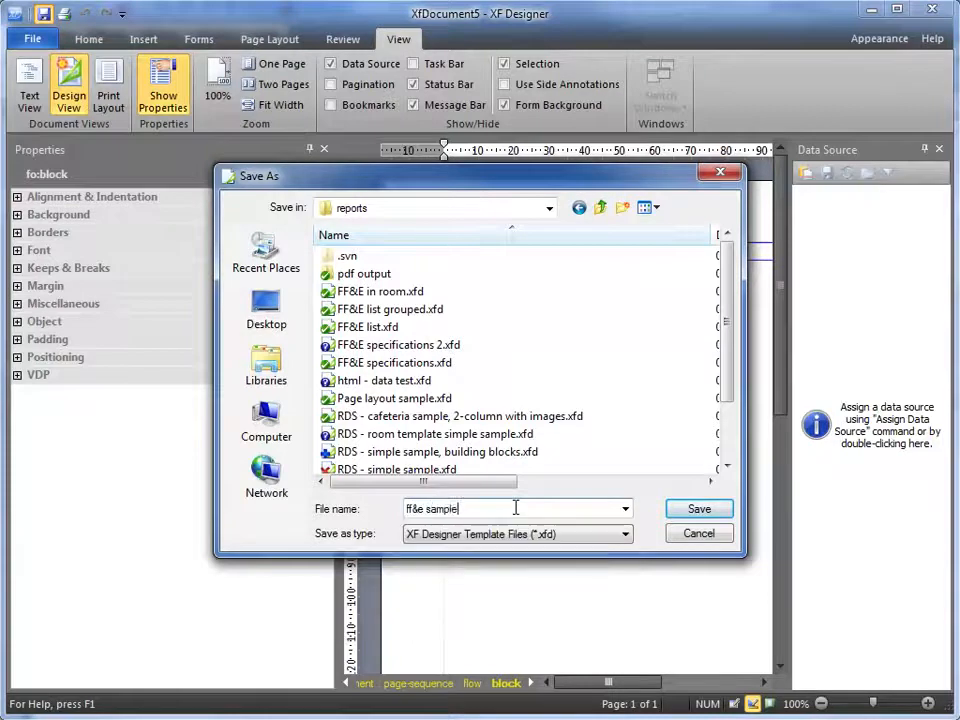
{"action": "left_click", "coordinate": [697, 509]}
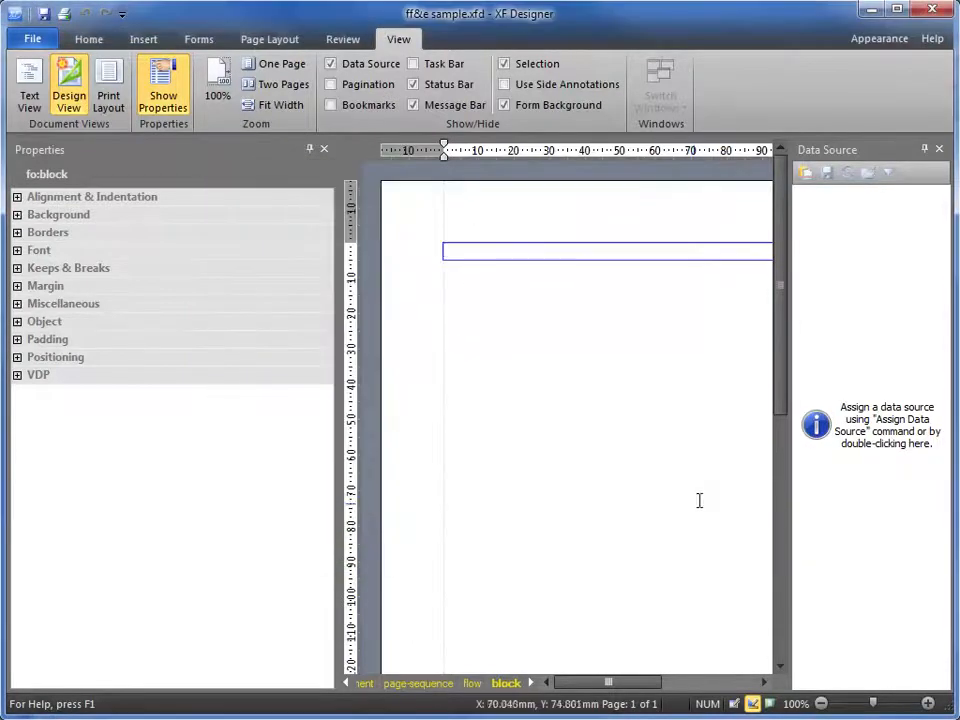
Step: Hide the object properties and assign ffe_specification.xml from the xml folder as the XML data source with a relative path
{"action": "left_click", "coordinate": [324, 150]}
{"action": "left_click", "coordinate": [806, 174]}
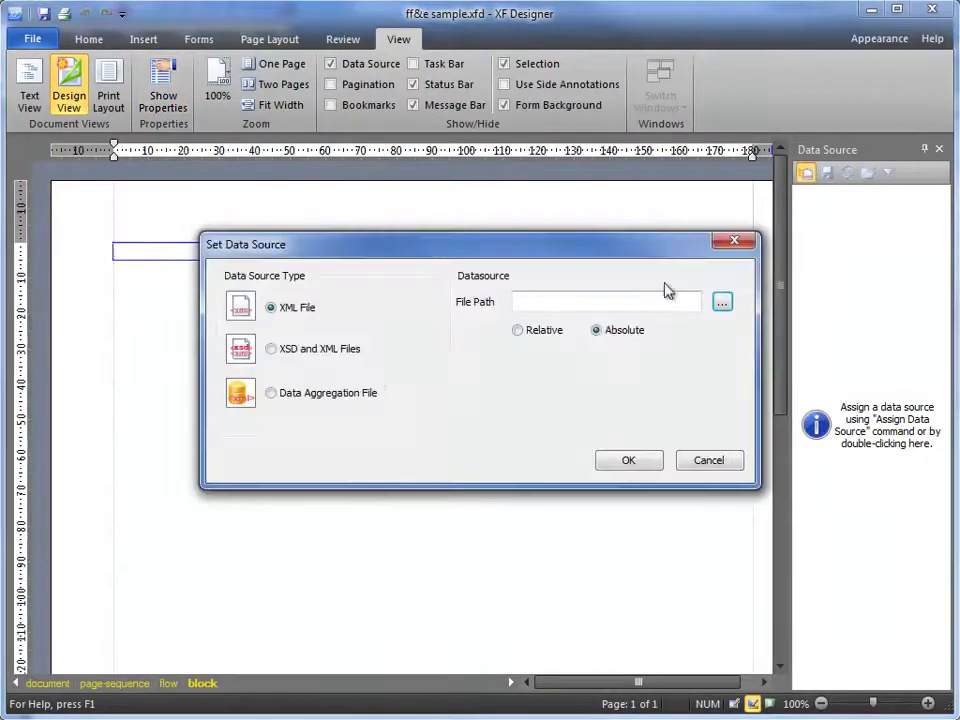
{"action": "left_click", "coordinate": [722, 302]}
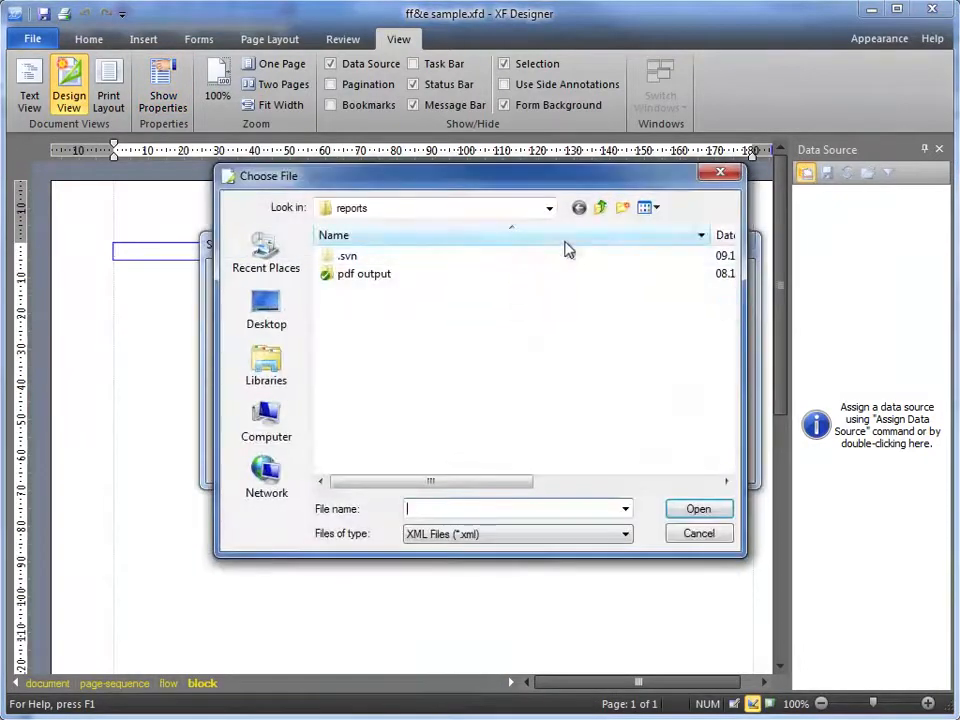
{"action": "left_click", "coordinate": [603, 208]}
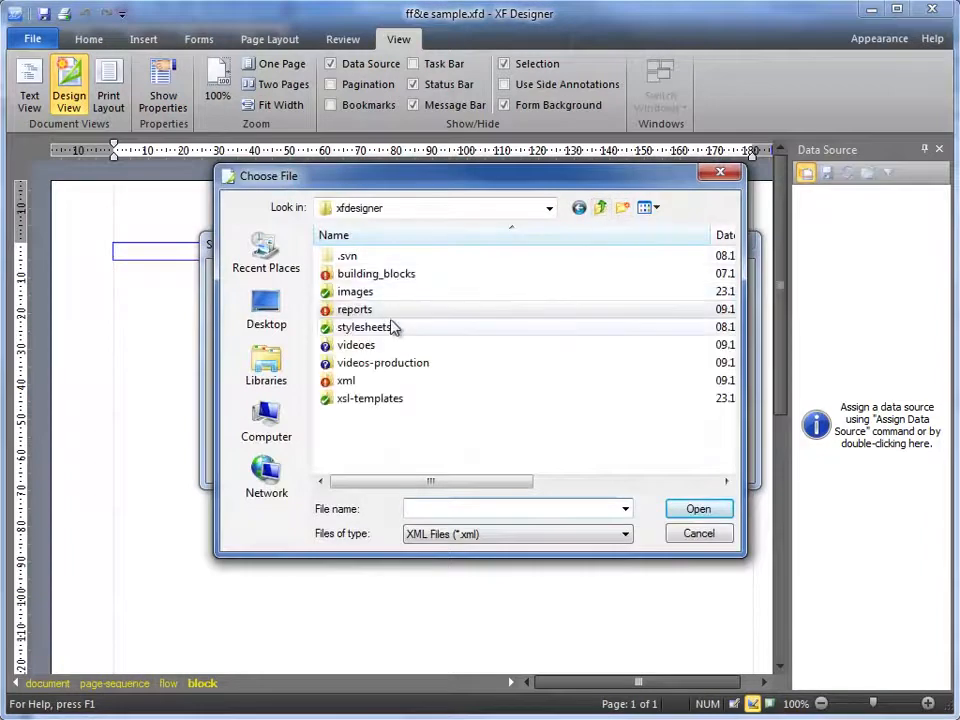
{"action": "double_click", "coordinate": [373, 384]}
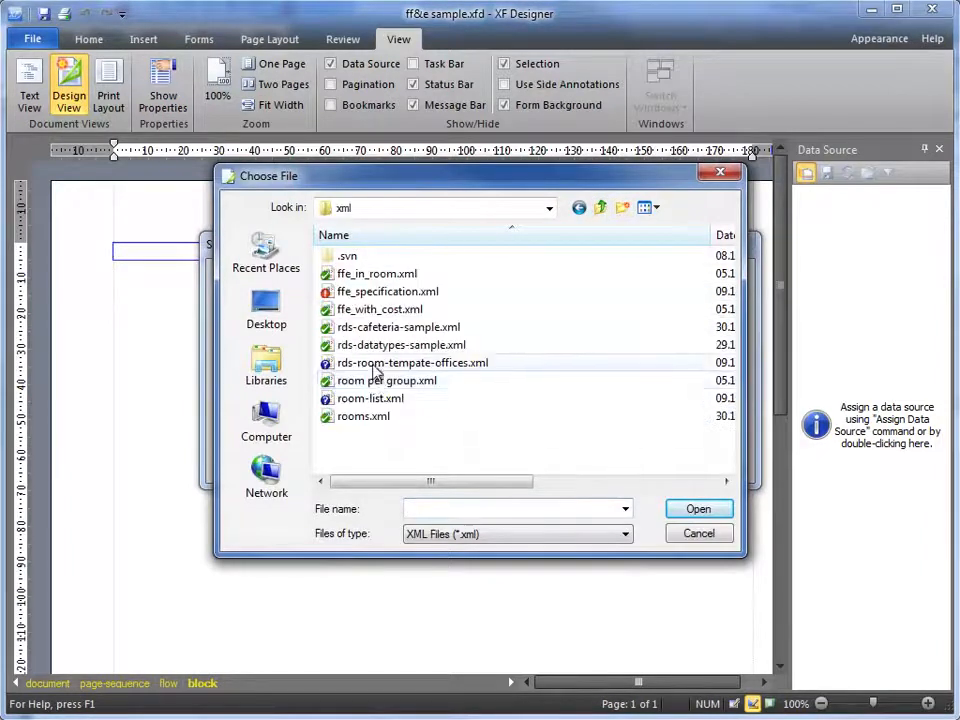
{"action": "left_click", "coordinate": [380, 299]}
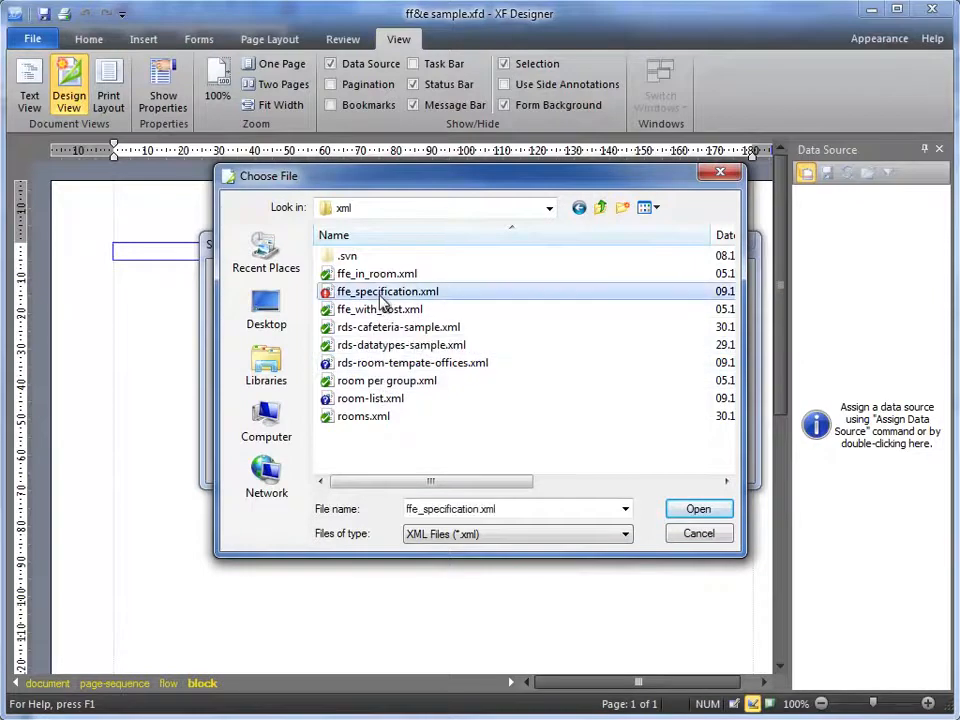
{"action": "double_click", "coordinate": [380, 299]}
{"action": "left_click", "coordinate": [536, 340]}
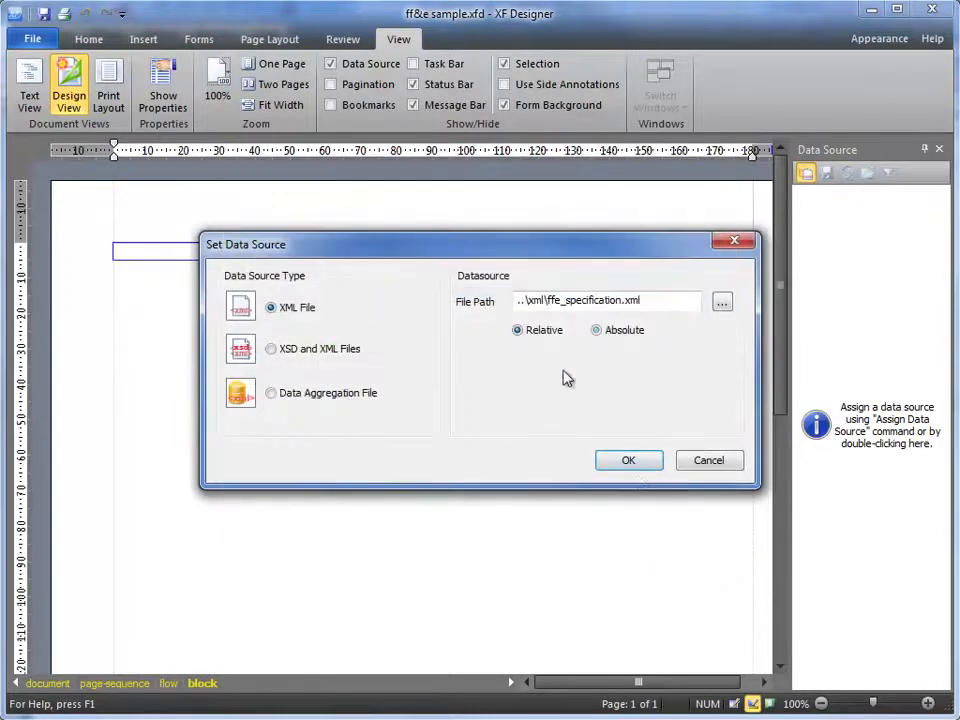
{"action": "left_click", "coordinate": [637, 462]}
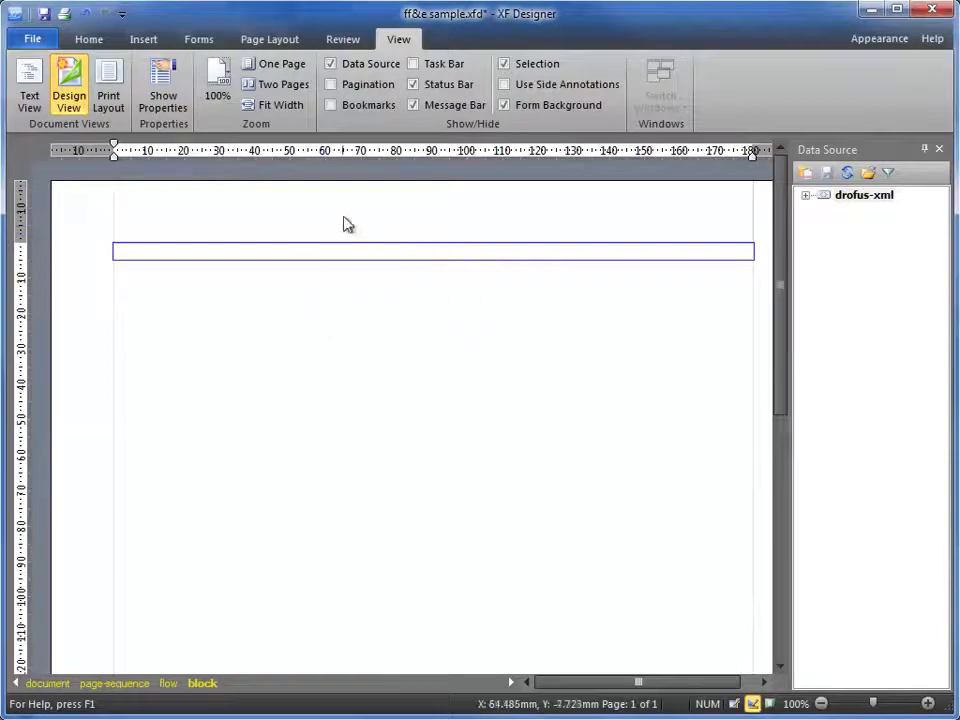
Step: Show the document's pagination in a widened pane and set the Letter Page layout's page format to A4
{"action": "left_click", "coordinate": [335, 86]}
{"action": "left_click_drag", "start_coordinate": [789, 396], "coordinate": [660, 394]}
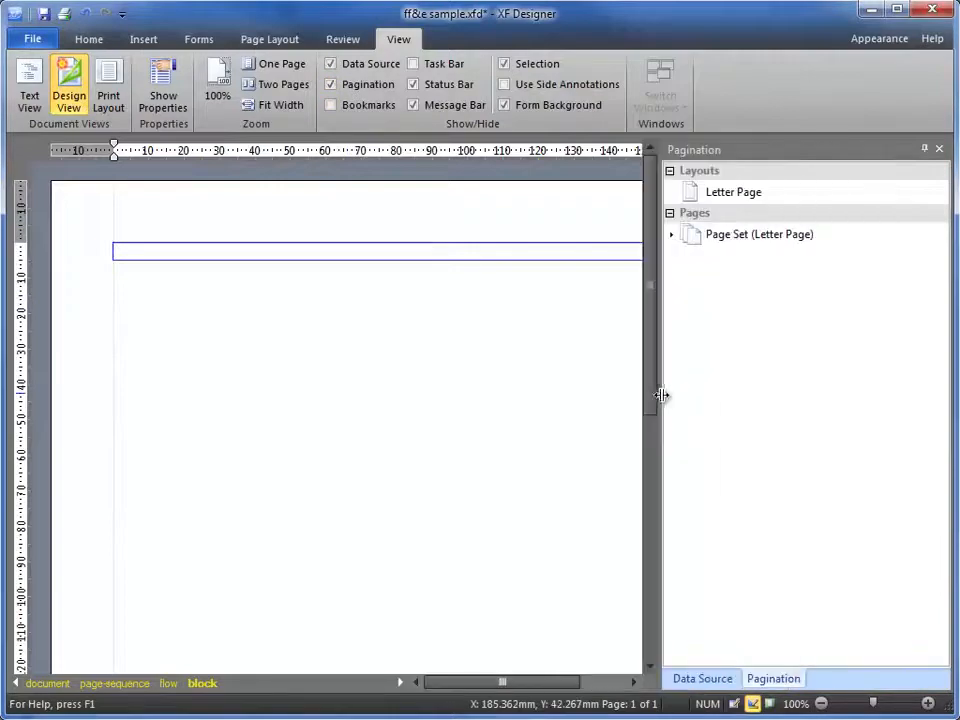
{"action": "double_click", "coordinate": [727, 197]}
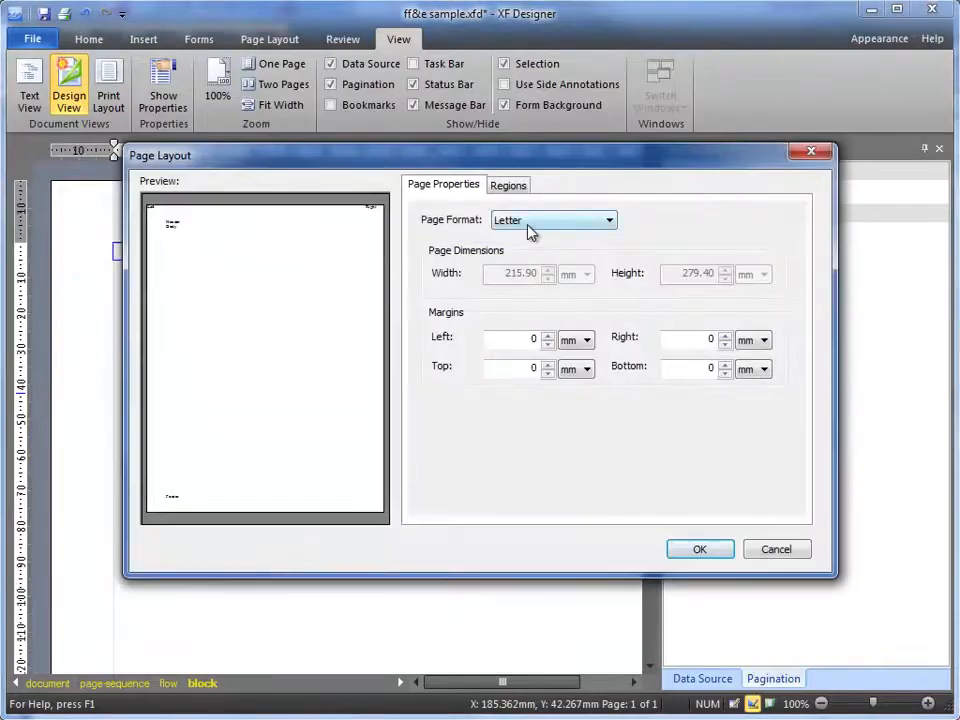
{"action": "left_click", "coordinate": [529, 228]}
{"action": "left_click", "coordinate": [527, 250]}
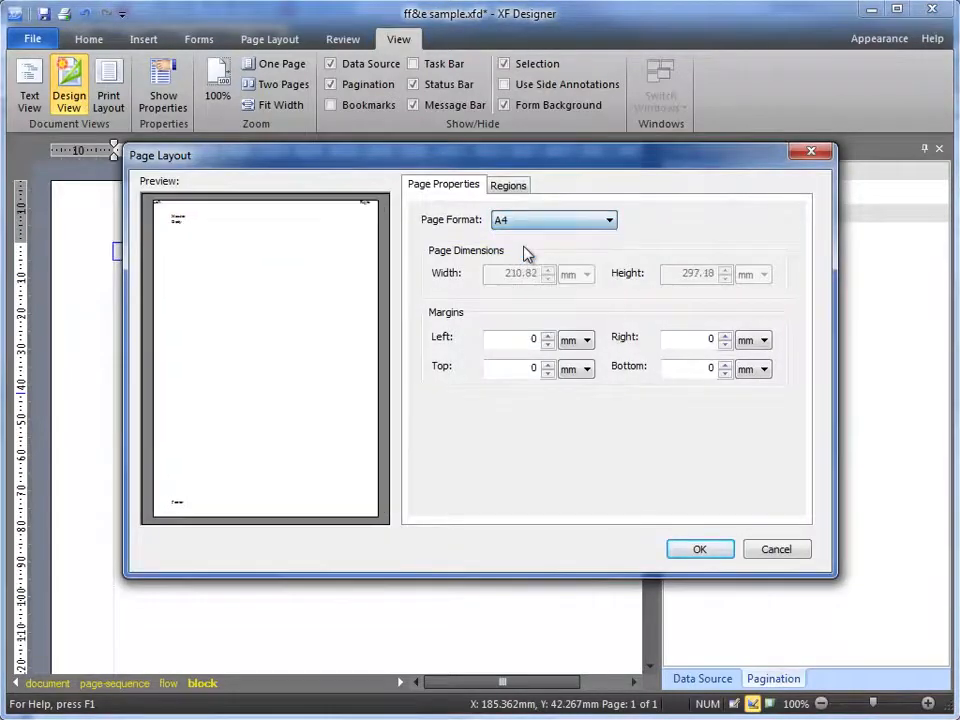
{"action": "left_click", "coordinate": [699, 552]}
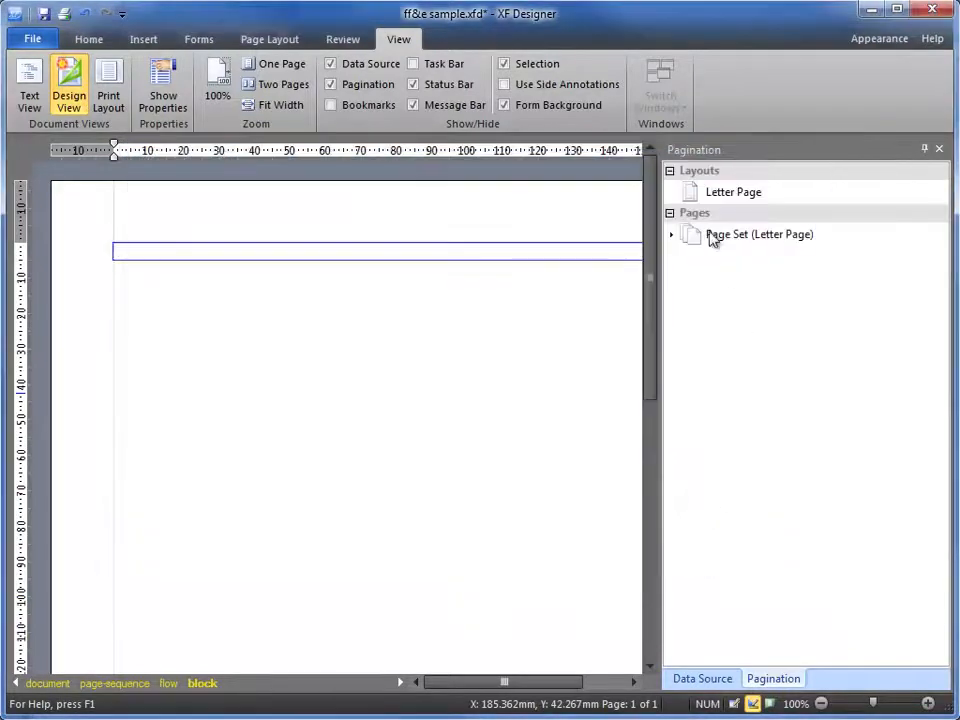
Step: Rename the Letter Page layout to "my content"
{"action": "left_click", "coordinate": [735, 192]}
{"action": "right_click", "coordinate": [740, 192]}
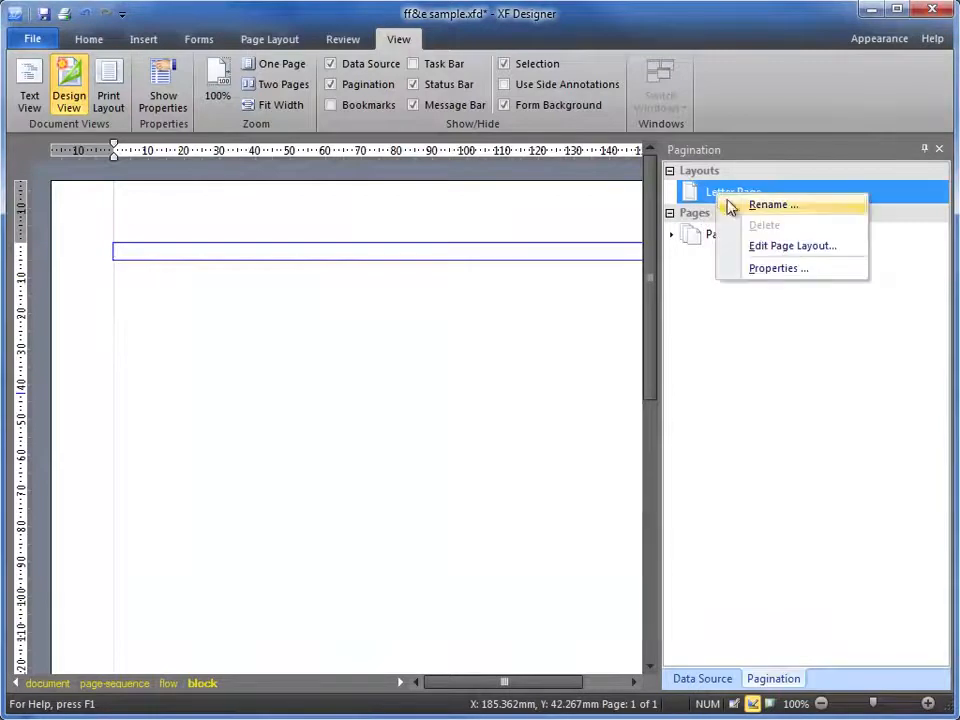
{"action": "left_click", "coordinate": [762, 205]}
{"action": "type", "text": "my content"}
{"action": "key", "text": "Return"}
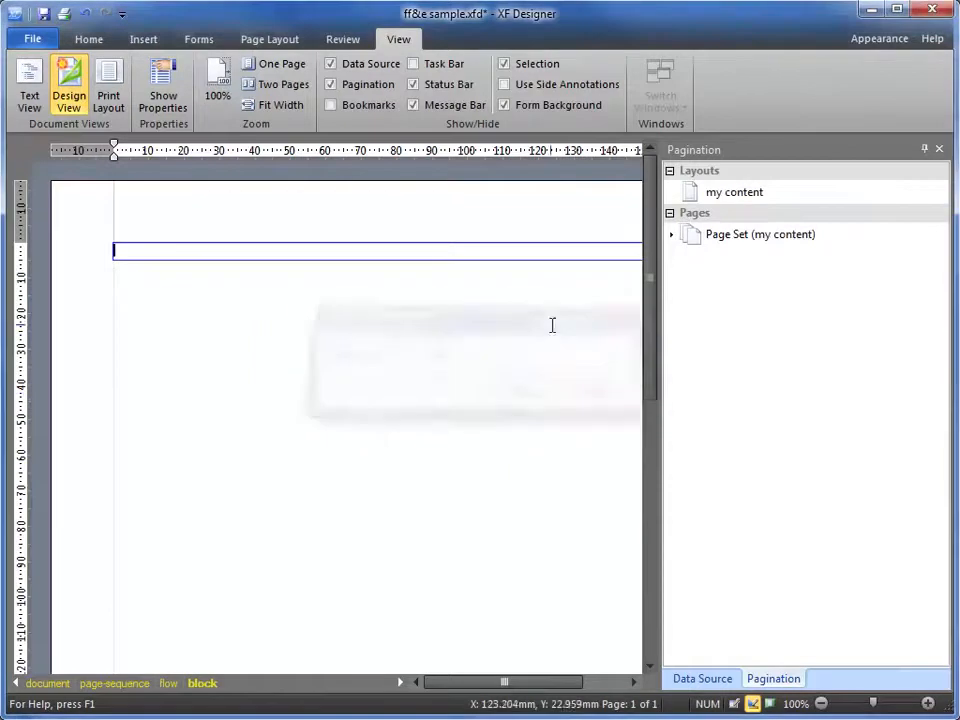
Step: Start a dynamic page set and add the "my content" layout to it with occurrence on all pages
{"action": "right_click", "coordinate": [700, 215]}
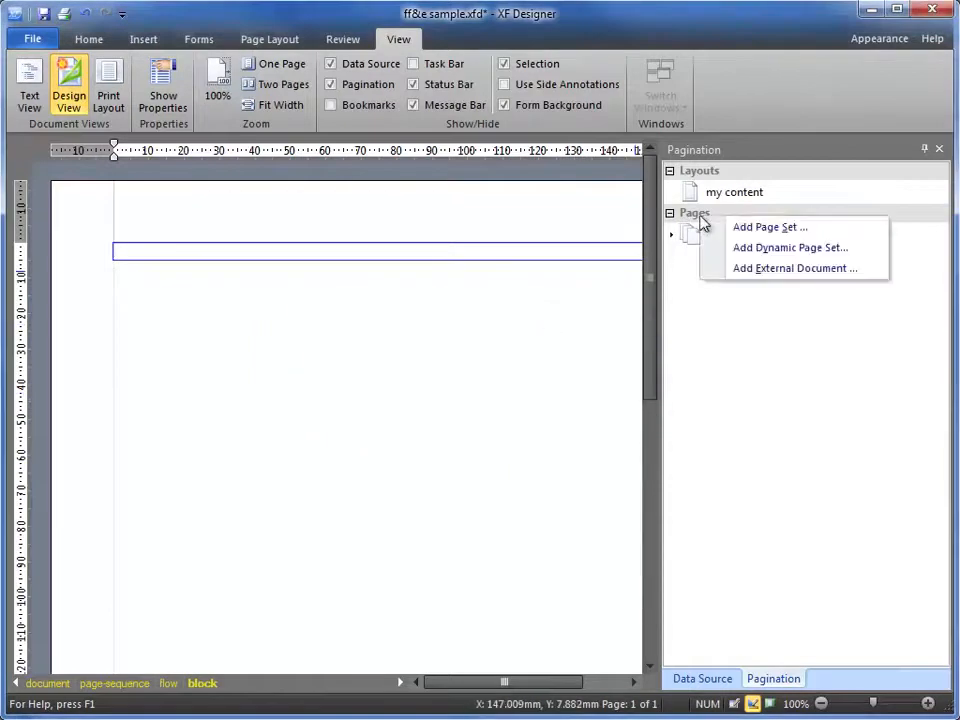
{"action": "left_click", "coordinate": [774, 250]}
{"action": "left_click", "coordinate": [605, 214]}
{"action": "left_click", "coordinate": [390, 212]}
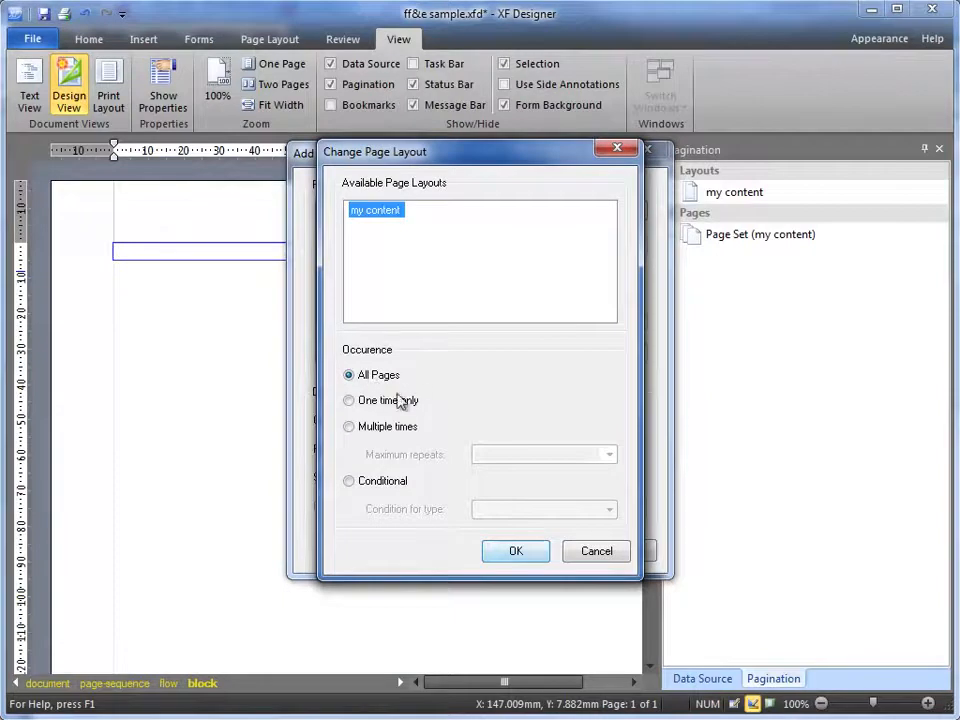
{"action": "left_click", "coordinate": [514, 552]}
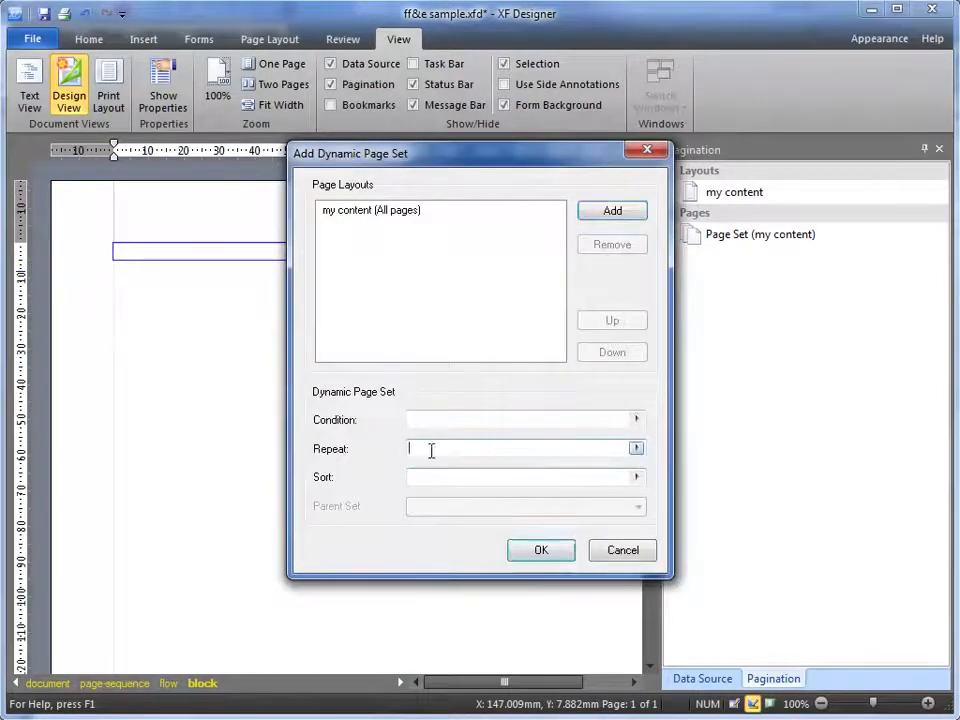
Step: Set the dynamic page set's repeat expression to /drofus-xml/article-container/article
{"action": "left_click", "coordinate": [636, 449]}
{"action": "double_click", "coordinate": [404, 318]}
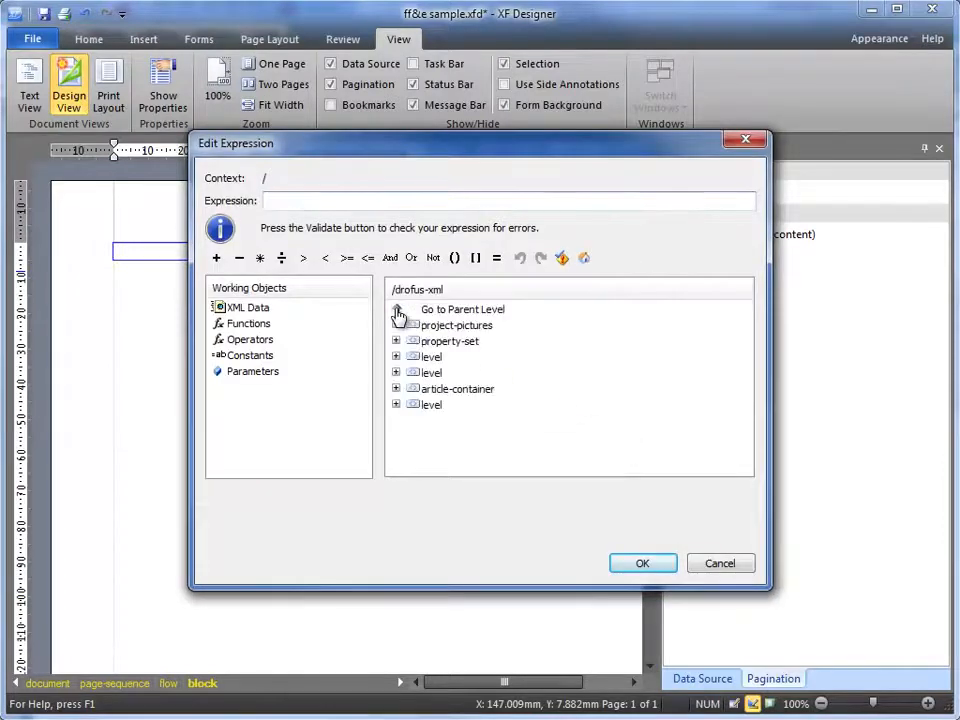
{"action": "double_click", "coordinate": [395, 394]}
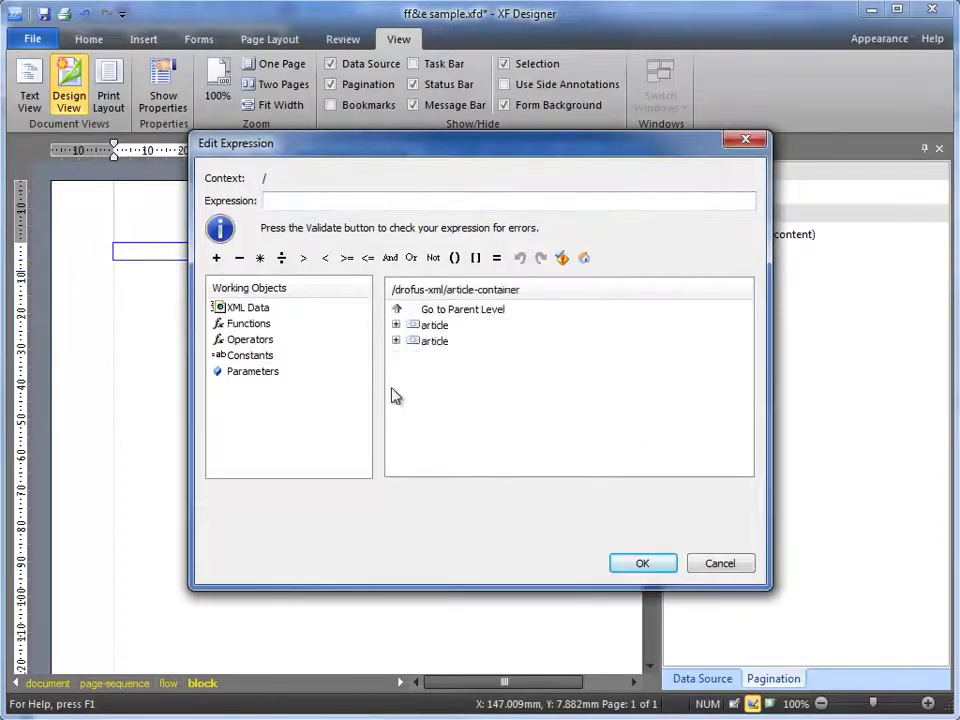
{"action": "left_click", "coordinate": [430, 327]}
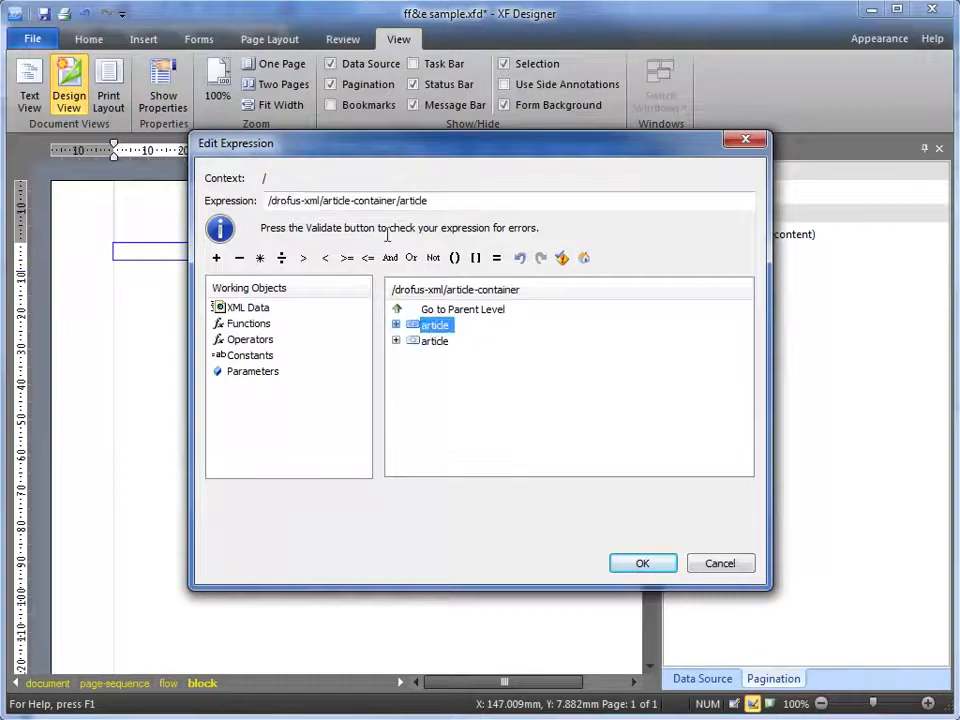
{"action": "left_click", "coordinate": [648, 564]}
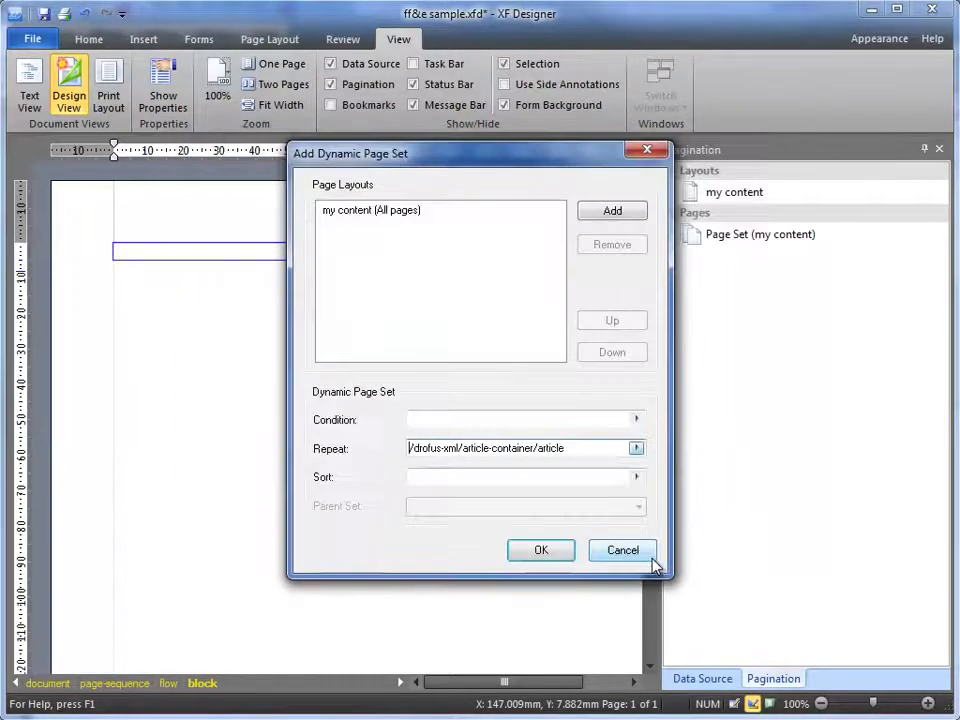
{"action": "left_click", "coordinate": [637, 478]}
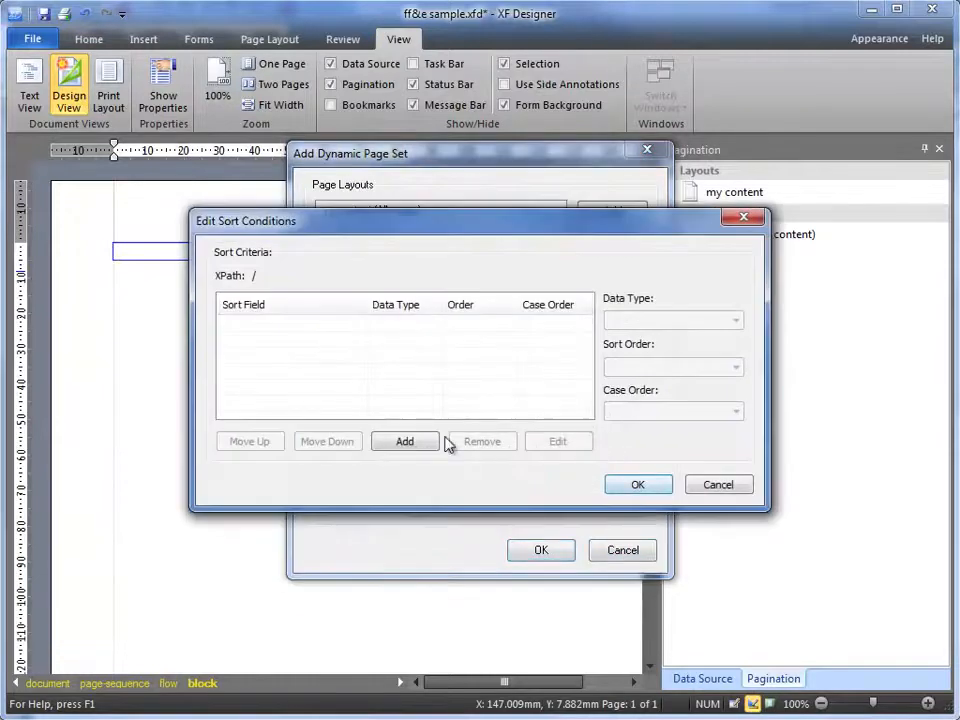
{"action": "left_click", "coordinate": [413, 444]}
{"action": "double_click", "coordinate": [401, 313]}
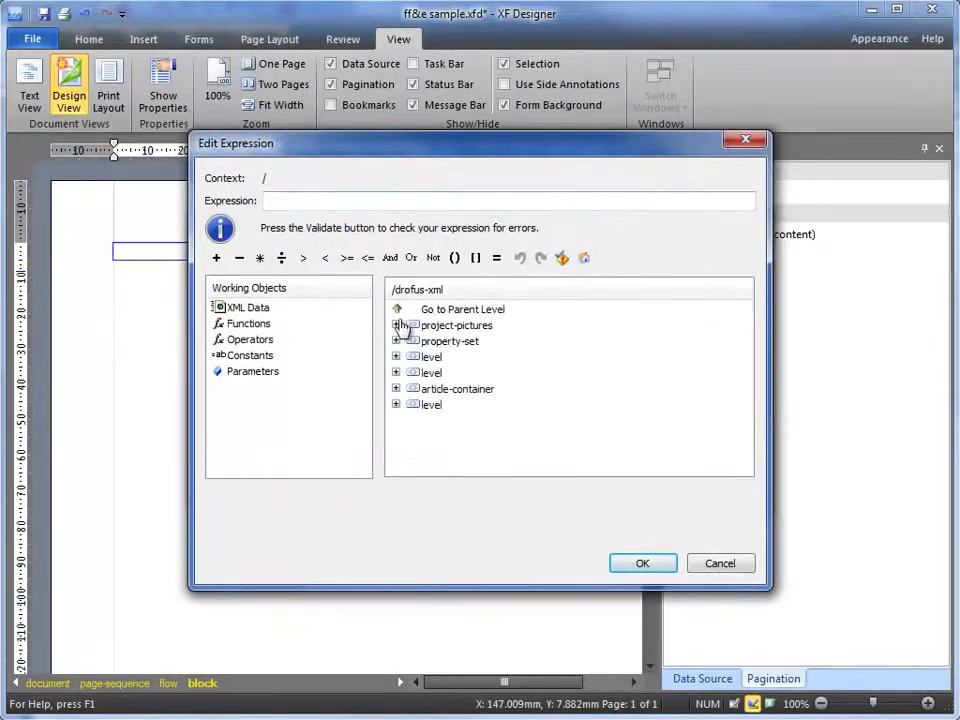
{"action": "double_click", "coordinate": [399, 389]}
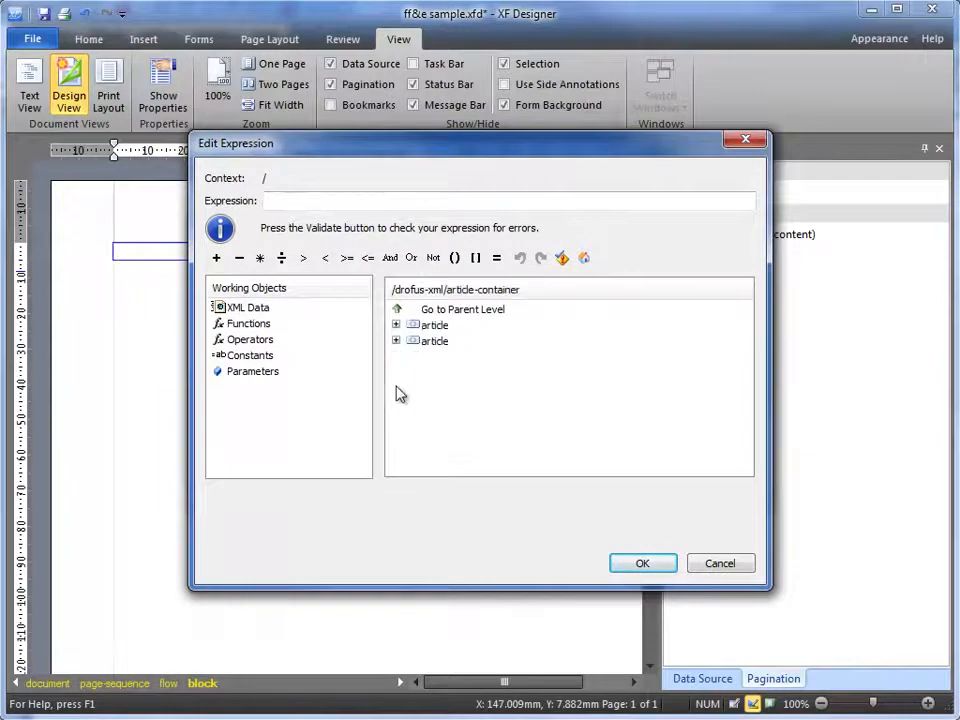
{"action": "double_click", "coordinate": [398, 327]}
{"action": "left_click", "coordinate": [397, 360]}
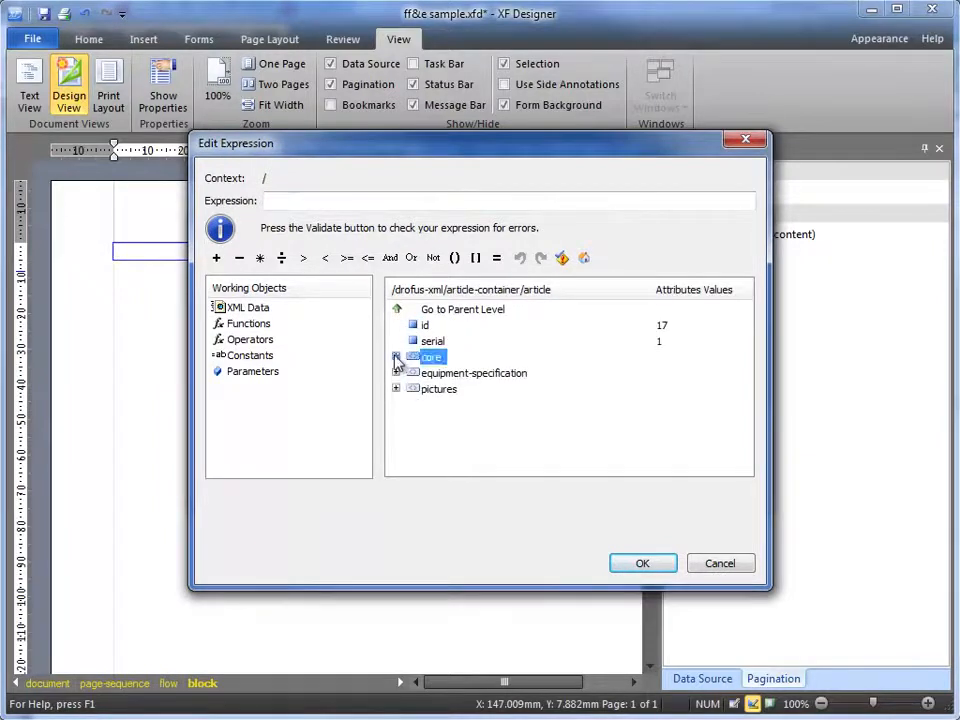
{"action": "double_click", "coordinate": [400, 358]}
{"action": "left_click", "coordinate": [456, 326]}
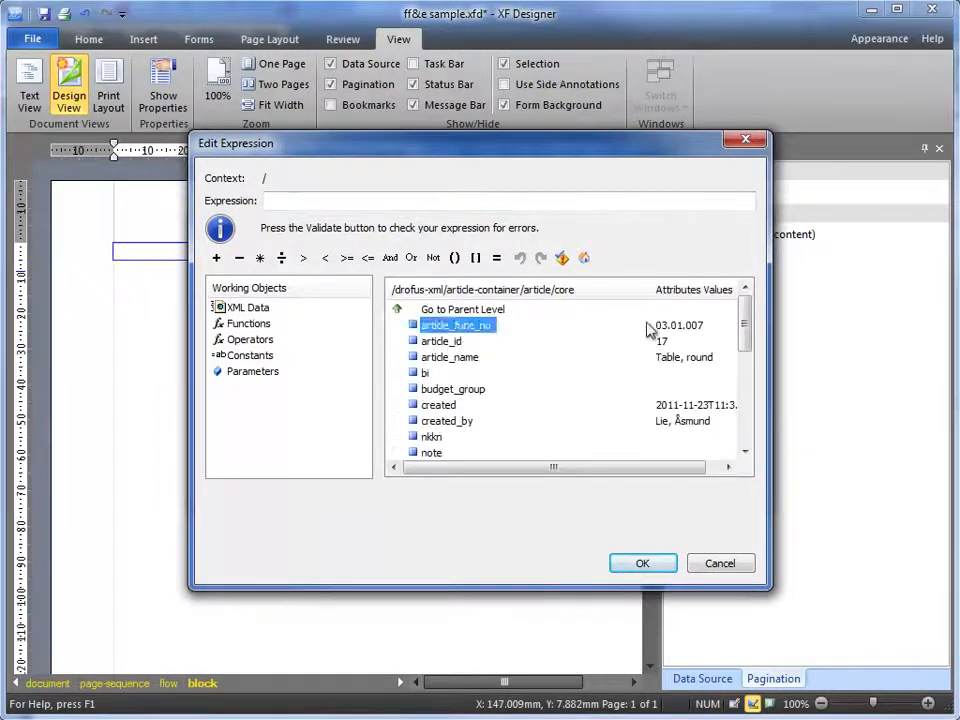
{"action": "double_click", "coordinate": [455, 326]}
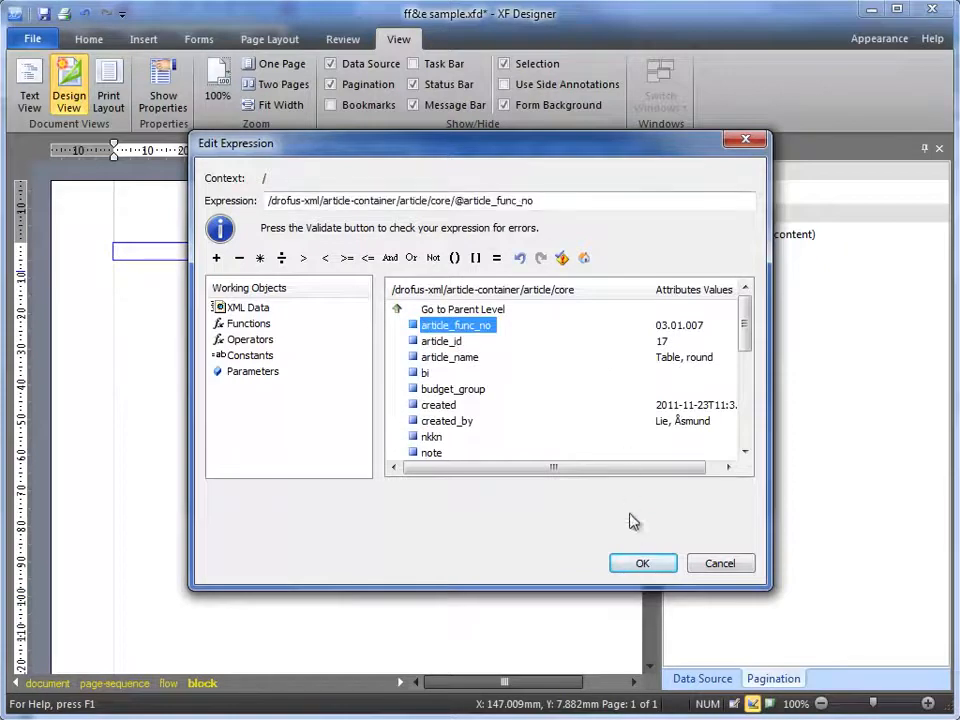
{"action": "left_click", "coordinate": [642, 563]}
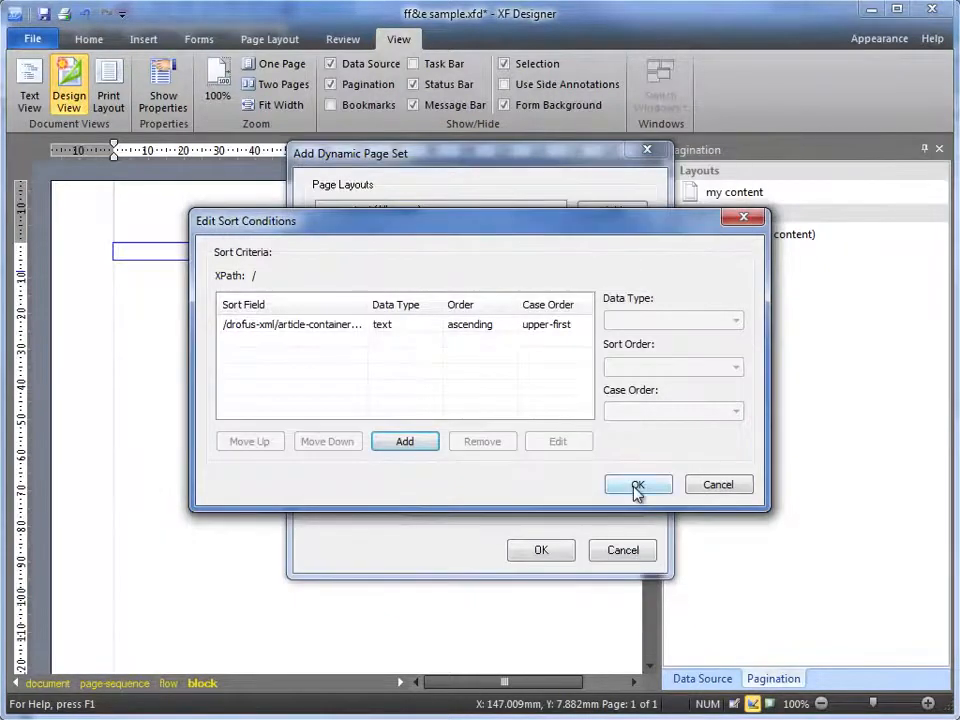
{"action": "left_click", "coordinate": [637, 487]}
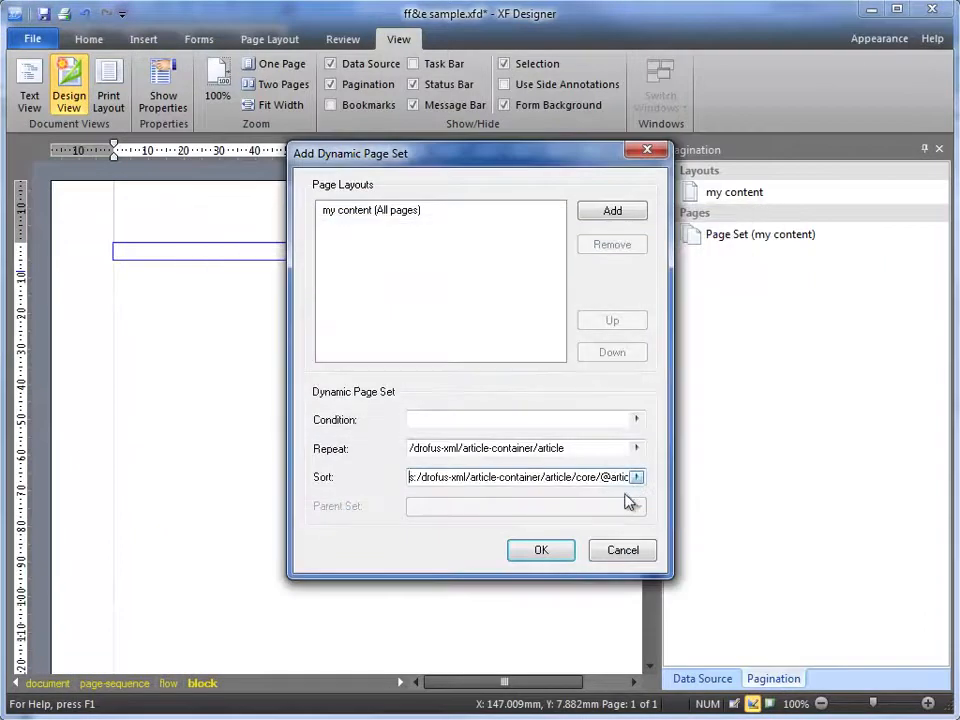
{"action": "left_click", "coordinate": [547, 550]}
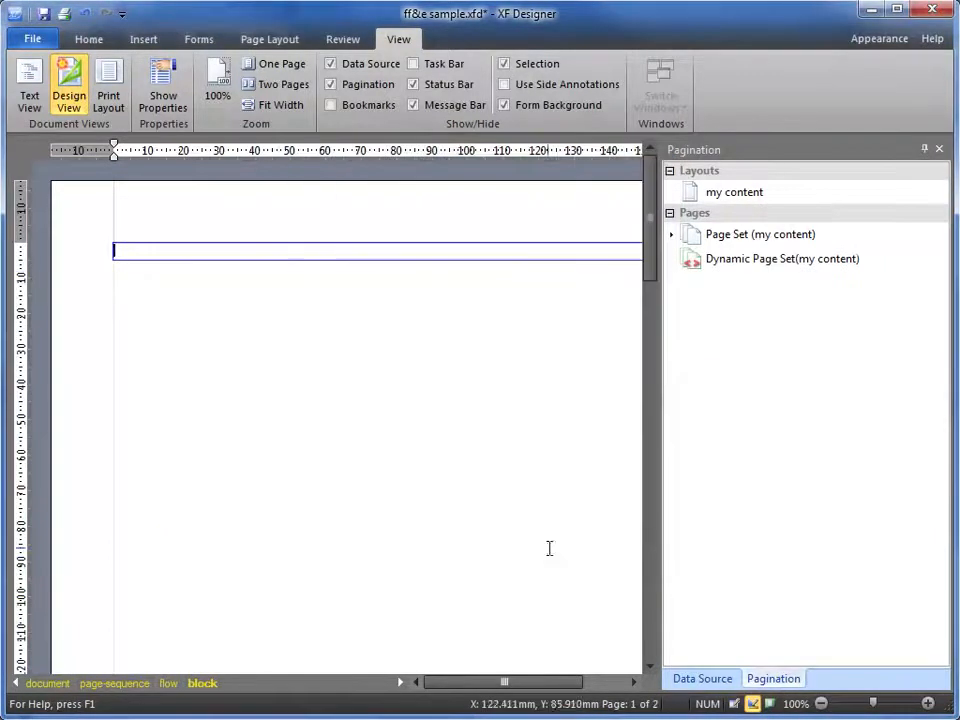
Step: Delete the static page set that uses "my content" and select the dynamic page set
{"action": "left_click", "coordinate": [727, 237]}
{"action": "right_click", "coordinate": [727, 240]}
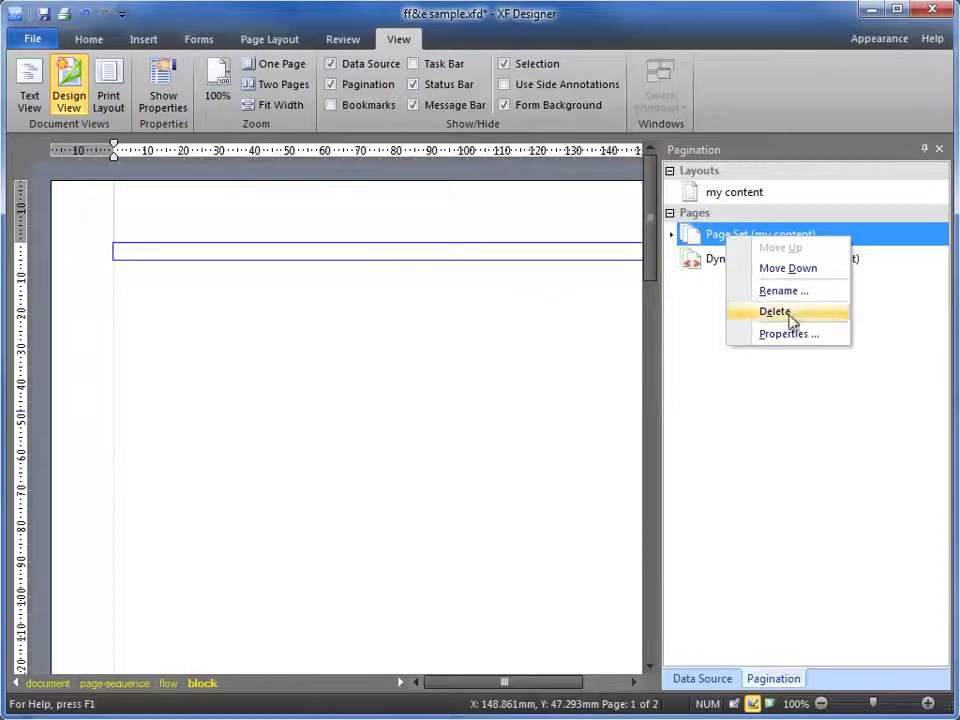
{"action": "left_click", "coordinate": [789, 316]}
{"action": "left_click", "coordinate": [746, 230]}
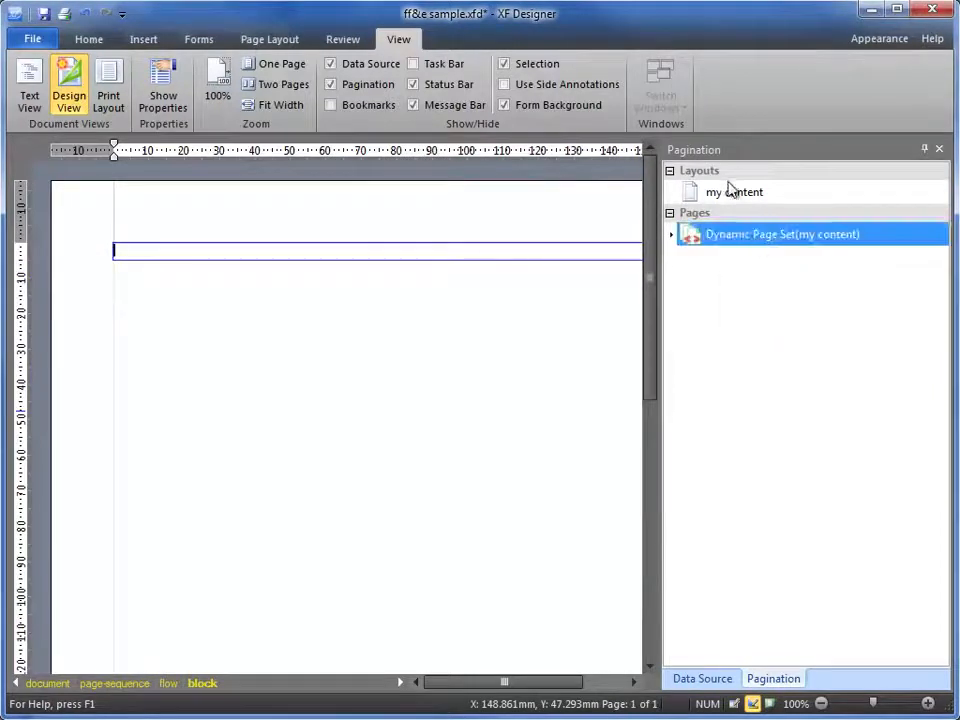
Step: Insert the article_name attribute from article-container/article/core of the data source into the body block of the page
{"action": "left_click", "coordinate": [704, 678]}
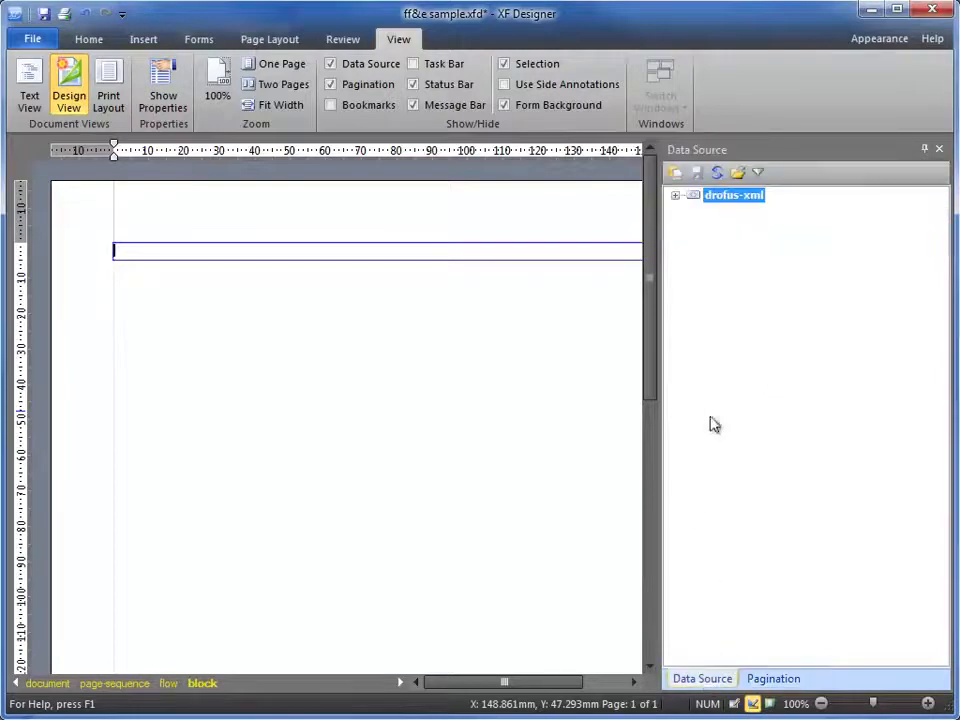
{"action": "left_click", "coordinate": [675, 196]}
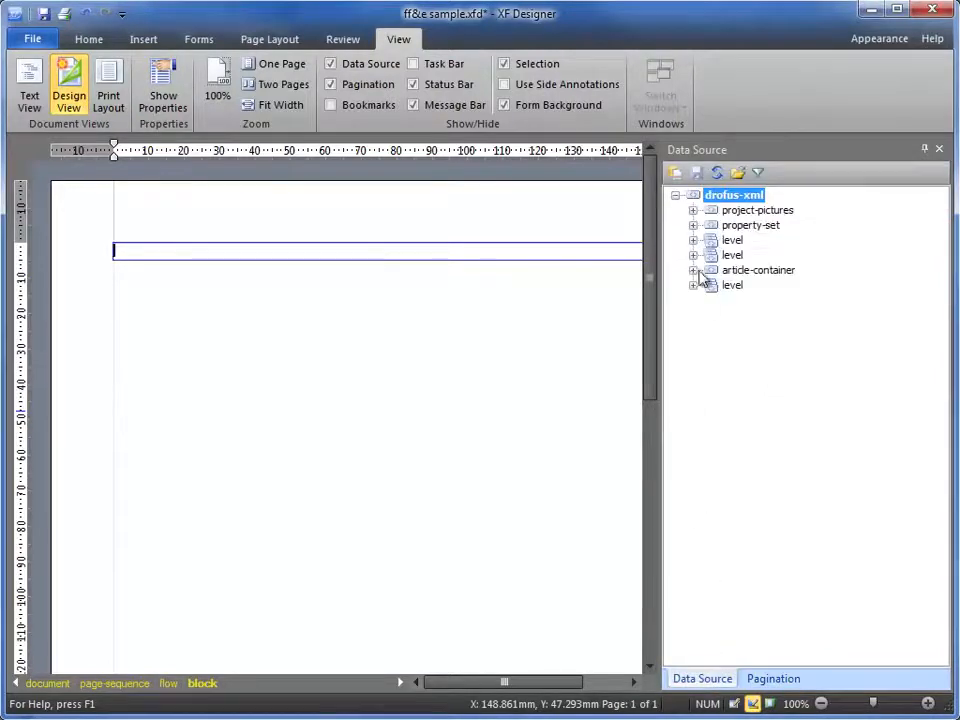
{"action": "left_click", "coordinate": [693, 270]}
{"action": "left_click", "coordinate": [711, 285]}
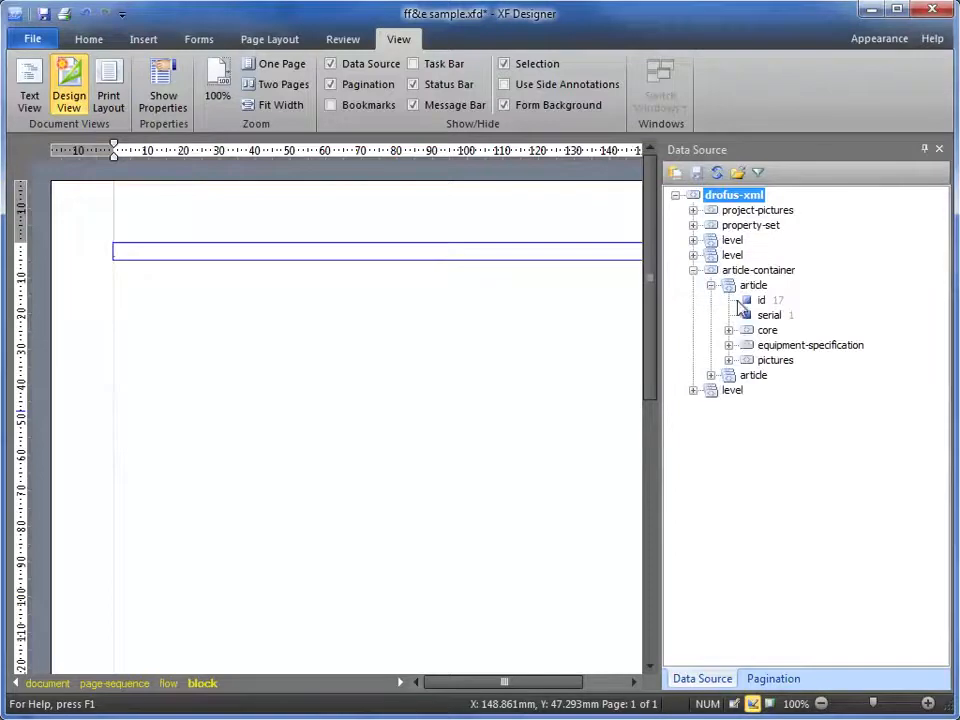
{"action": "left_click", "coordinate": [729, 331]}
{"action": "left_click", "coordinate": [798, 331]}
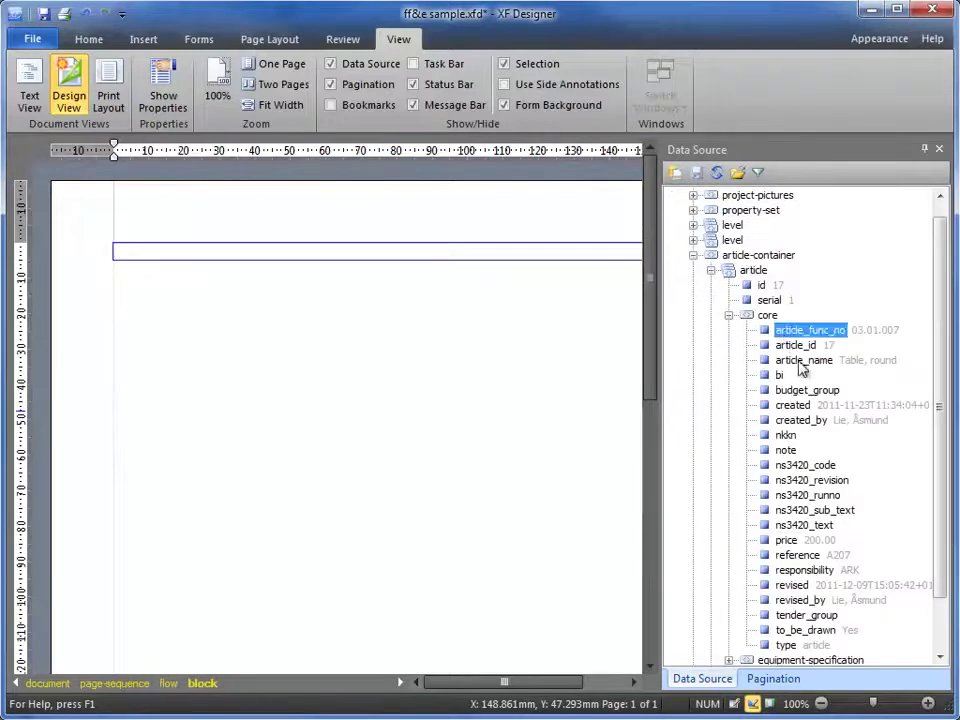
{"action": "left_click_drag", "start_coordinate": [800, 362], "coordinate": [338, 253]}
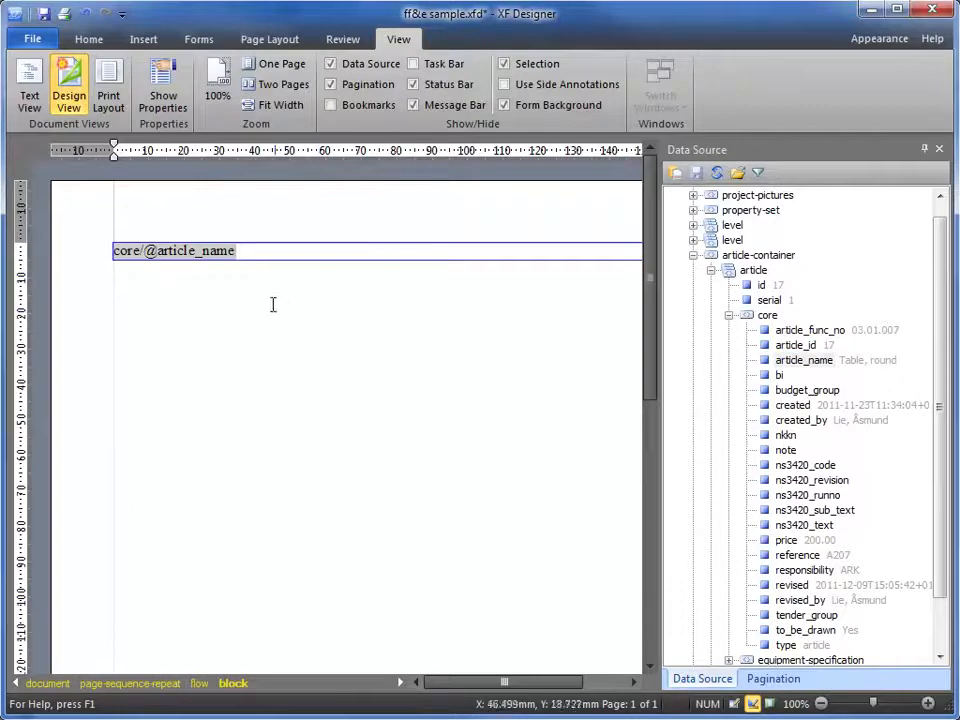
Step: Check the article pages in print layout, return to design view and save the document
{"action": "left_click", "coordinate": [107, 97]}
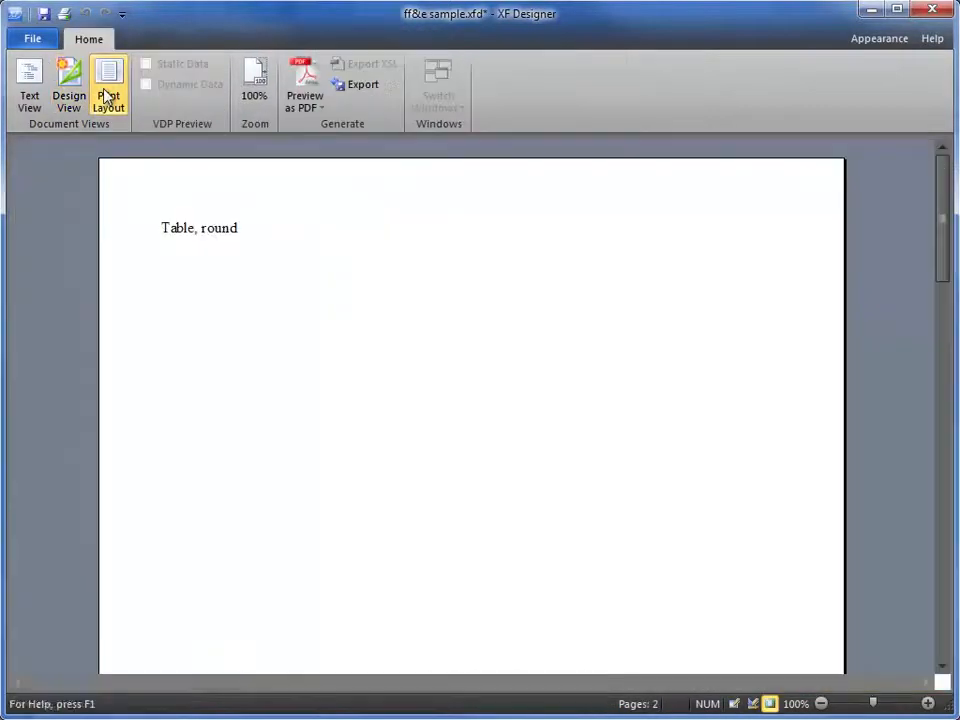
{"action": "scroll", "coordinate": [350, 288], "scroll_direction": "down", "scroll_amount": 10}
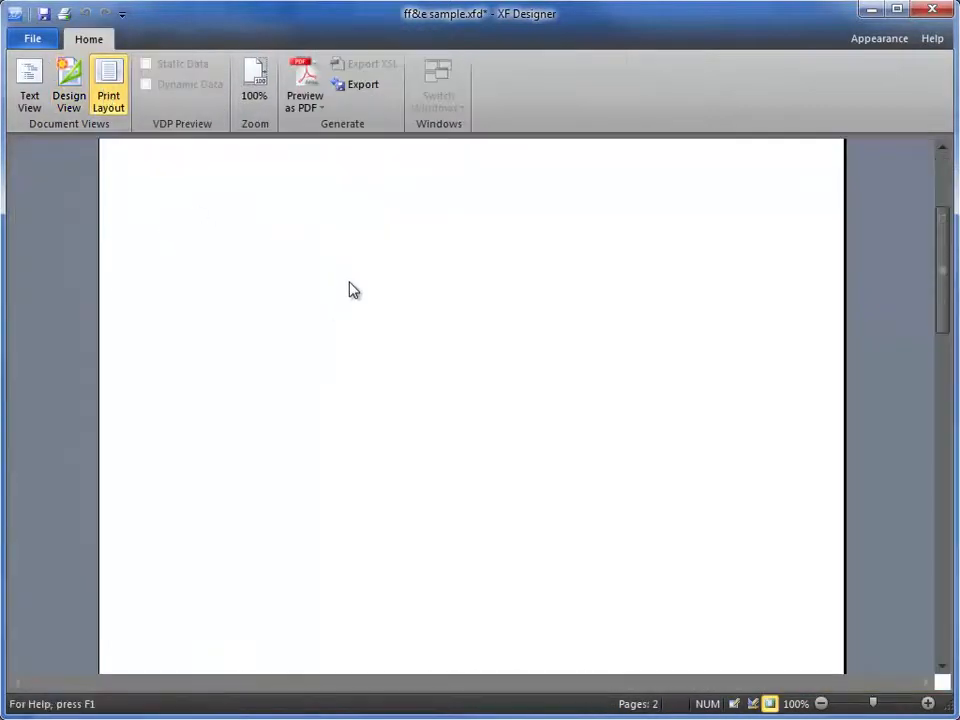
{"action": "scroll", "coordinate": [246, 386], "scroll_direction": "up", "scroll_amount": 10}
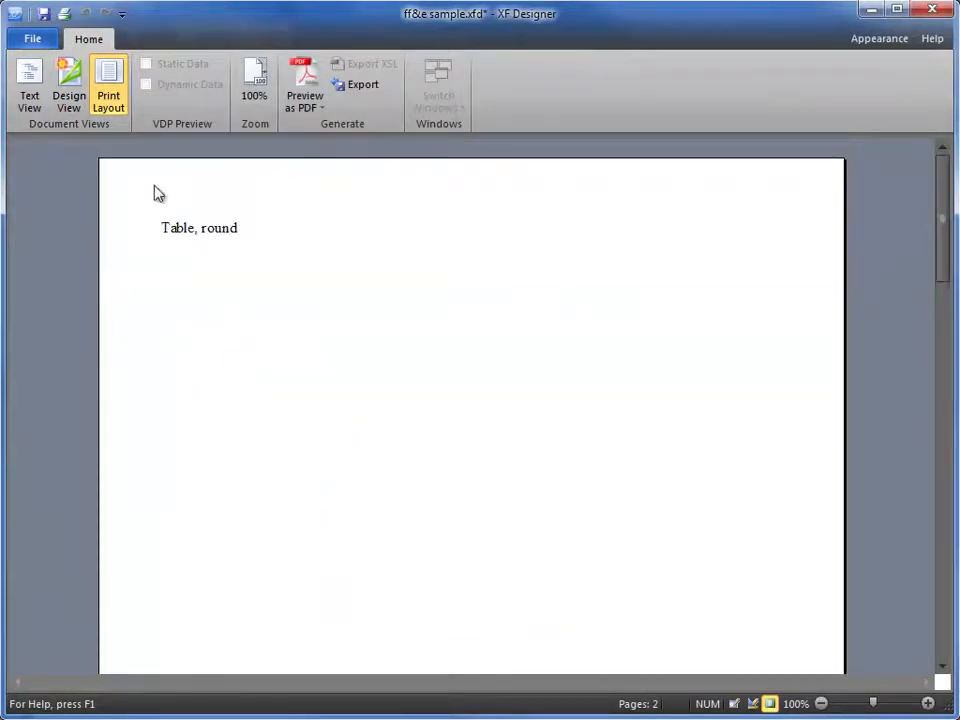
{"action": "left_click", "coordinate": [70, 97]}
{"action": "key", "text": "ctrl+s"}
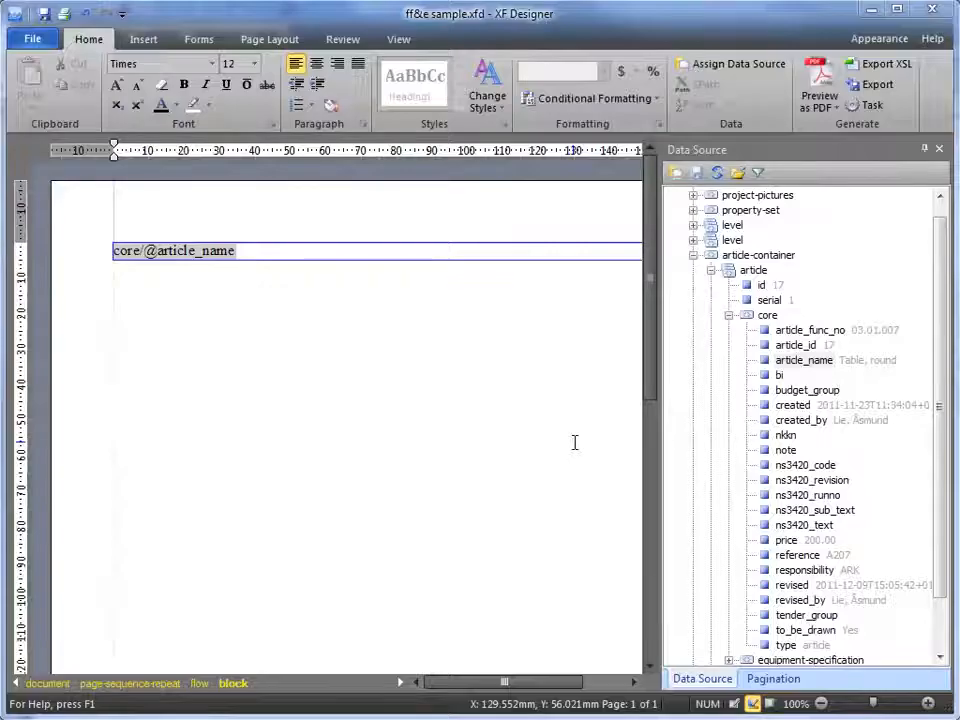
Step: Set the body region margins of the "my content" layout to 45 mm right and 30 mm top
{"action": "left_click", "coordinate": [769, 679]}
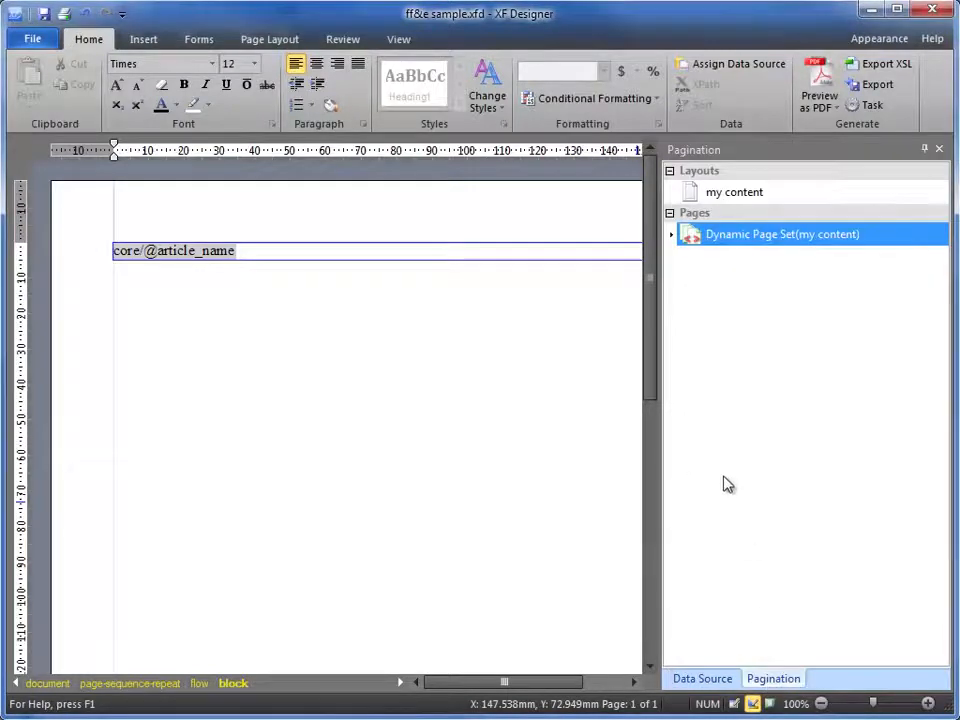
{"action": "left_click", "coordinate": [728, 197]}
{"action": "double_click", "coordinate": [724, 197]}
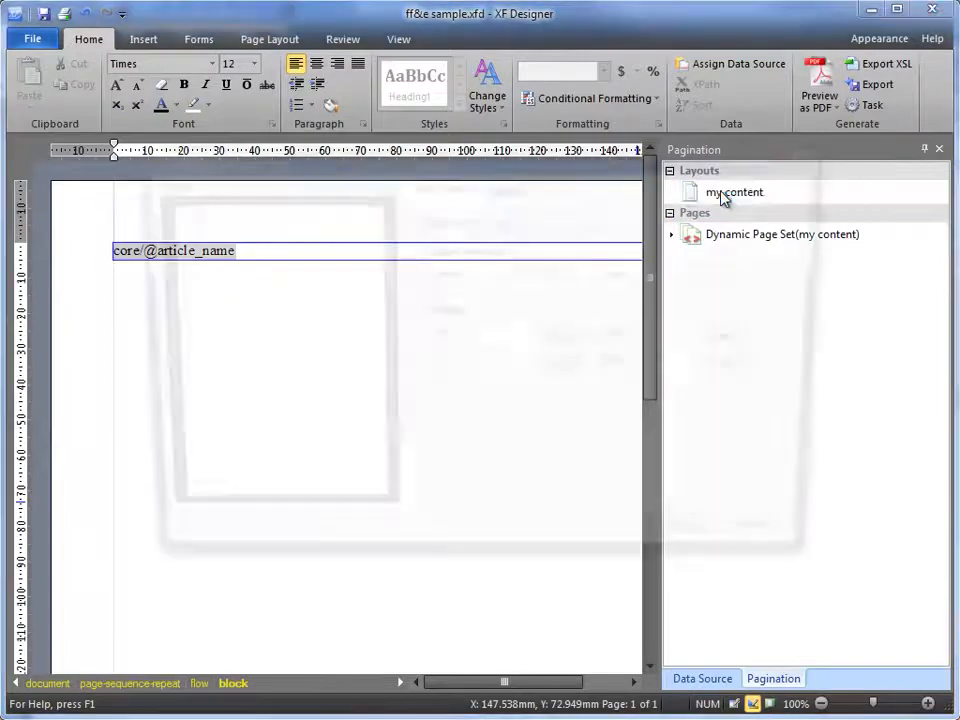
{"action": "left_click_drag", "start_coordinate": [510, 175], "coordinate": [503, 194]}
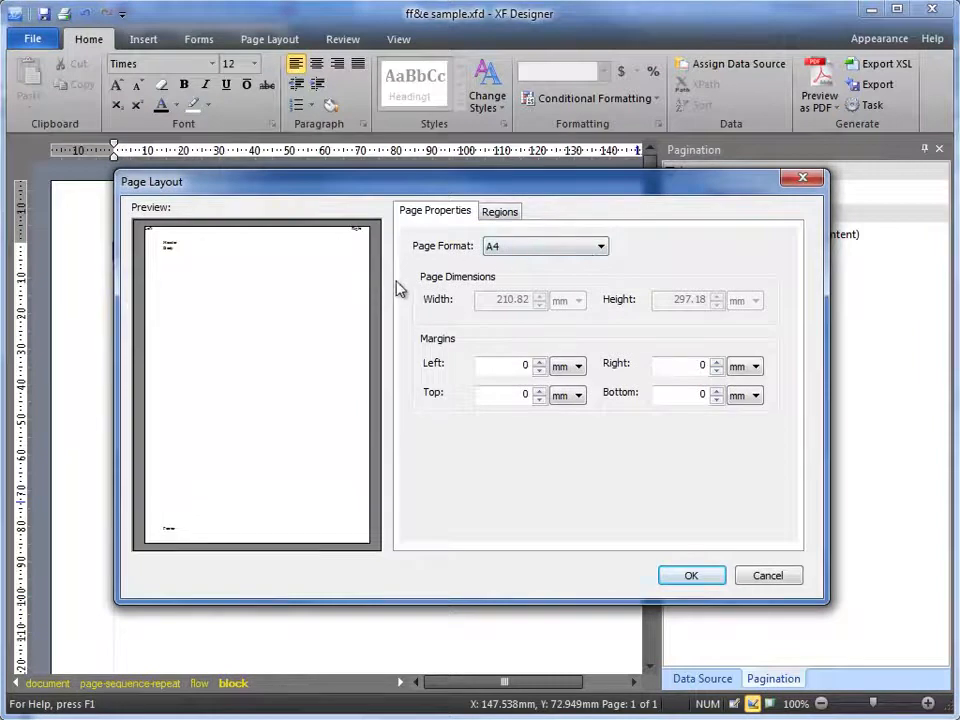
{"action": "left_click", "coordinate": [501, 213]}
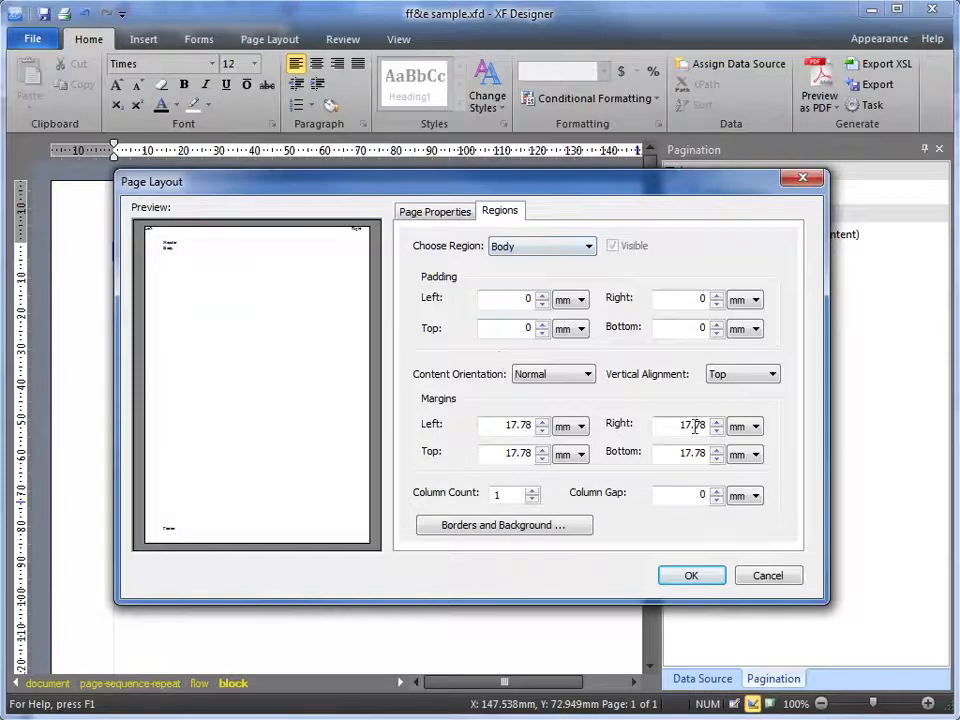
{"action": "left_click_drag", "start_coordinate": [679, 427], "coordinate": [716, 433]}
{"action": "type", "text": "45"}
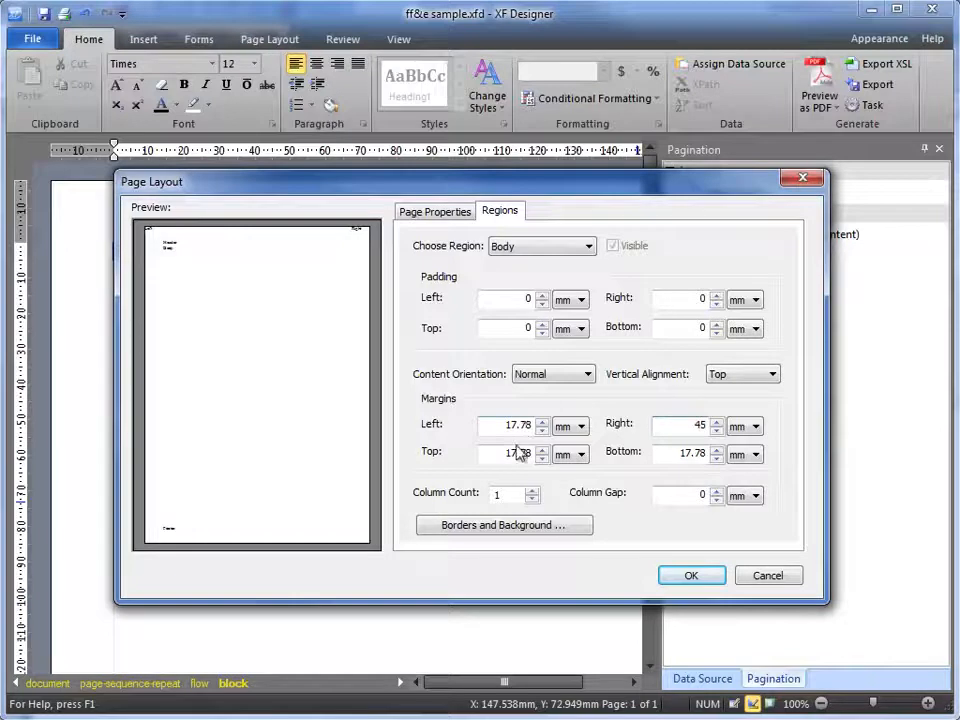
{"action": "left_click_drag", "start_coordinate": [505, 453], "coordinate": [553, 453]}
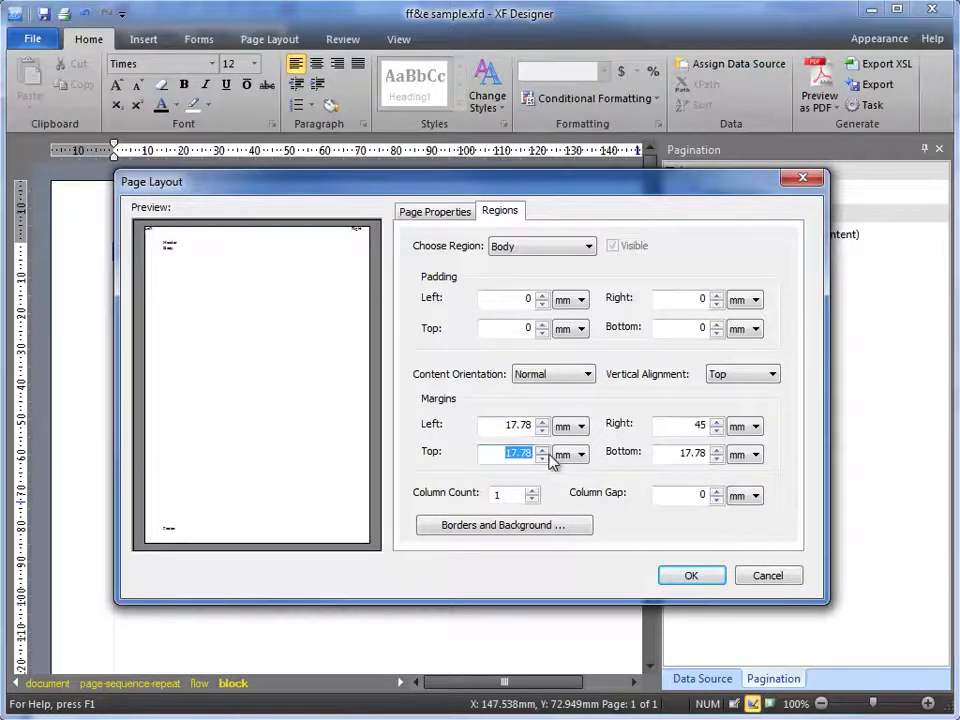
{"action": "type", "text": "30"}
{"action": "left_click", "coordinate": [522, 429]}
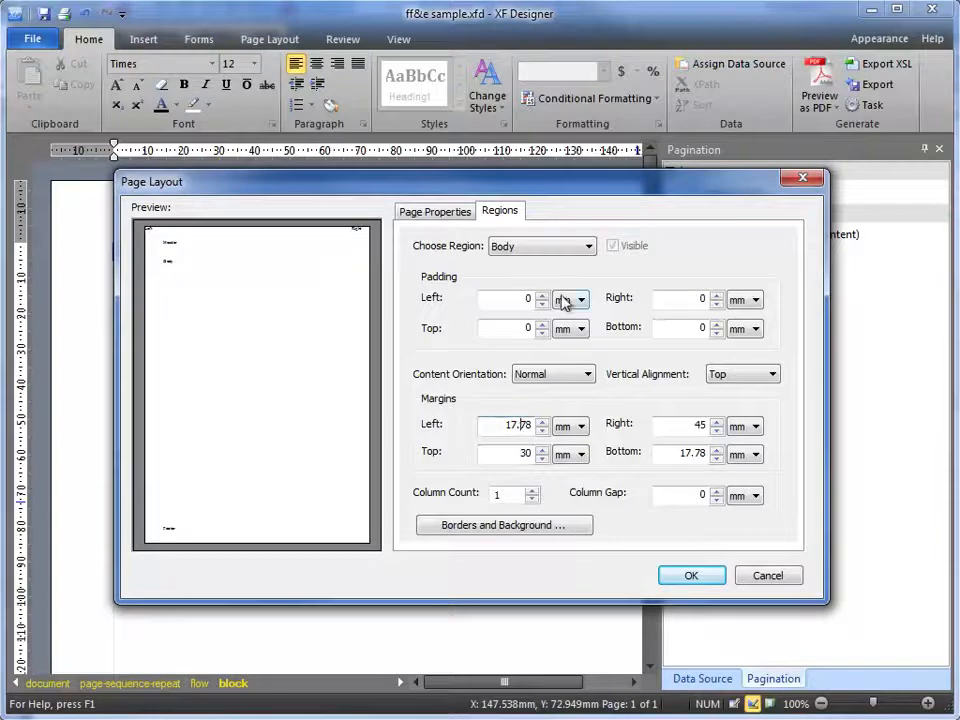
Step: Set the header region's extent to 27 mm and give it precedence
{"action": "left_click", "coordinate": [551, 250]}
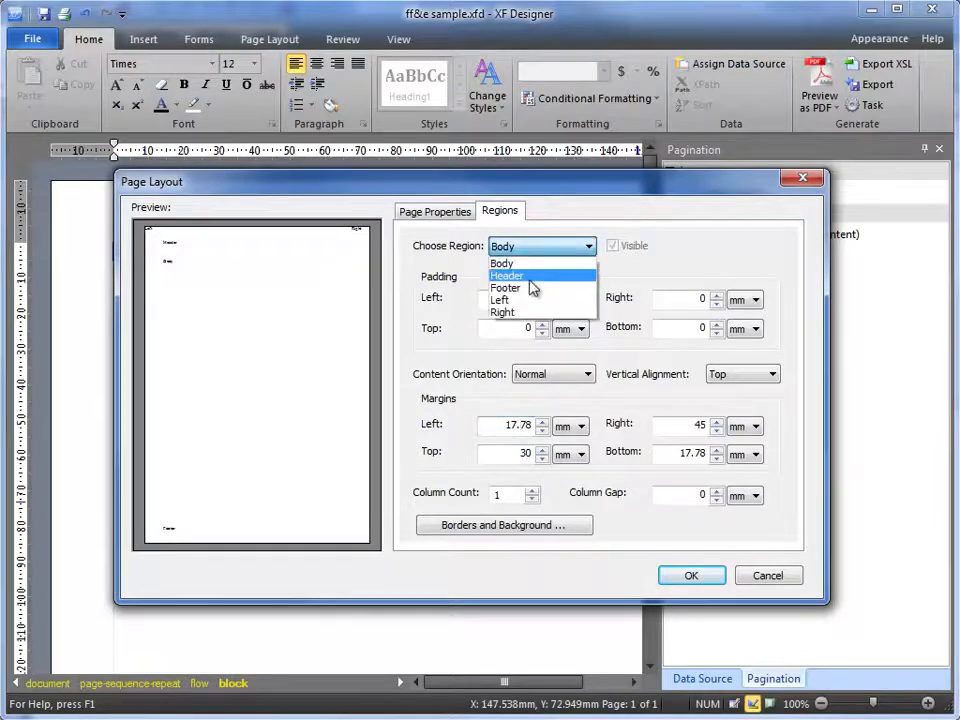
{"action": "left_click", "coordinate": [530, 280]}
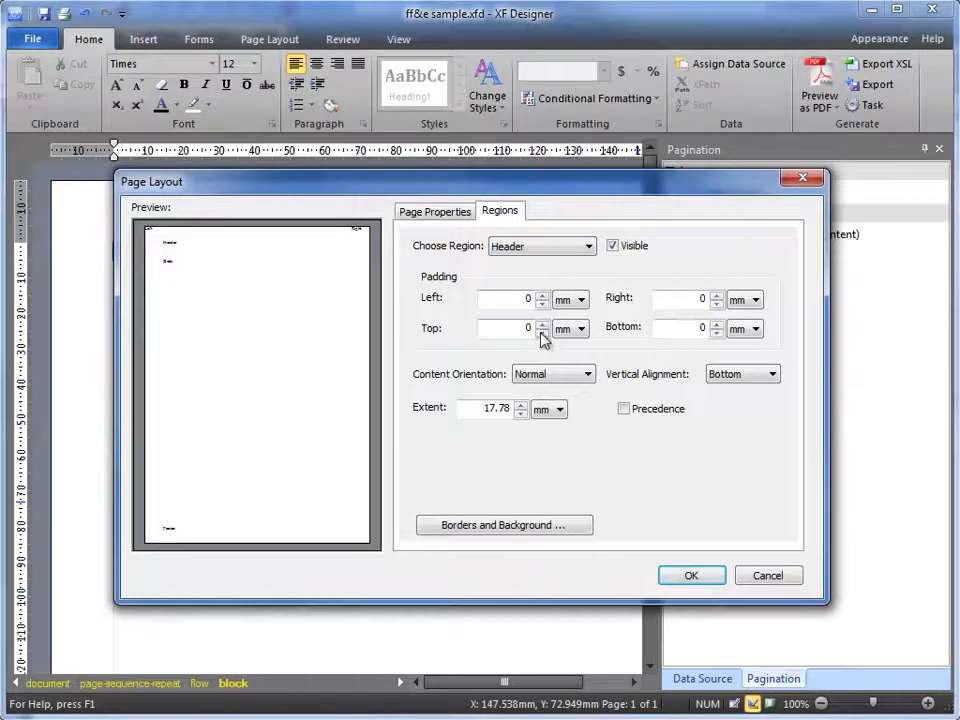
{"action": "left_click_drag", "start_coordinate": [483, 410], "coordinate": [533, 413]}
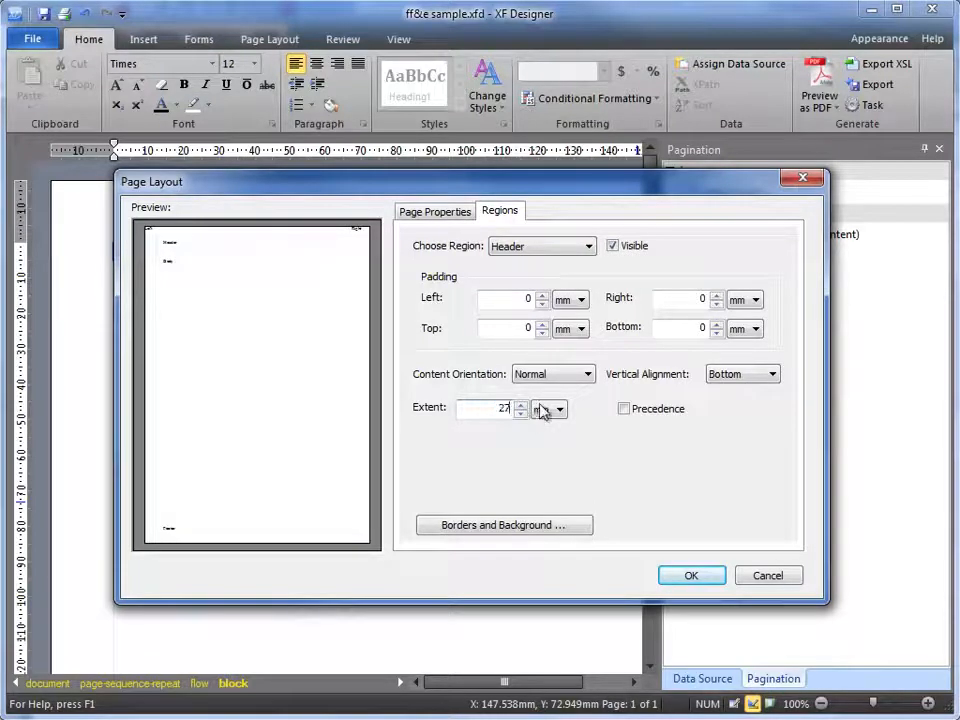
{"action": "left_click", "coordinate": [624, 409]}
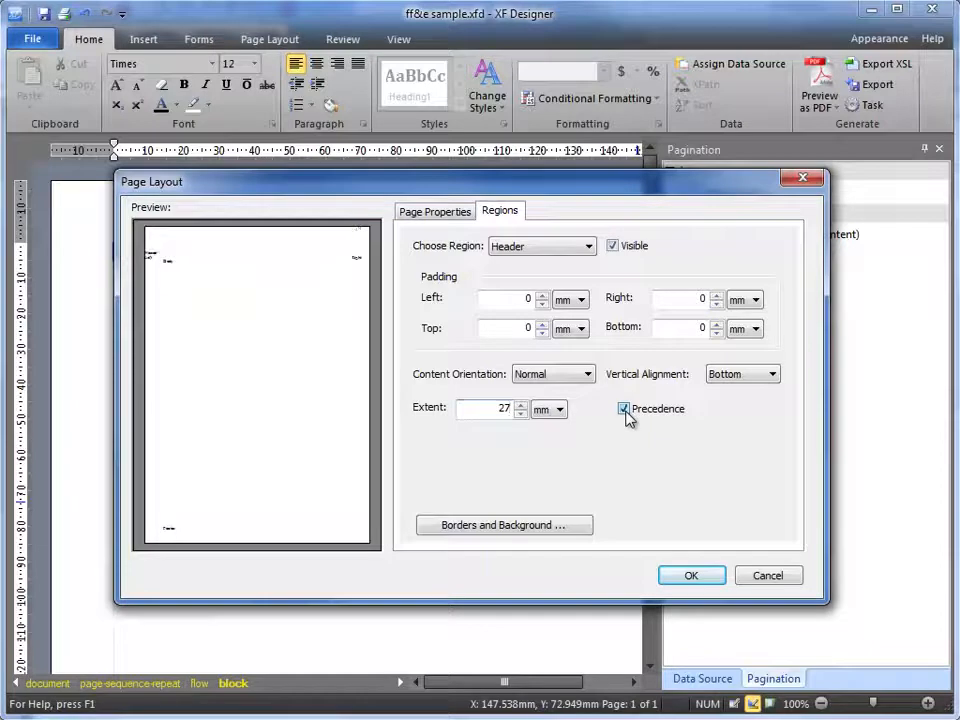
Step: Set the right region's extent to 40 mm and its content orientation to Rotated 90
{"action": "left_click", "coordinate": [556, 249]}
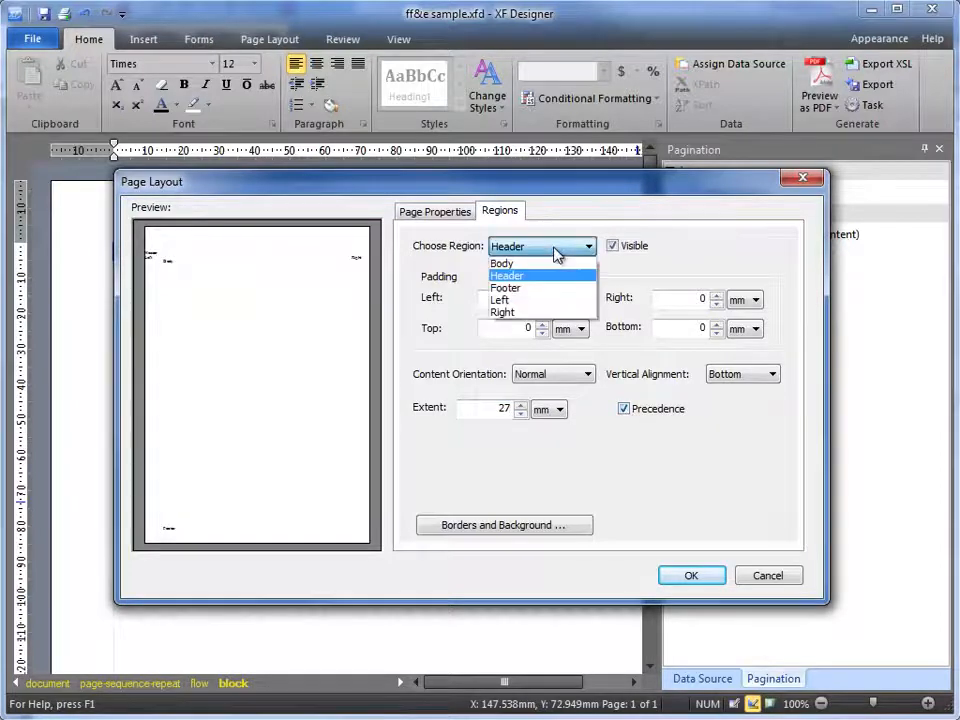
{"action": "left_click", "coordinate": [545, 313]}
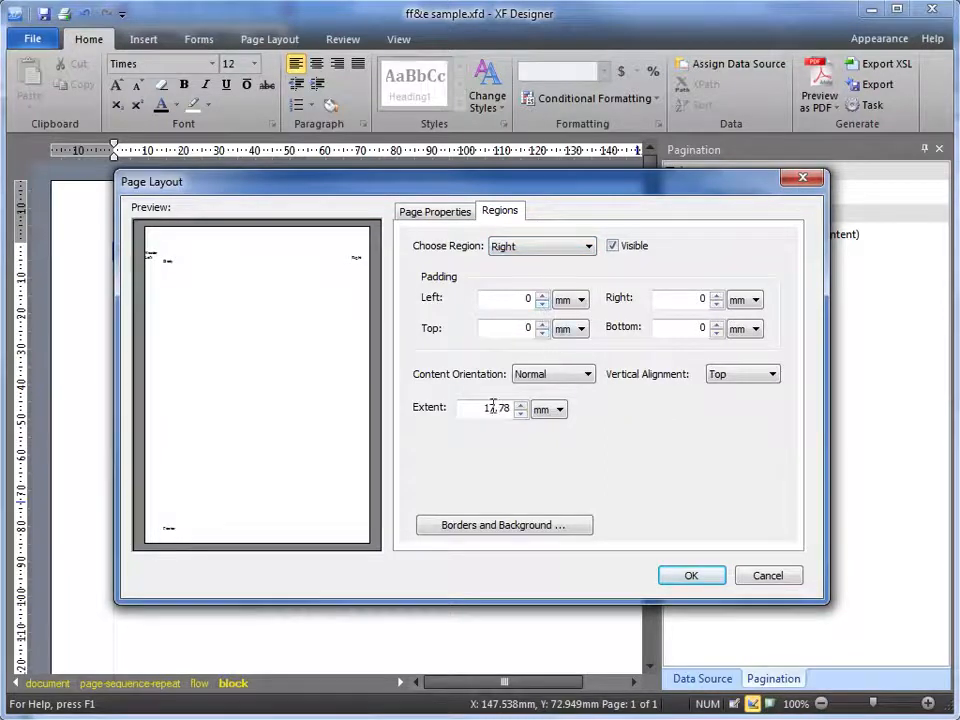
{"action": "left_click_drag", "start_coordinate": [497, 410], "coordinate": [533, 415]}
{"action": "type", "text": "40"}
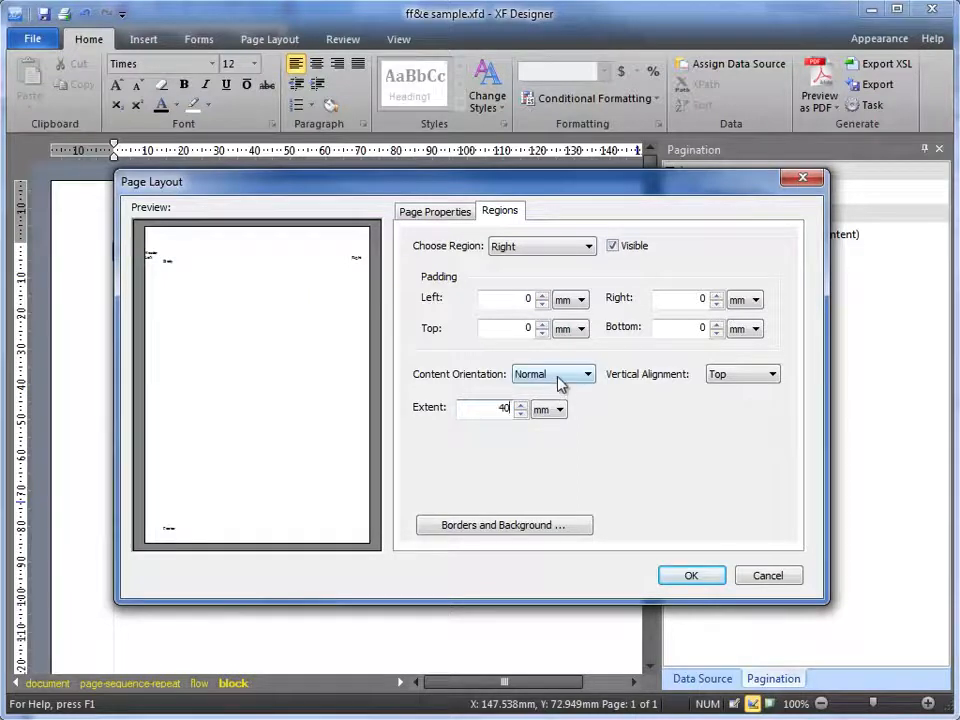
{"action": "left_click", "coordinate": [560, 379]}
{"action": "left_click", "coordinate": [565, 403]}
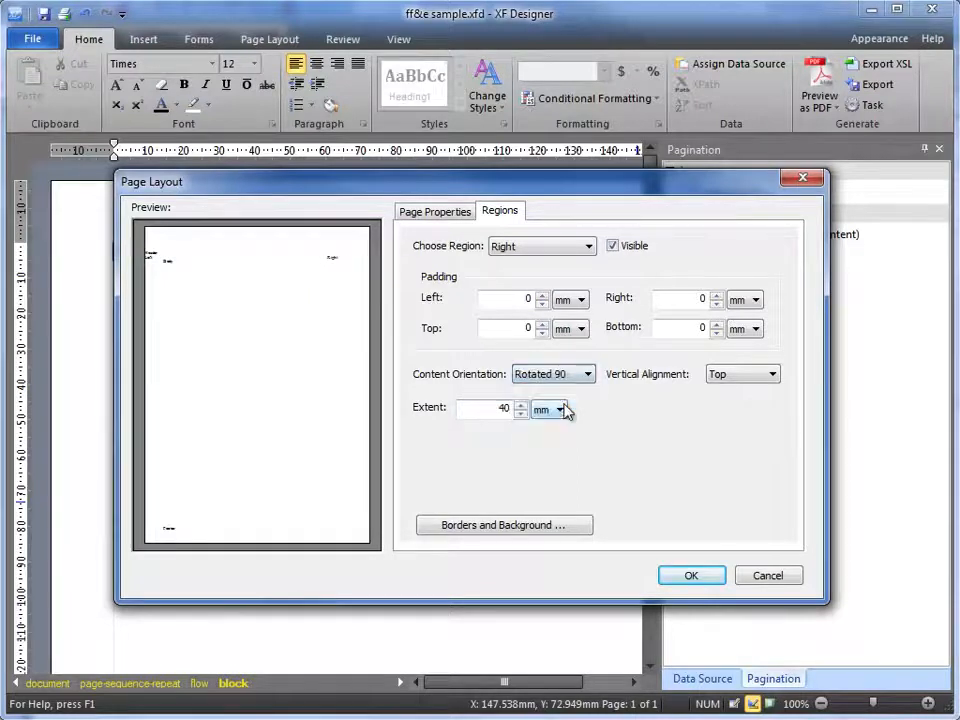
Step: Apply the page layout changes and delete the article name field from the page body
{"action": "left_click", "coordinate": [692, 577]}
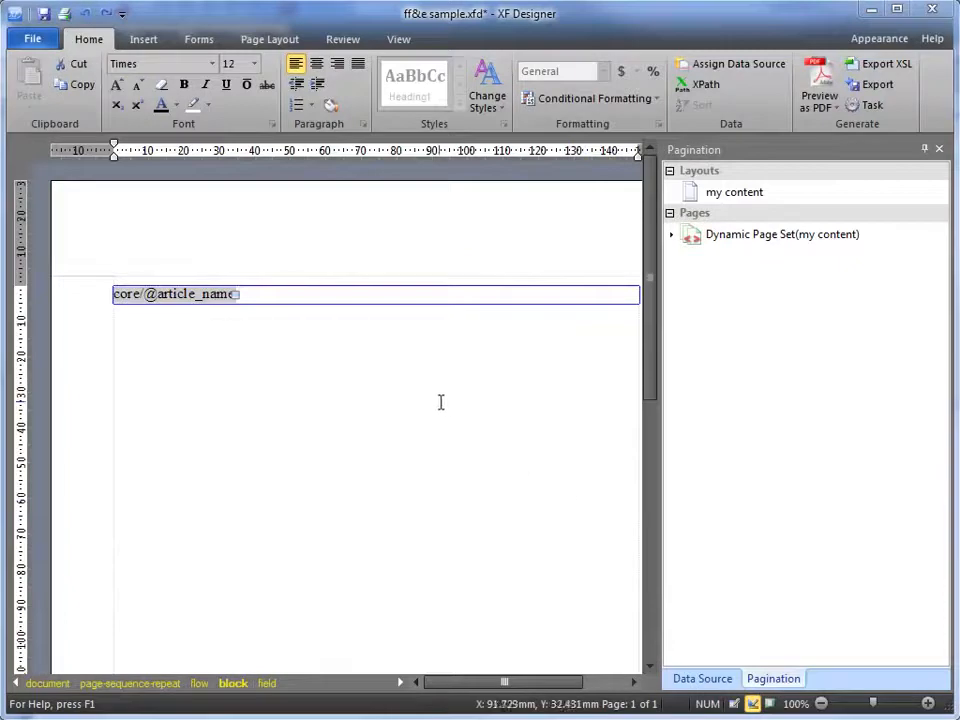
{"action": "left_click", "coordinate": [262, 297]}
{"action": "key", "text": "BackSpace"}
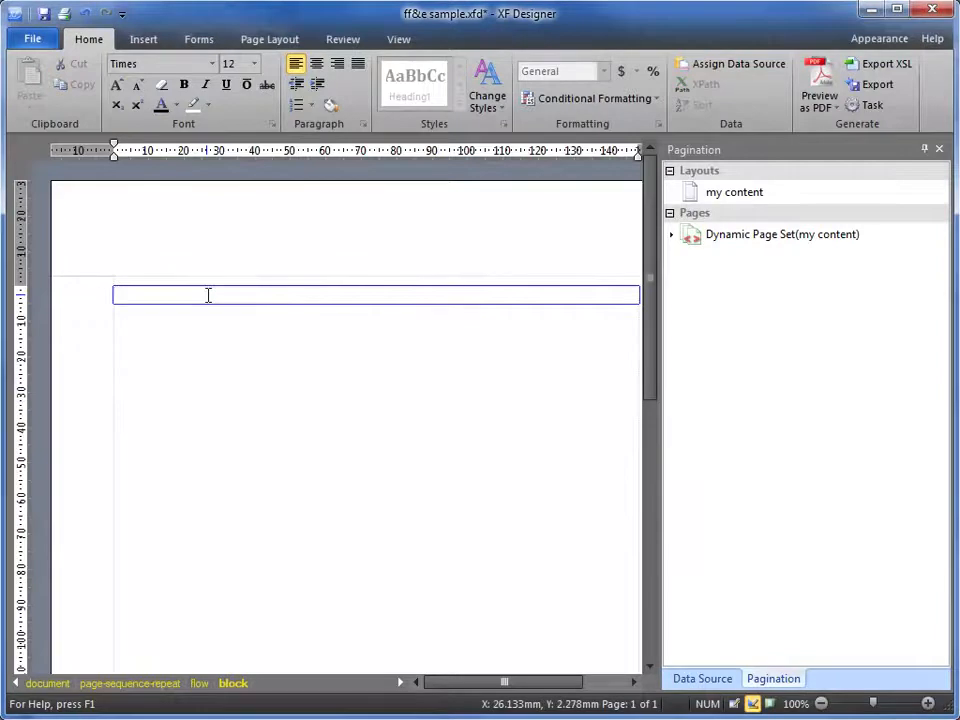
Step: Insert a table with two rows and two columns in the body and make the first cell span both columns
{"action": "left_click", "coordinate": [143, 39]}
{"action": "left_click", "coordinate": [142, 96]}
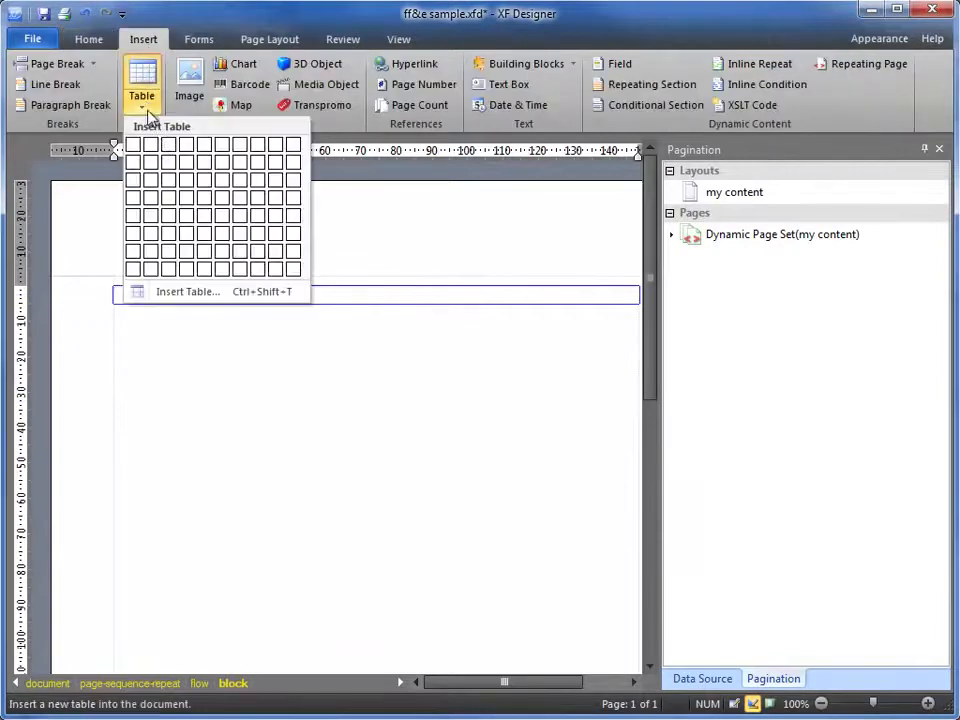
{"action": "left_click", "coordinate": [153, 162]}
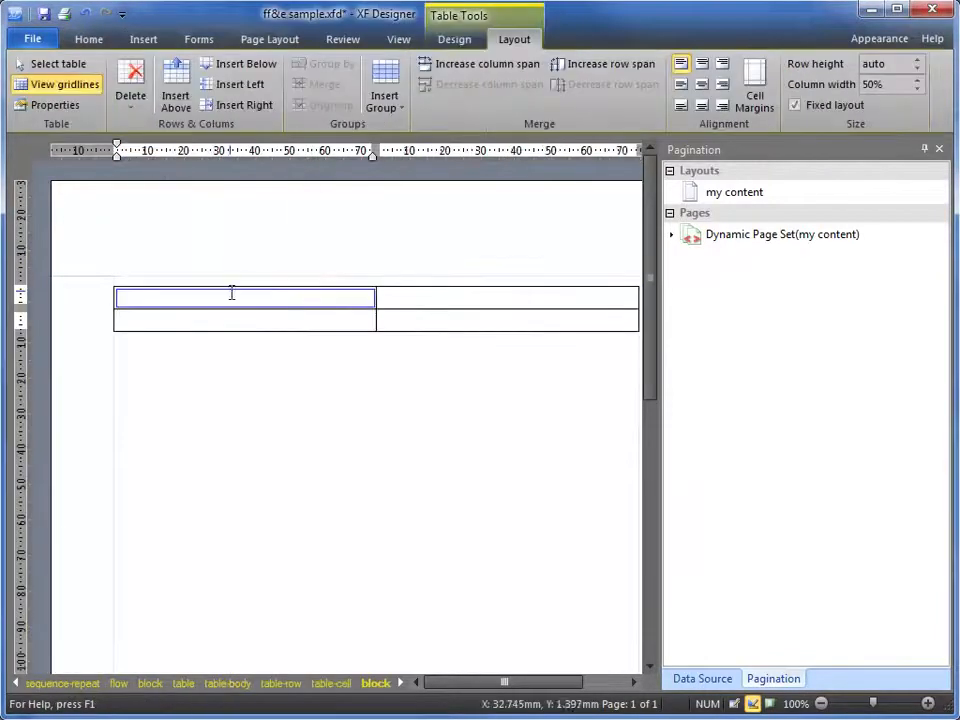
{"action": "left_click", "coordinate": [507, 63]}
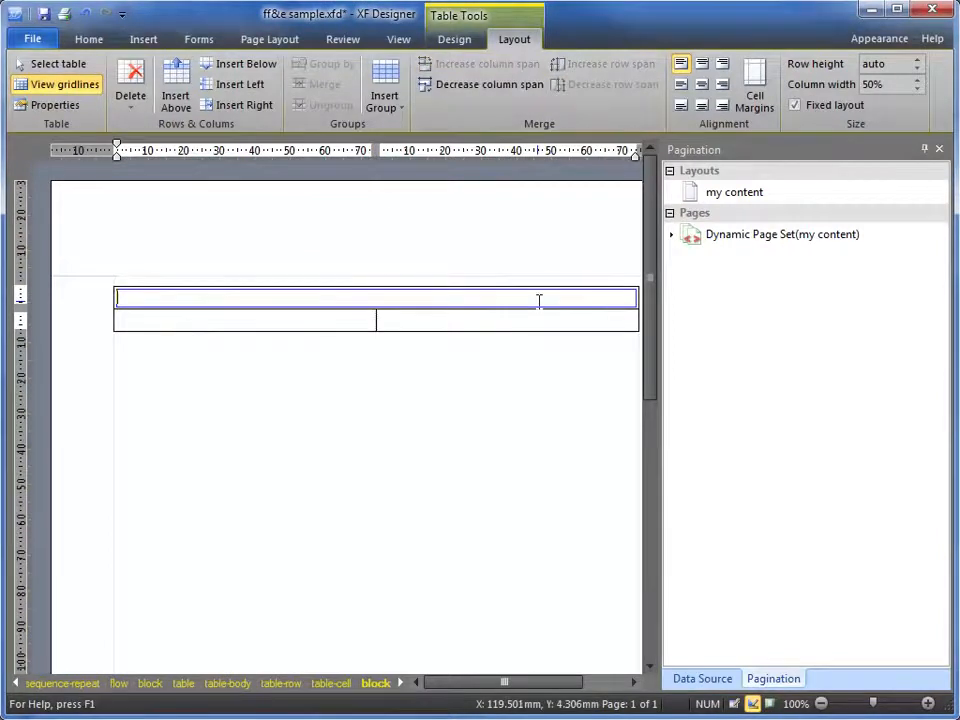
Step: Fill the table's top row with the label "Item:" followed by the article_name data field
{"action": "left_click", "coordinate": [700, 680]}
{"action": "left_click", "coordinate": [240, 302]}
{"action": "type", "text": "Item:"}
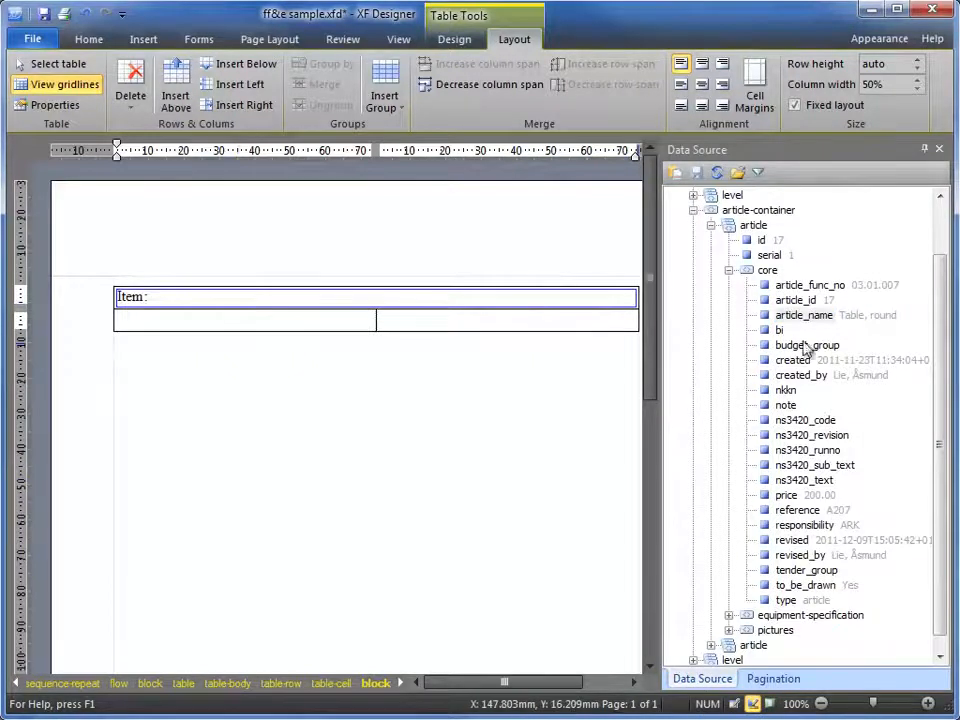
{"action": "left_click_drag", "start_coordinate": [760, 318], "coordinate": [285, 298]}
Step: Add the label "Unit price:" and the price field to the second row's first cell, formatting the field as Currency(US)
{"action": "left_click", "coordinate": [286, 321]}
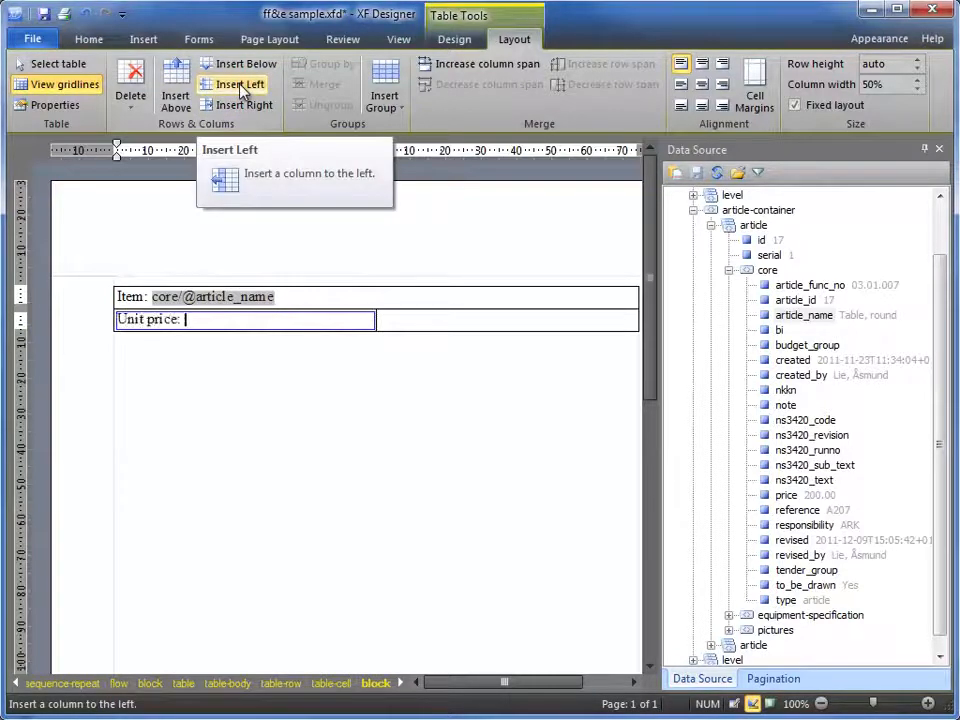
{"action": "left_click", "coordinate": [786, 495]}
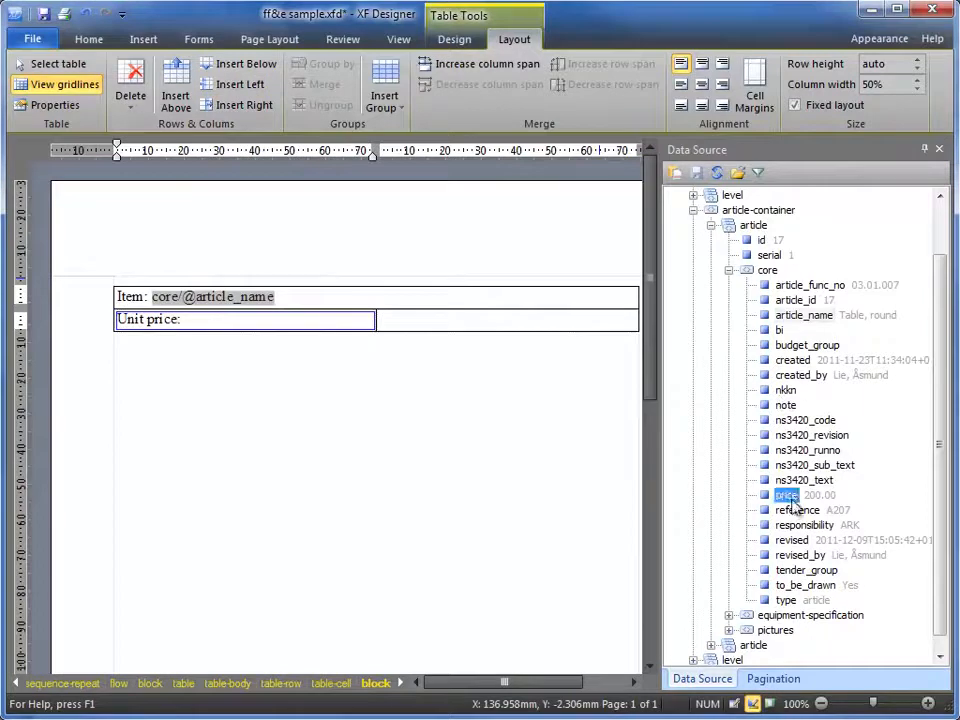
{"action": "left_click_drag", "start_coordinate": [786, 497], "coordinate": [237, 330]}
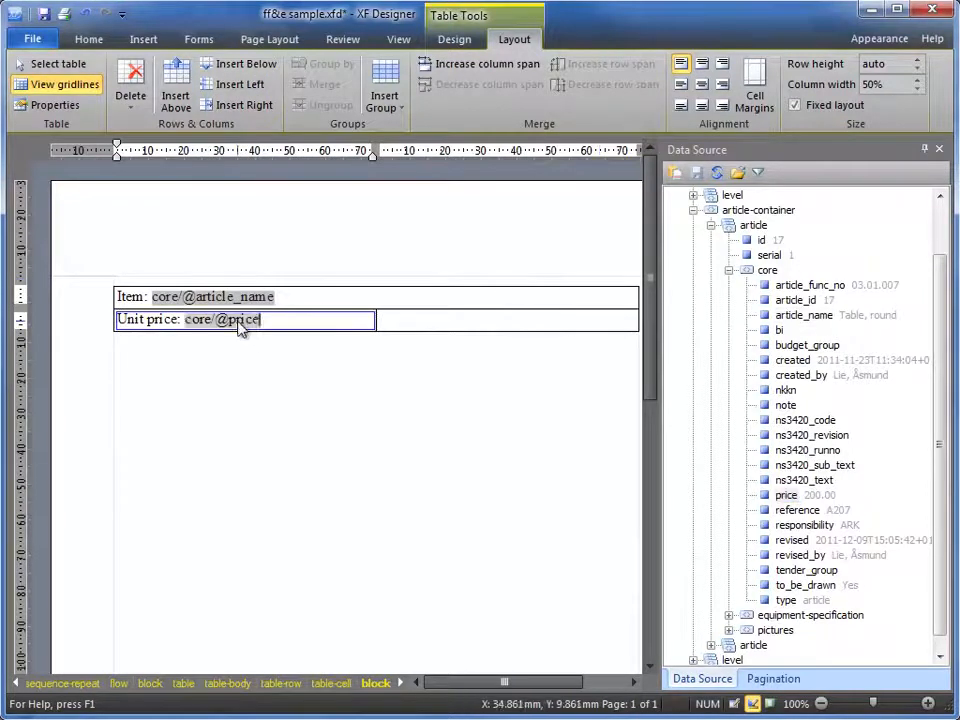
{"action": "left_click", "coordinate": [90, 39]}
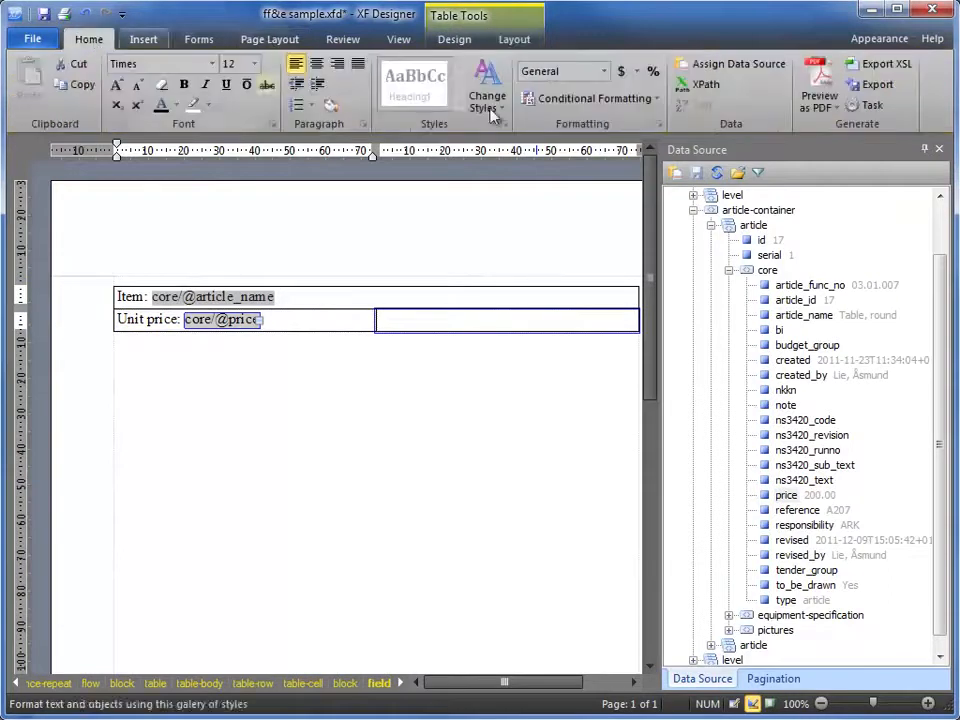
{"action": "left_click", "coordinate": [621, 74]}
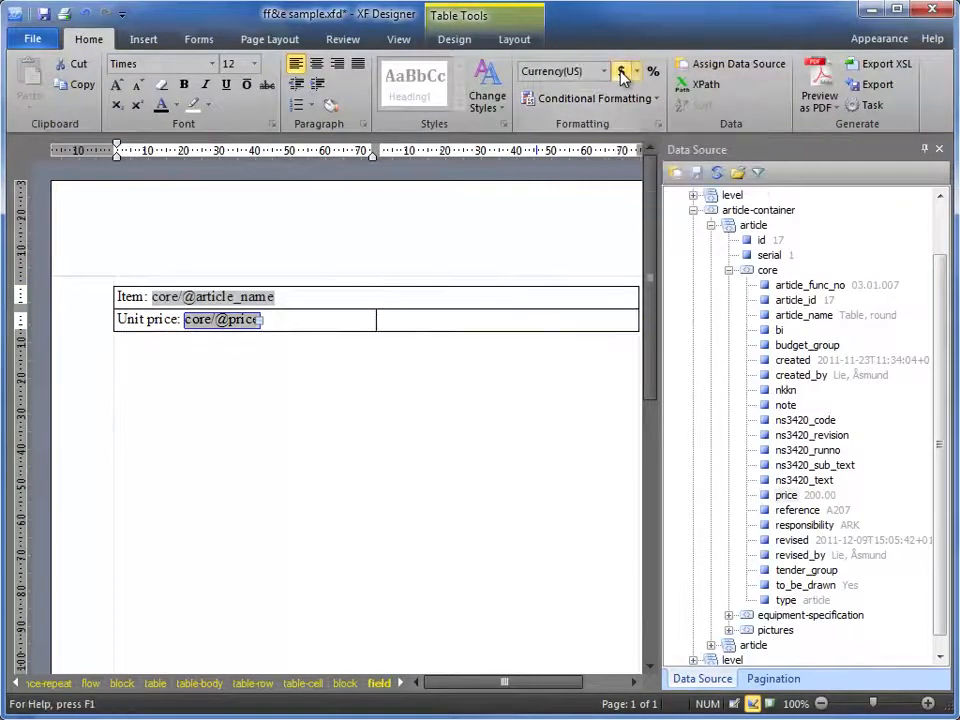
Step: Add the label "Responsibility:" and the responsibility data field to the second row's second cell
{"action": "left_click", "coordinate": [470, 323]}
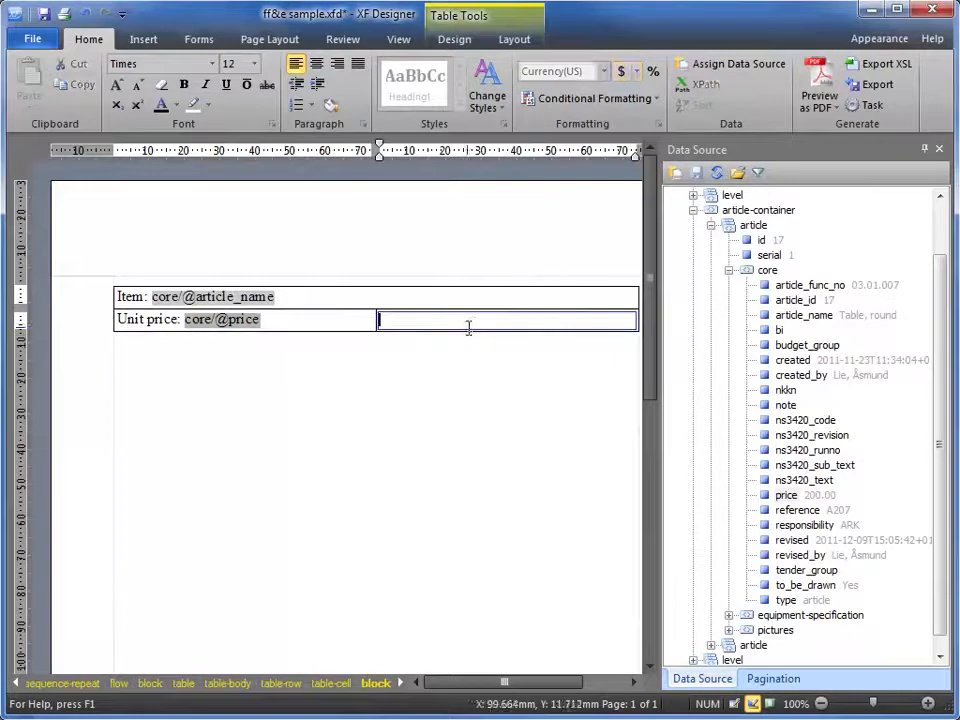
{"action": "type", "text": "Responsibility:"}
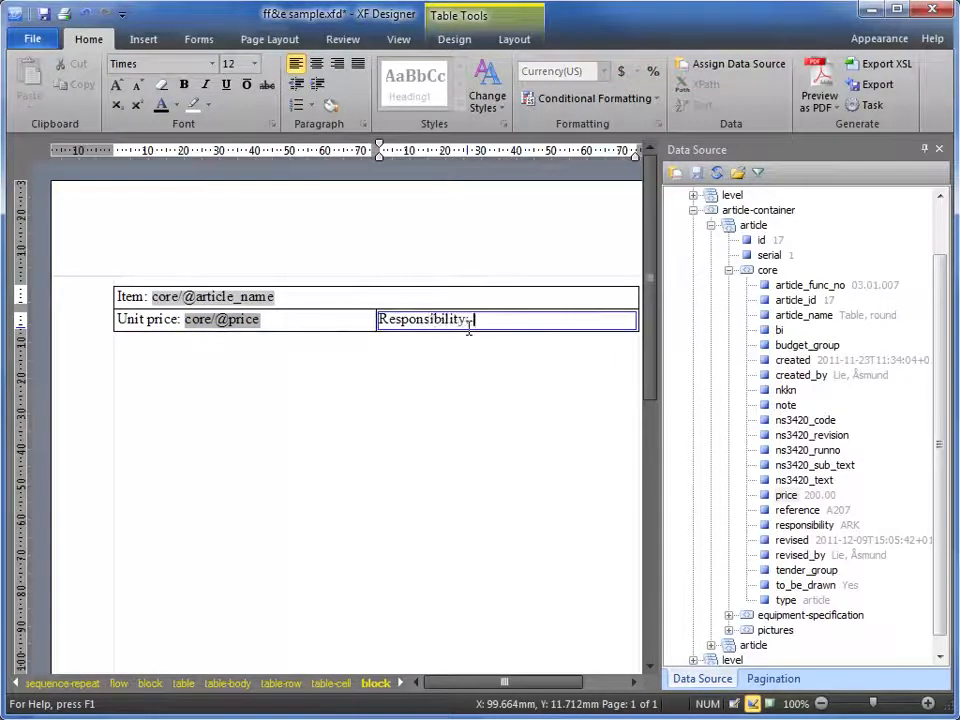
{"action": "left_click_drag", "start_coordinate": [803, 525], "coordinate": [532, 329]}
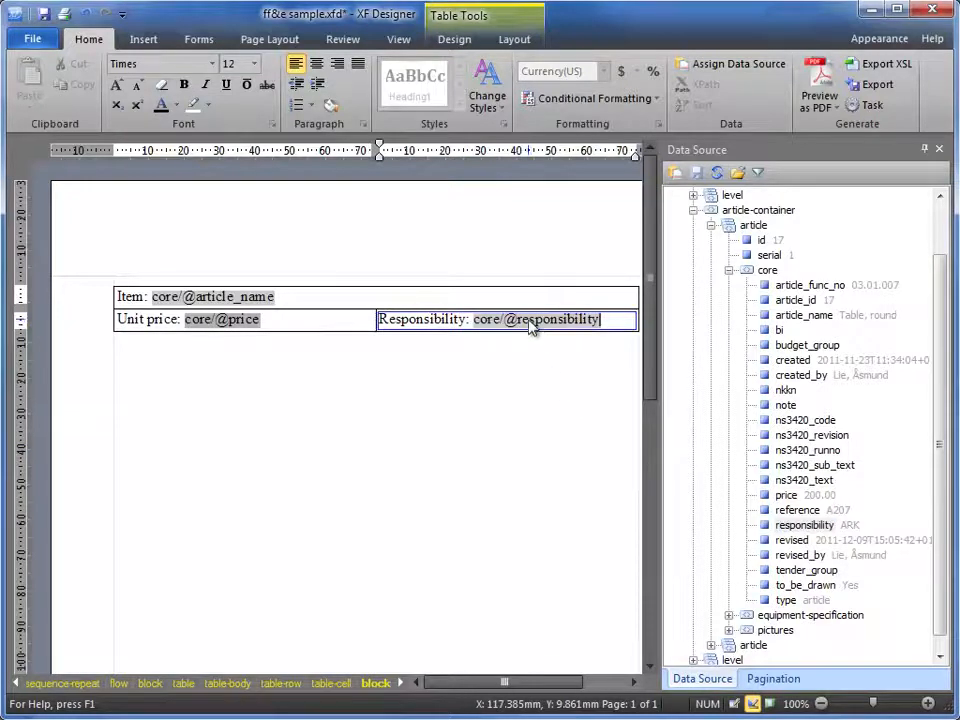
Step: Apply a borderless format to the table
{"action": "left_click", "coordinate": [456, 296]}
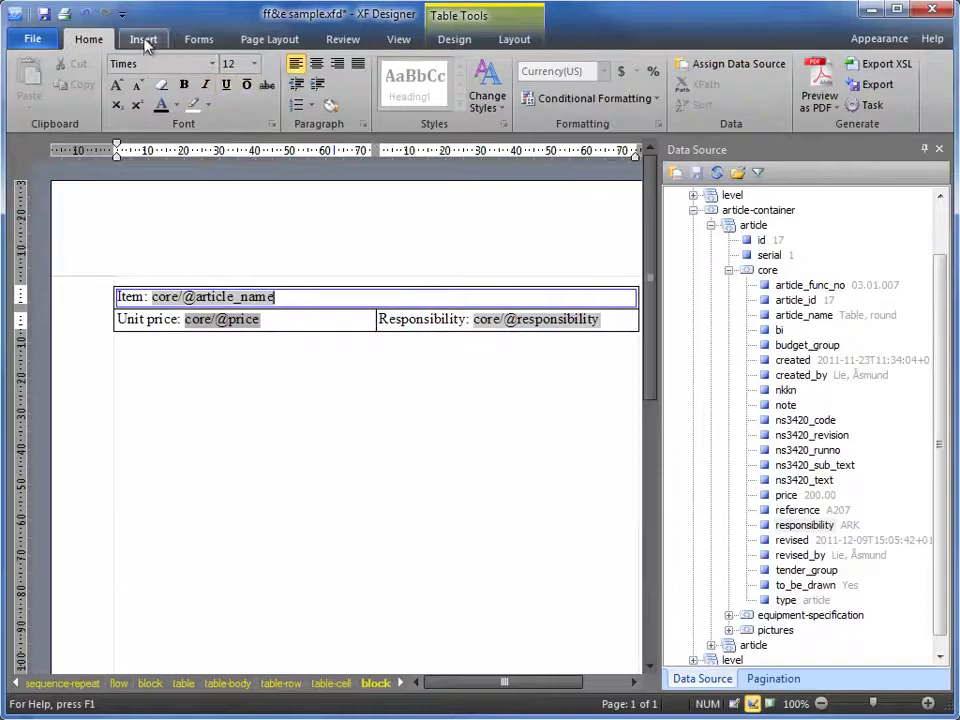
{"action": "left_click", "coordinate": [474, 46]}
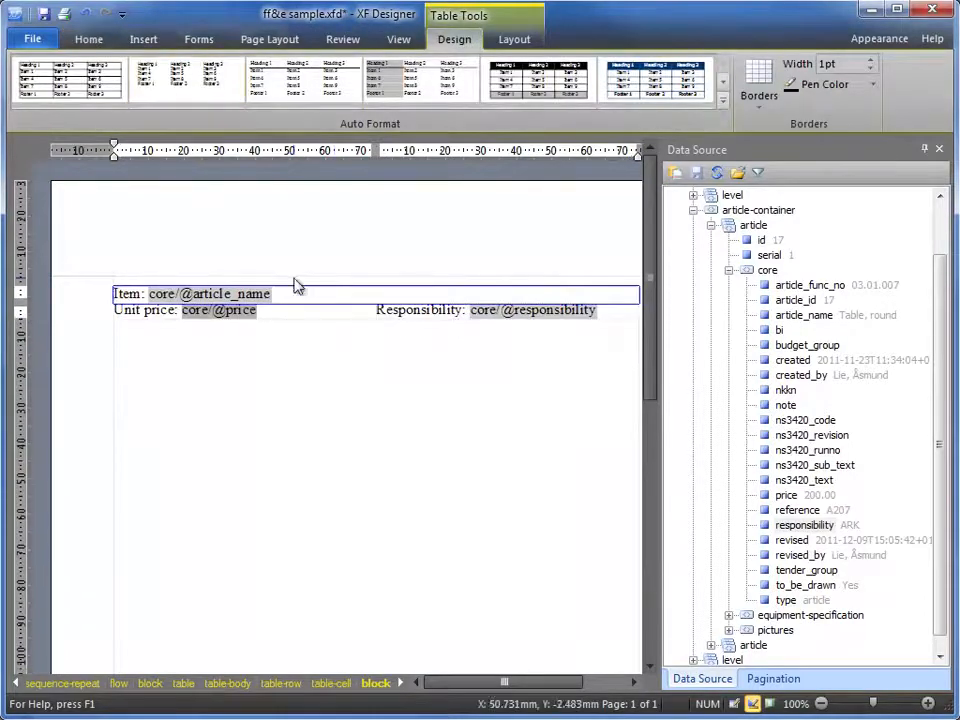
{"action": "left_click", "coordinate": [88, 42]}
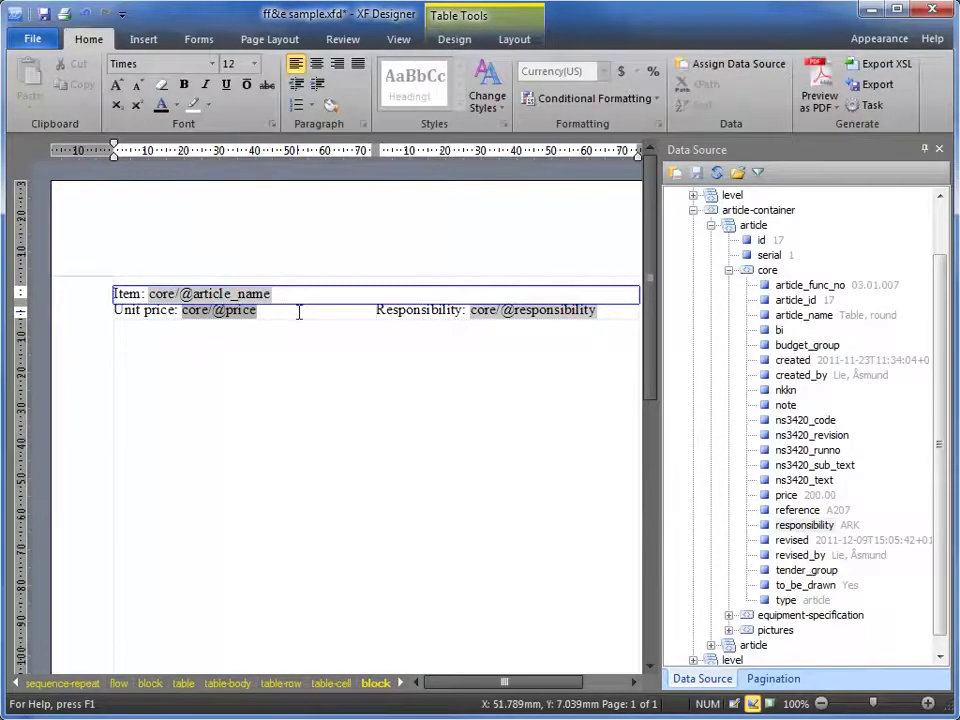
Step: Check the item table on the article pages in print layout and return to design view
{"action": "key", "text": "F5"}
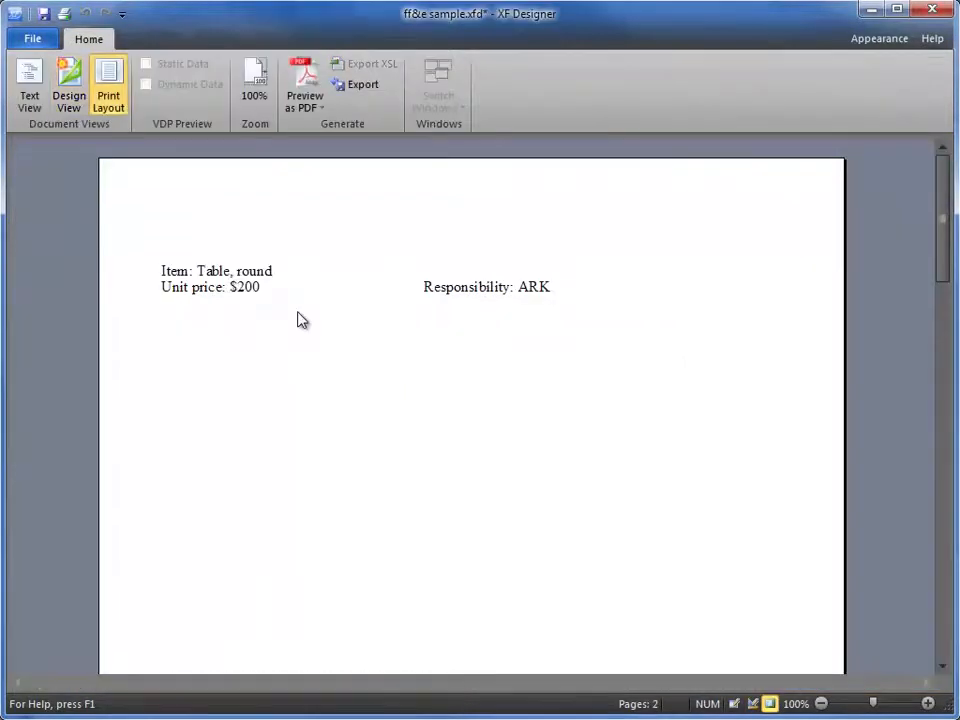
{"action": "scroll", "coordinate": [354, 354], "scroll_direction": "down", "scroll_amount": 6}
{"action": "scroll", "coordinate": [354, 354], "scroll_direction": "up", "scroll_amount": 5}
{"action": "scroll", "coordinate": [354, 354], "scroll_direction": "up", "scroll_amount": 1}
{"action": "key", "text": "F4"}
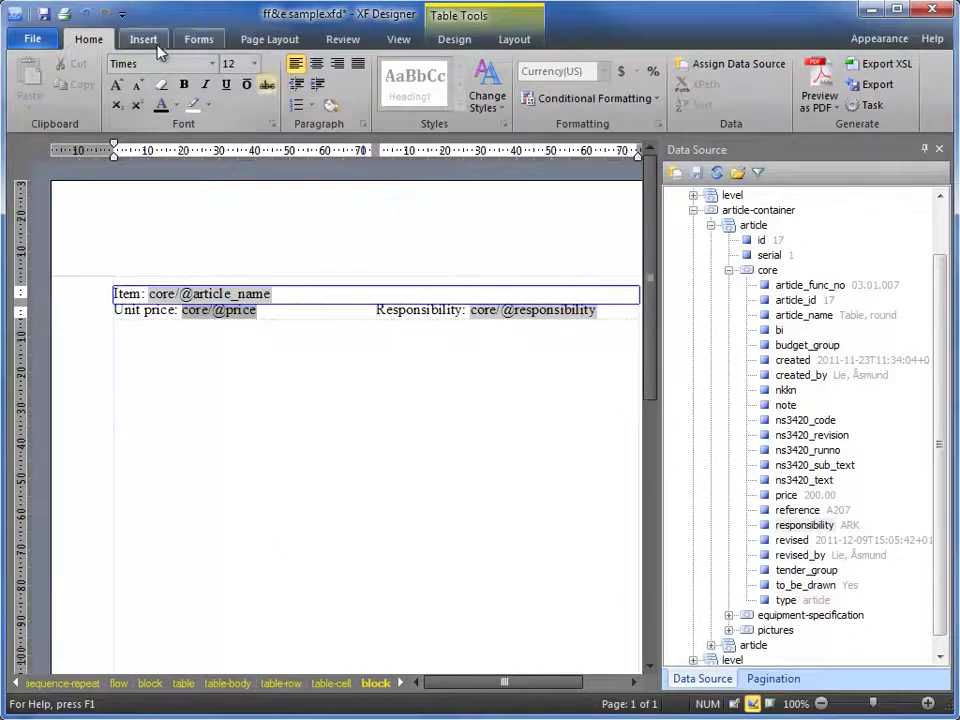
Step: Assign the dRofus.css stylesheet from the stylesheets folder to the document
{"action": "left_click", "coordinate": [492, 108]}
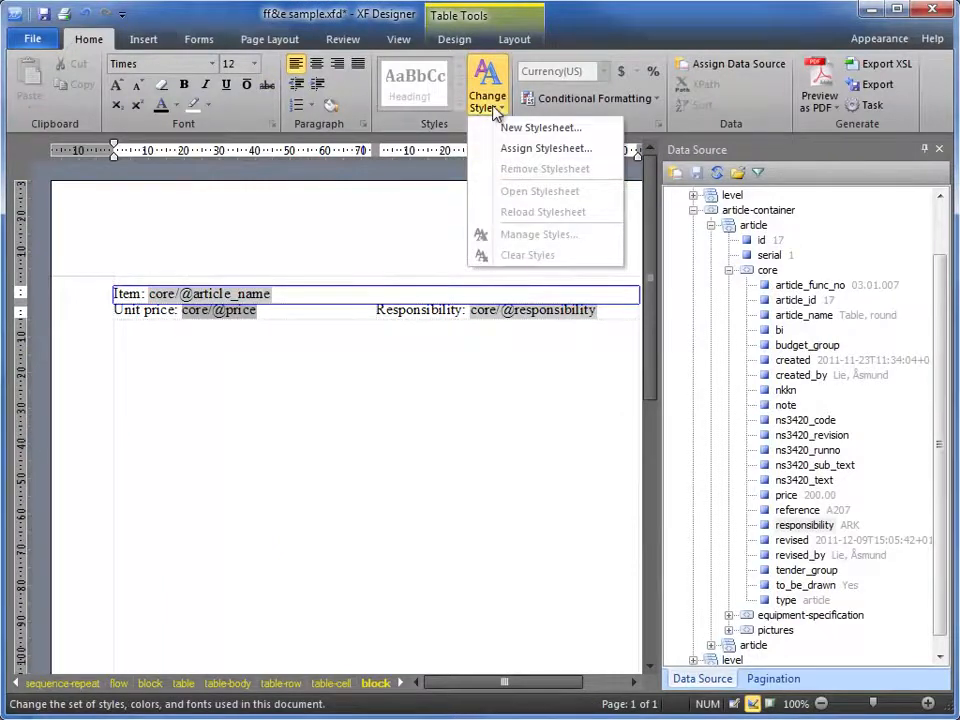
{"action": "left_click", "coordinate": [540, 150]}
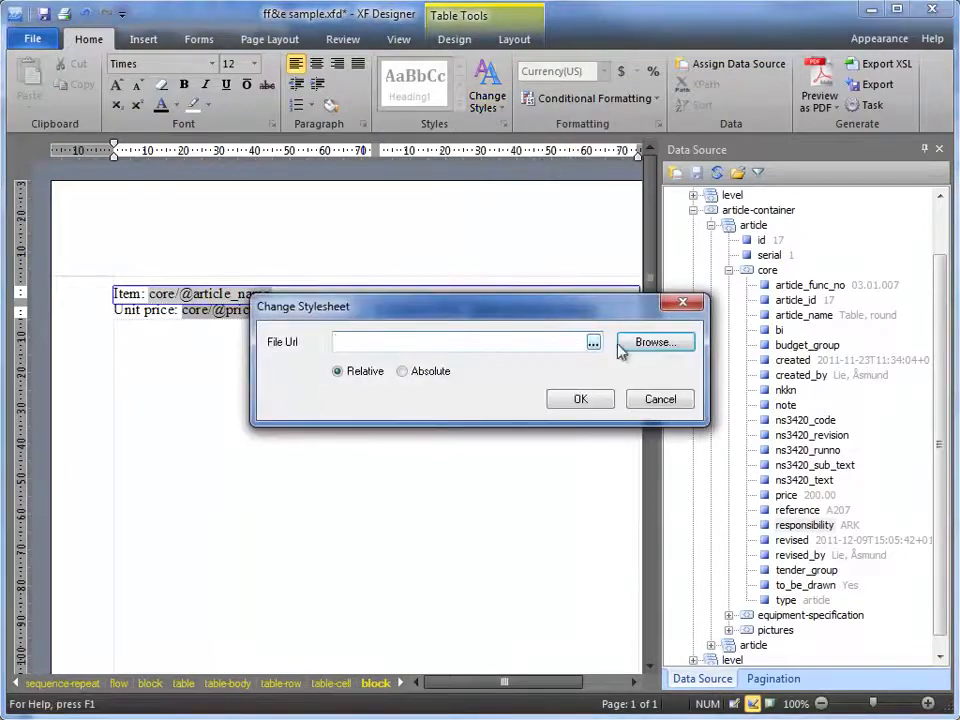
{"action": "left_click", "coordinate": [650, 343]}
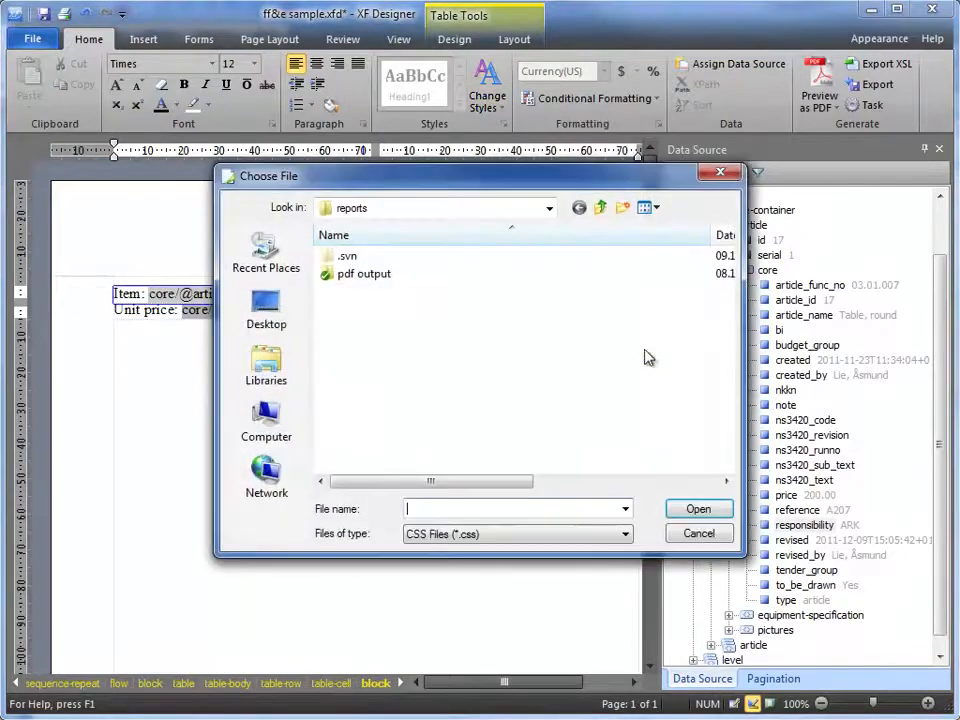
{"action": "left_click", "coordinate": [601, 207]}
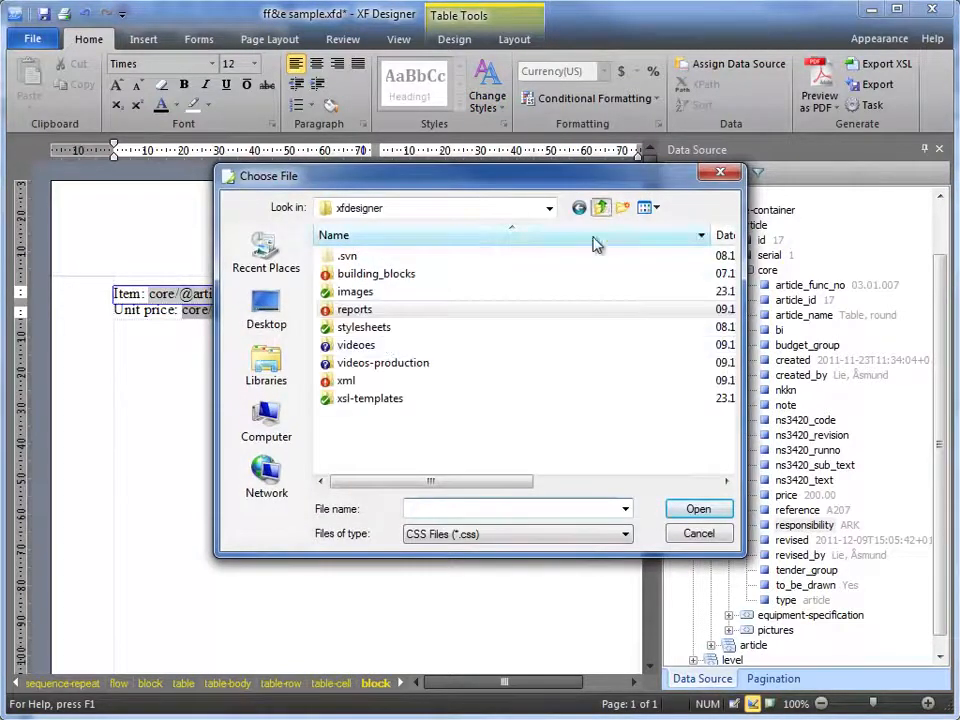
{"action": "double_click", "coordinate": [383, 329]}
{"action": "double_click", "coordinate": [374, 275]}
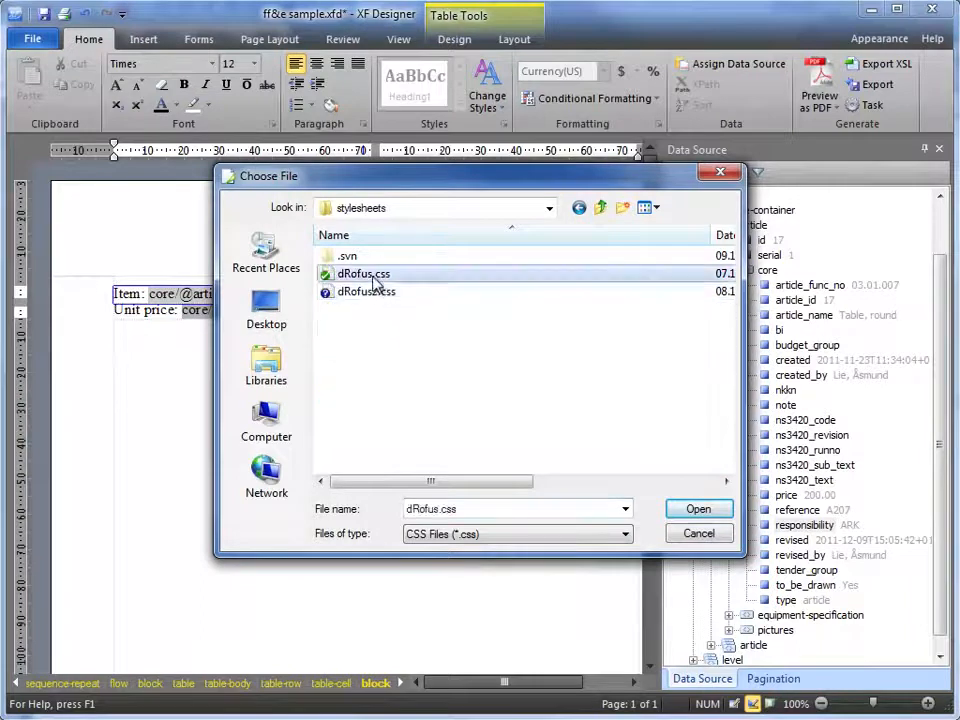
{"action": "left_click", "coordinate": [577, 399]}
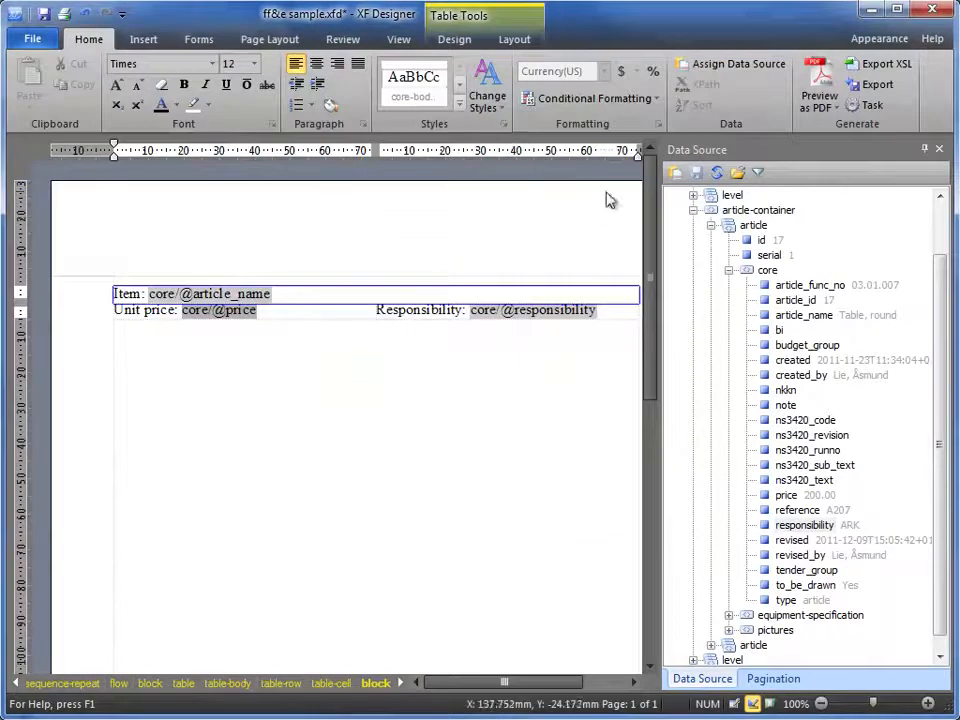
Step: Apply the centred style with grey shading from the stylesheet to the table's Item row
{"action": "left_click", "coordinate": [262, 294]}
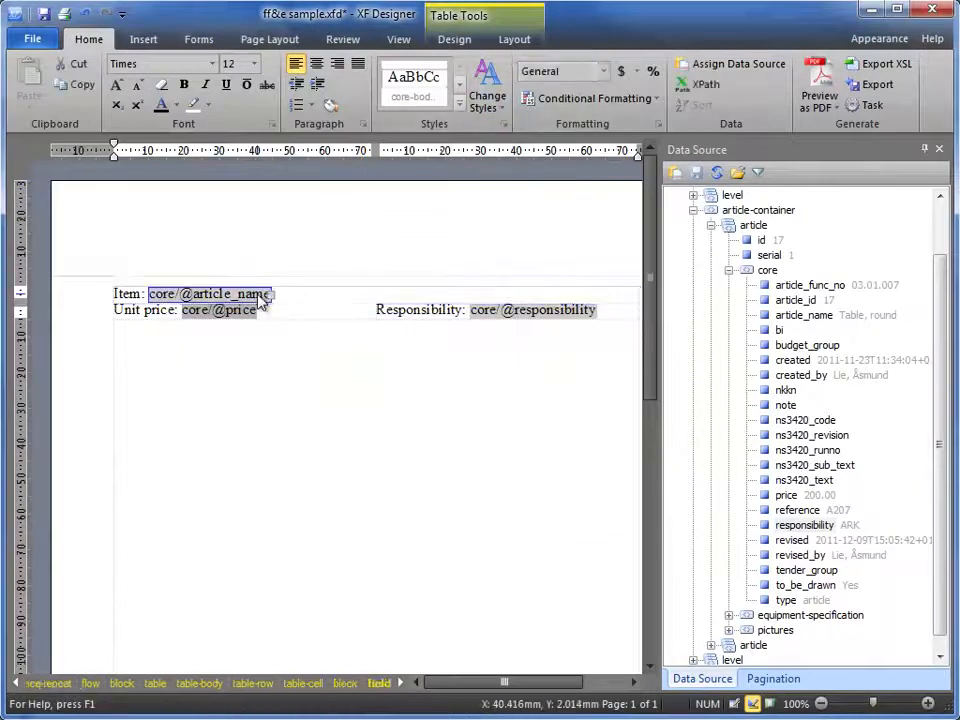
{"action": "left_click", "coordinate": [309, 295]}
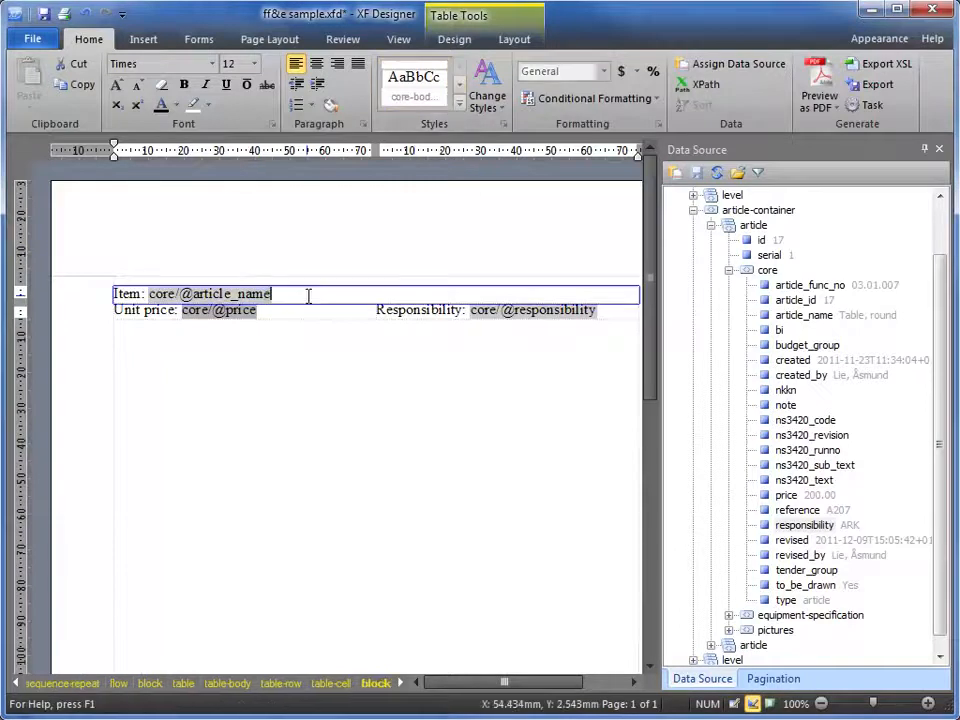
{"action": "left_click", "coordinate": [458, 105]}
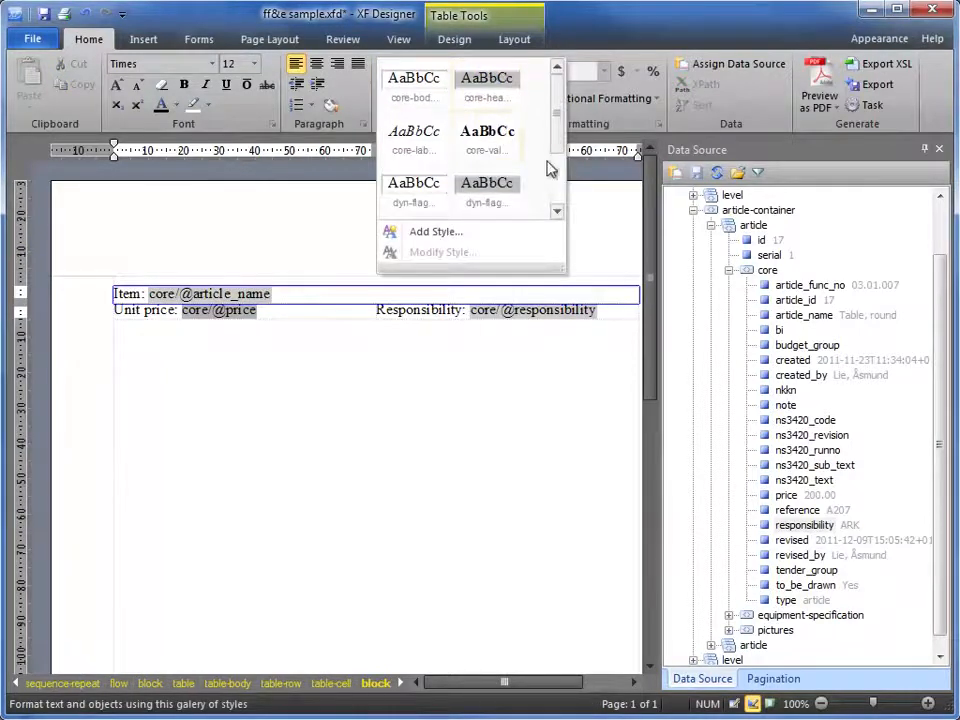
{"action": "left_click", "coordinate": [484, 190]}
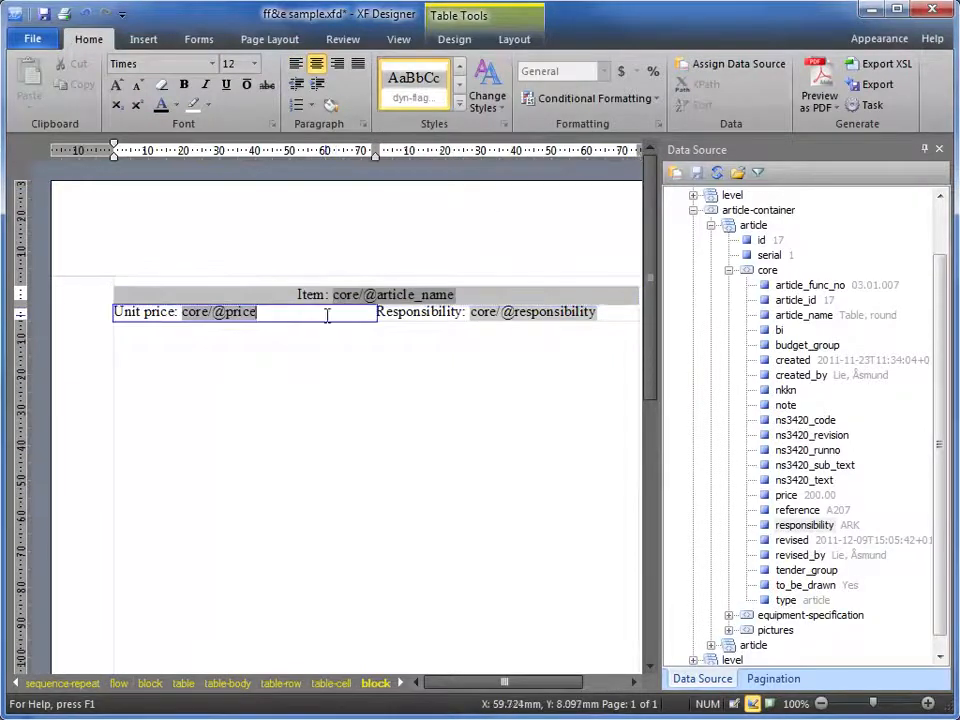
Step: Add an empty paragraph below the table and collapse the core node in the data source tree
{"action": "left_click", "coordinate": [482, 398]}
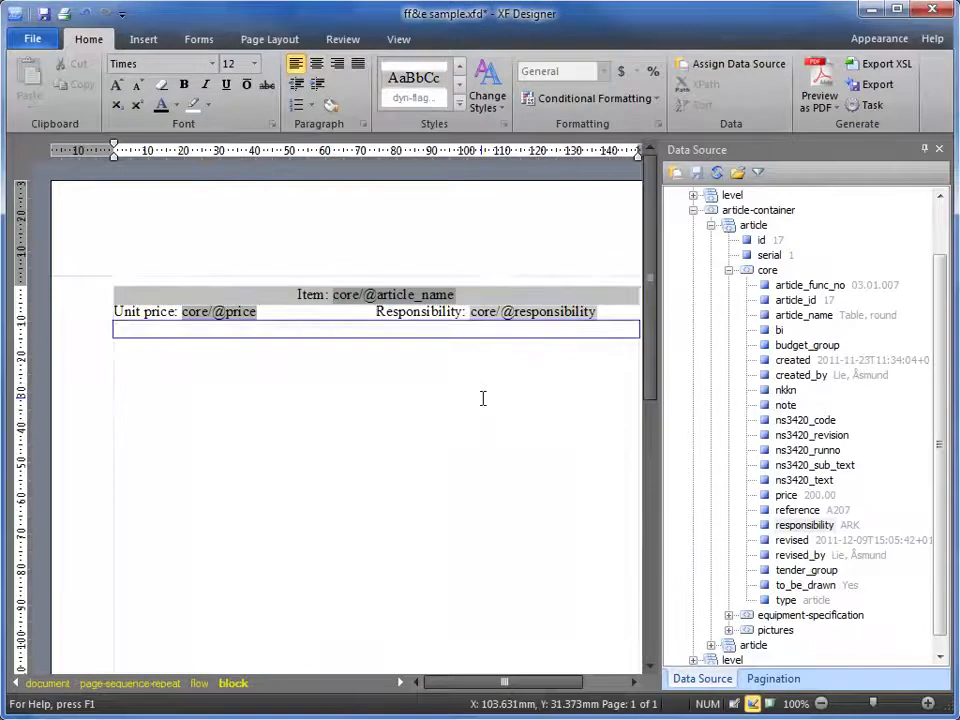
{"action": "key", "text": "Return"}
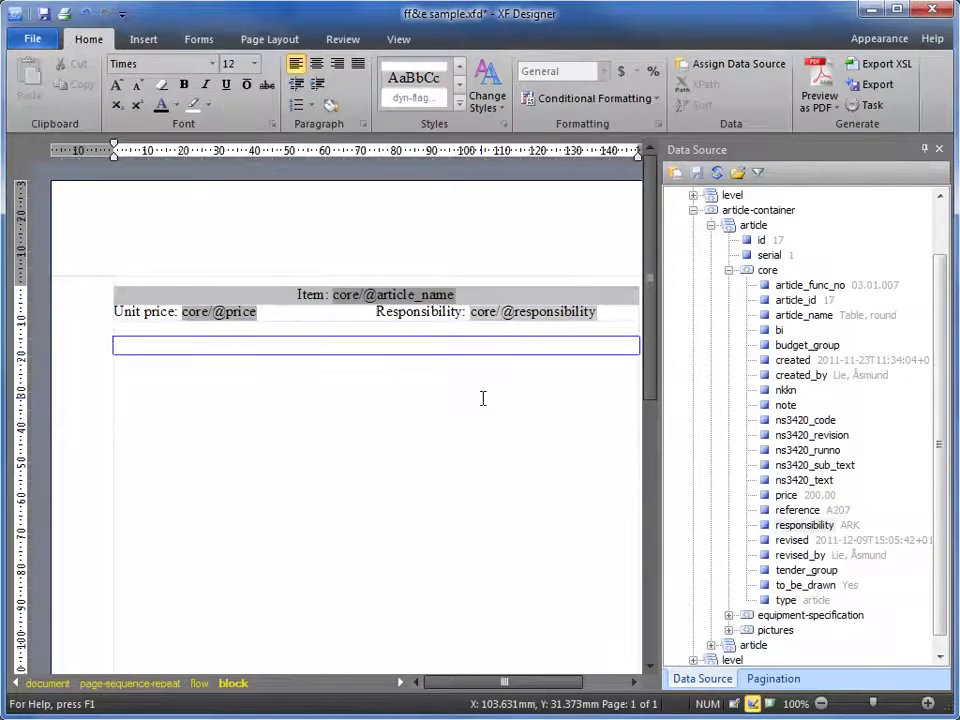
{"action": "left_click", "coordinate": [727, 271]}
{"action": "left_click", "coordinate": [294, 350]}
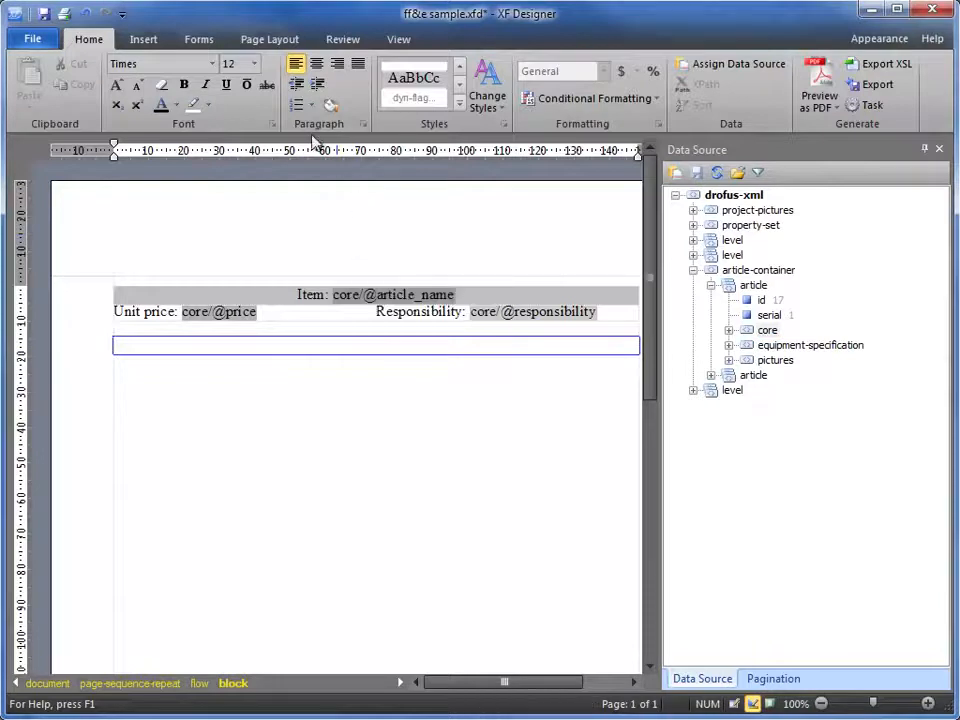
Step: Insert the building block ffe-specification-bb.xfc from the building_blocks folder into the empty paragraph below the item table
{"action": "left_click", "coordinate": [158, 40]}
{"action": "left_click", "coordinate": [546, 63]}
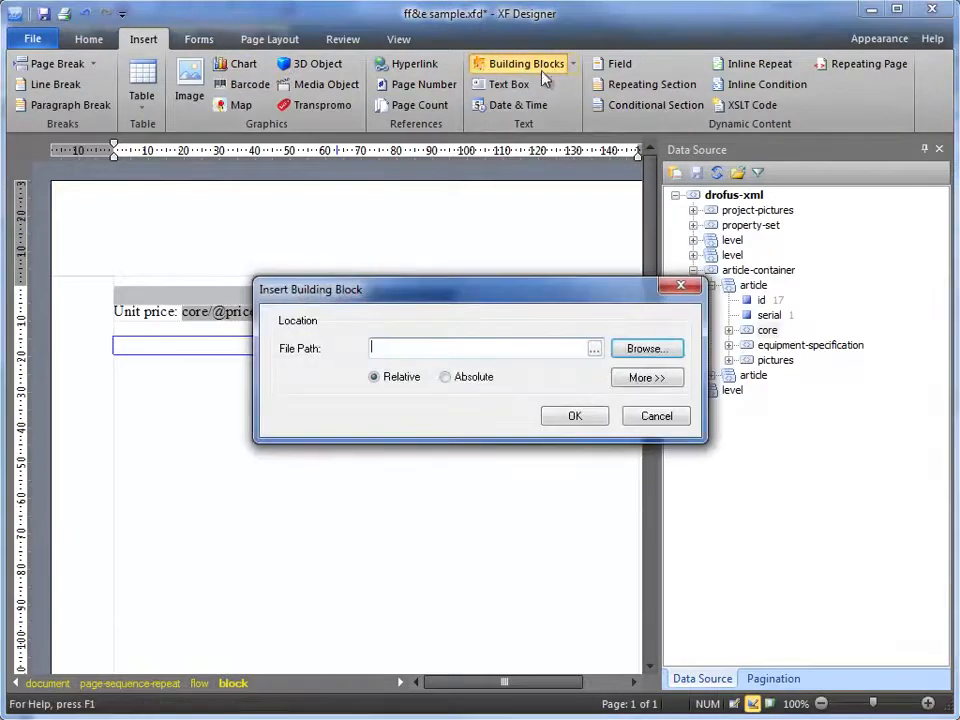
{"action": "left_click", "coordinate": [640, 352]}
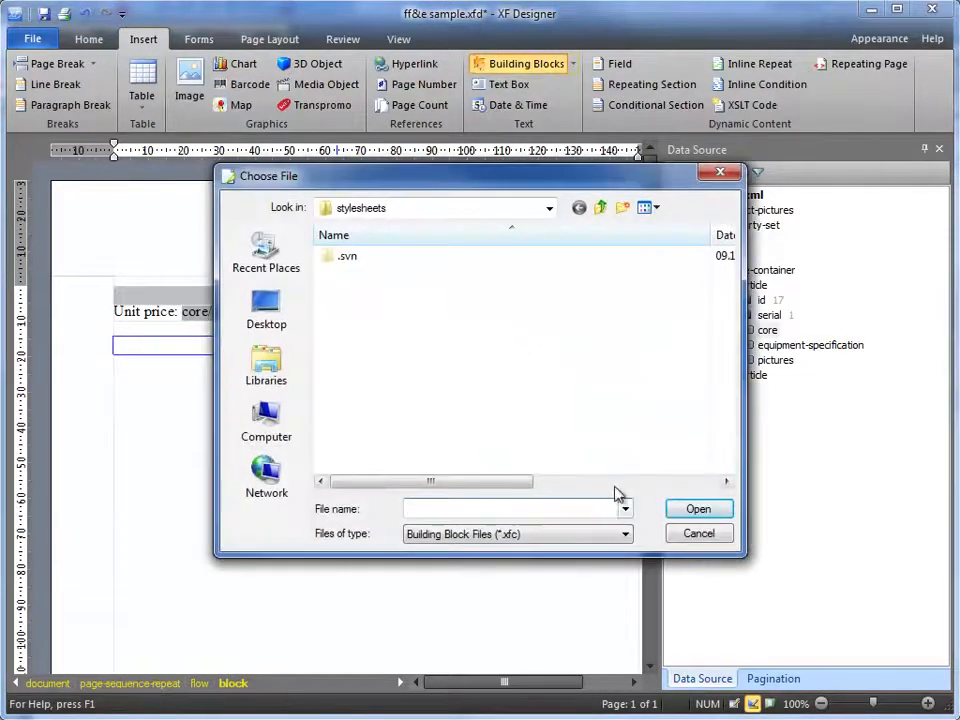
{"action": "left_click", "coordinate": [600, 208]}
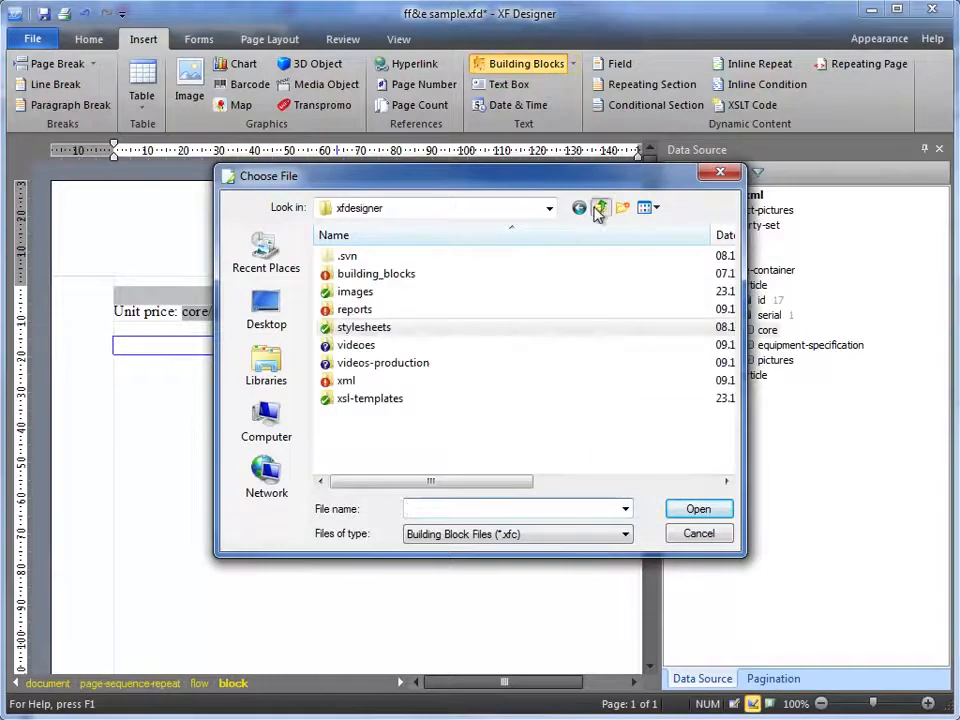
{"action": "double_click", "coordinate": [400, 274]}
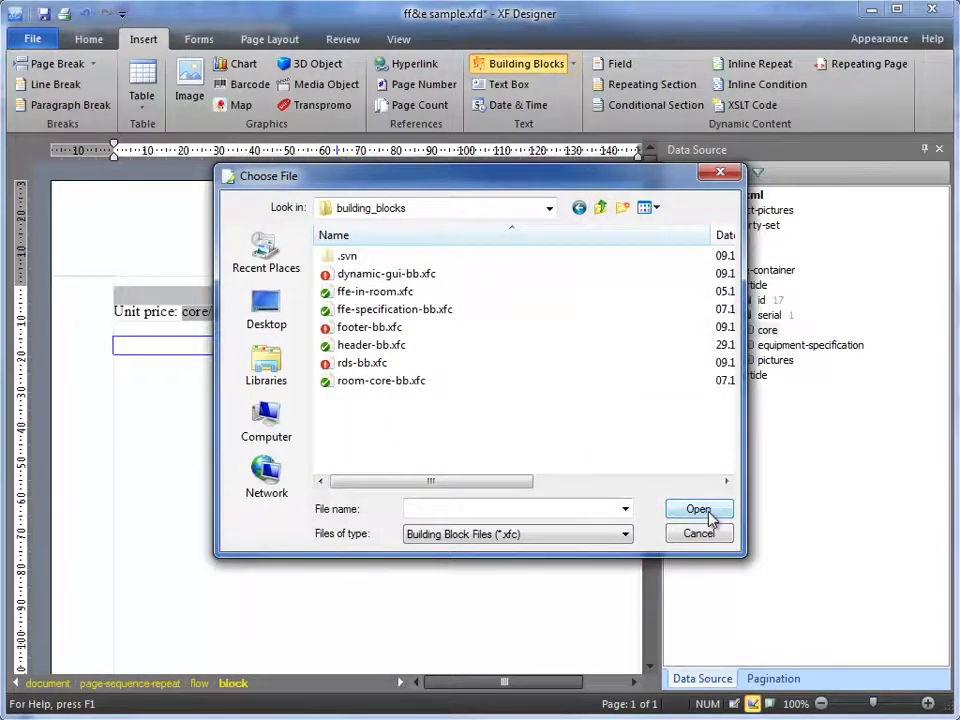
{"action": "double_click", "coordinate": [392, 310]}
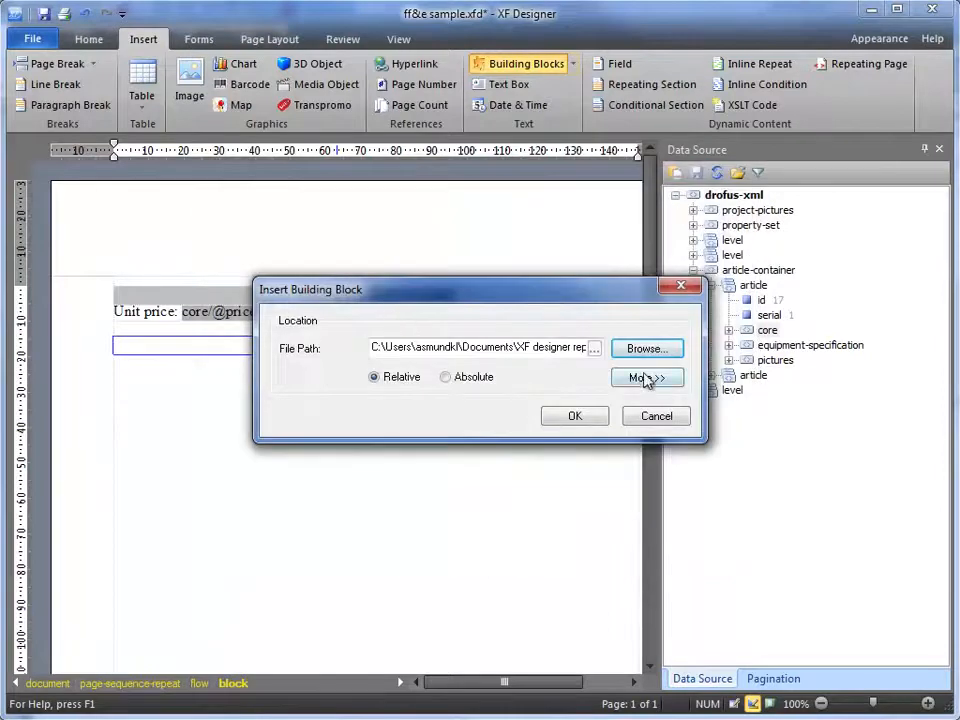
{"action": "left_click", "coordinate": [598, 420]}
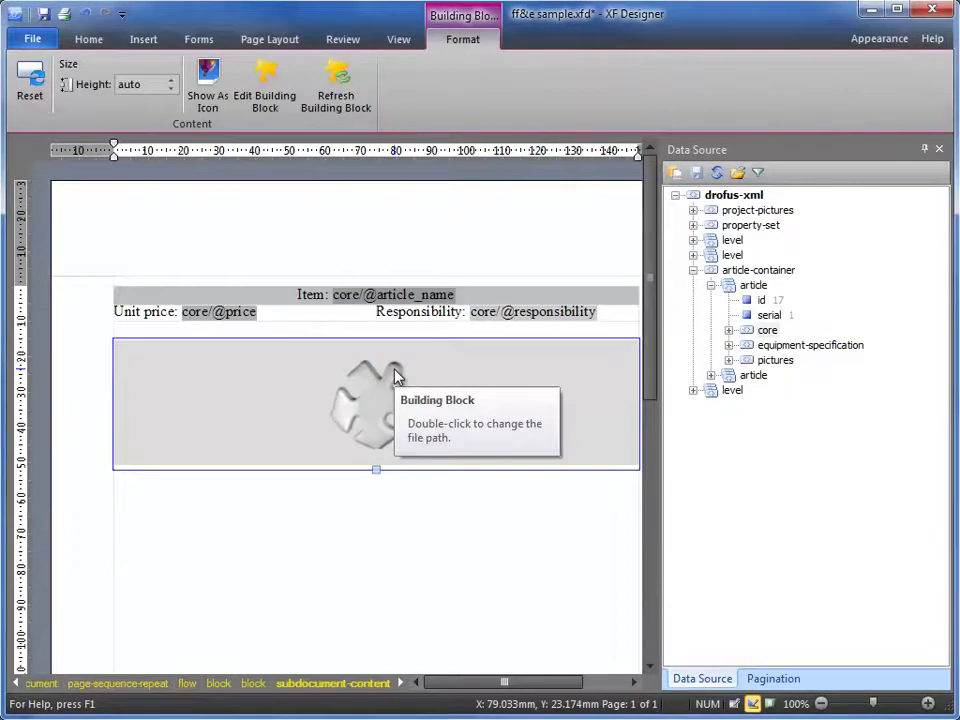
Step: Check the FF&E specification building block on the article pages in print layout and return to design view
{"action": "key", "text": "F5"}
{"action": "scroll", "coordinate": [452, 394], "scroll_direction": "down", "scroll_amount": 5}
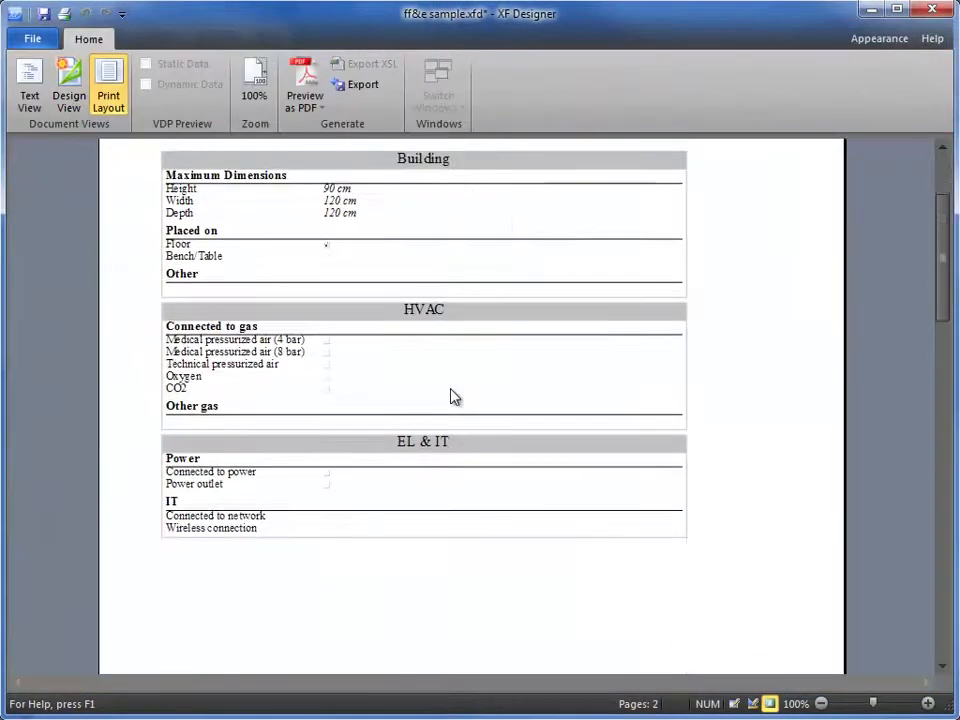
{"action": "scroll", "coordinate": [452, 394], "scroll_direction": "up", "scroll_amount": 3}
{"action": "scroll", "coordinate": [452, 394], "scroll_direction": "up", "scroll_amount": 2}
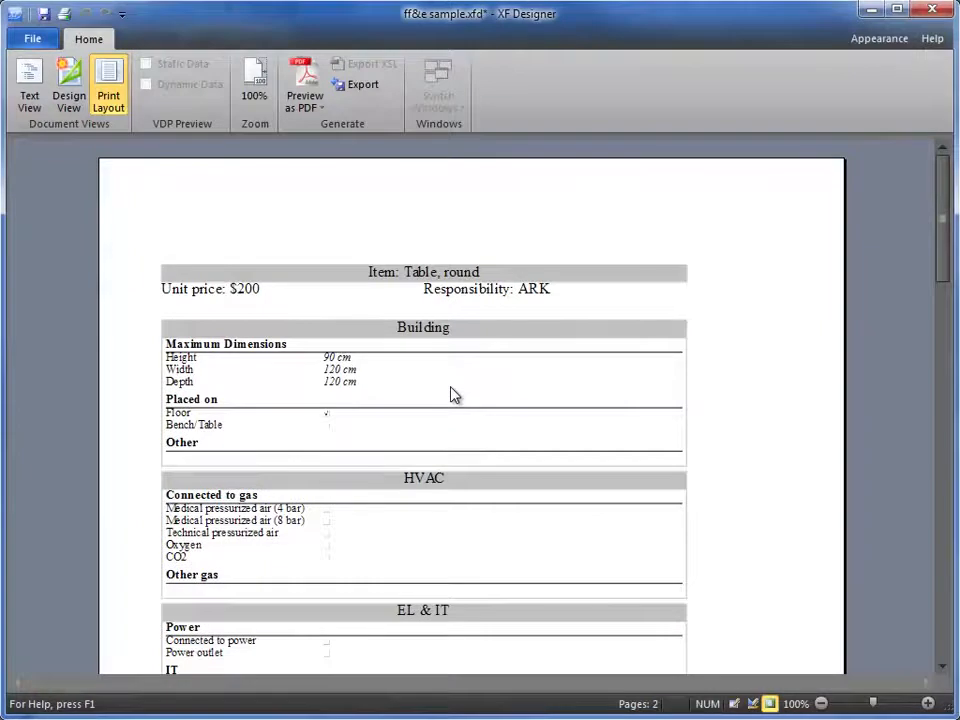
{"action": "scroll", "coordinate": [452, 394], "scroll_direction": "down", "scroll_amount": 1}
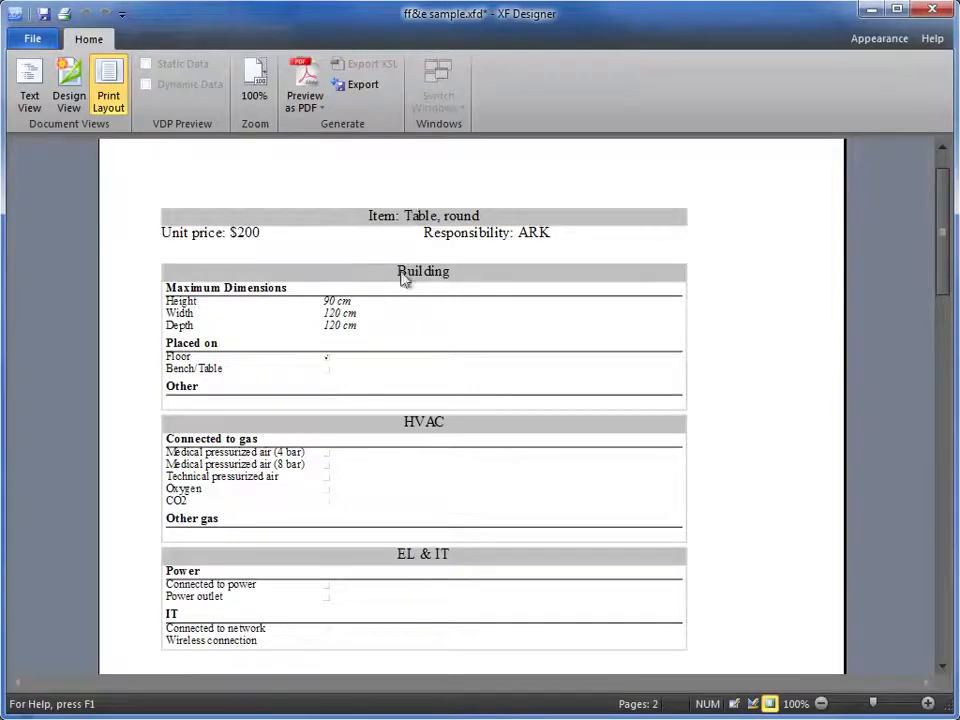
{"action": "left_click", "coordinate": [80, 96]}
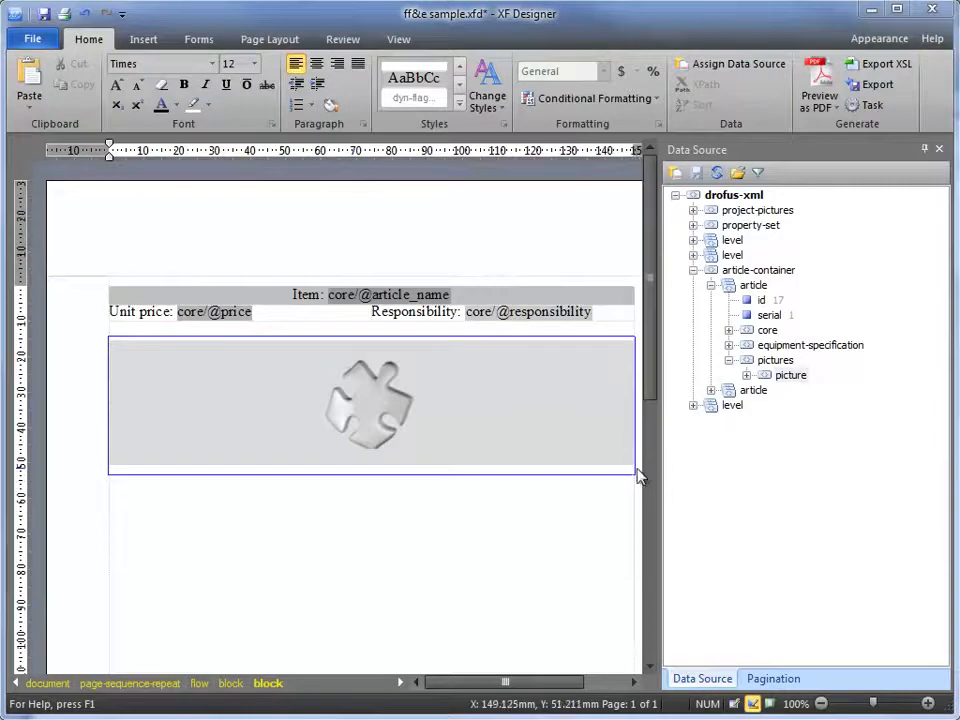
Step: Add a paragraph below the building block and place an inline repeat for pictures/picture in it, with its placeholder text deleted
{"action": "left_click", "coordinate": [632, 465]}
{"action": "key", "text": "Right"}
{"action": "key", "text": "Return"}
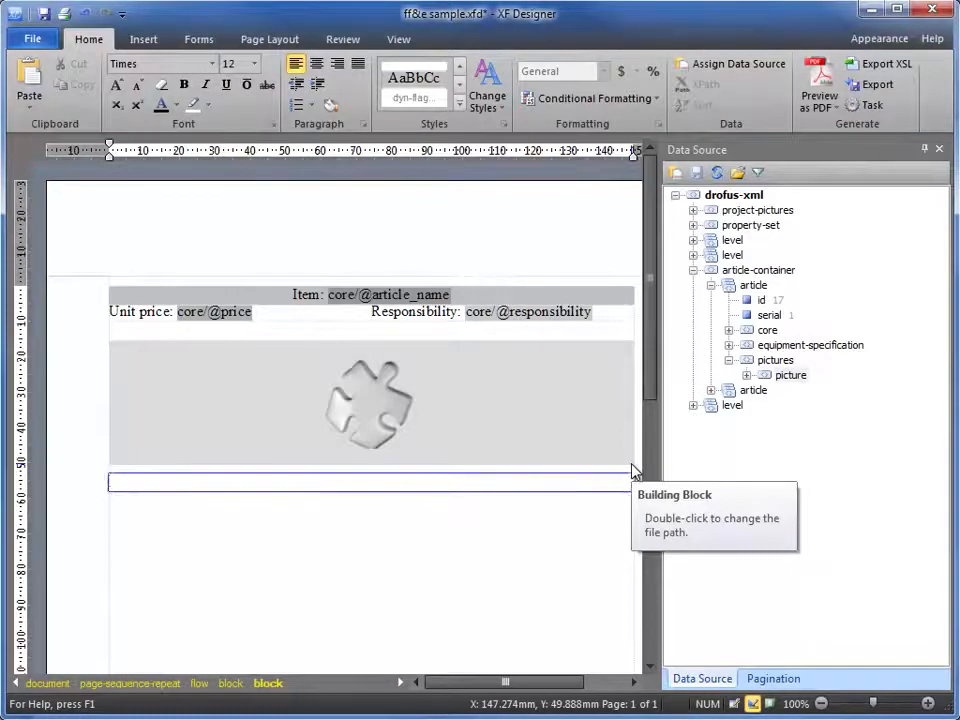
{"action": "left_click", "coordinate": [793, 377]}
{"action": "left_click_drag", "start_coordinate": [794, 379], "coordinate": [292, 485]}
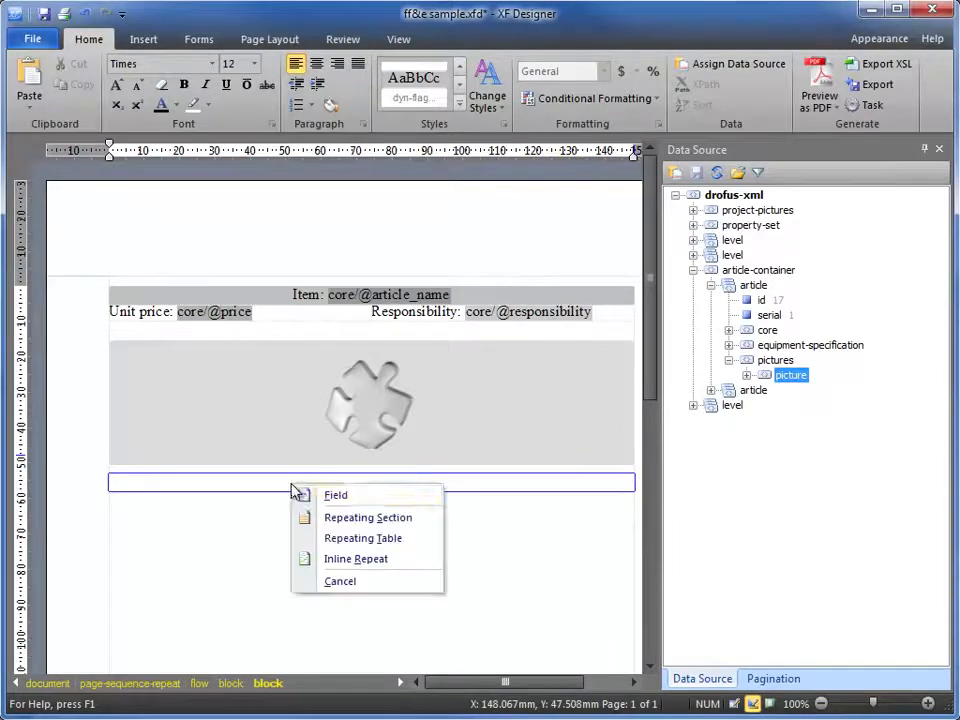
{"action": "left_click", "coordinate": [388, 566]}
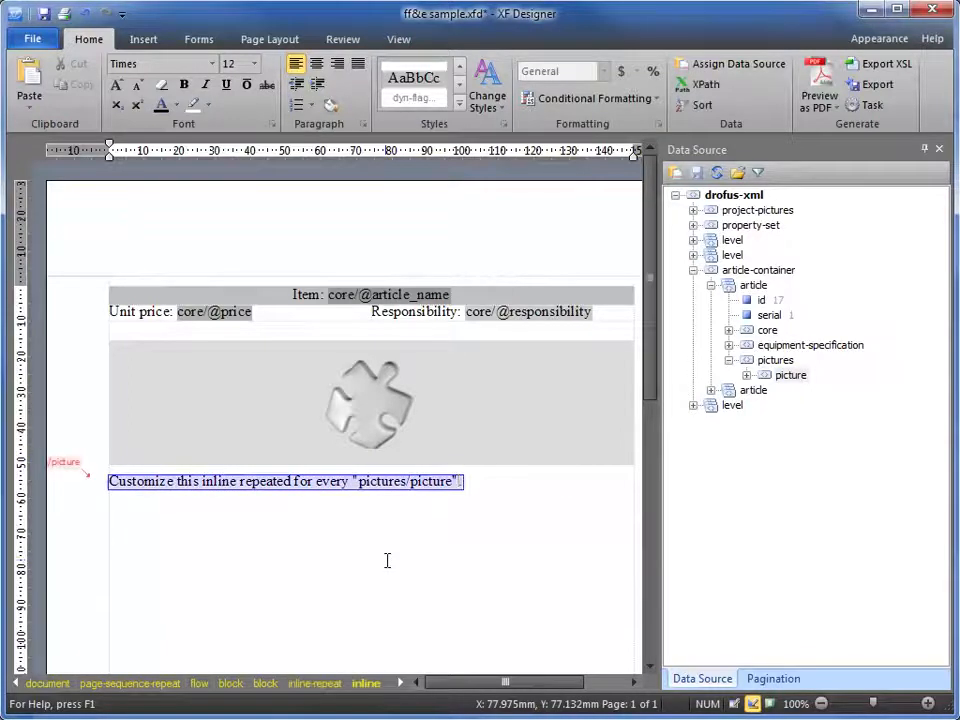
{"action": "key", "text": "Delete"}
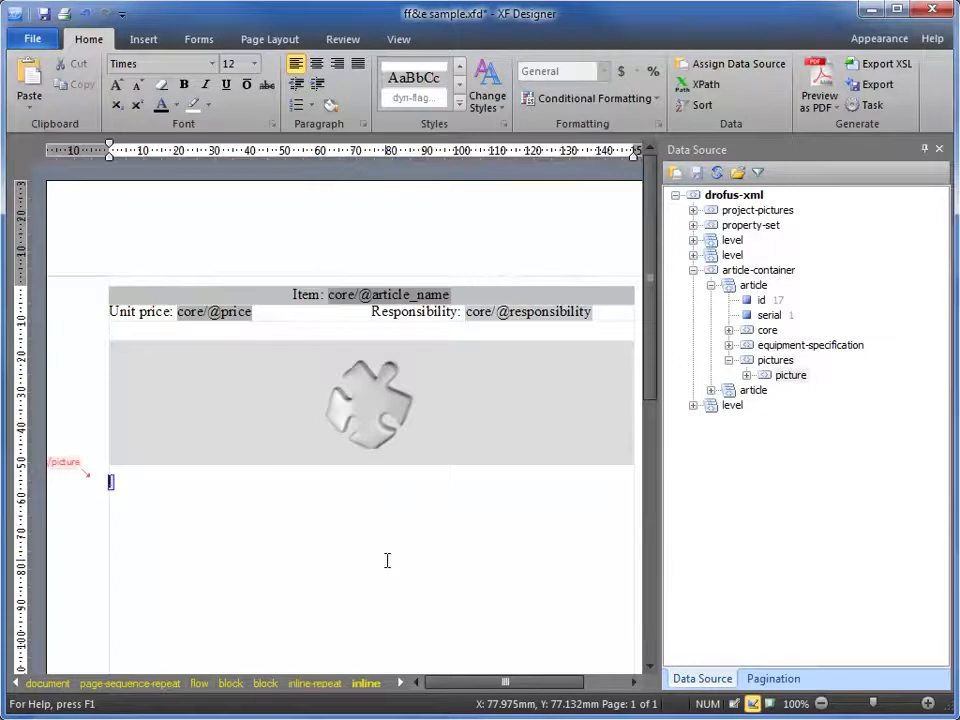
{"action": "left_click", "coordinate": [141, 38]}
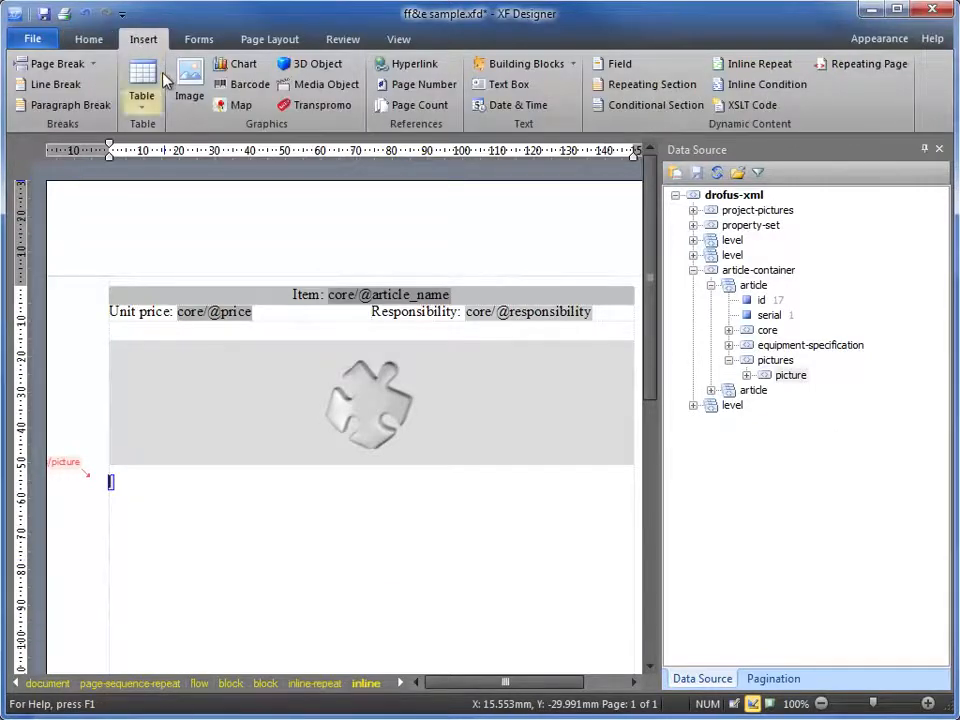
{"action": "left_click", "coordinate": [193, 82]}
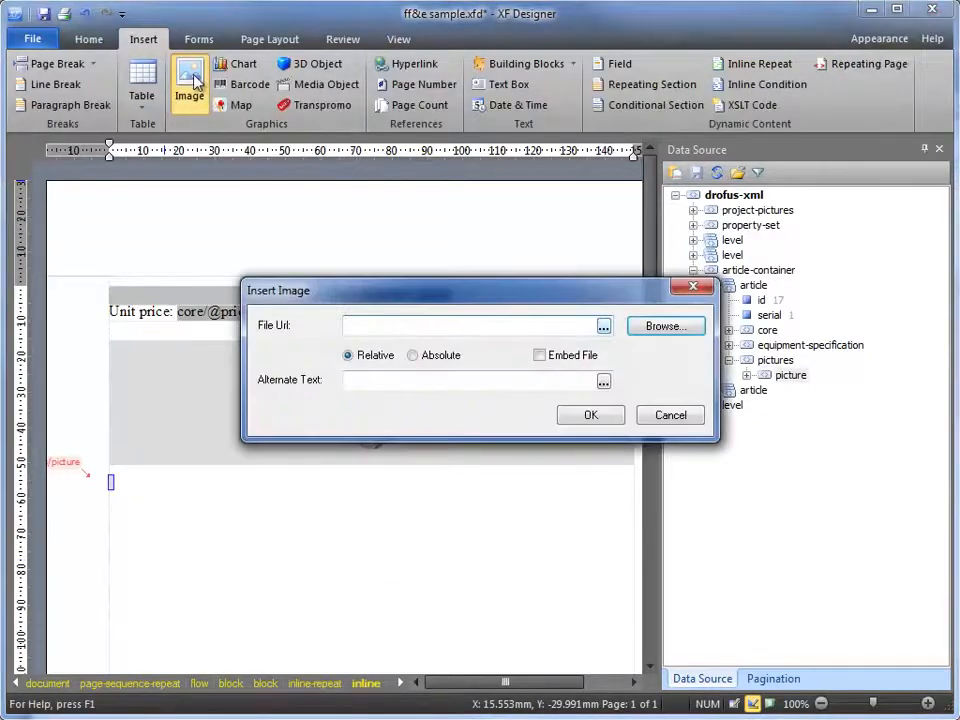
{"action": "left_click", "coordinate": [605, 326]}
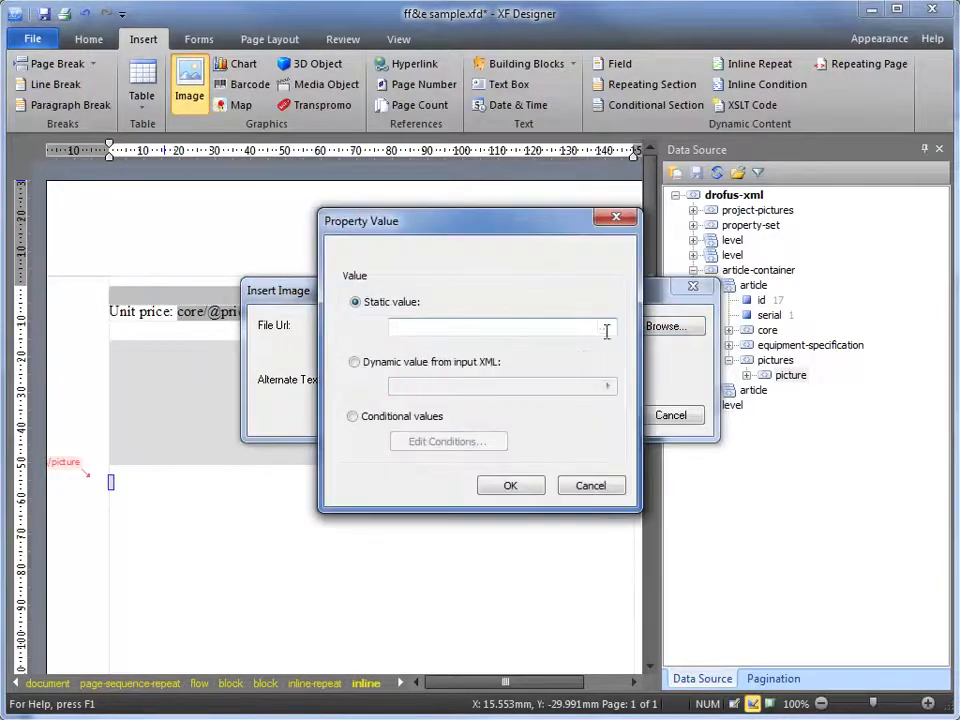
{"action": "left_click", "coordinate": [355, 362]}
{"action": "left_click", "coordinate": [605, 388]}
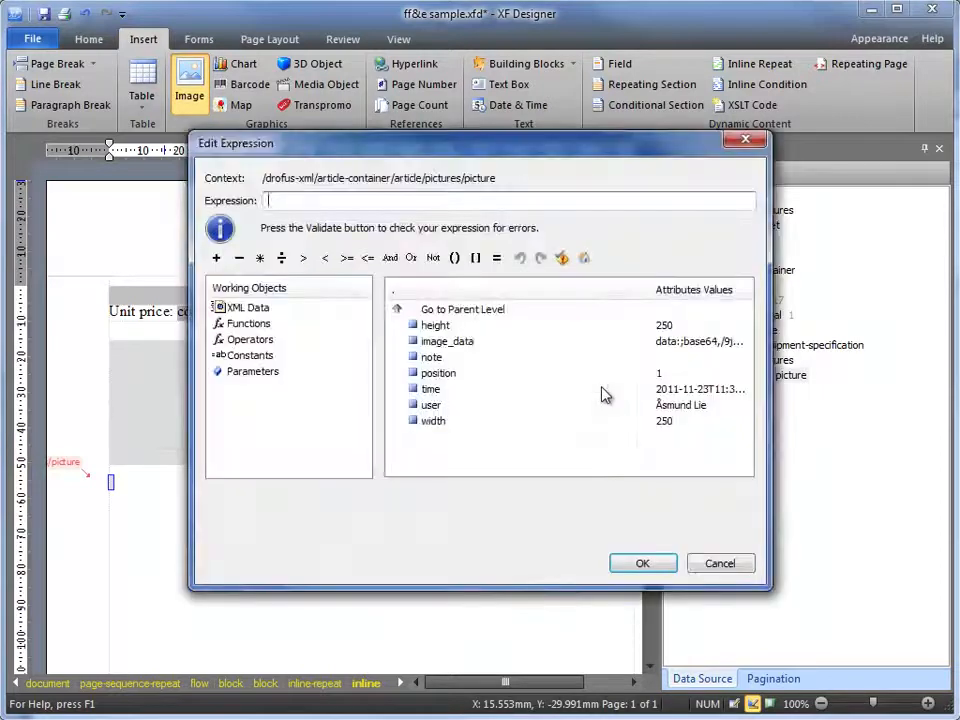
{"action": "double_click", "coordinate": [450, 342]}
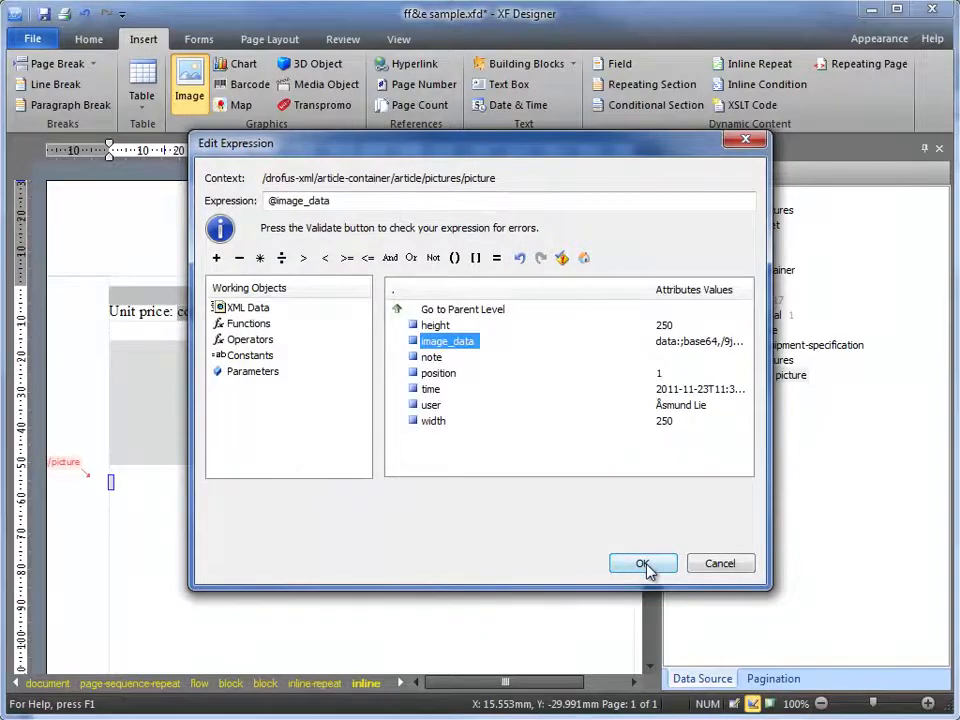
{"action": "left_click", "coordinate": [643, 564]}
{"action": "left_click", "coordinate": [525, 488]}
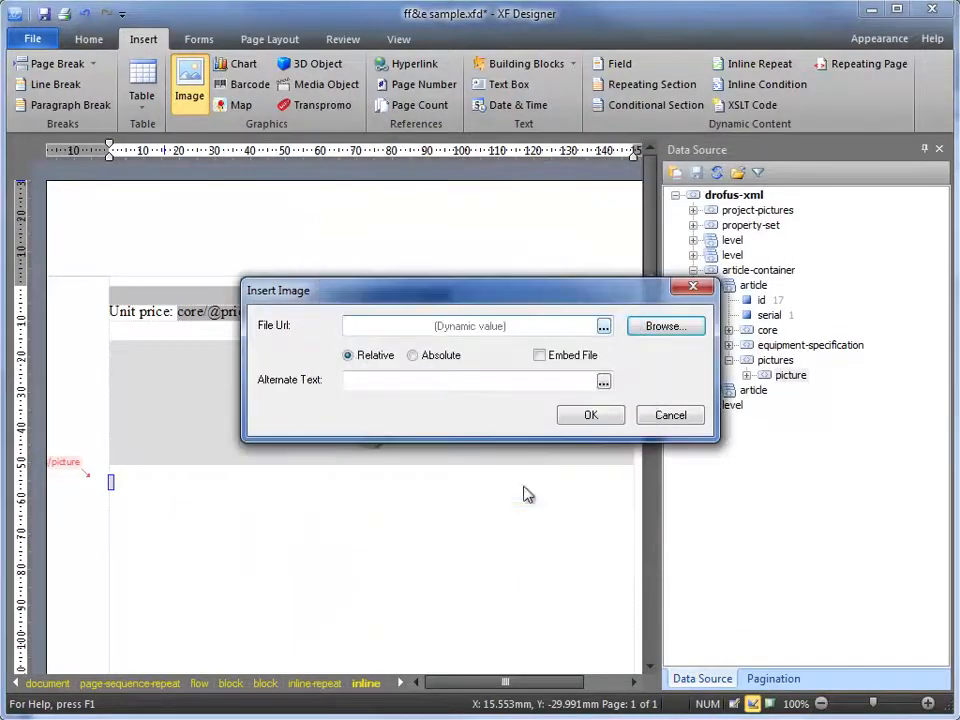
{"action": "left_click", "coordinate": [588, 418]}
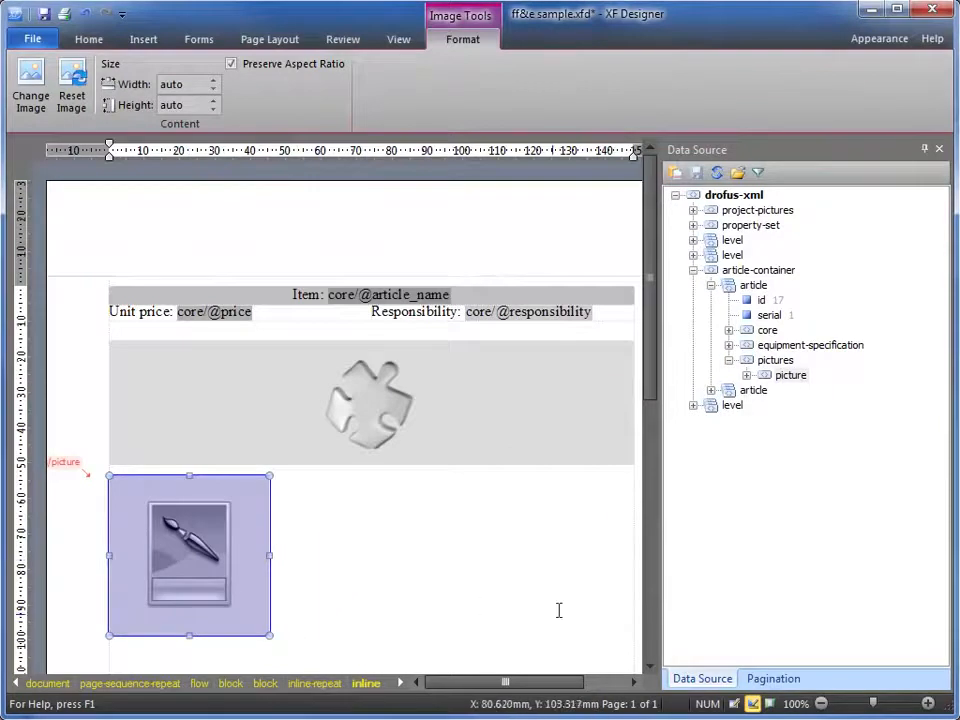
Step: Resize the image placeholder to about 37.6 mm square and show its Image properties
{"action": "left_click_drag", "start_coordinate": [268, 636], "coordinate": [233, 596]}
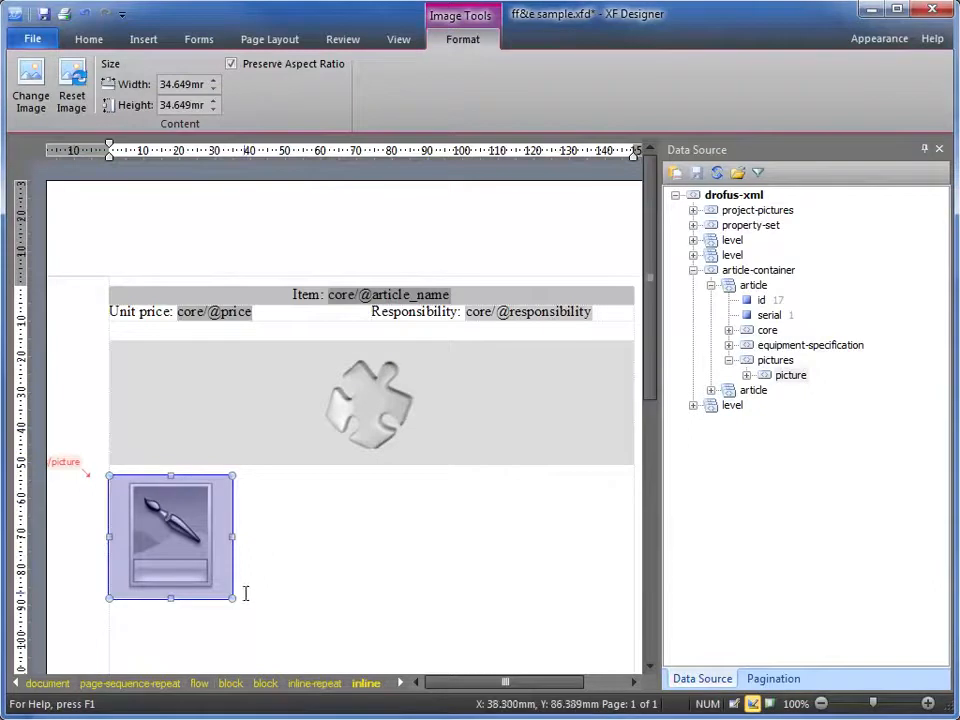
{"action": "left_click_drag", "start_coordinate": [233, 599], "coordinate": [244, 608]}
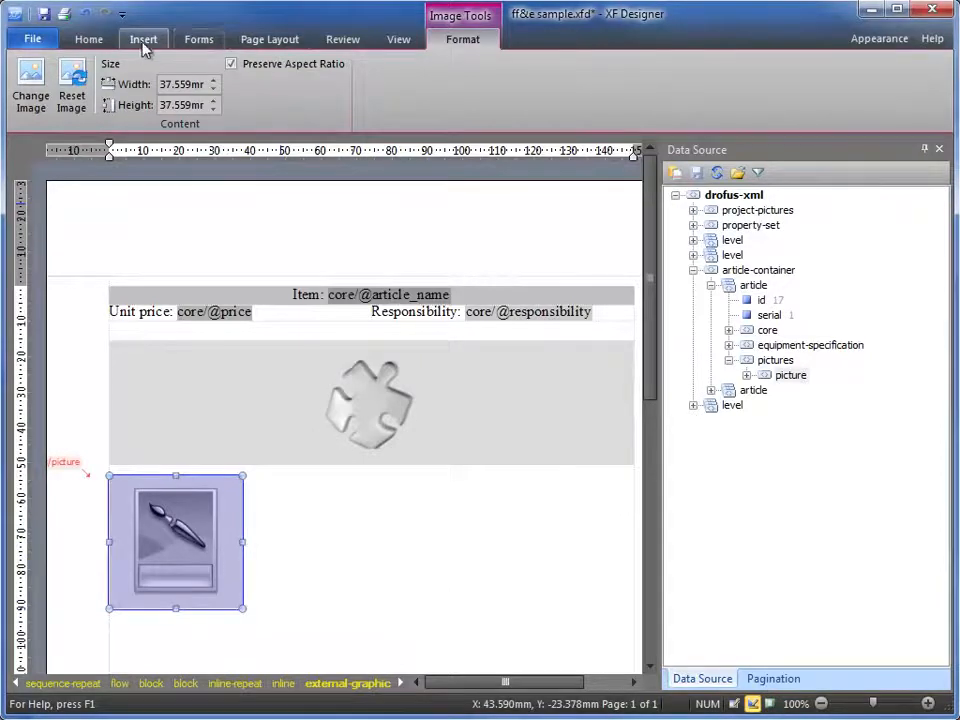
{"action": "left_click", "coordinate": [390, 40]}
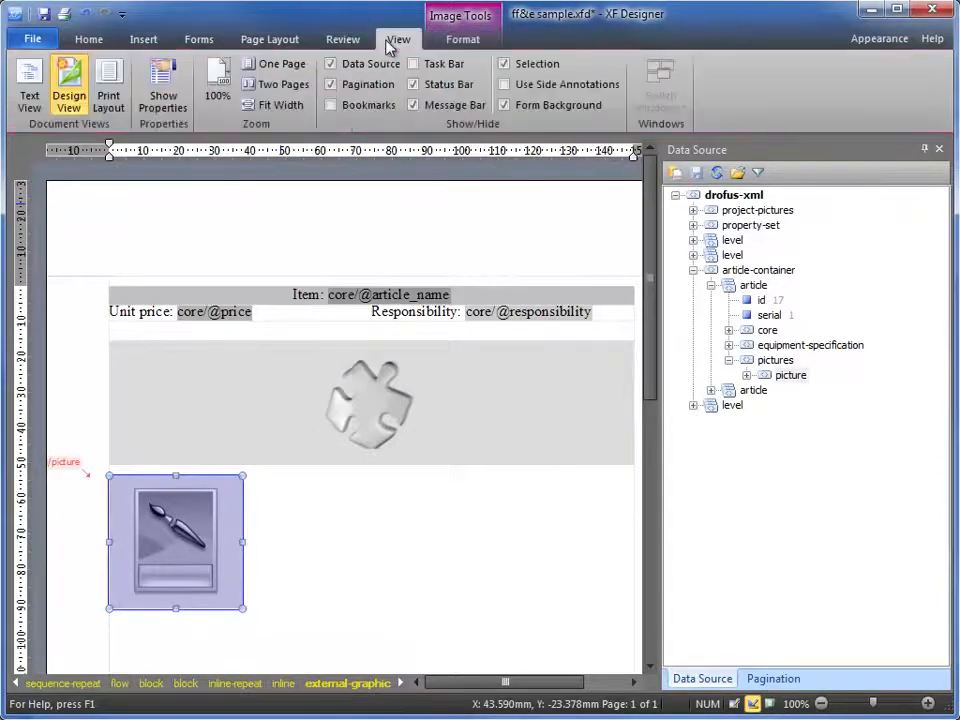
{"action": "left_click", "coordinate": [180, 75]}
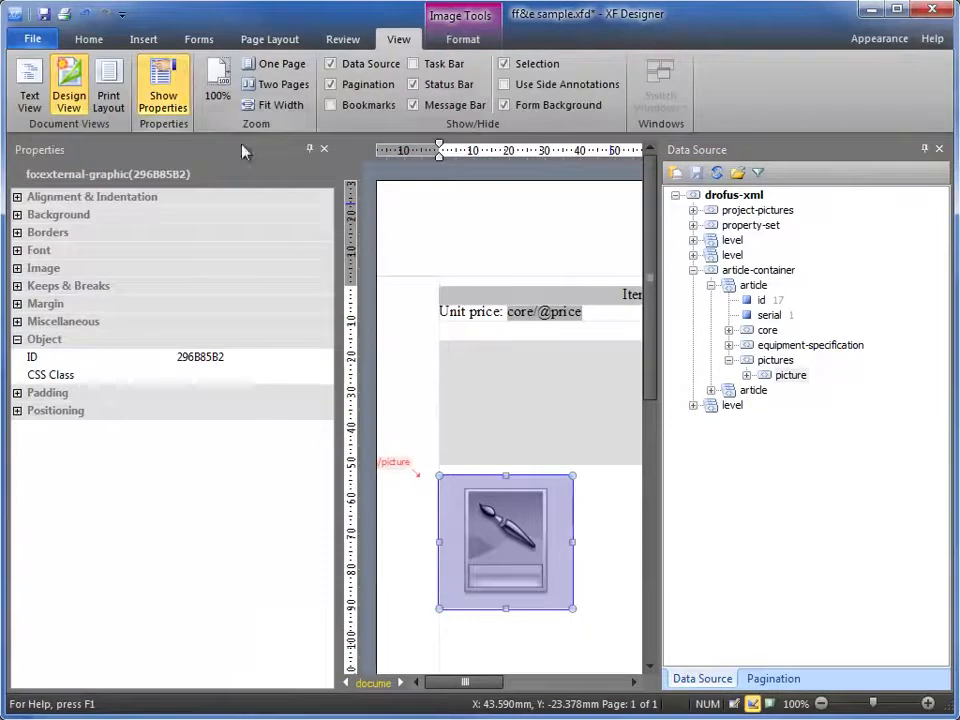
{"action": "left_click", "coordinate": [18, 269]}
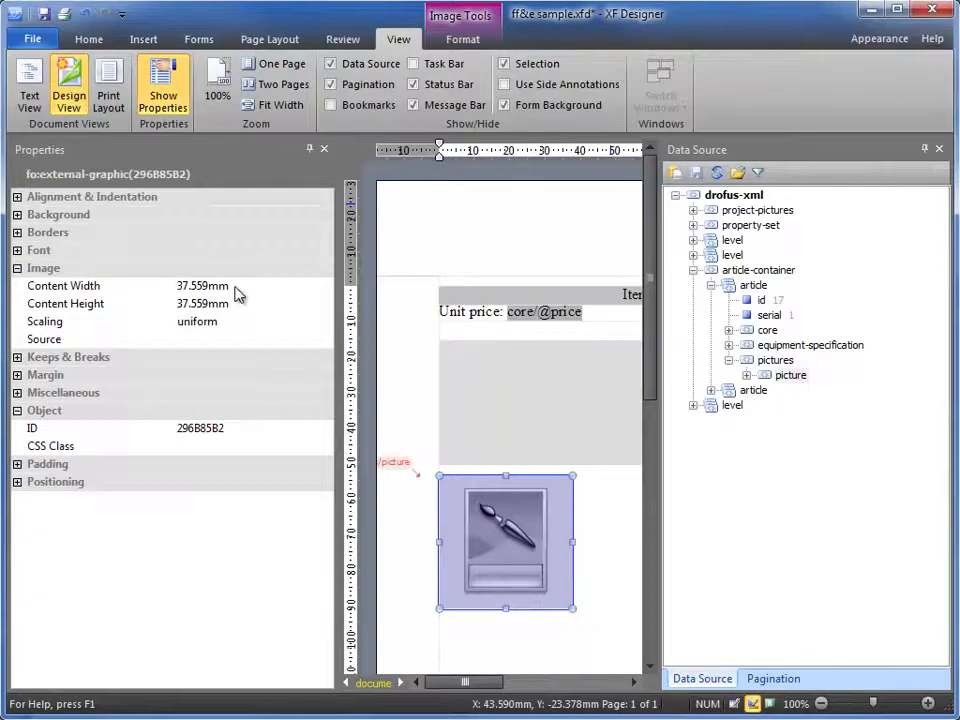
Step: Set the image's positioning width and height to 40mm each
{"action": "left_click", "coordinate": [17, 481]}
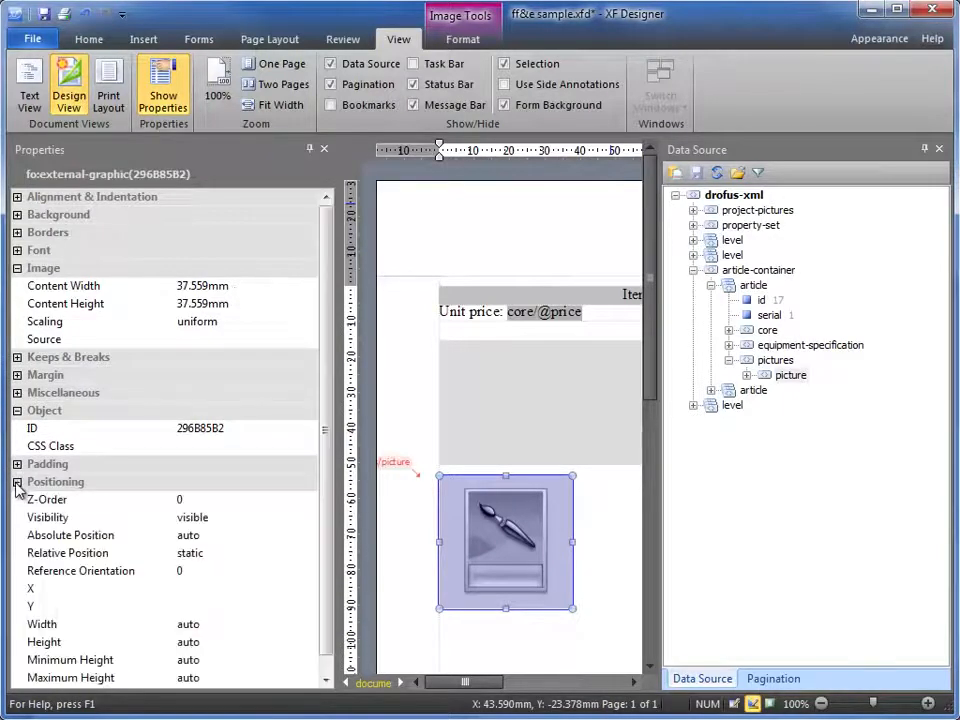
{"action": "left_click", "coordinate": [211, 628]}
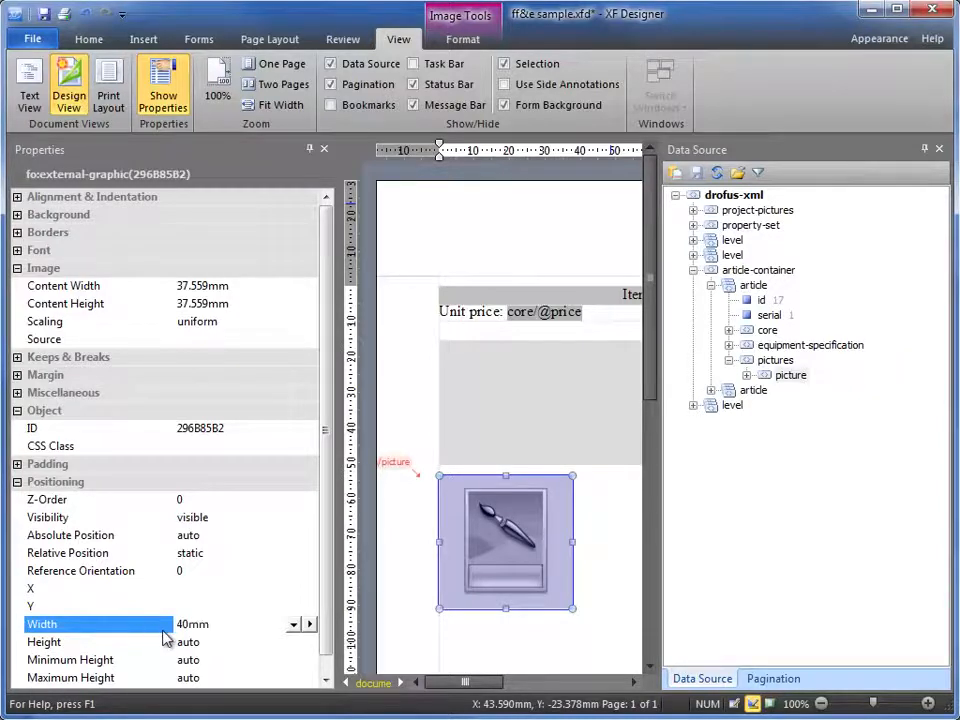
{"action": "left_click", "coordinate": [203, 648]}
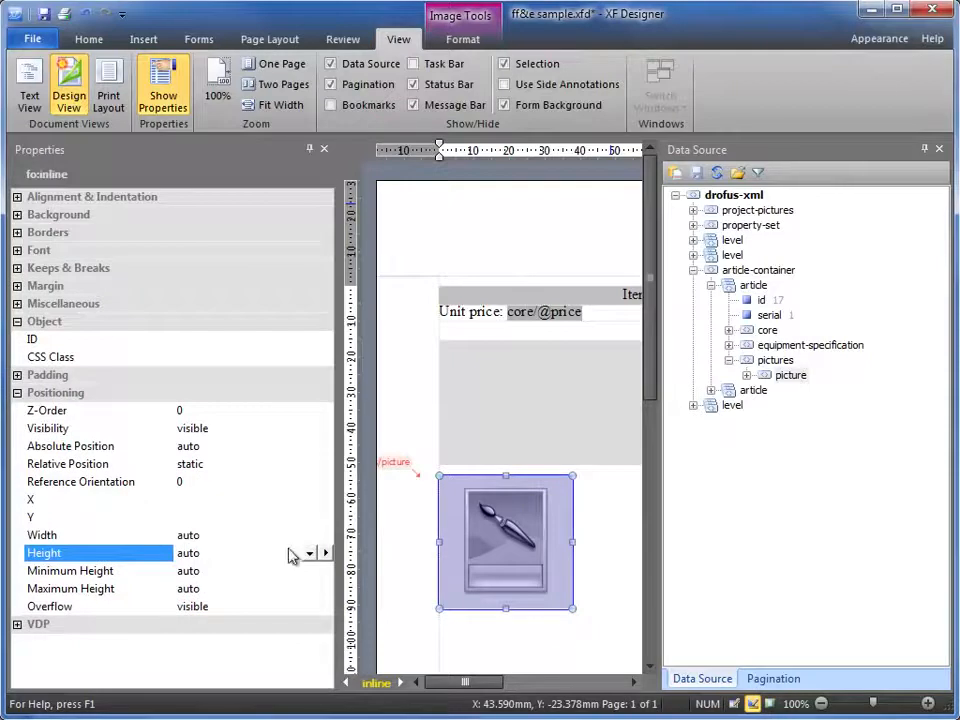
{"action": "left_click", "coordinate": [485, 530]}
{"action": "left_click", "coordinate": [223, 570]}
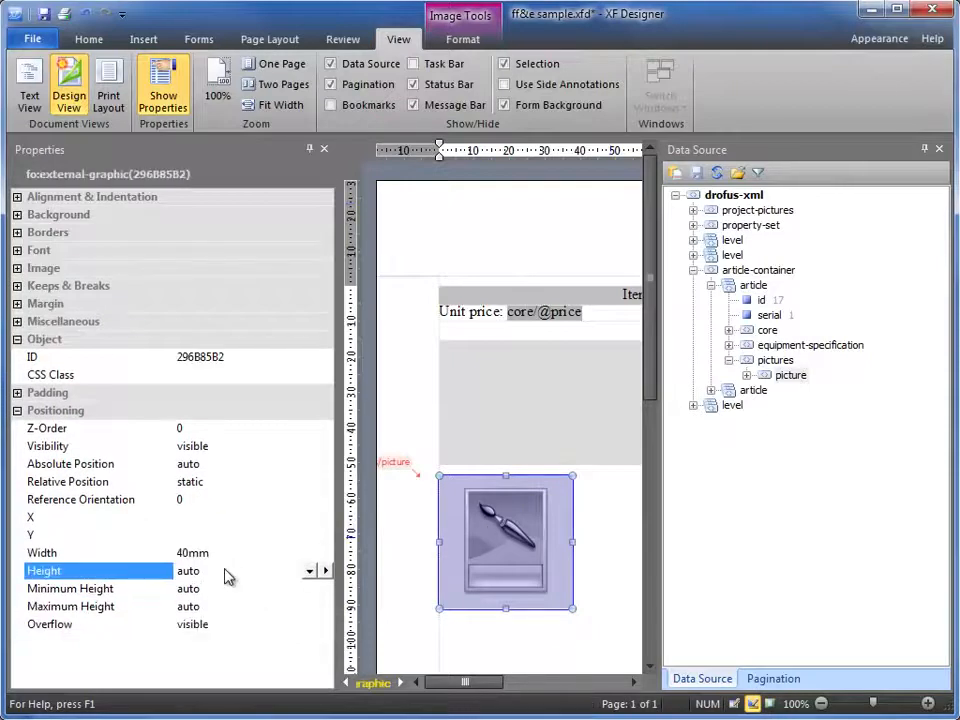
{"action": "left_click_drag", "start_coordinate": [197, 568], "coordinate": [173, 575]}
{"action": "type", "text": "4"}
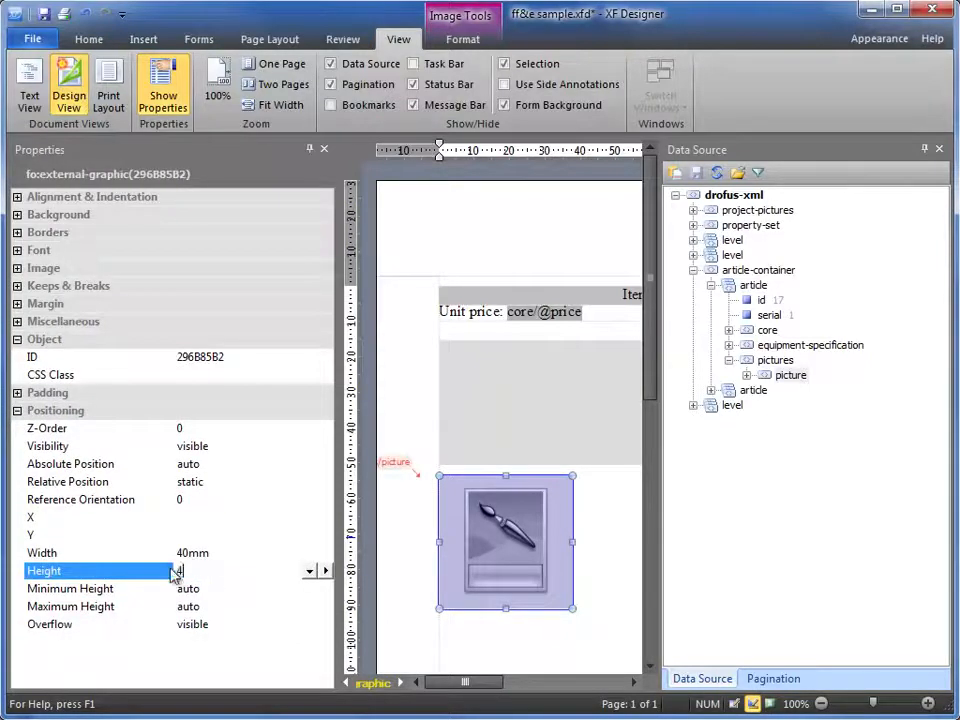
{"action": "type", "text": "0mm"}
{"action": "left_click", "coordinate": [204, 555]}
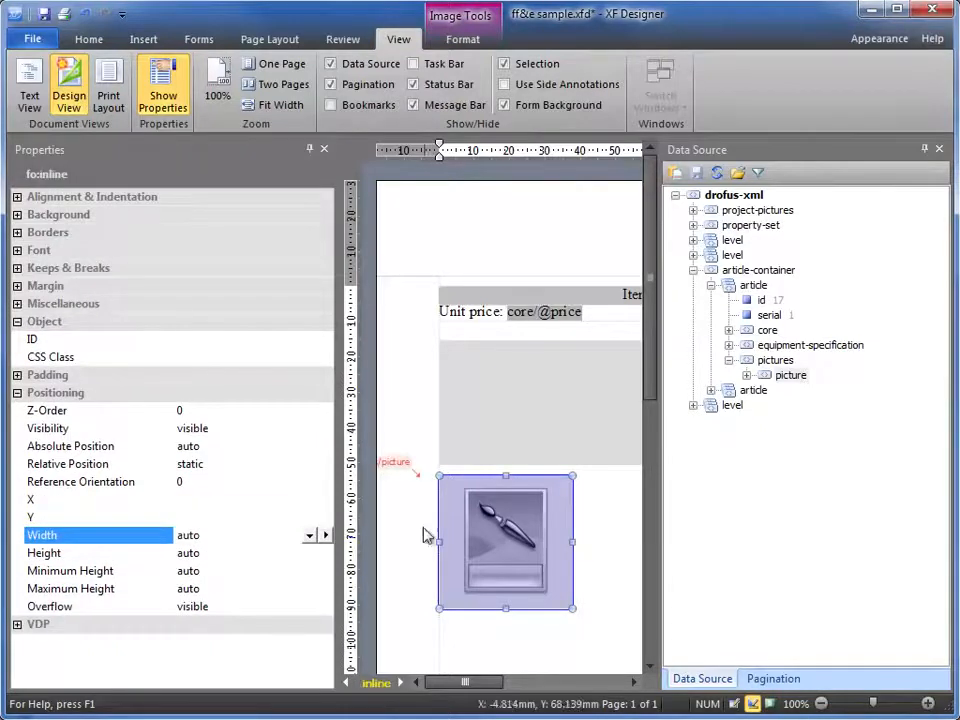
{"action": "left_click", "coordinate": [470, 517]}
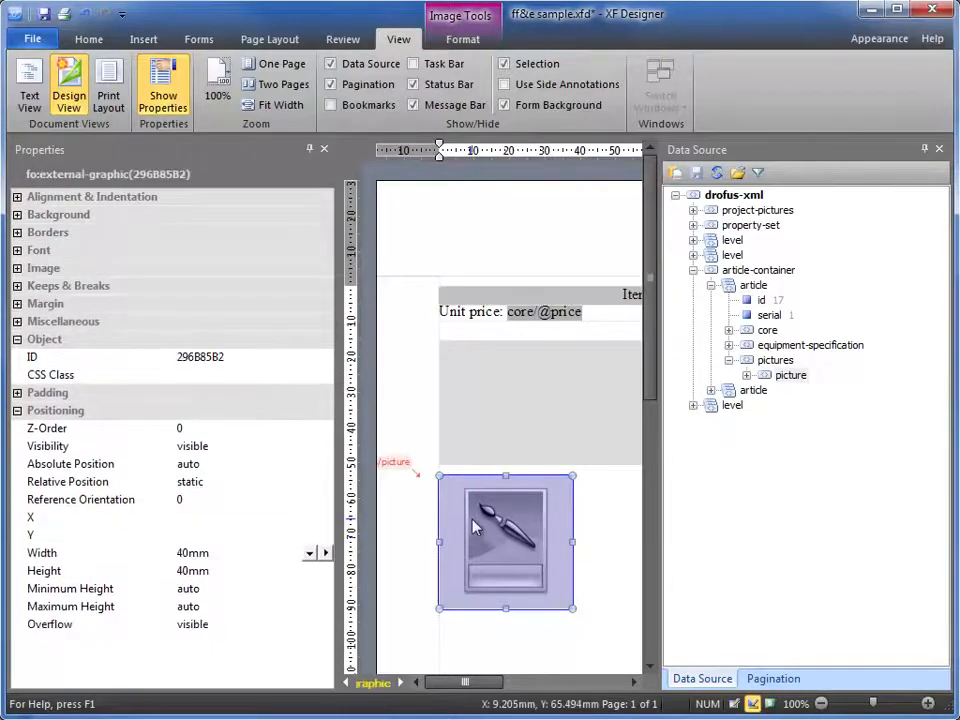
Step: Set the image's content width and content height both to scale-to-fit
{"action": "left_click", "coordinate": [17, 268]}
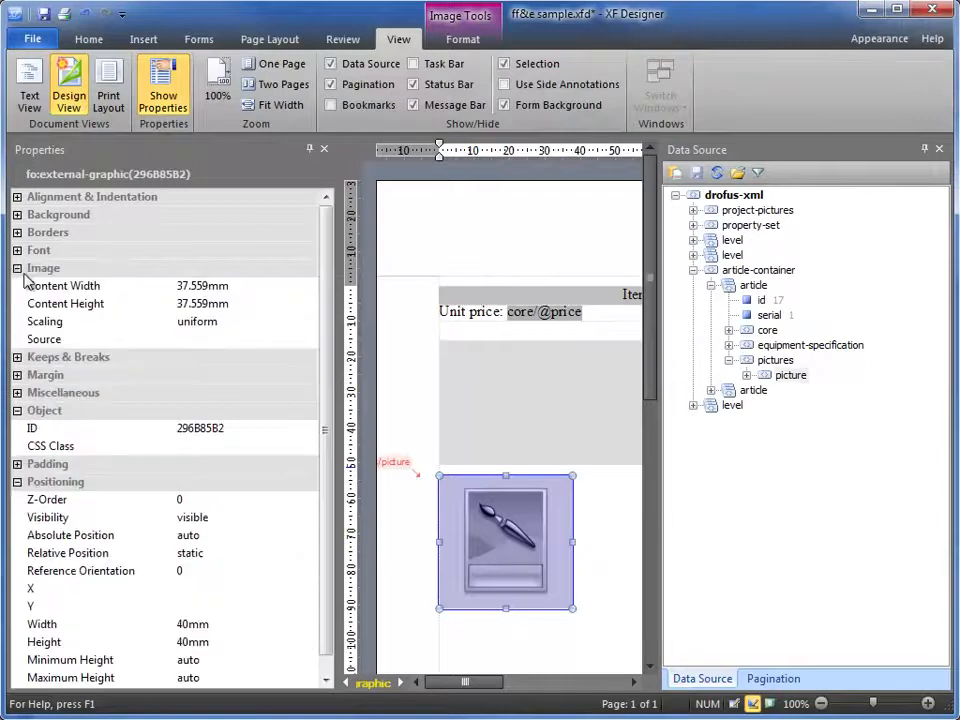
{"action": "left_click", "coordinate": [235, 290]}
{"action": "left_click", "coordinate": [294, 288]}
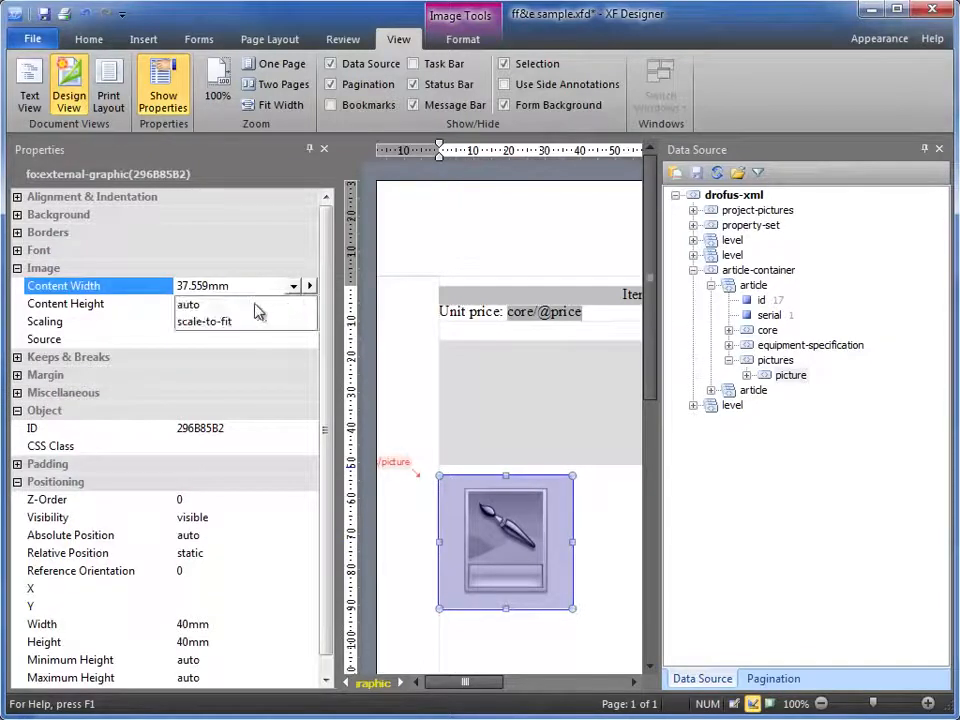
{"action": "left_click", "coordinate": [240, 321]}
{"action": "left_click", "coordinate": [290, 304]}
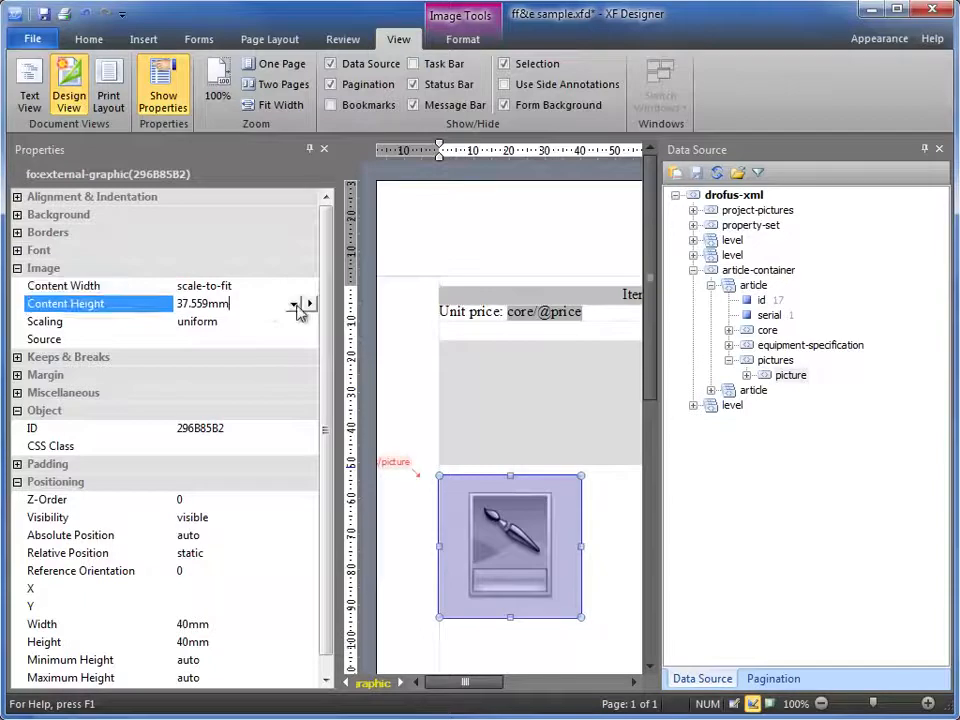
{"action": "left_click", "coordinate": [295, 305]}
{"action": "left_click", "coordinate": [248, 340]}
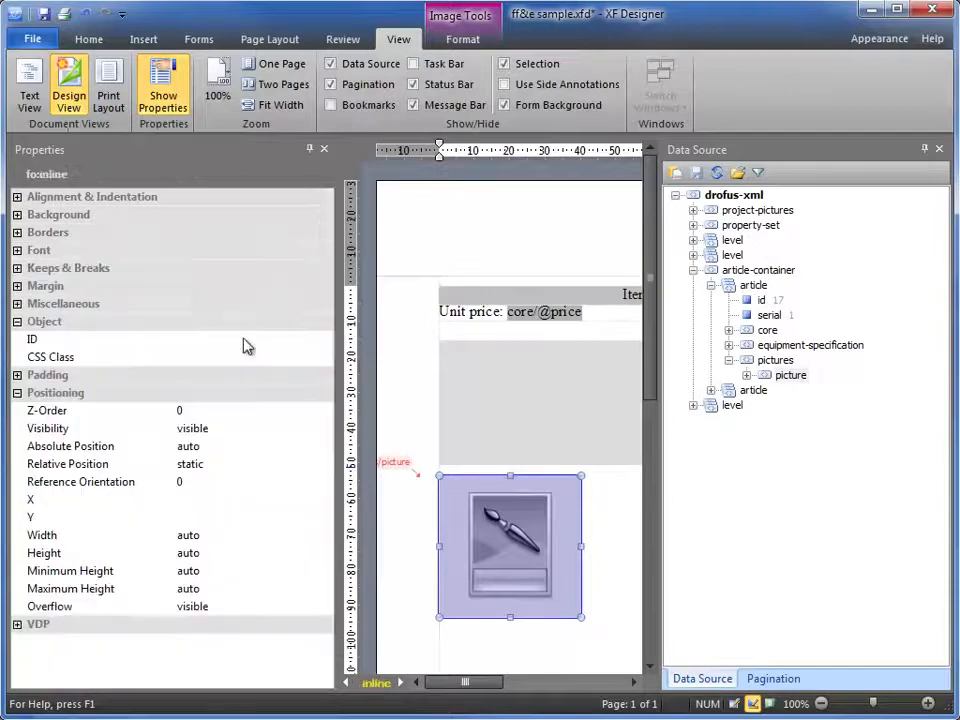
Step: Check the scaling options of the image placeholder, keeping uniform scaling
{"action": "left_click", "coordinate": [512, 558]}
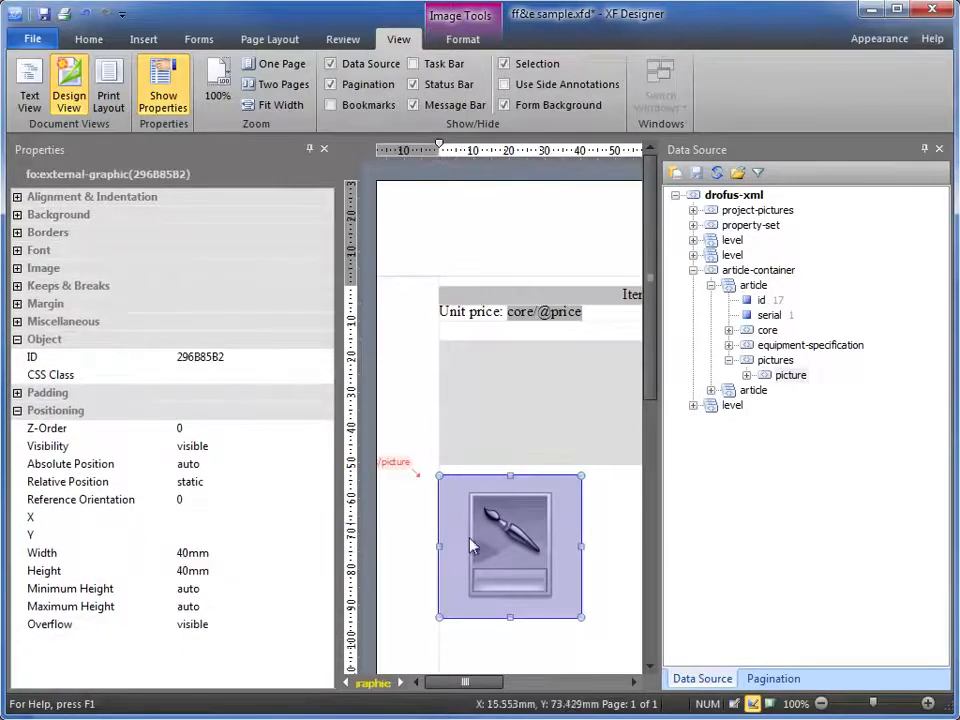
{"action": "left_click", "coordinate": [17, 268]}
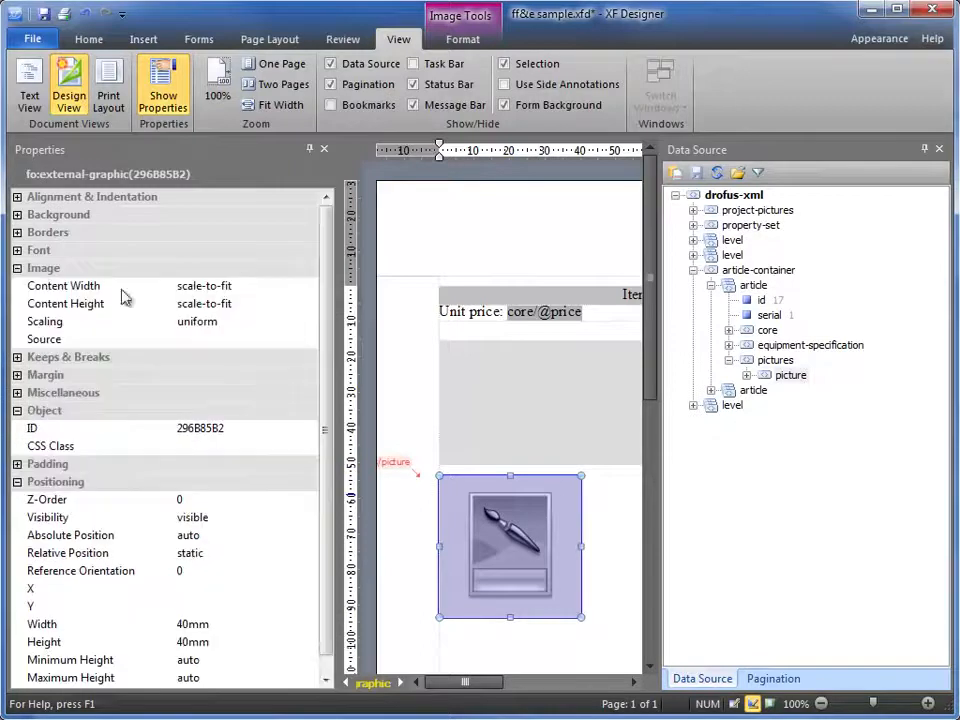
{"action": "left_click", "coordinate": [217, 323]}
{"action": "left_click", "coordinate": [294, 322]}
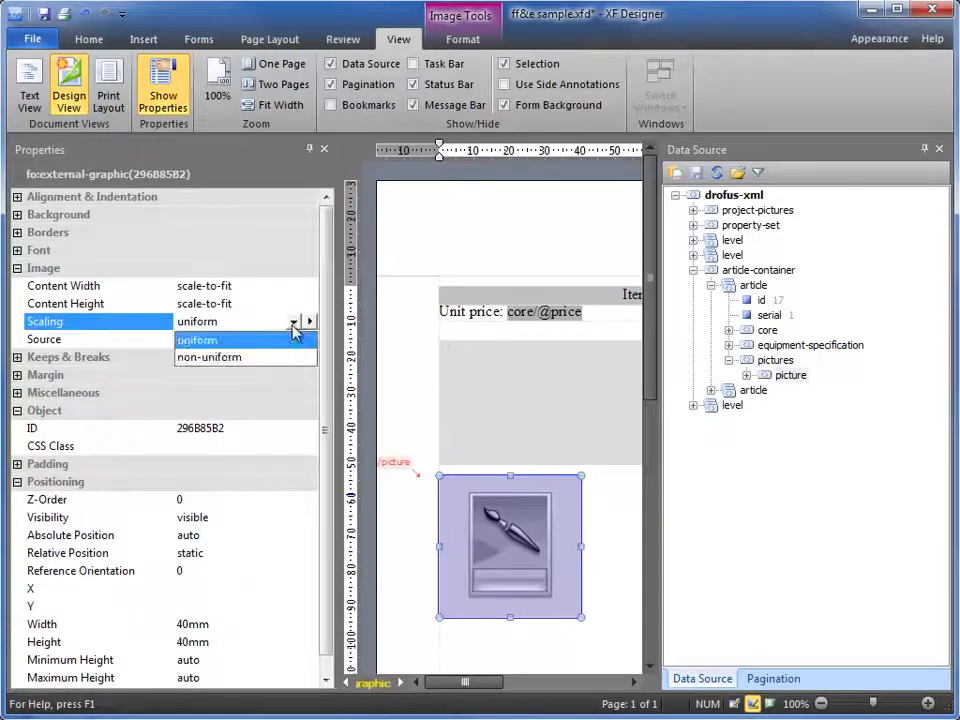
{"action": "left_click", "coordinate": [293, 324]}
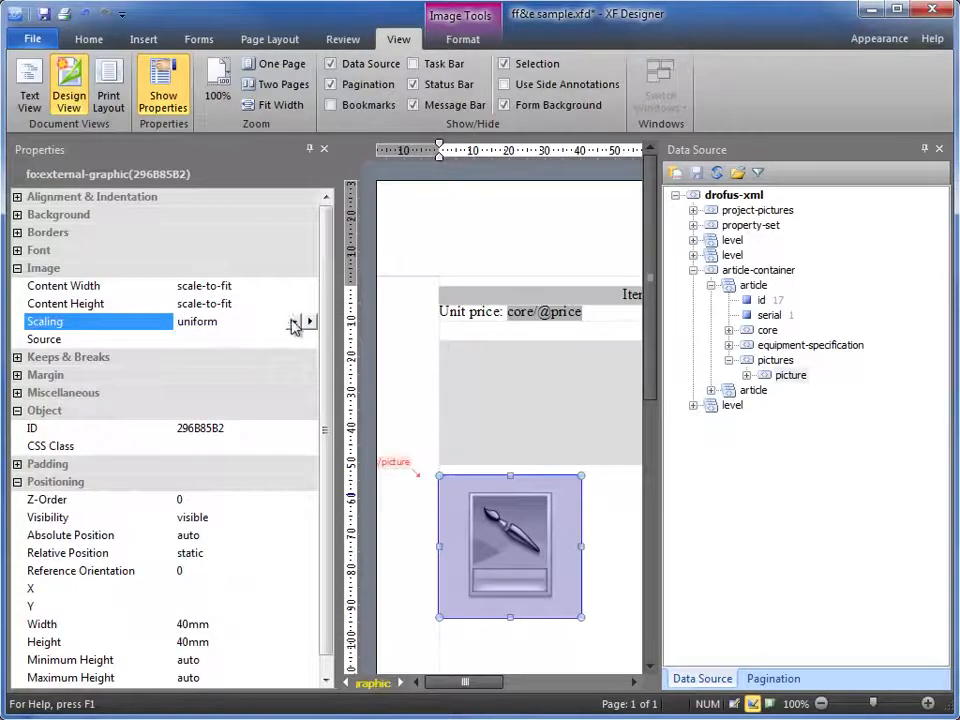
{"action": "left_click", "coordinate": [261, 304]}
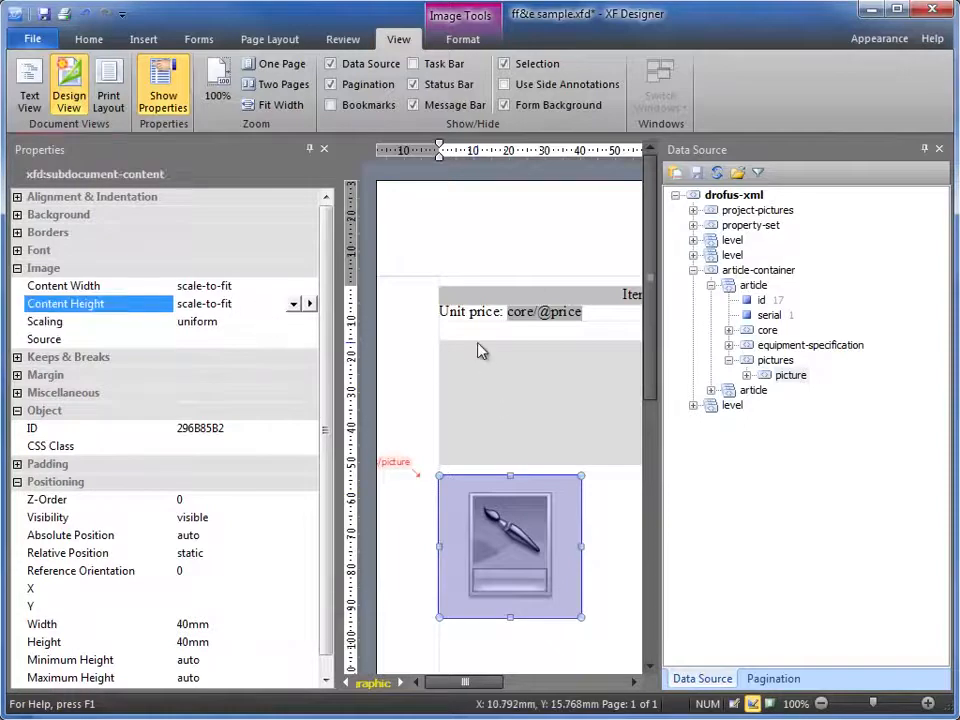
Step: Preview the report in print layout and examine the article pictures below the specification tables on each page
{"action": "left_click", "coordinate": [480, 350]}
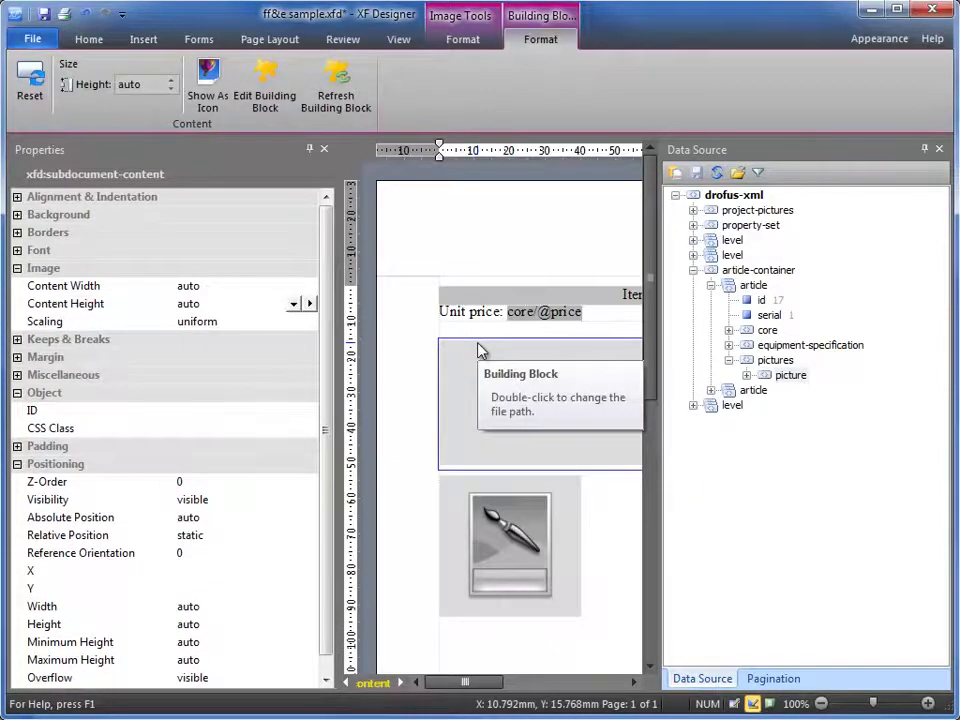
{"action": "key", "text": "F5"}
{"action": "scroll", "coordinate": [517, 399], "scroll_direction": "down", "scroll_amount": 3}
{"action": "scroll", "coordinate": [236, 407], "scroll_direction": "down", "scroll_amount": 15}
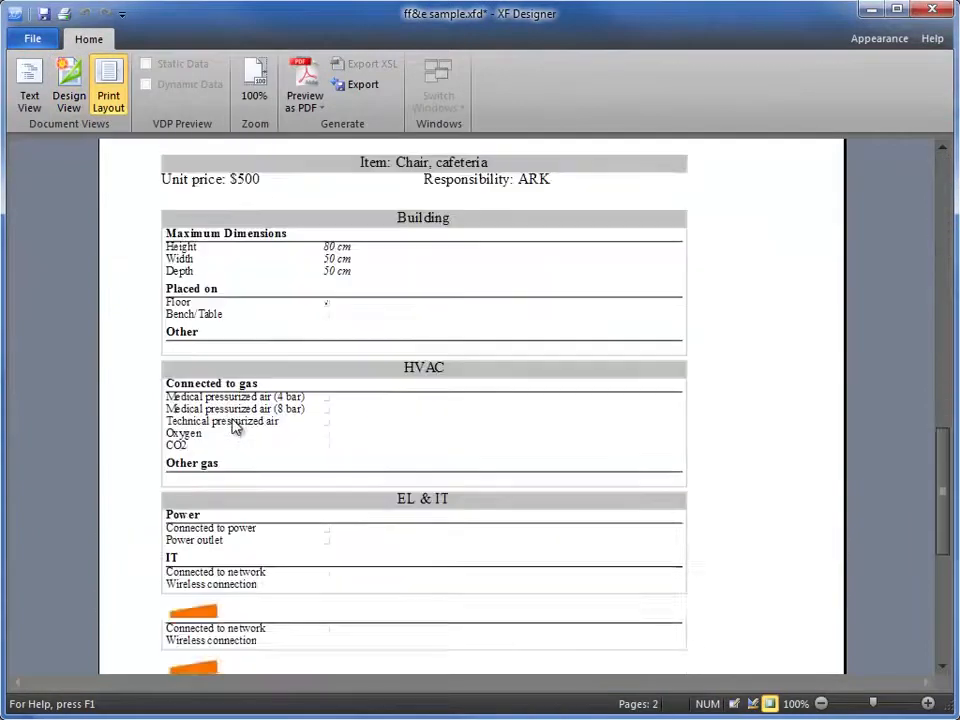
{"action": "scroll", "coordinate": [281, 508], "scroll_direction": "up", "scroll_amount": 10}
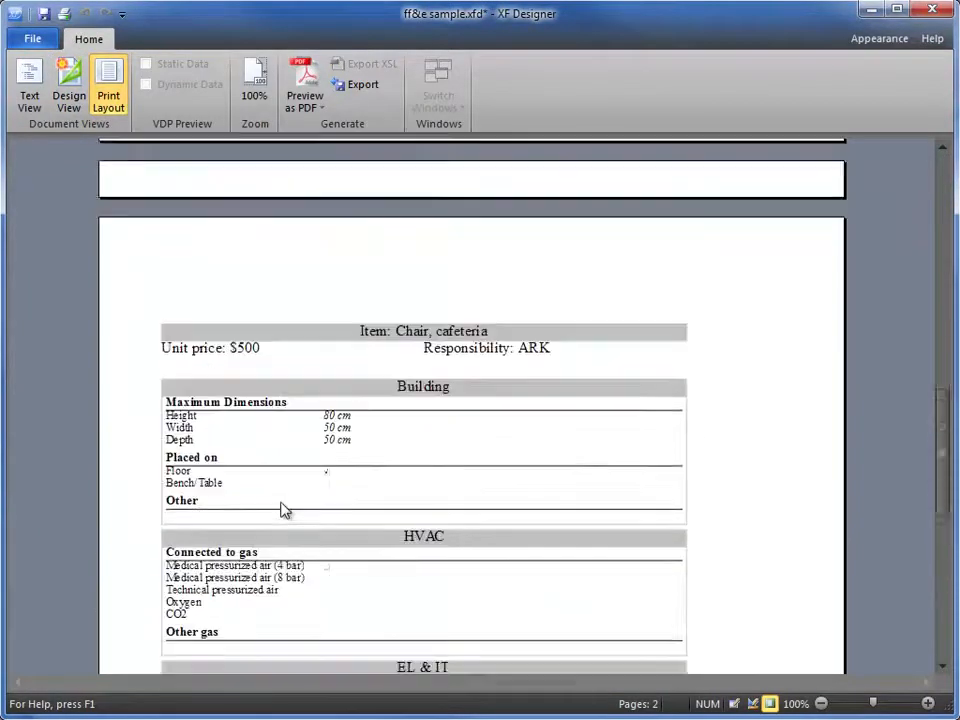
{"action": "scroll", "coordinate": [283, 508], "scroll_direction": "up", "scroll_amount": 4}
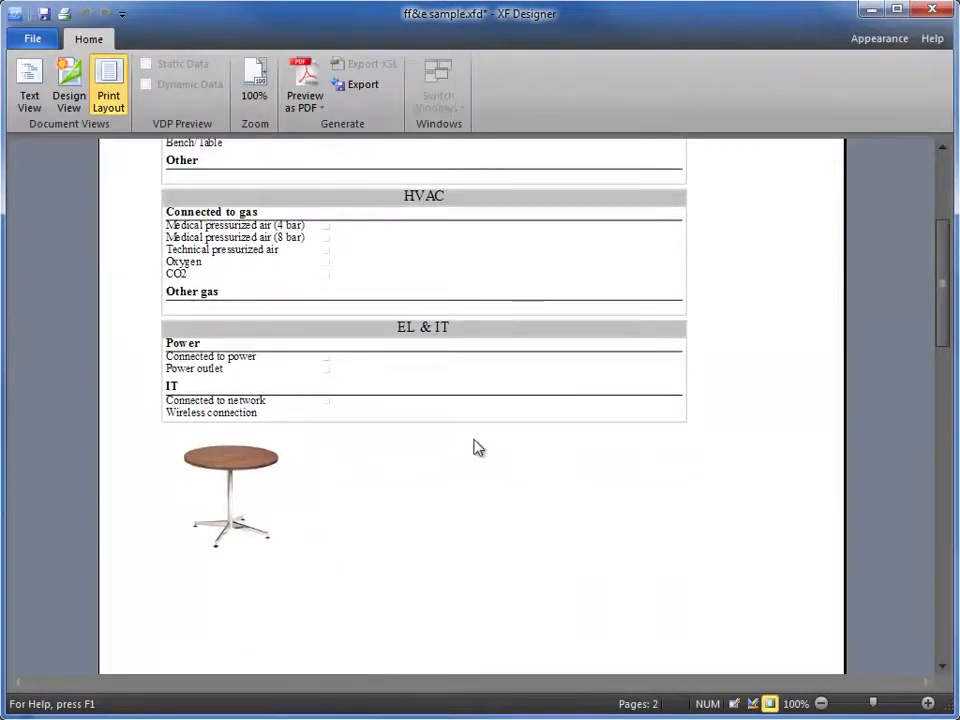
{"action": "scroll", "coordinate": [440, 490], "scroll_direction": "up", "scroll_amount": 5}
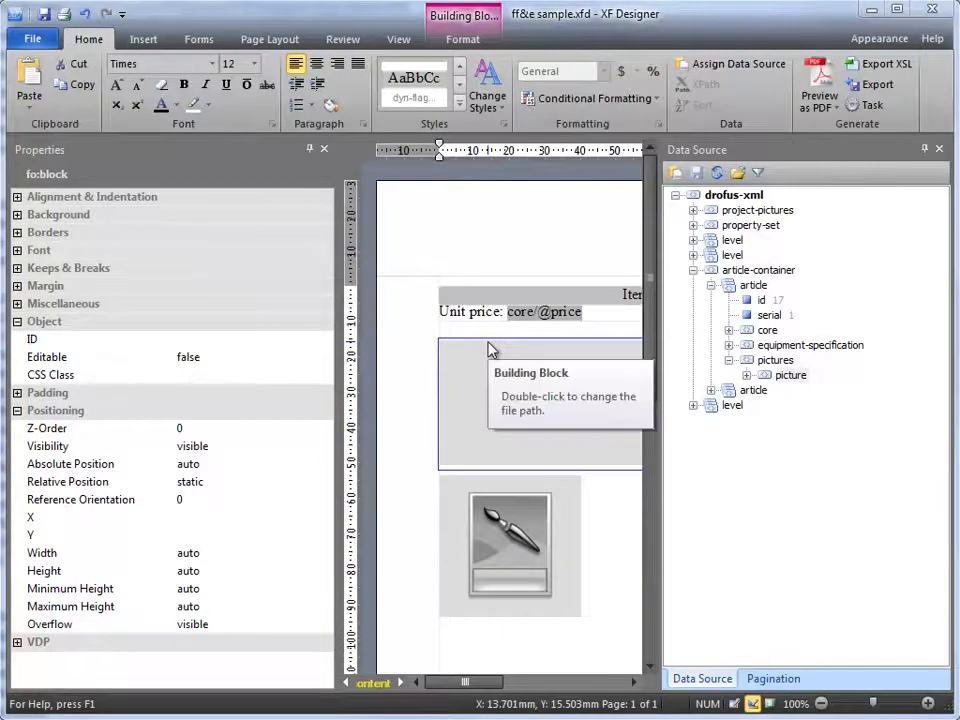
Step: Hide the Properties and Data Source panes to give the document the full window width
{"action": "left_click", "coordinate": [324, 149]}
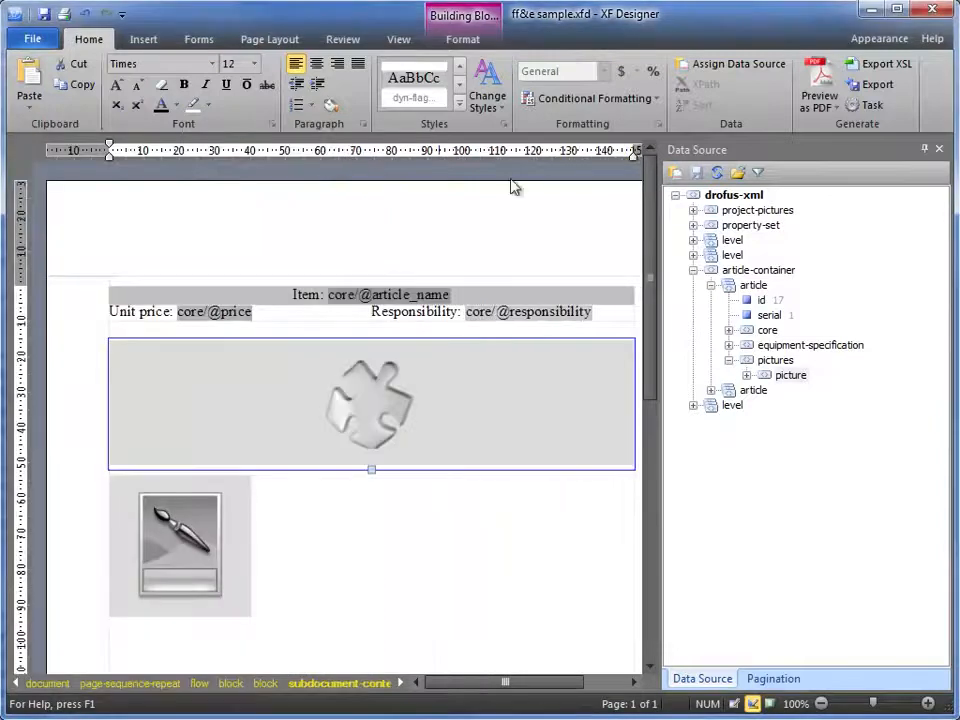
{"action": "left_click", "coordinate": [939, 149]}
{"action": "left_click", "coordinate": [939, 149]}
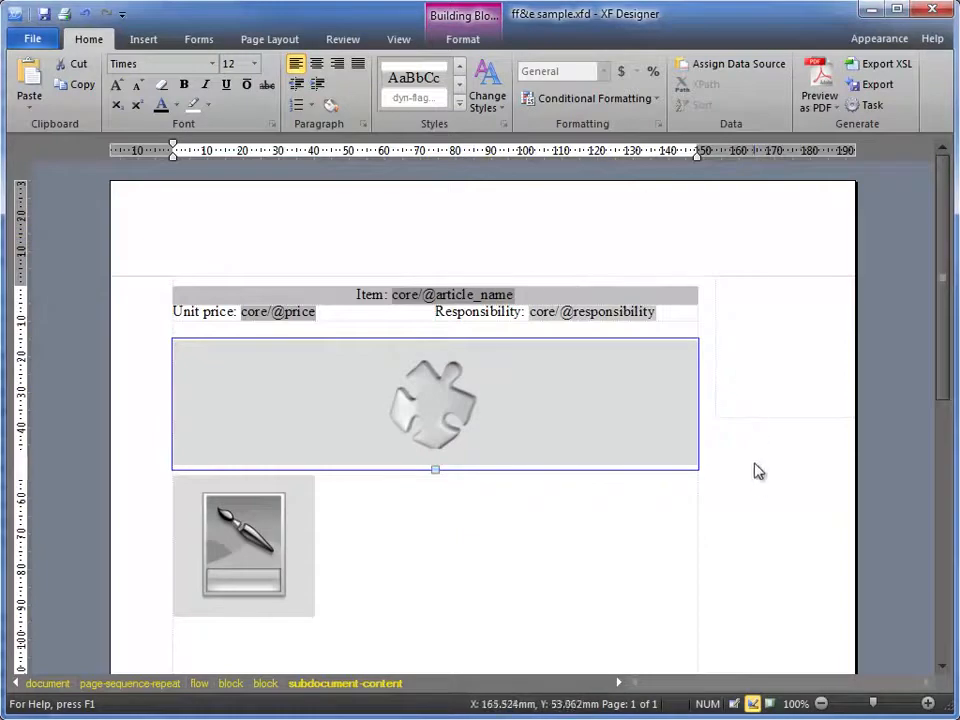
Step: Open the my content page layout for editing and place the cursor in the vertical region beside the page body
{"action": "left_click", "coordinate": [272, 39]}
{"action": "left_click", "coordinate": [425, 108]}
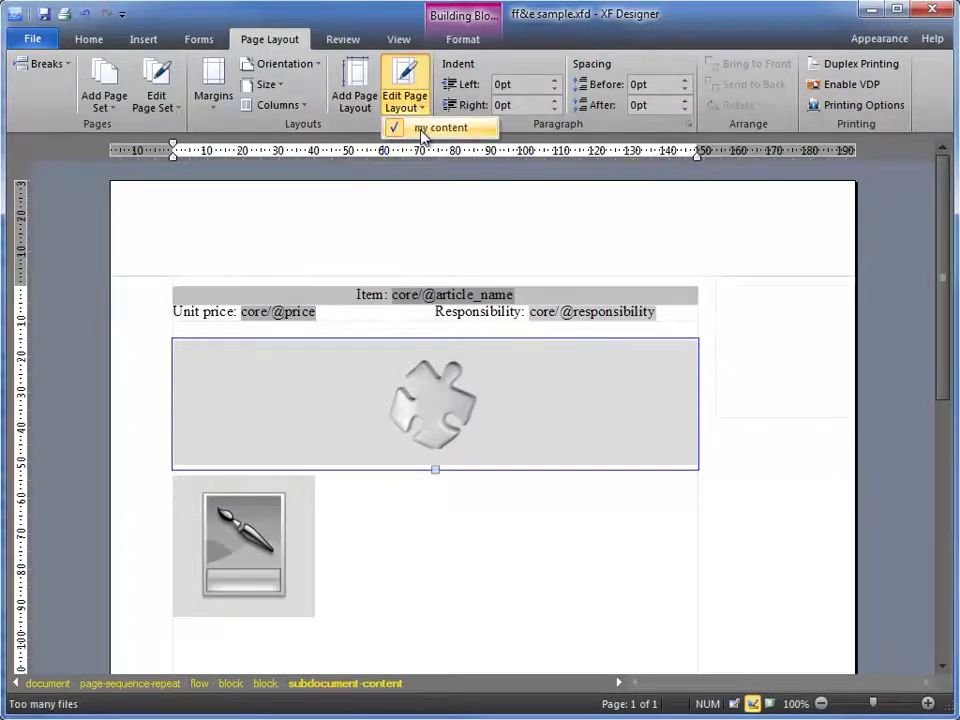
{"action": "left_click", "coordinate": [423, 132]}
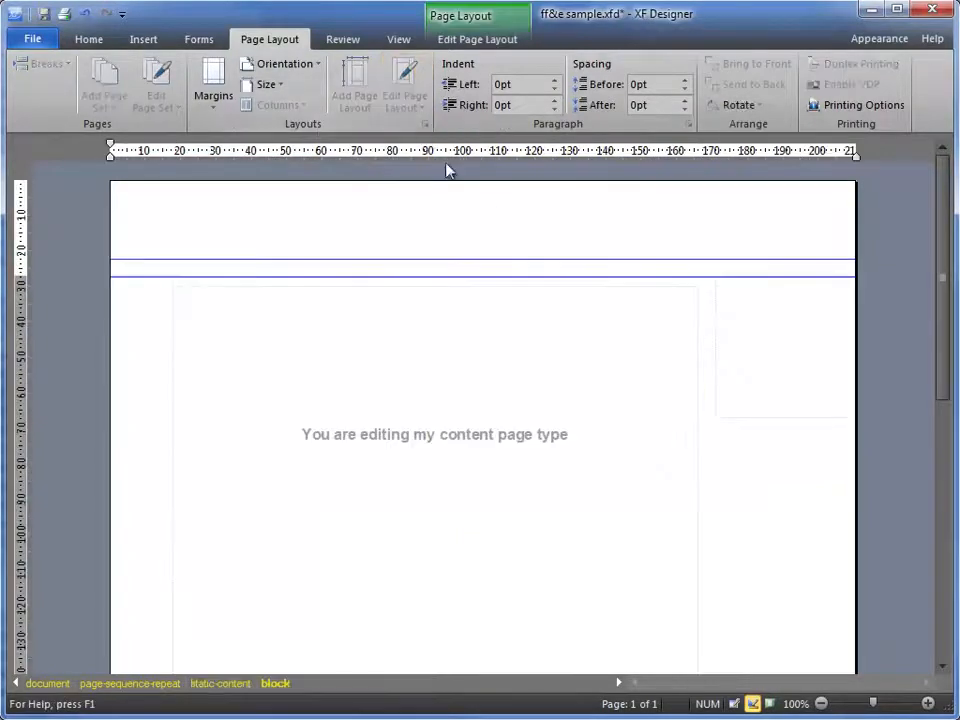
{"action": "left_click", "coordinate": [749, 447]}
{"action": "scroll", "coordinate": [734, 413], "scroll_direction": "up", "scroll_amount": 10}
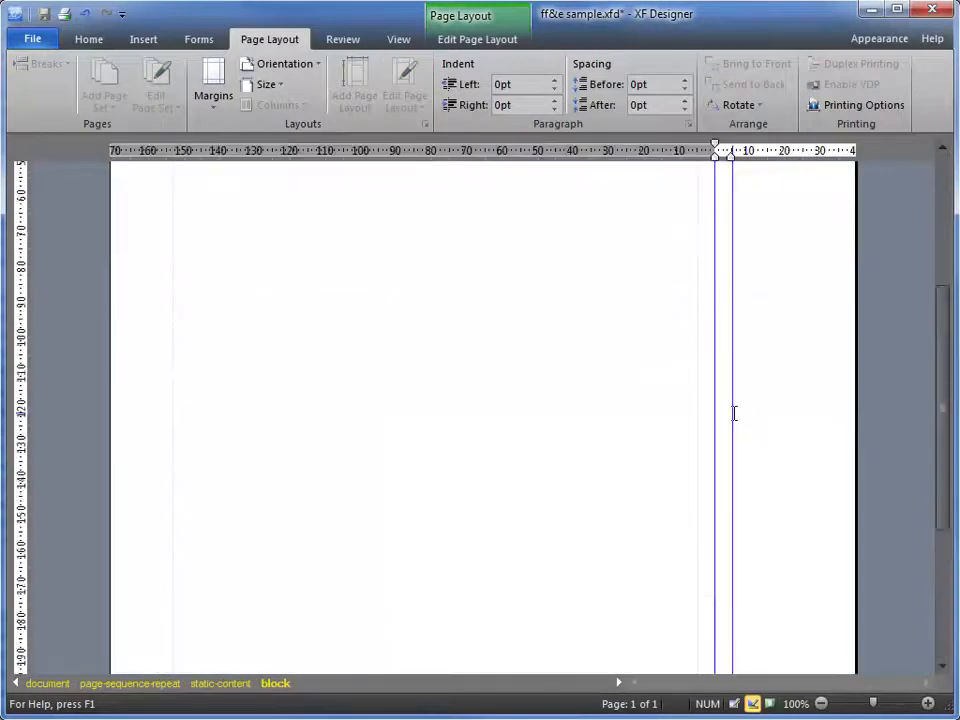
{"action": "scroll", "coordinate": [734, 413], "scroll_direction": "down", "scroll_amount": 3}
{"action": "scroll", "coordinate": [734, 413], "scroll_direction": "up", "scroll_amount": 3}
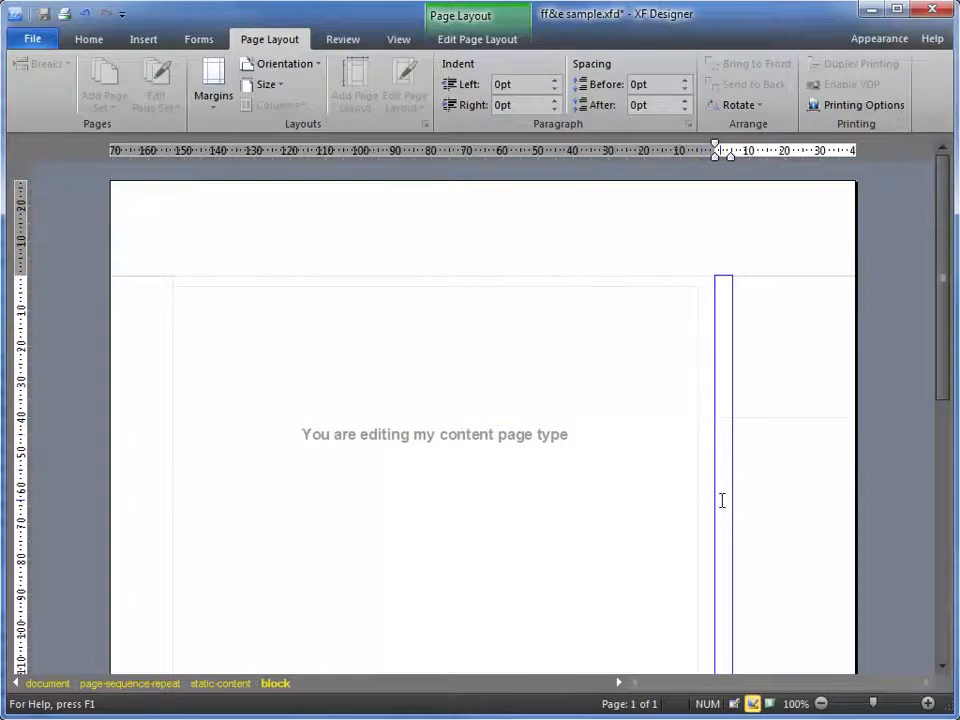
{"action": "scroll", "coordinate": [722, 500], "scroll_direction": "down", "scroll_amount": 10}
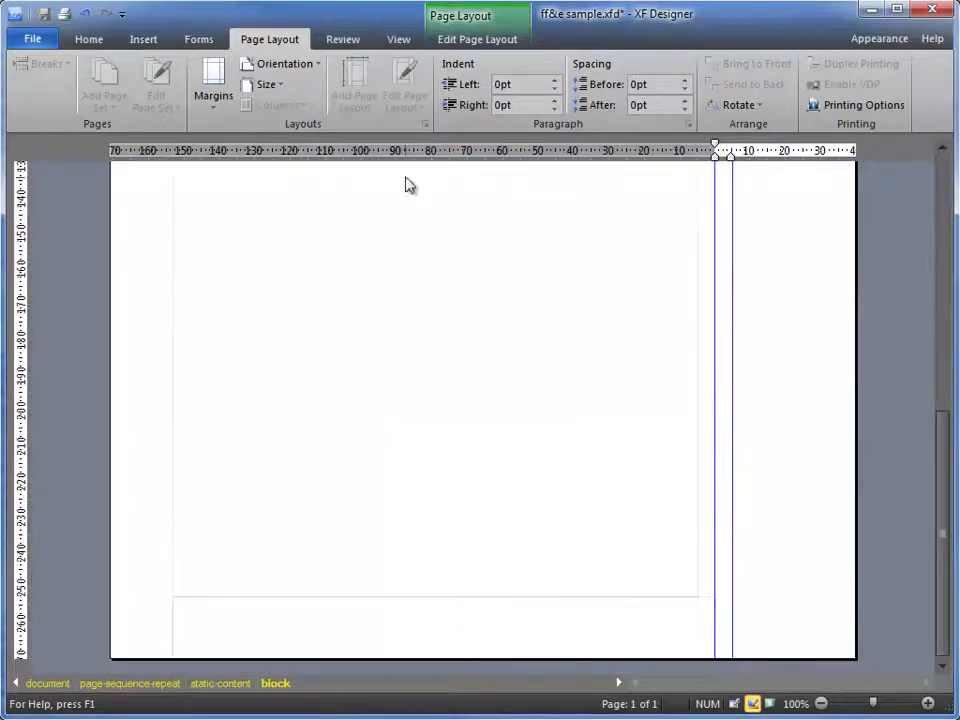
Step: Centre the paragraph in the vertical side region and set its font to Calibri
{"action": "left_click", "coordinate": [94, 41]}
{"action": "left_click", "coordinate": [316, 66]}
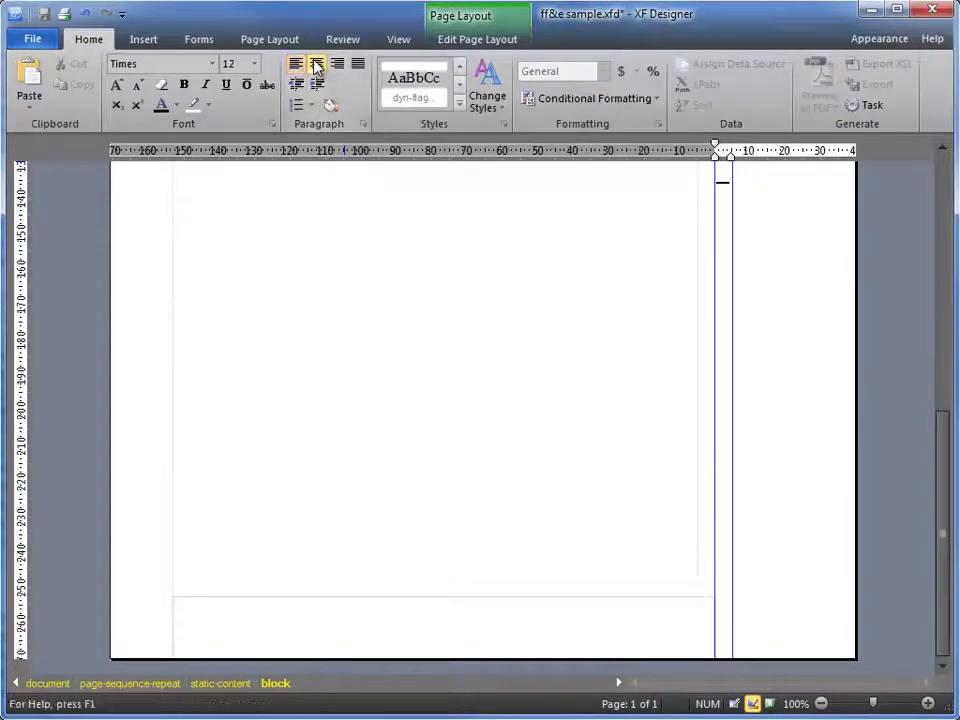
{"action": "scroll", "coordinate": [690, 339], "scroll_direction": "up", "scroll_amount": 5}
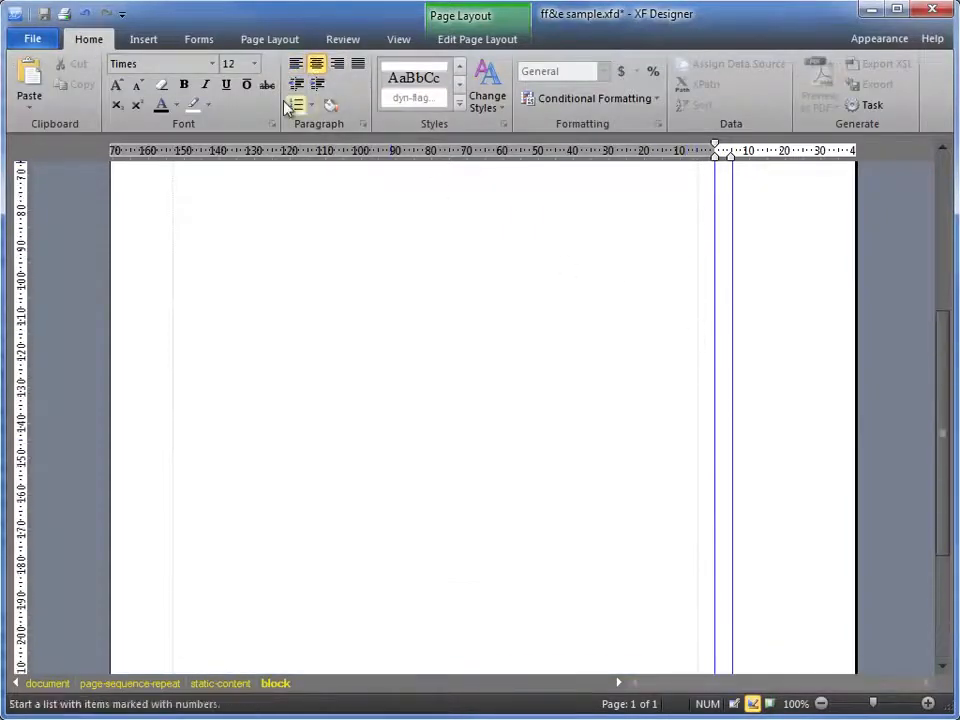
{"action": "left_click", "coordinate": [212, 63]}
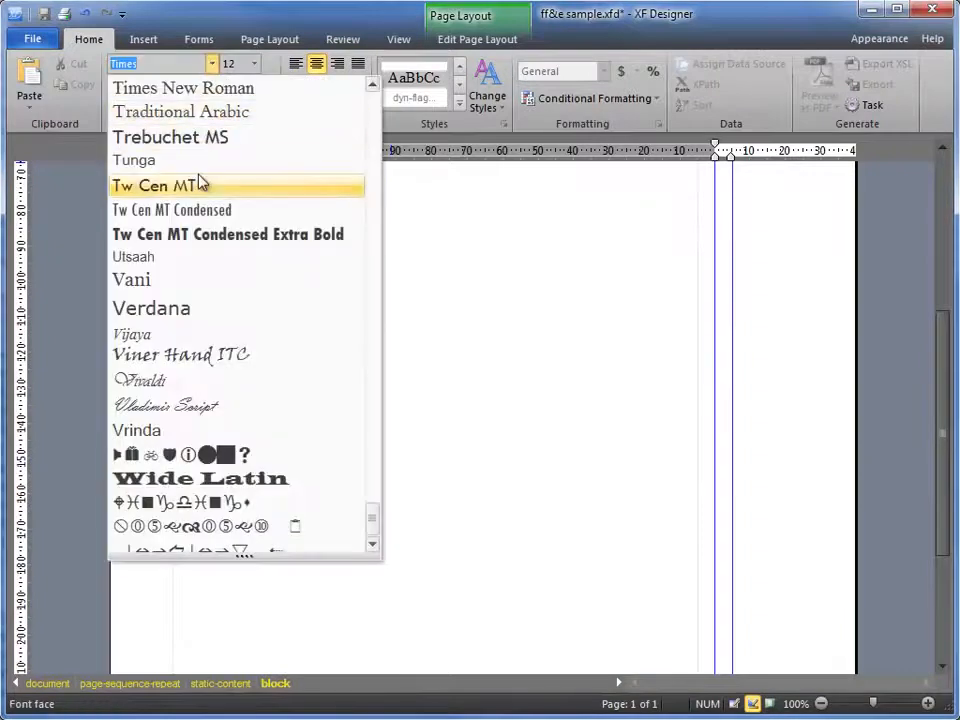
{"action": "type", "text": "c"}
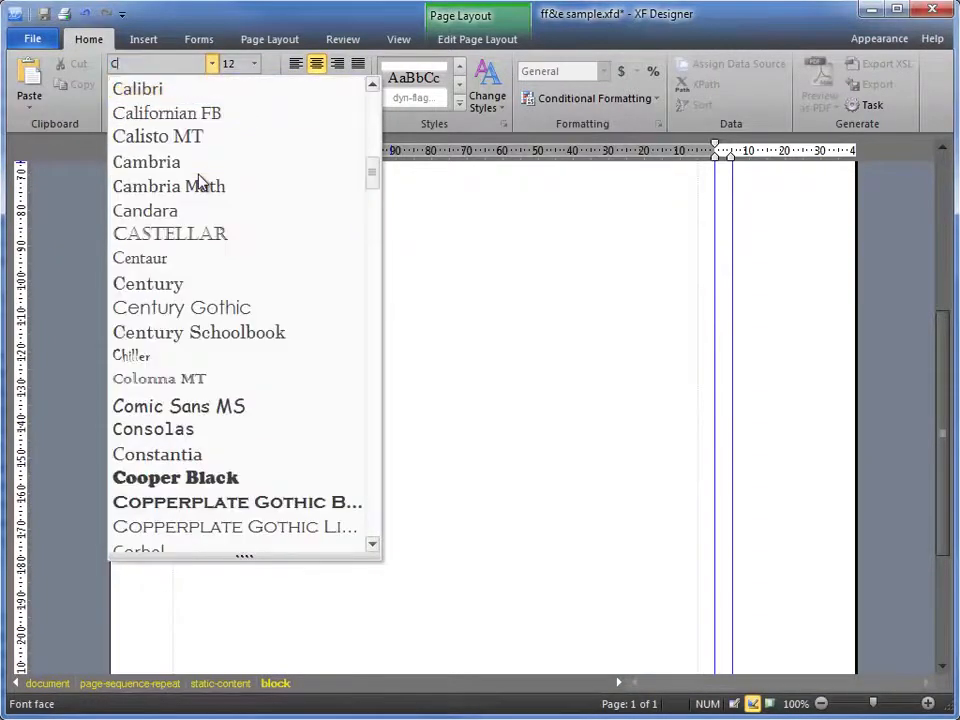
{"action": "left_click", "coordinate": [147, 87]}
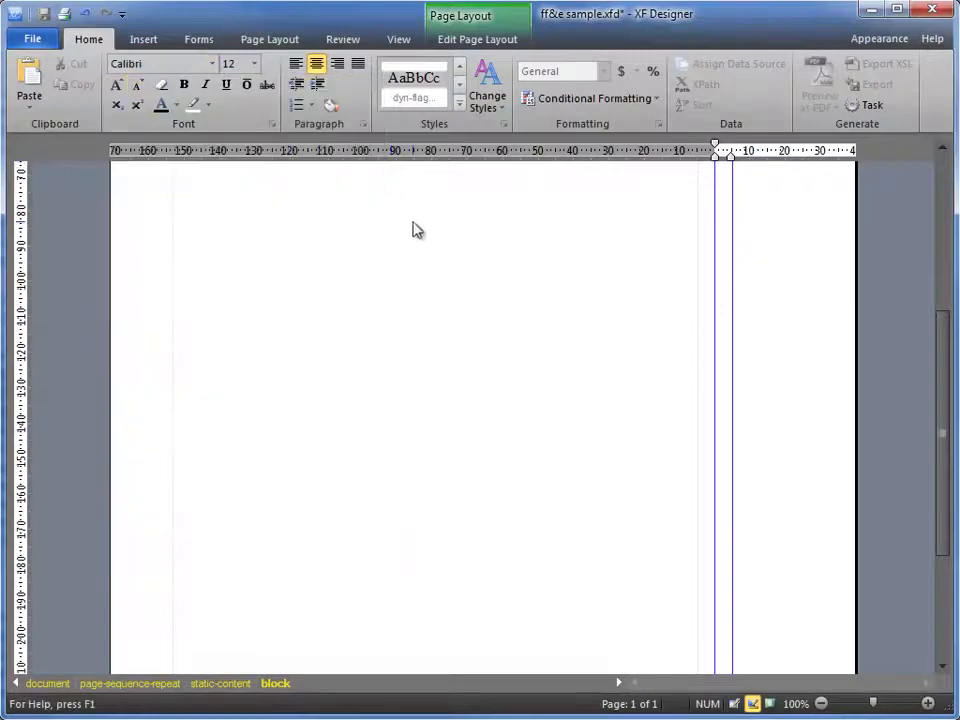
{"action": "left_click", "coordinate": [148, 40]}
{"action": "left_click", "coordinate": [617, 68]}
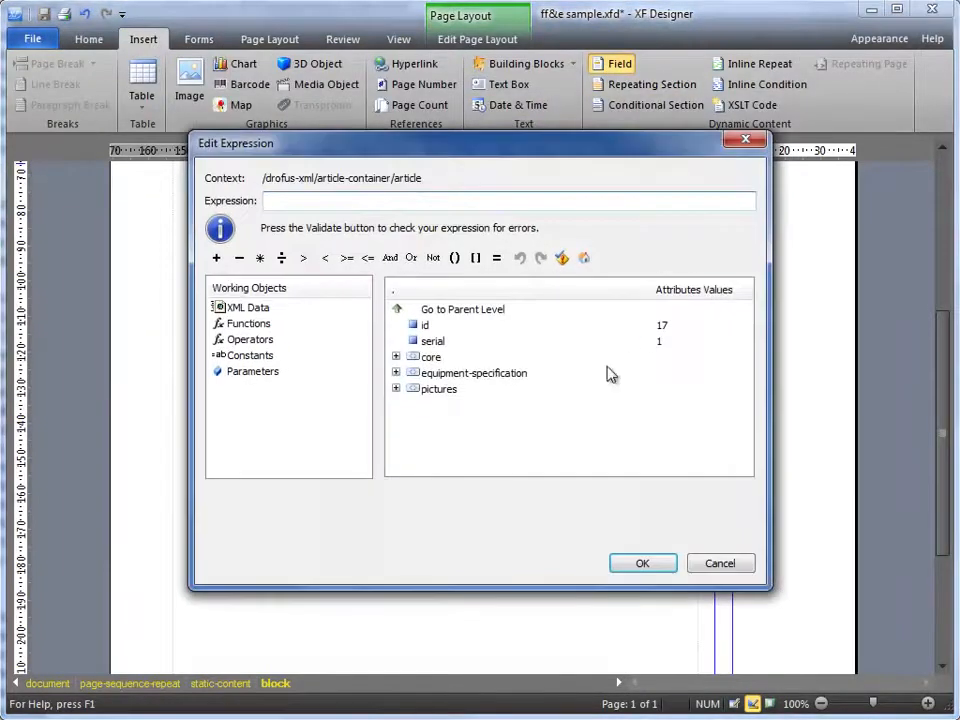
{"action": "left_click", "coordinate": [395, 357]}
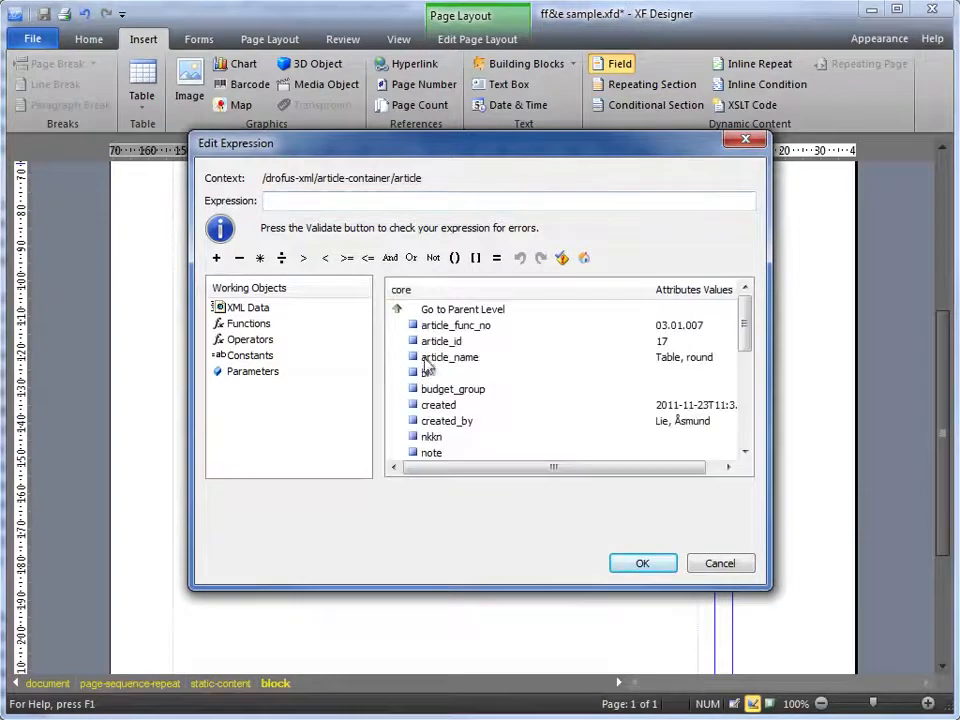
{"action": "double_click", "coordinate": [465, 326]}
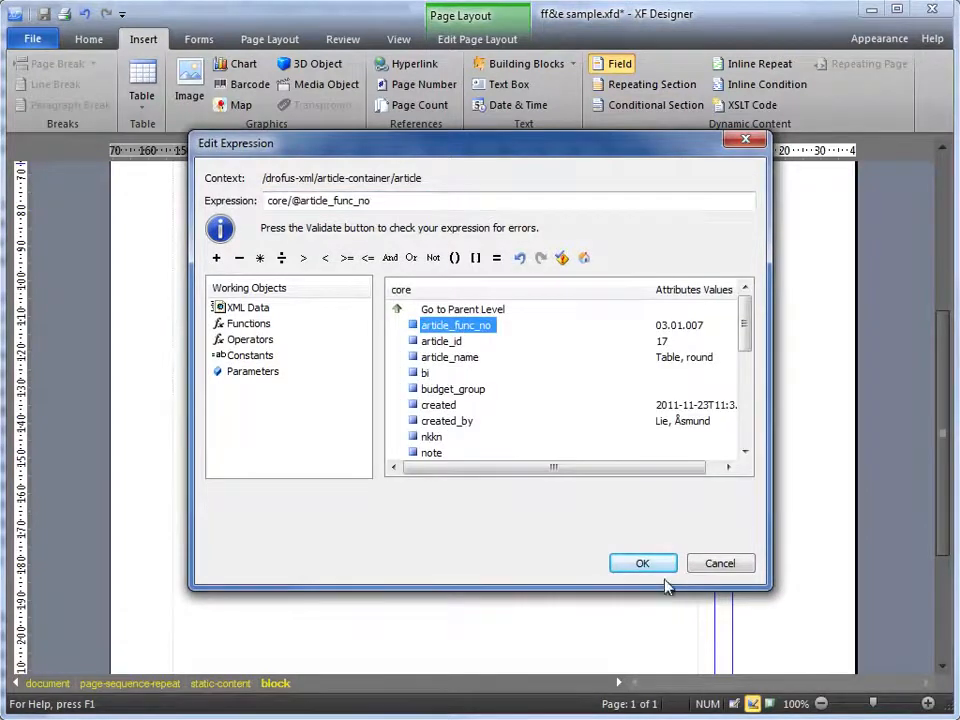
{"action": "left_click", "coordinate": [643, 564]}
{"action": "scroll", "coordinate": [724, 518], "scroll_direction": "down", "scroll_amount": 2}
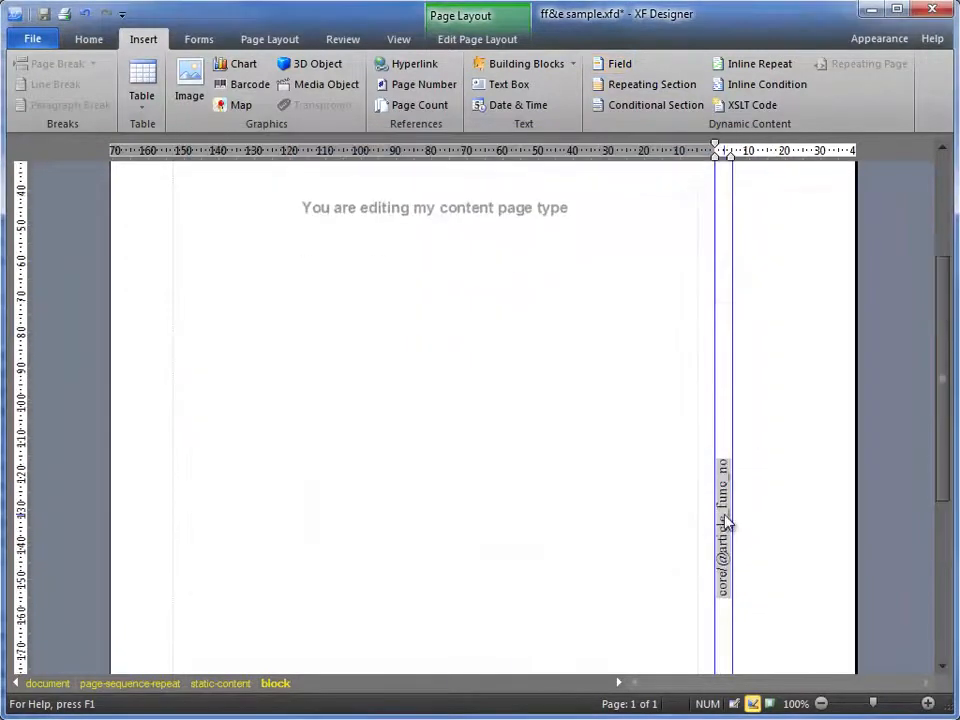
{"action": "scroll", "coordinate": [728, 448], "scroll_direction": "up", "scroll_amount": 2}
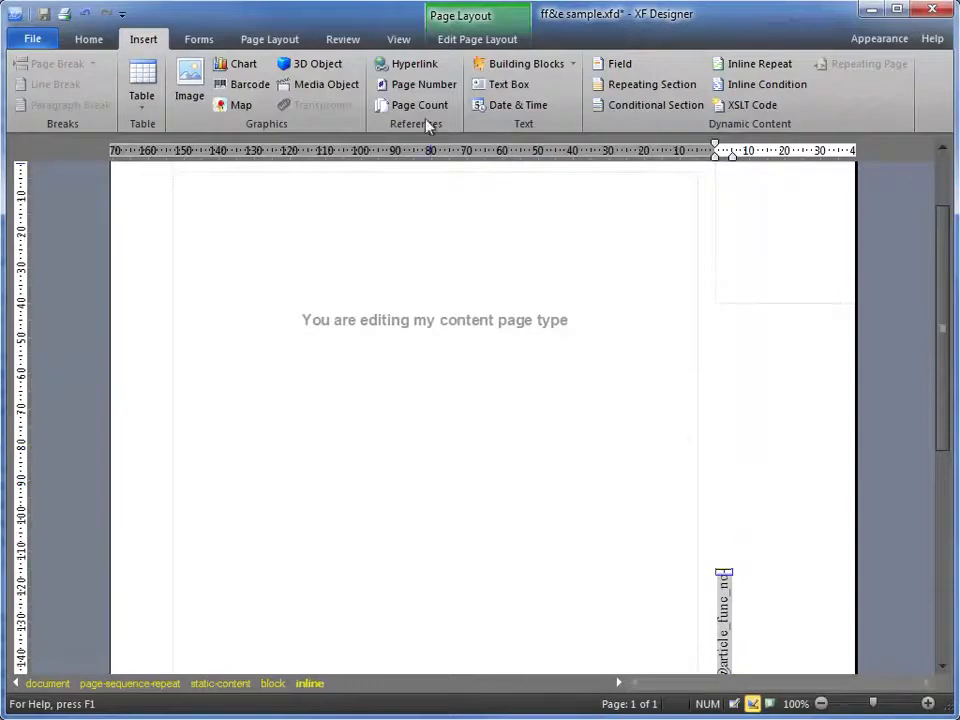
{"action": "left_click", "coordinate": [612, 68]}
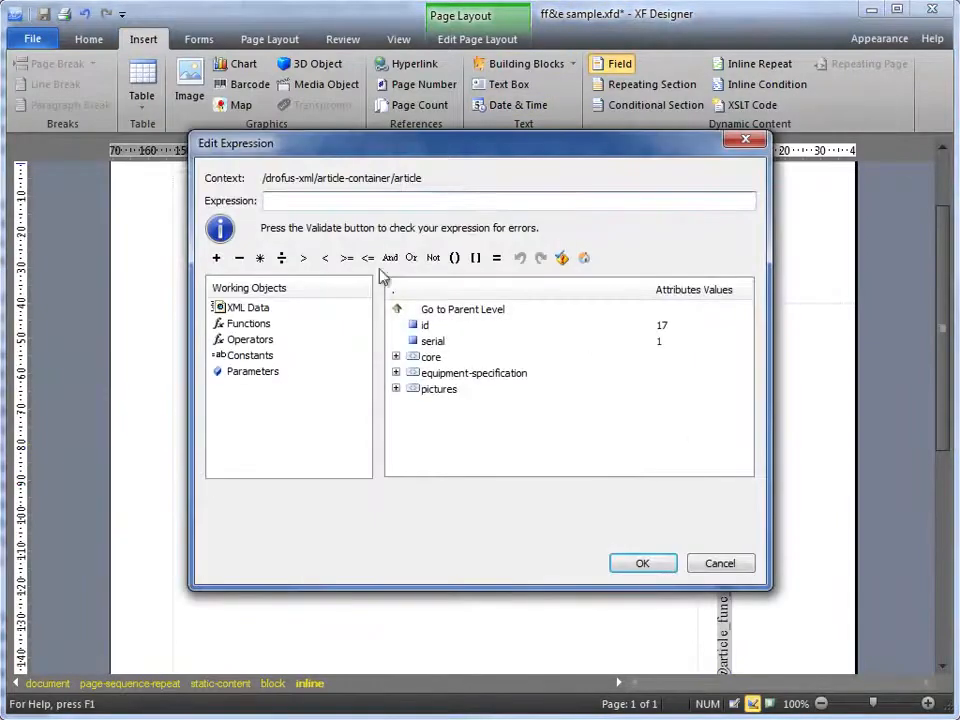
{"action": "double_click", "coordinate": [412, 358]}
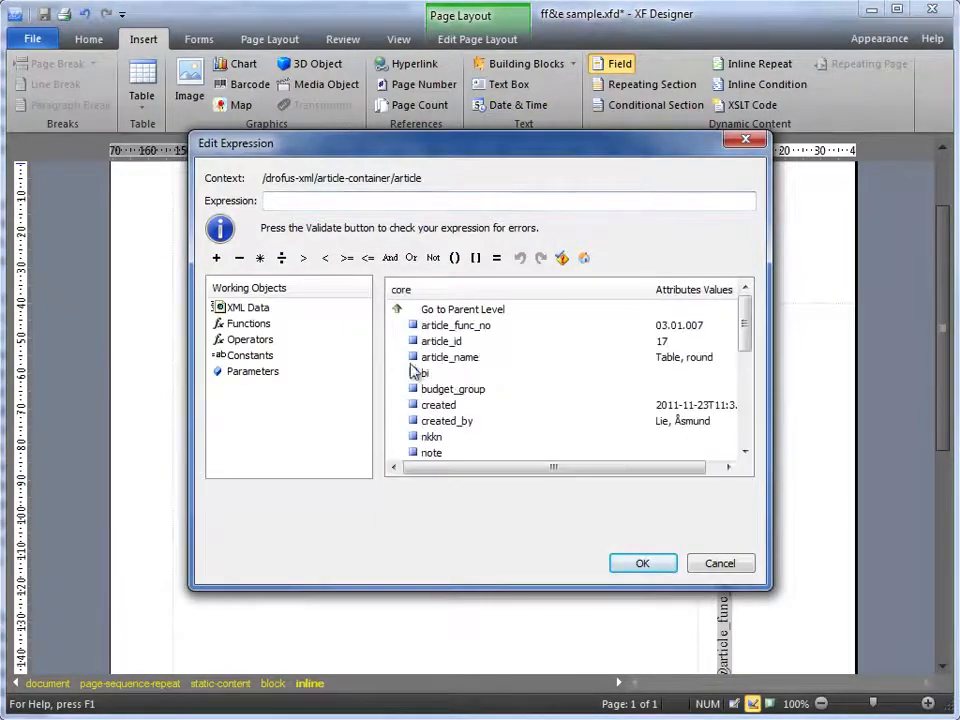
{"action": "left_click", "coordinate": [442, 424]}
{"action": "key", "text": "Down"}
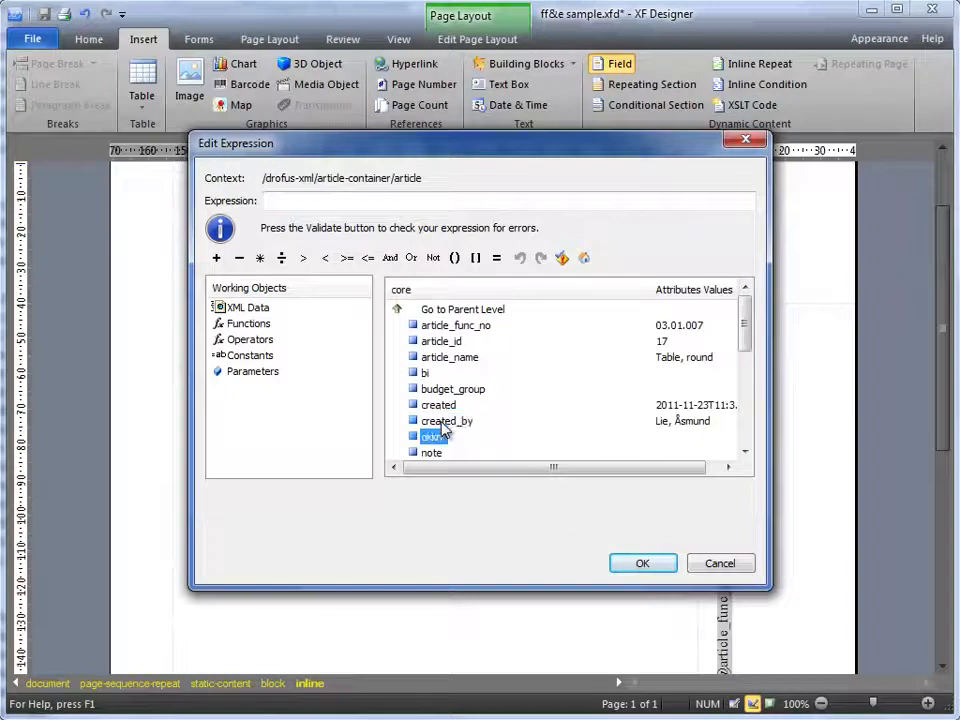
{"action": "double_click", "coordinate": [466, 359]}
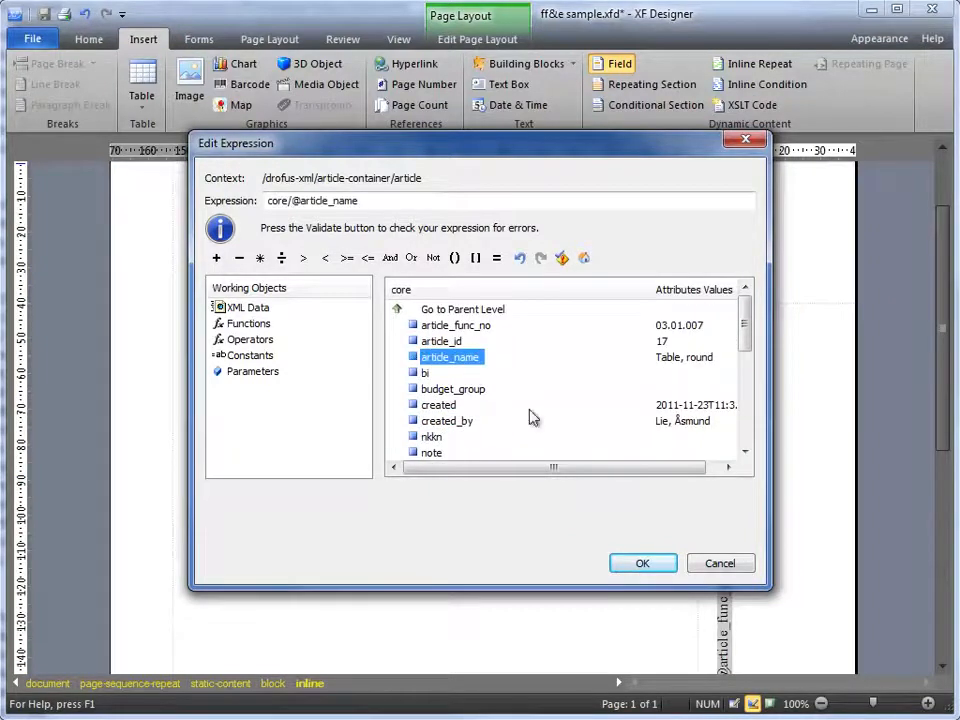
{"action": "left_click", "coordinate": [645, 563]}
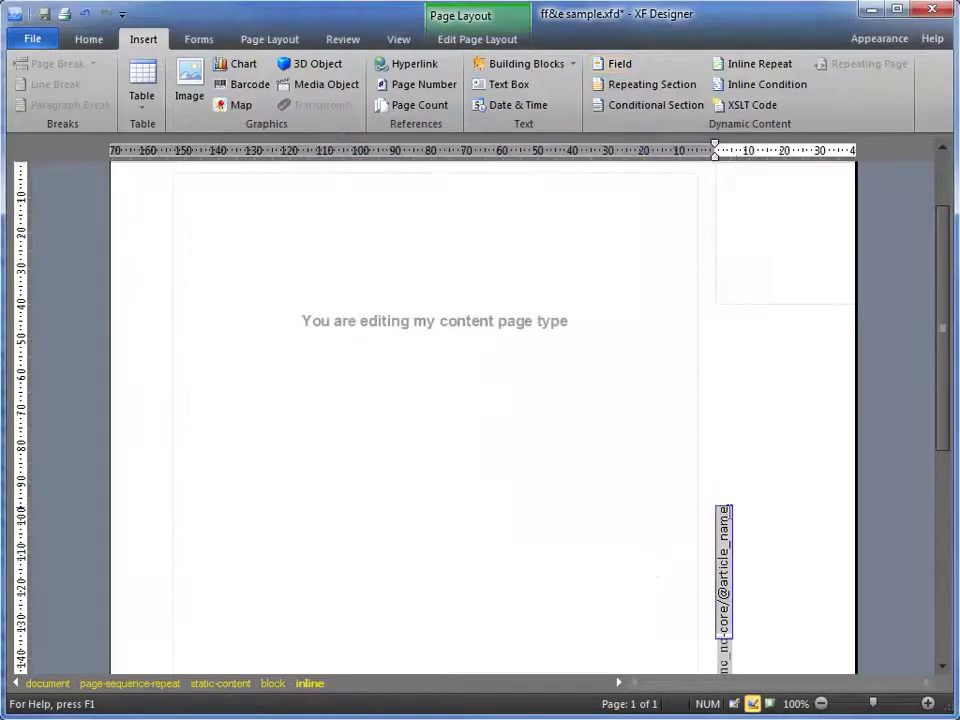
Step: Set the font colour of the article number and article name fields in the side region to light grey
{"action": "scroll", "coordinate": [718, 520], "scroll_direction": "down", "scroll_amount": 5}
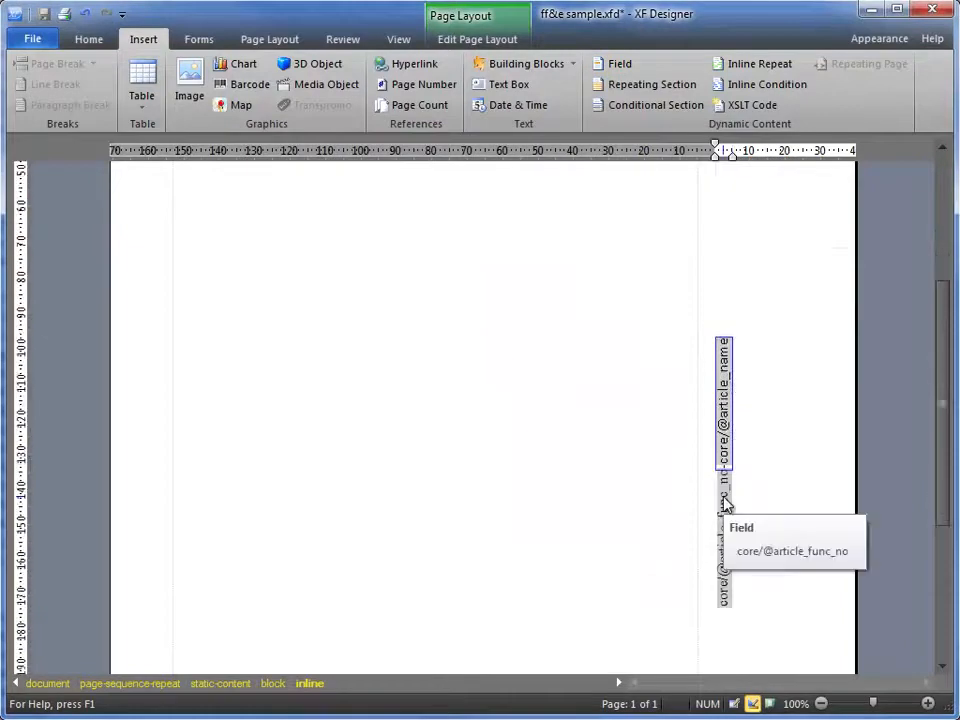
{"action": "left_click", "coordinate": [726, 505]}
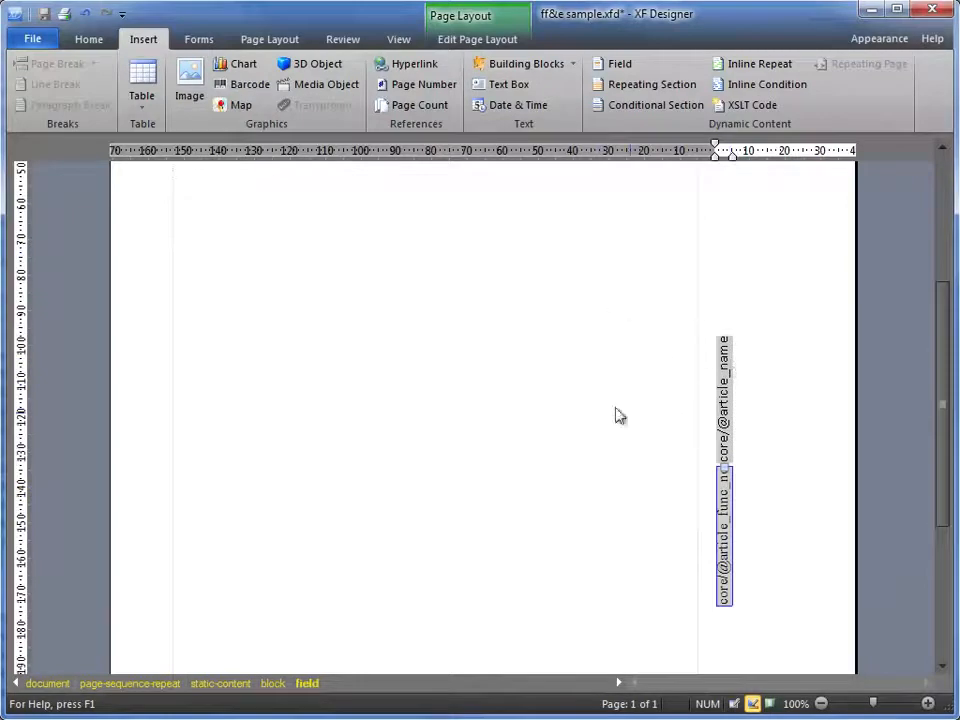
{"action": "left_click", "coordinate": [90, 40]}
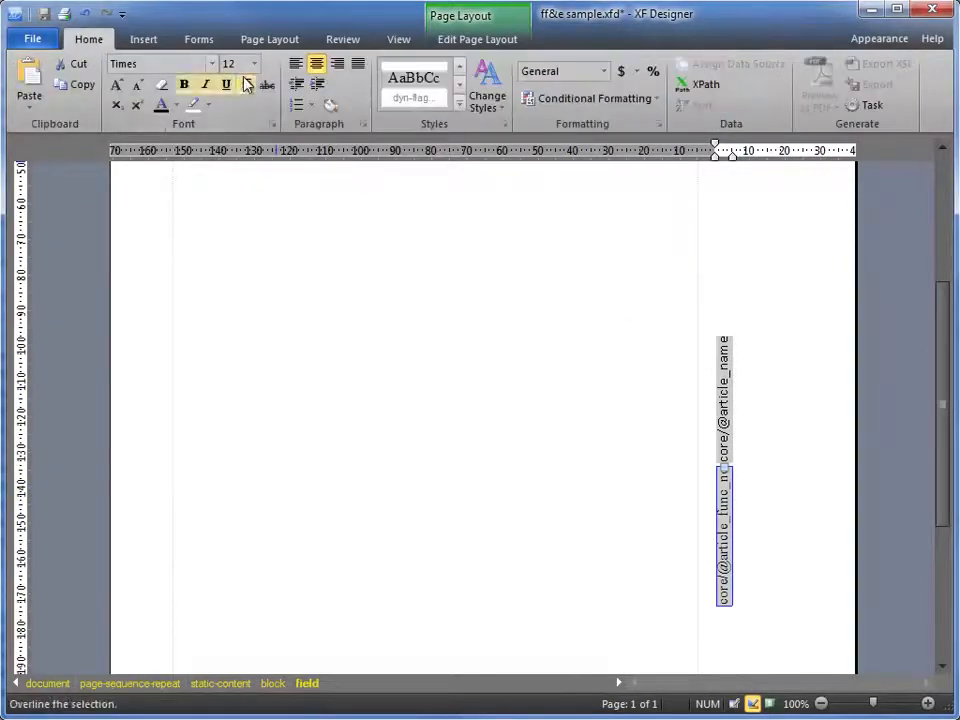
{"action": "left_click", "coordinate": [176, 105]}
{"action": "left_click", "coordinate": [209, 187]}
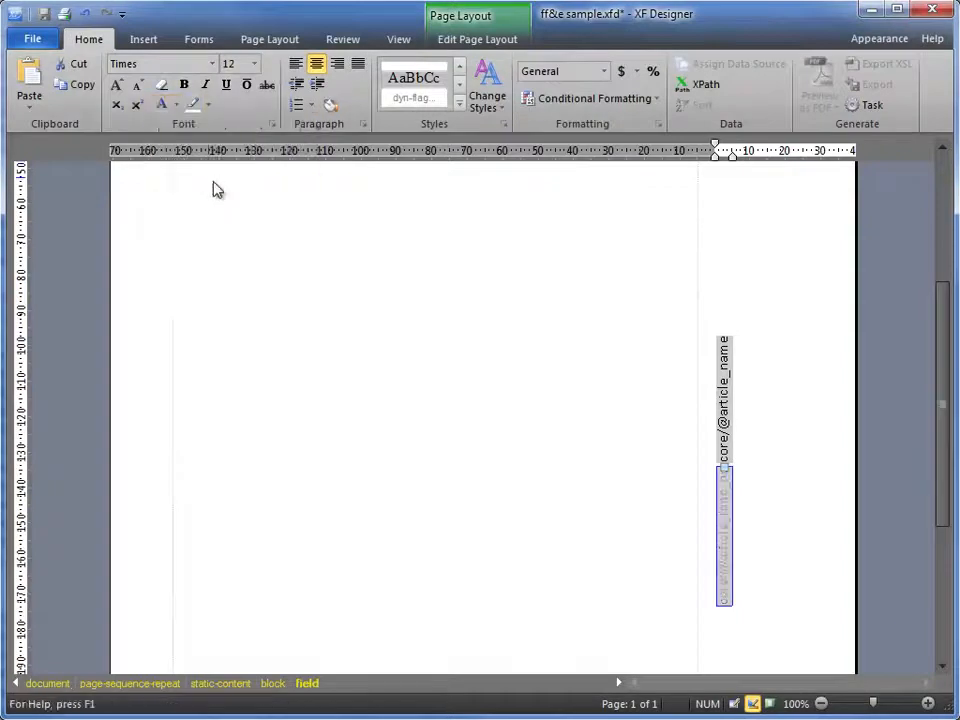
{"action": "left_click", "coordinate": [724, 423]}
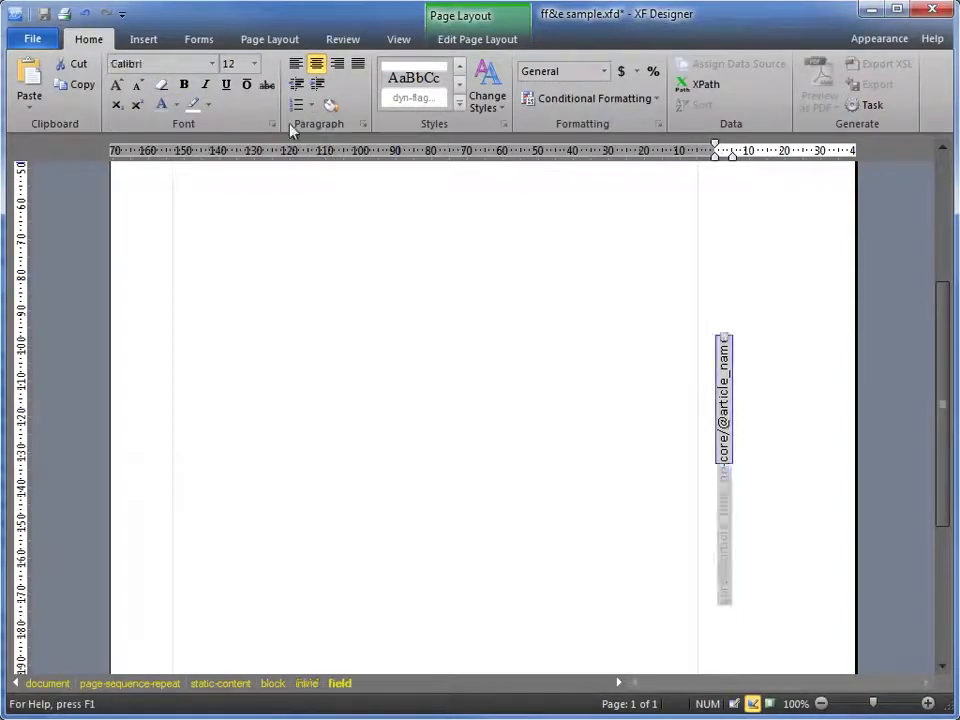
{"action": "left_click", "coordinate": [163, 105]}
{"action": "scroll", "coordinate": [662, 478], "scroll_direction": "up", "scroll_amount": 3}
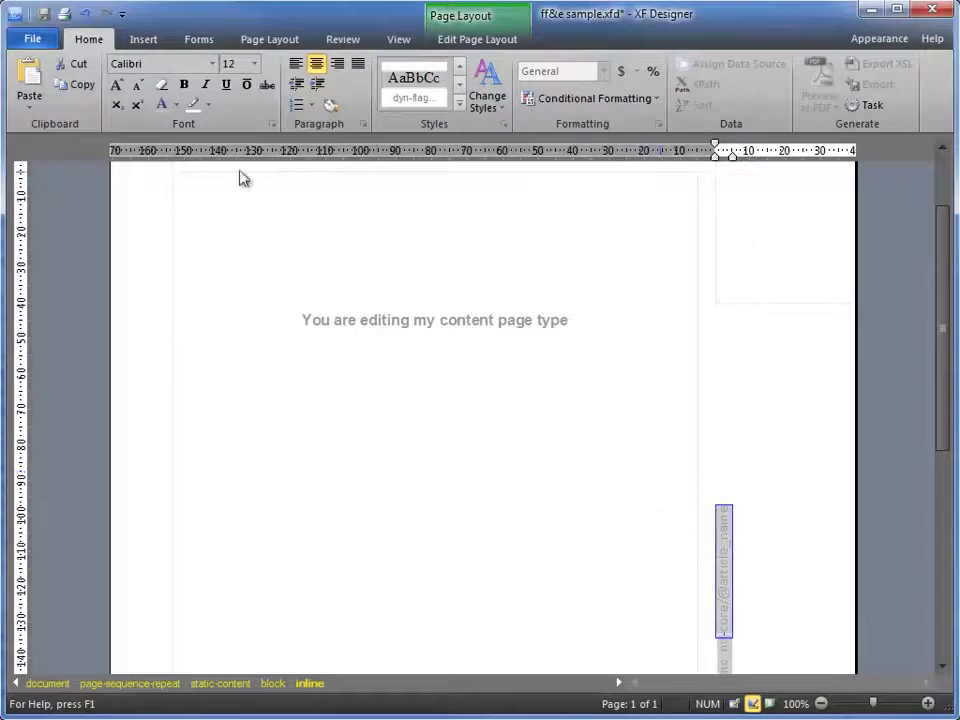
{"action": "left_click", "coordinate": [161, 109]}
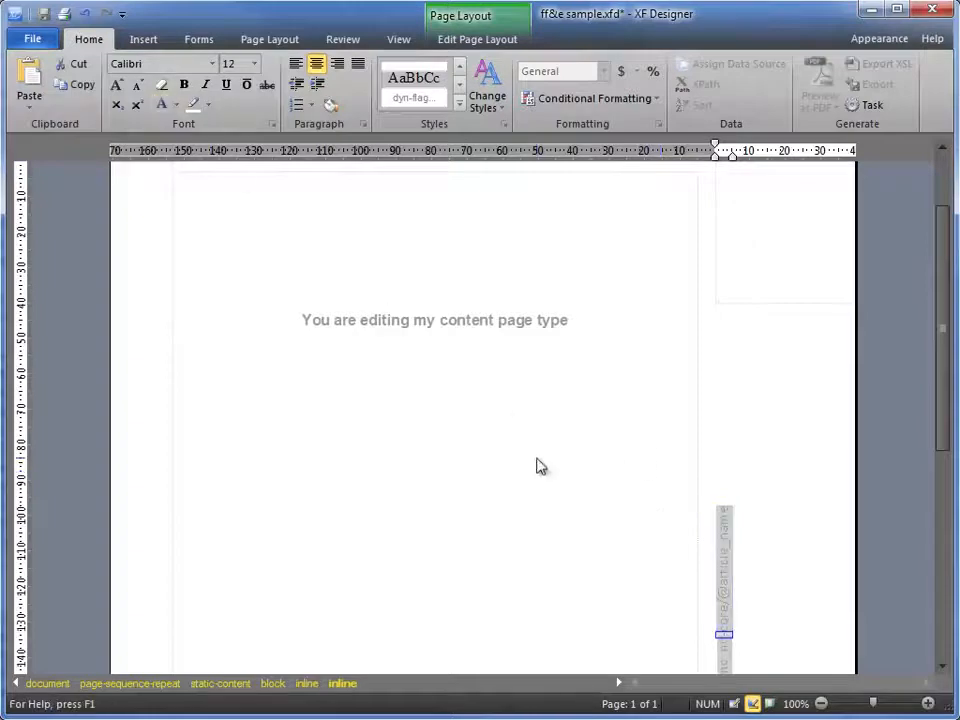
Step: Set the font of the article number field in the side region to Calibri
{"action": "left_click", "coordinate": [724, 552]}
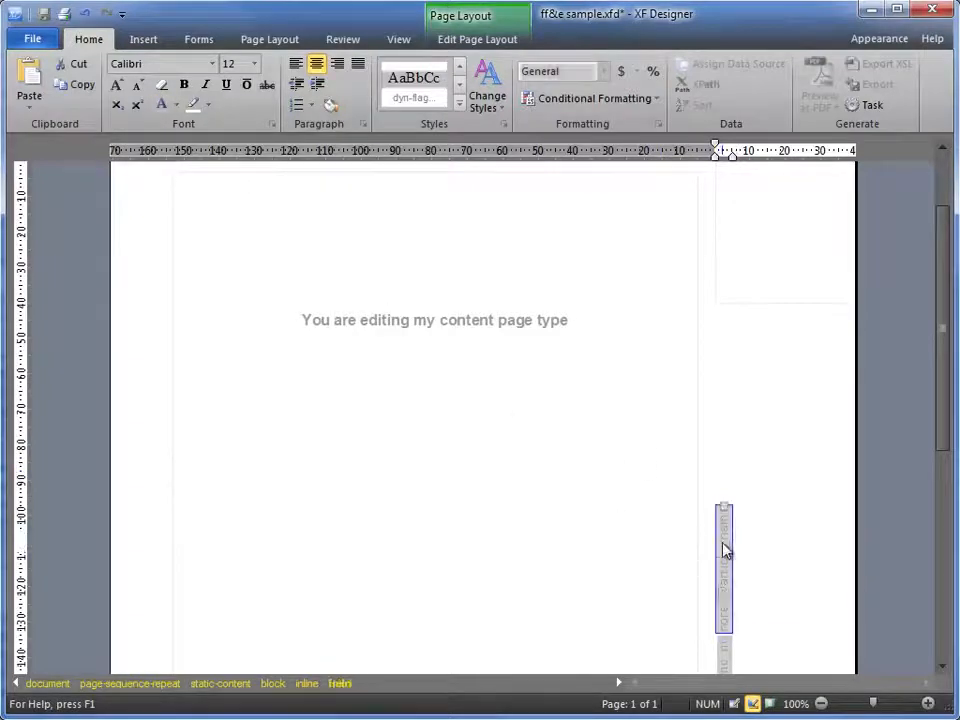
{"action": "scroll", "coordinate": [720, 612], "scroll_direction": "down", "scroll_amount": 1}
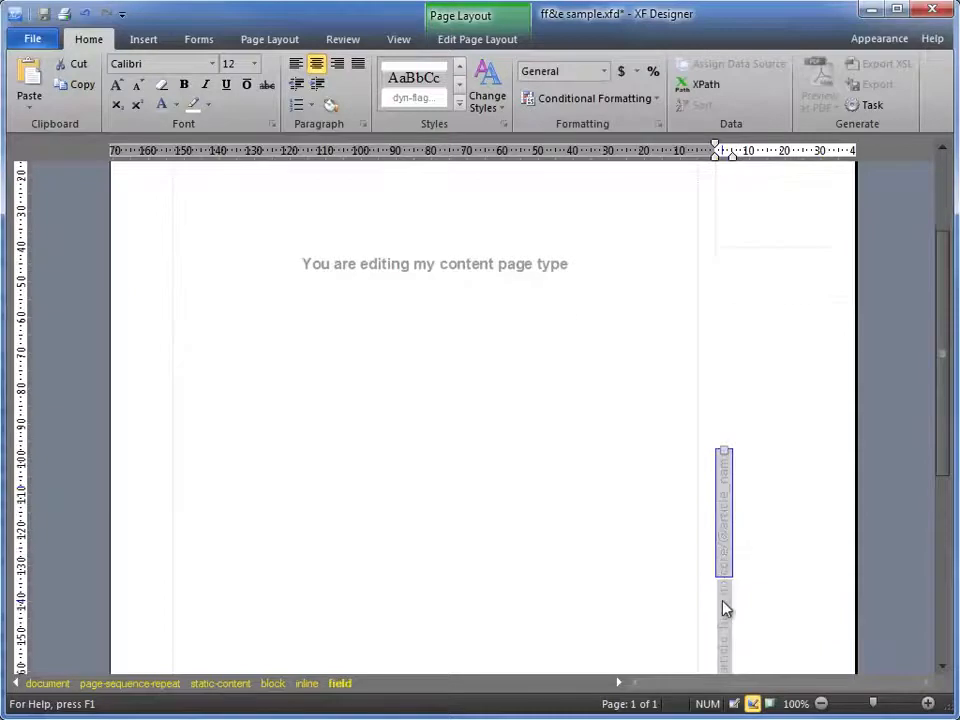
{"action": "left_click", "coordinate": [721, 610]}
{"action": "left_click", "coordinate": [213, 66]}
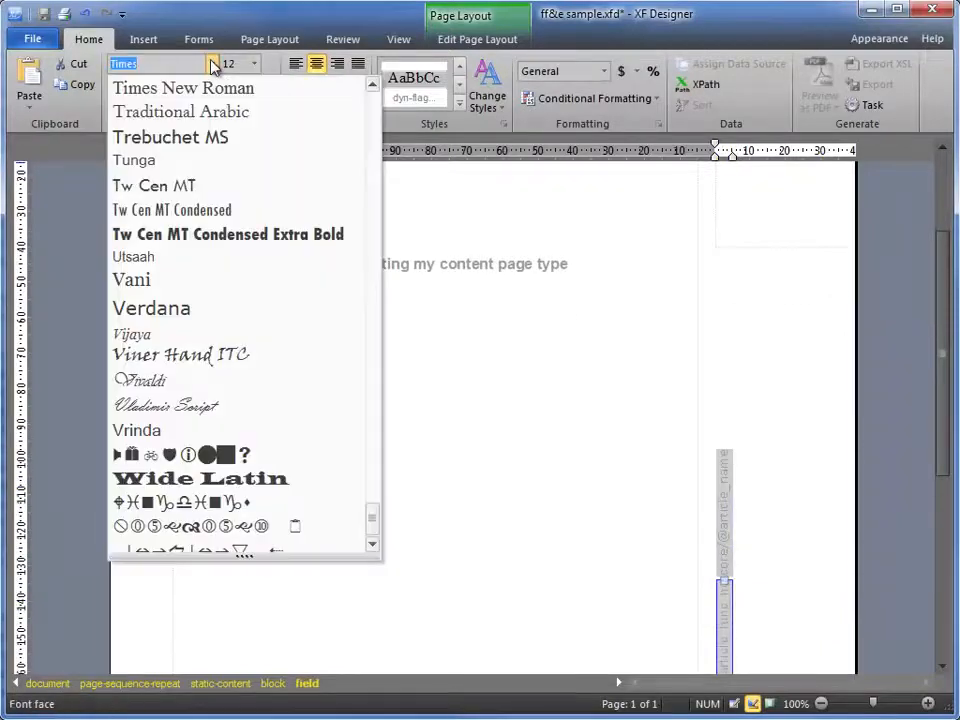
{"action": "type", "text": "Calibri"}
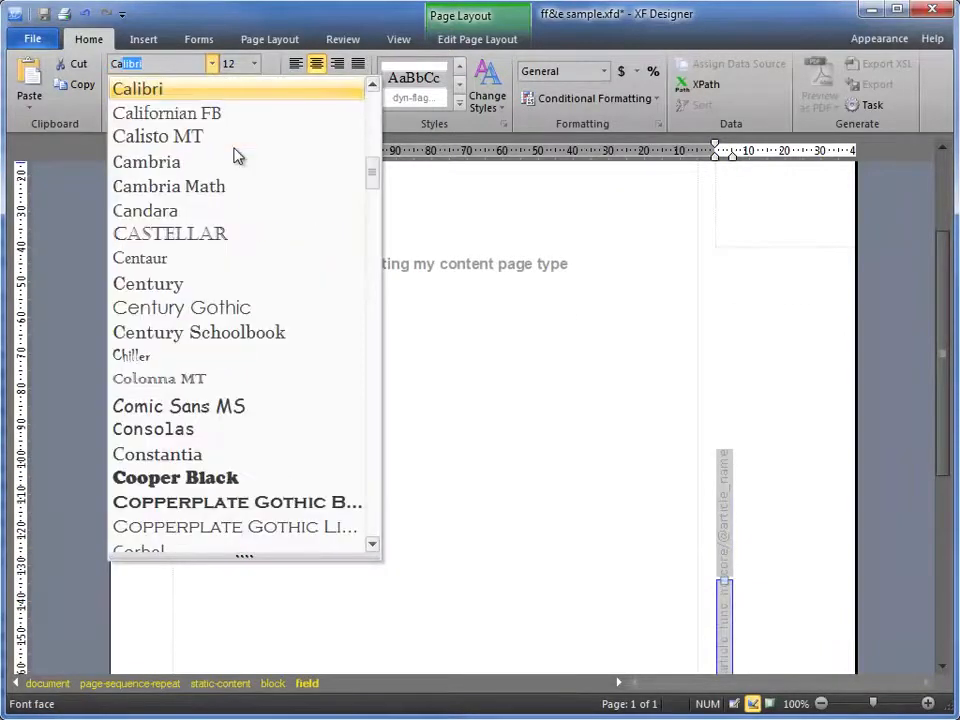
{"action": "left_click", "coordinate": [213, 90]}
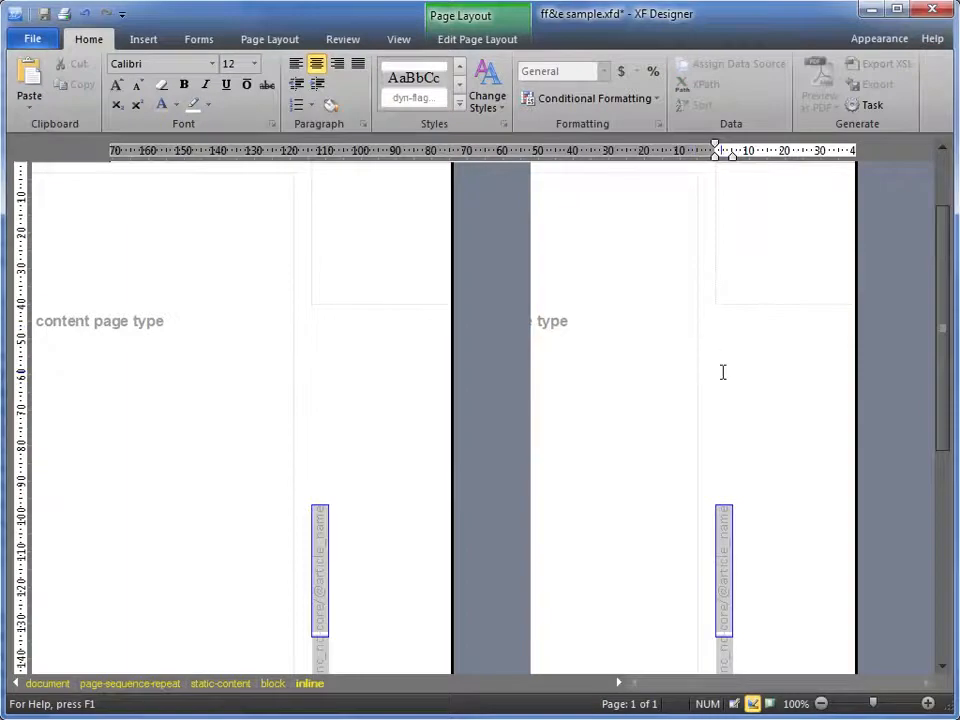
Step: Leave page layout editing, save the page master changes, and check the side region text on the article page
{"action": "double_click", "coordinate": [358, 304]}
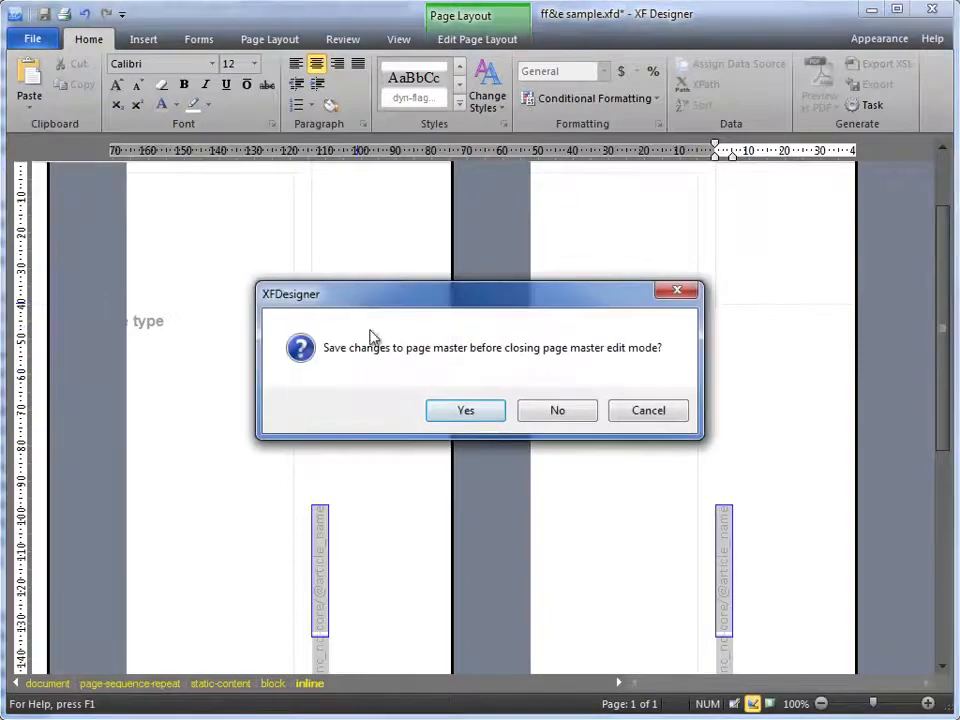
{"action": "left_click", "coordinate": [466, 411]}
{"action": "scroll", "coordinate": [565, 465], "scroll_direction": "down", "scroll_amount": 5}
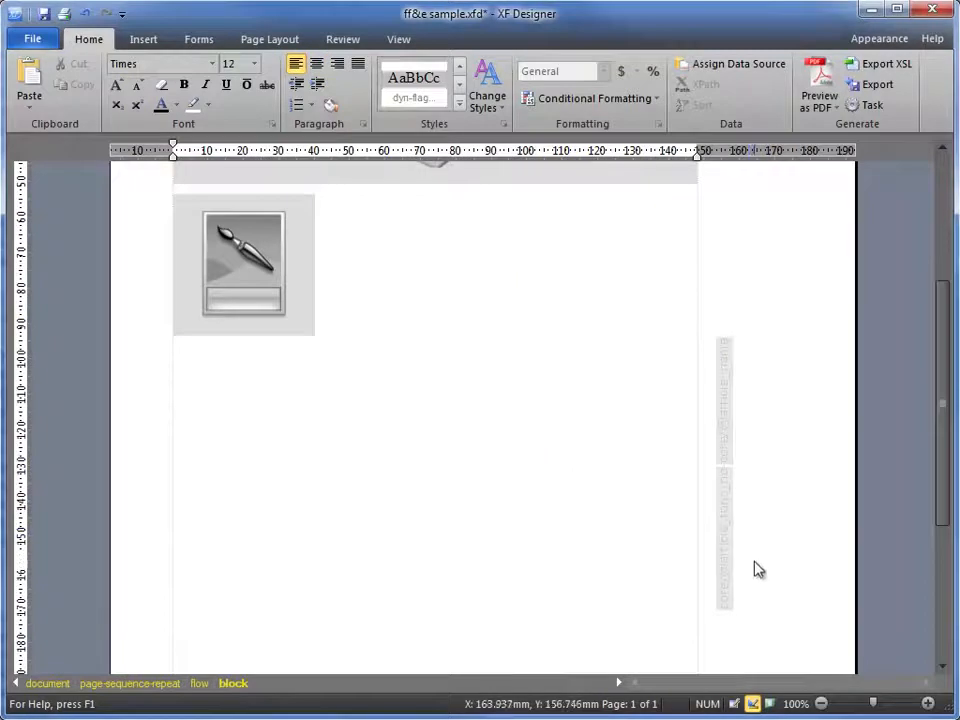
{"action": "scroll", "coordinate": [750, 516], "scroll_direction": "up", "scroll_amount": 3}
{"action": "scroll", "coordinate": [752, 516], "scroll_direction": "up", "scroll_amount": 5}
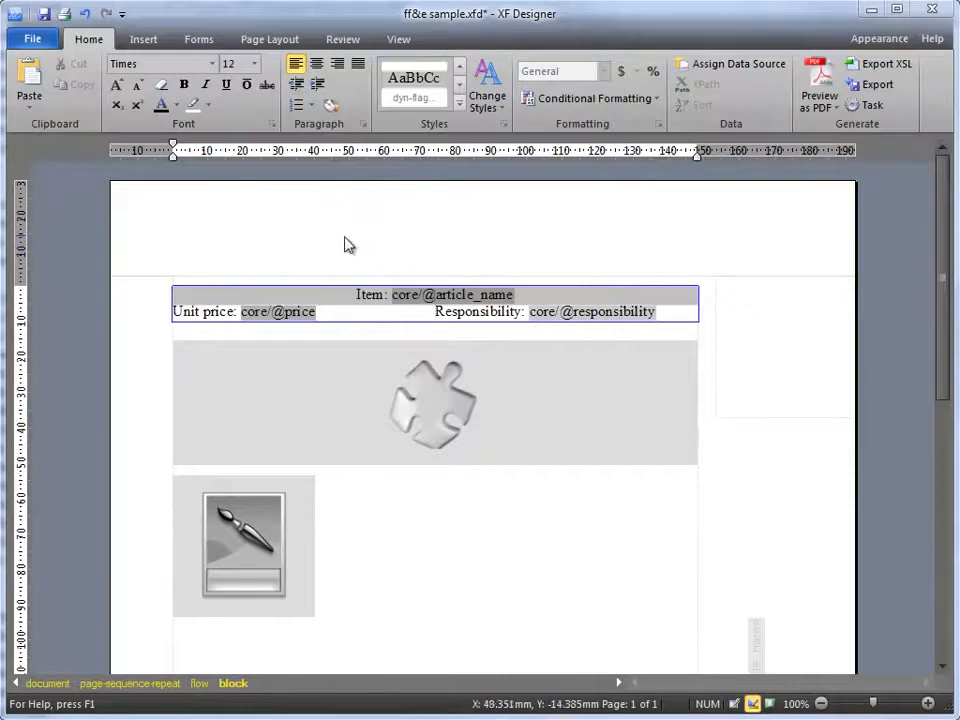
Step: Reopen the my content page layout at the header region and insert a table with one row and four columns
{"action": "double_click", "coordinate": [351, 226]}
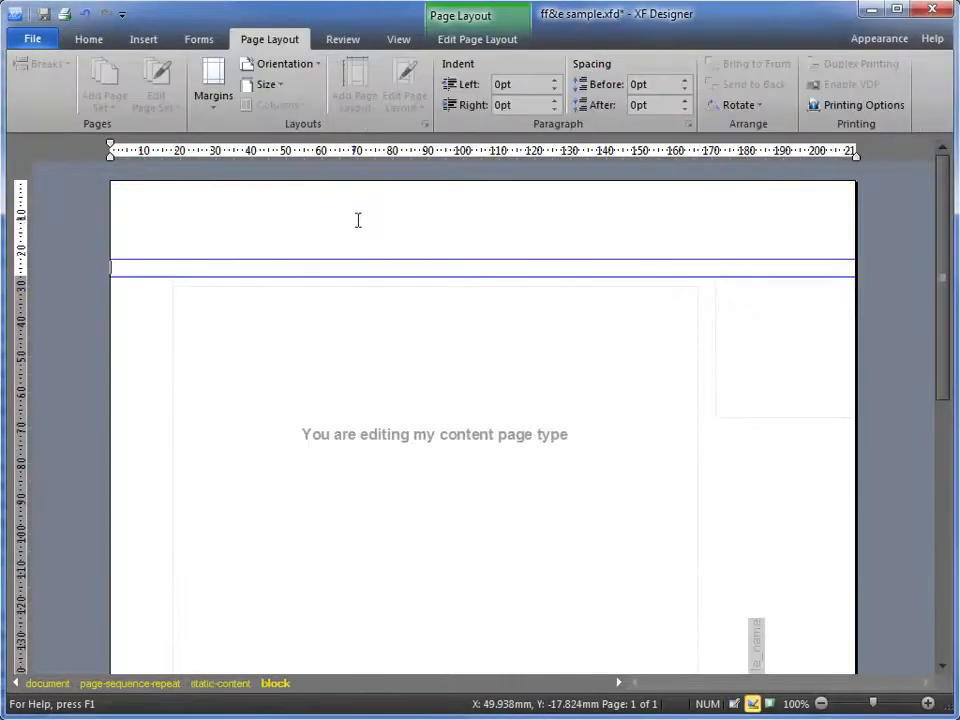
{"action": "left_click", "coordinate": [92, 40]}
{"action": "left_click", "coordinate": [134, 44]}
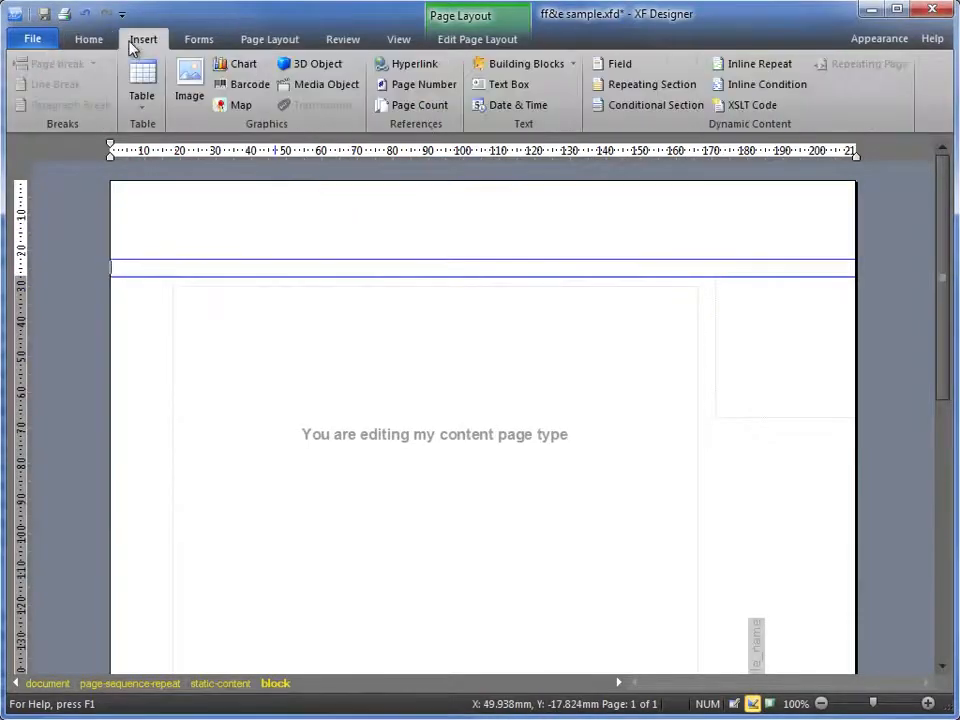
{"action": "left_click", "coordinate": [140, 100]}
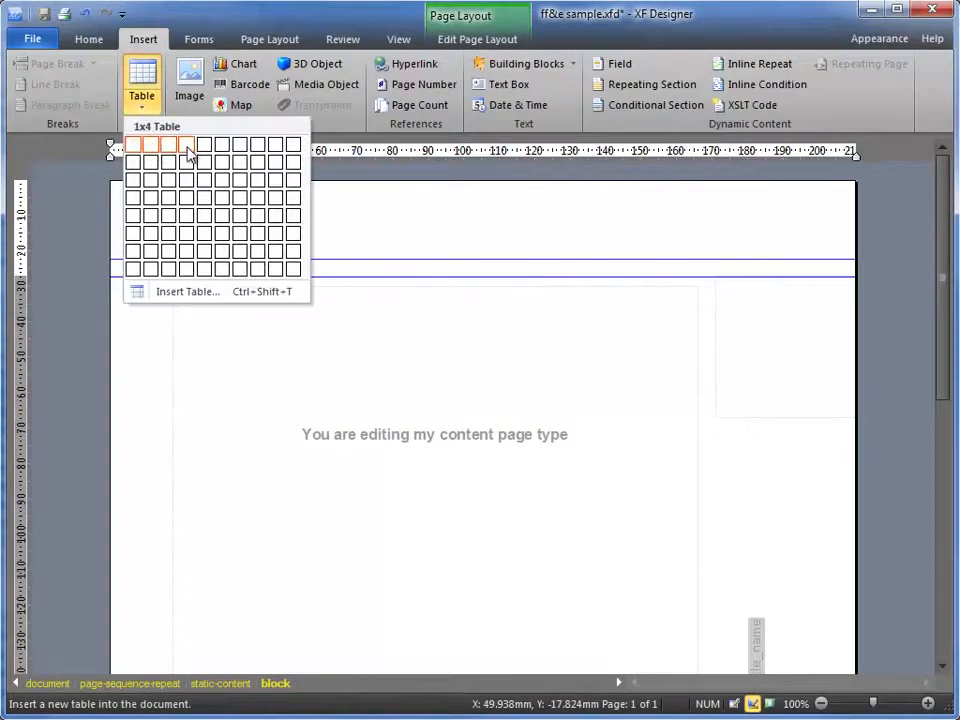
{"action": "left_click", "coordinate": [189, 153]}
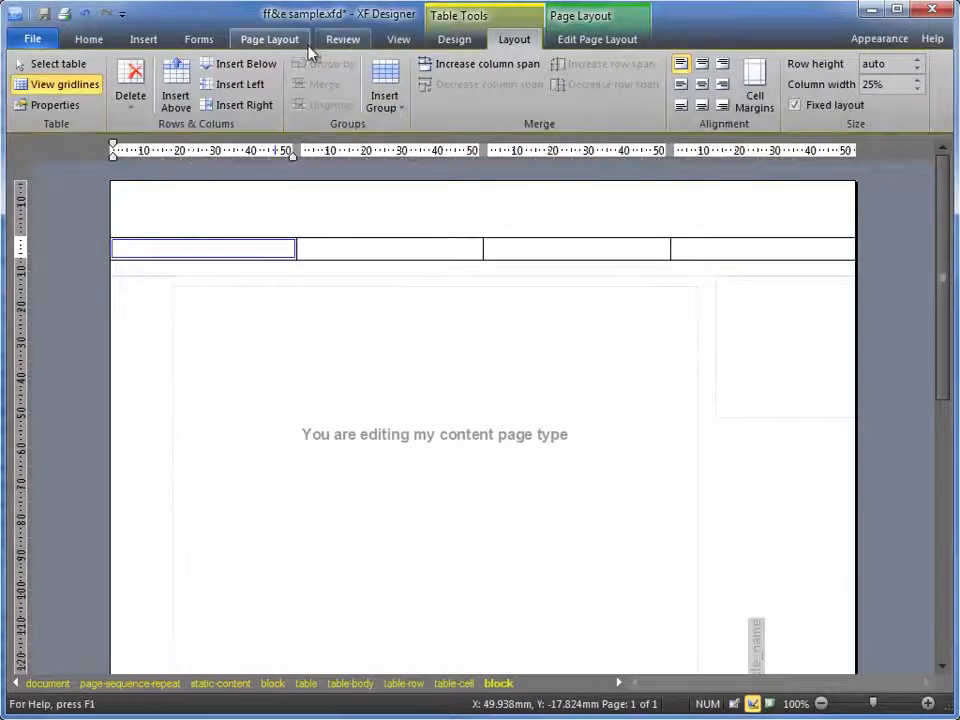
Step: Apply the borderless format to the header table and narrow its first column to about 18 mm, matching the page body's left edge
{"action": "left_click", "coordinate": [465, 47]}
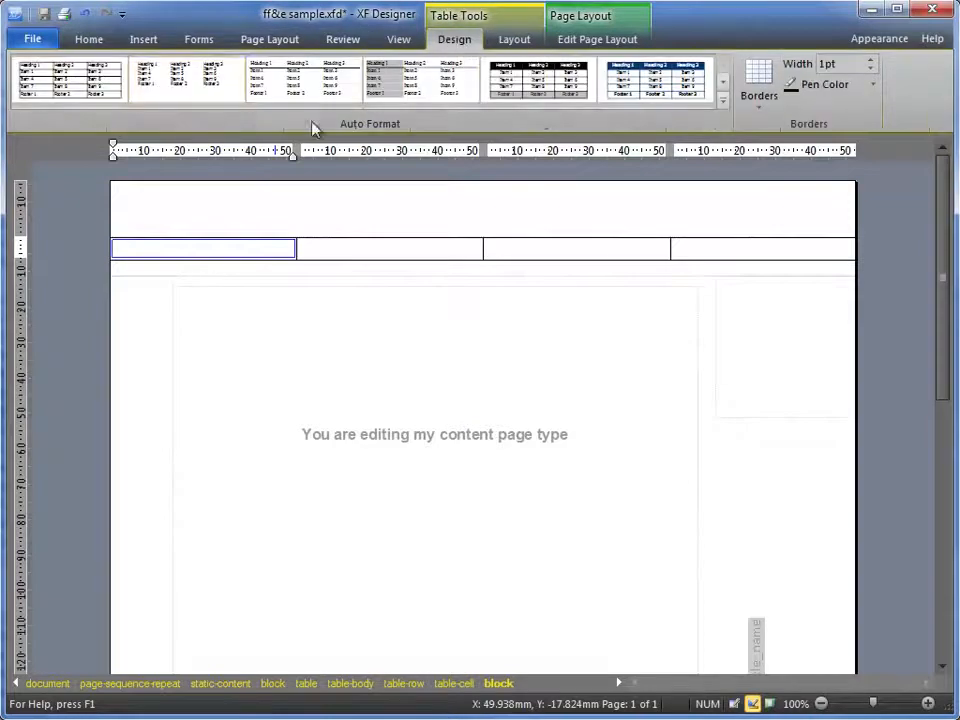
{"action": "left_click", "coordinate": [178, 82]}
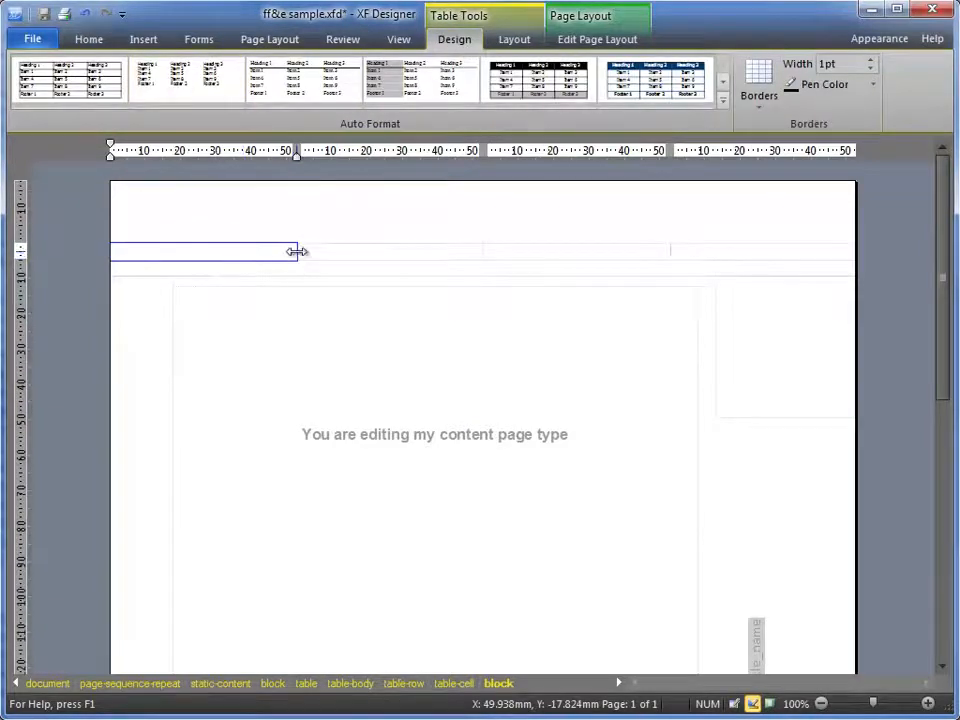
{"action": "left_click_drag", "start_coordinate": [157, 250], "coordinate": [173, 251]}
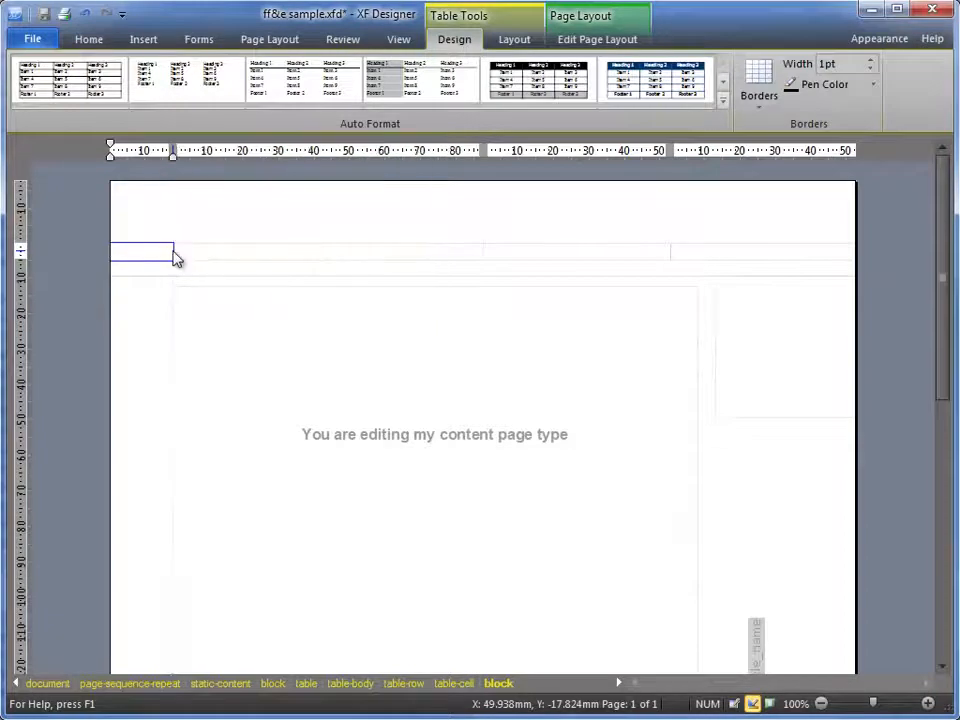
Step: Insert the image drofus_pos_planningsolutions.jpg from the Desktop as an embedded file in the header table's second cell
{"action": "left_click", "coordinate": [182, 252]}
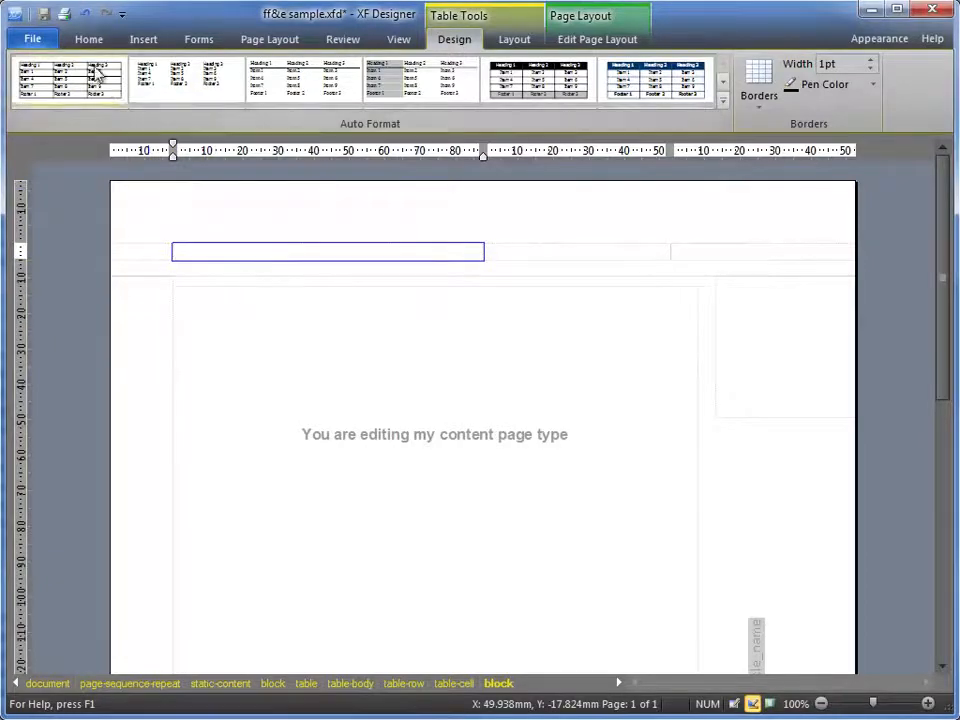
{"action": "left_click", "coordinate": [137, 39]}
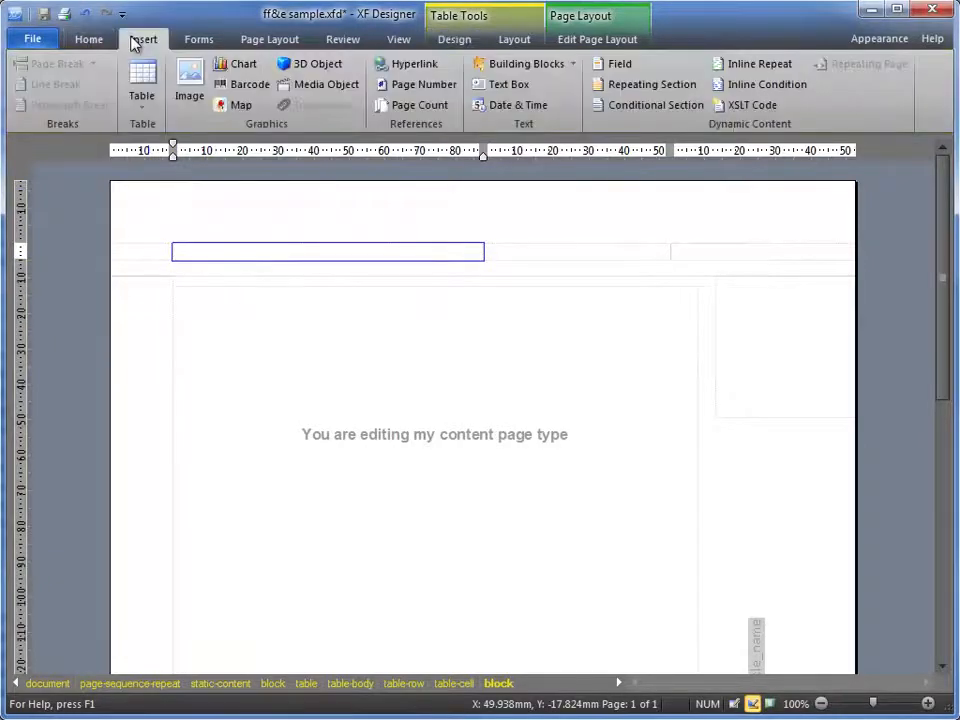
{"action": "left_click", "coordinate": [190, 95]}
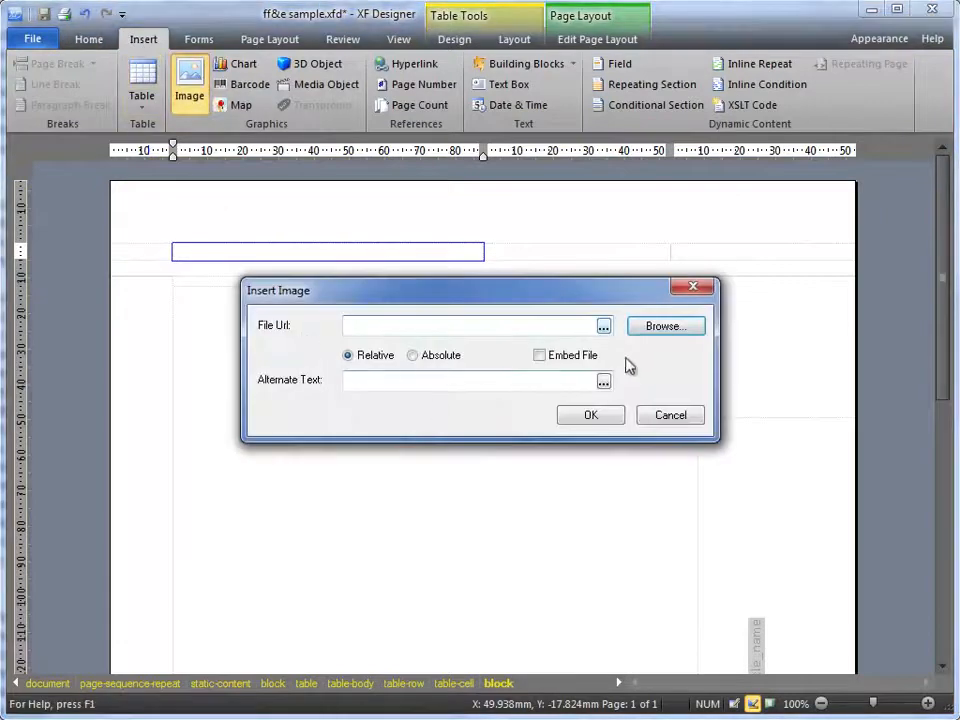
{"action": "left_click", "coordinate": [666, 330]}
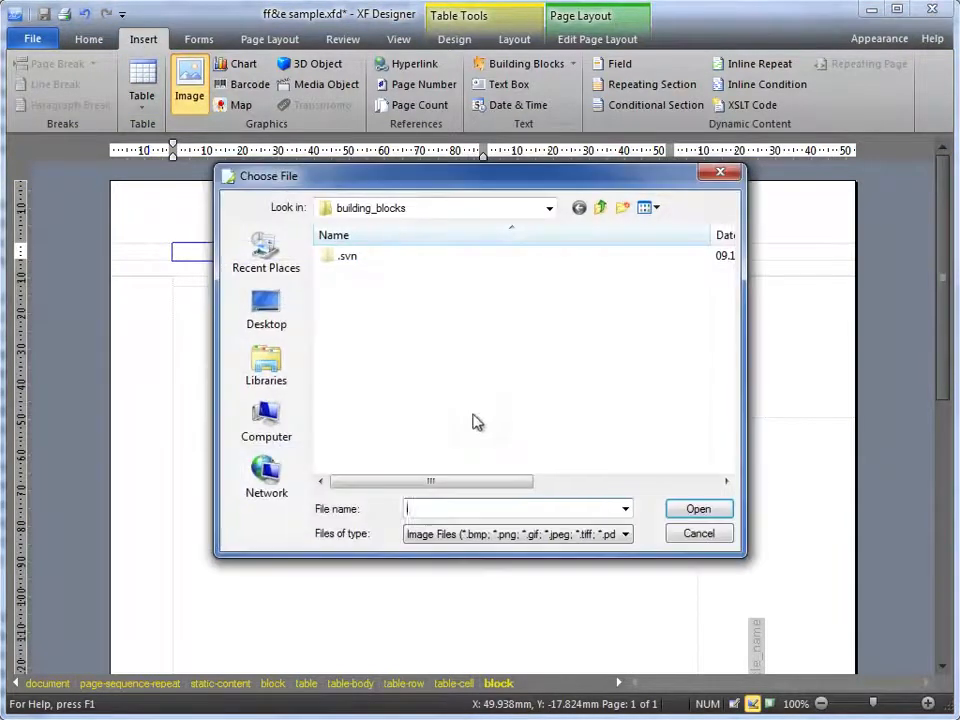
{"action": "left_click", "coordinate": [272, 322]}
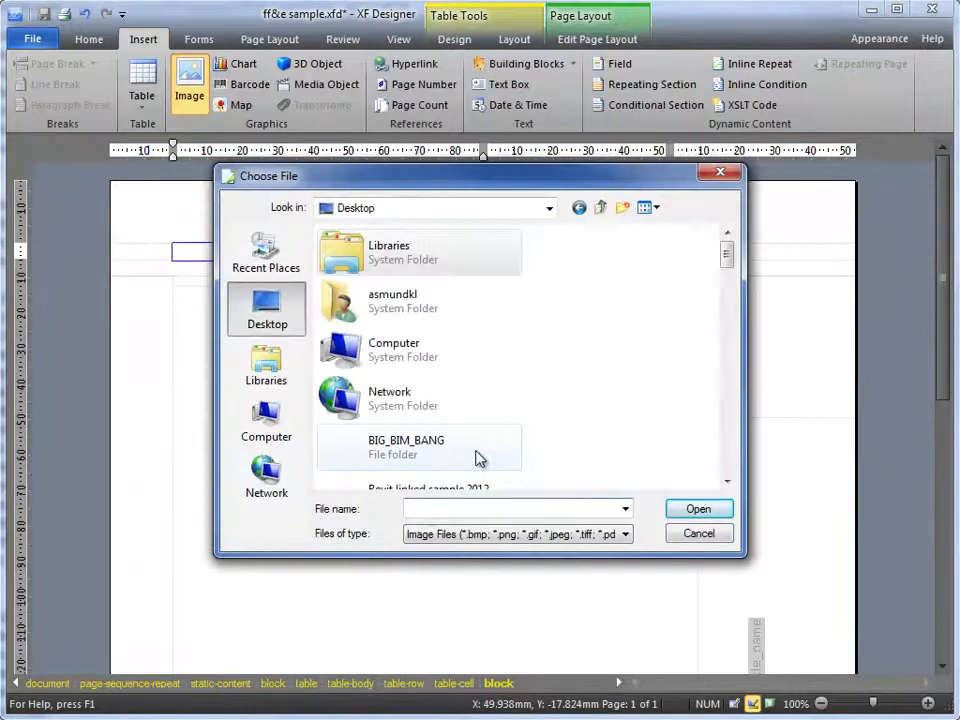
{"action": "left_click", "coordinate": [437, 405]}
{"action": "type", "text": "drofus_pos_planningsolutions.jpg"}
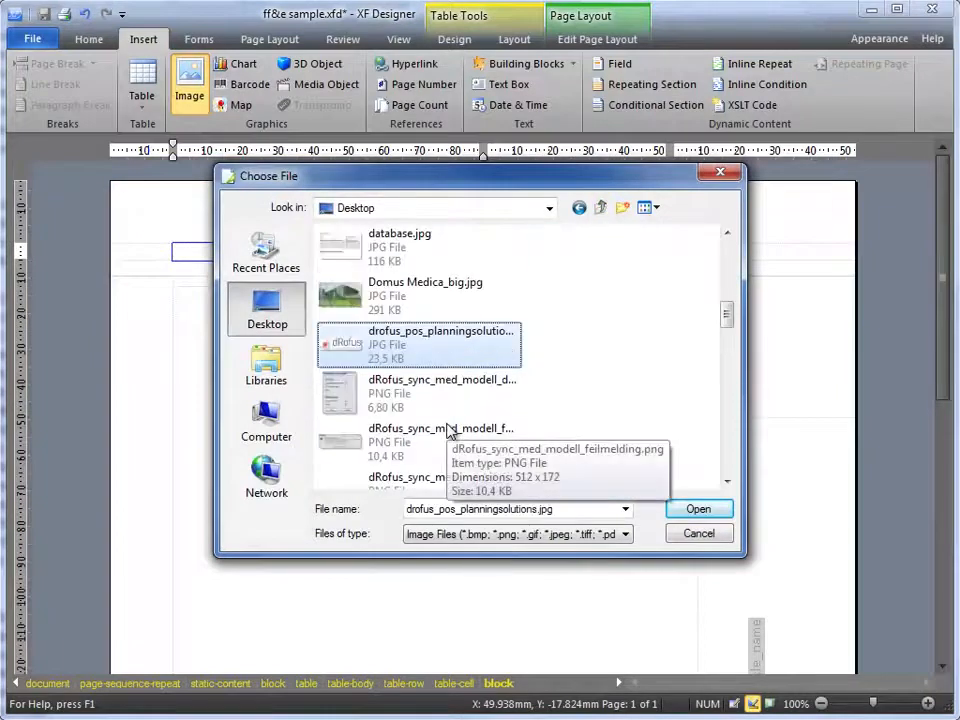
{"action": "double_click", "coordinate": [421, 345]}
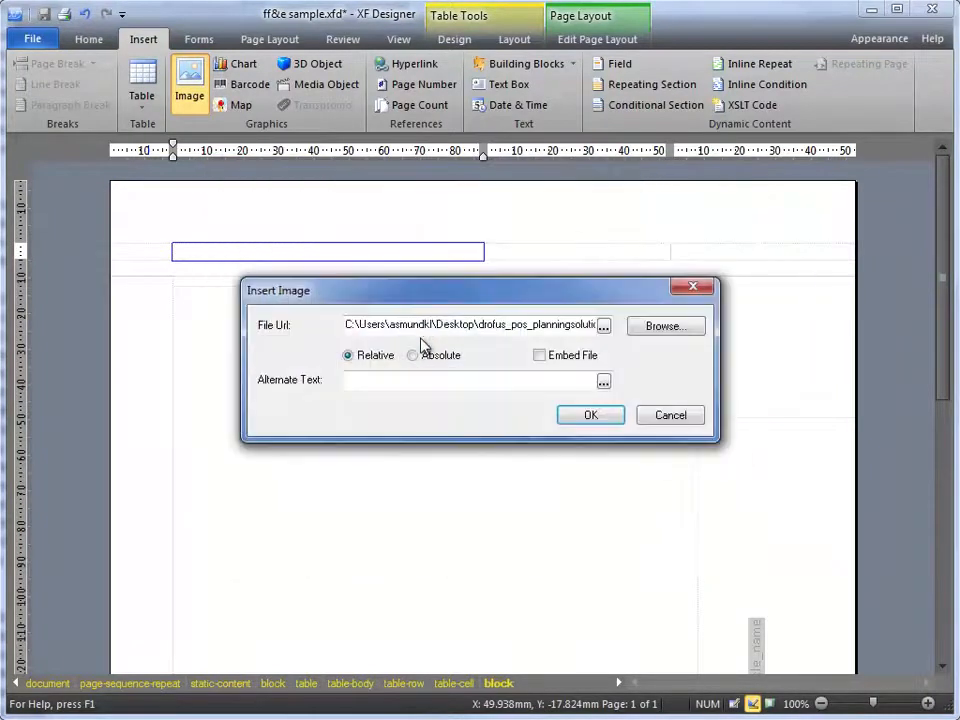
{"action": "left_click", "coordinate": [568, 356]}
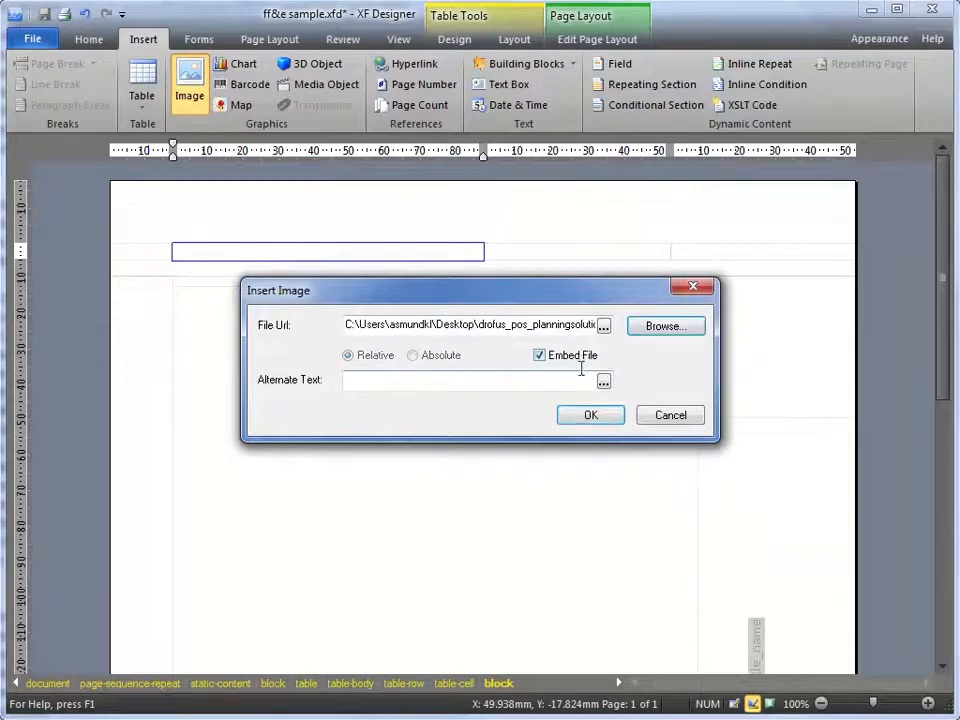
{"action": "left_click", "coordinate": [597, 420]}
Step: Scale the header logo to about 71 mm wide and delete the empty paragraph below the header table
{"action": "left_click_drag", "start_coordinate": [452, 257], "coordinate": [428, 252]}
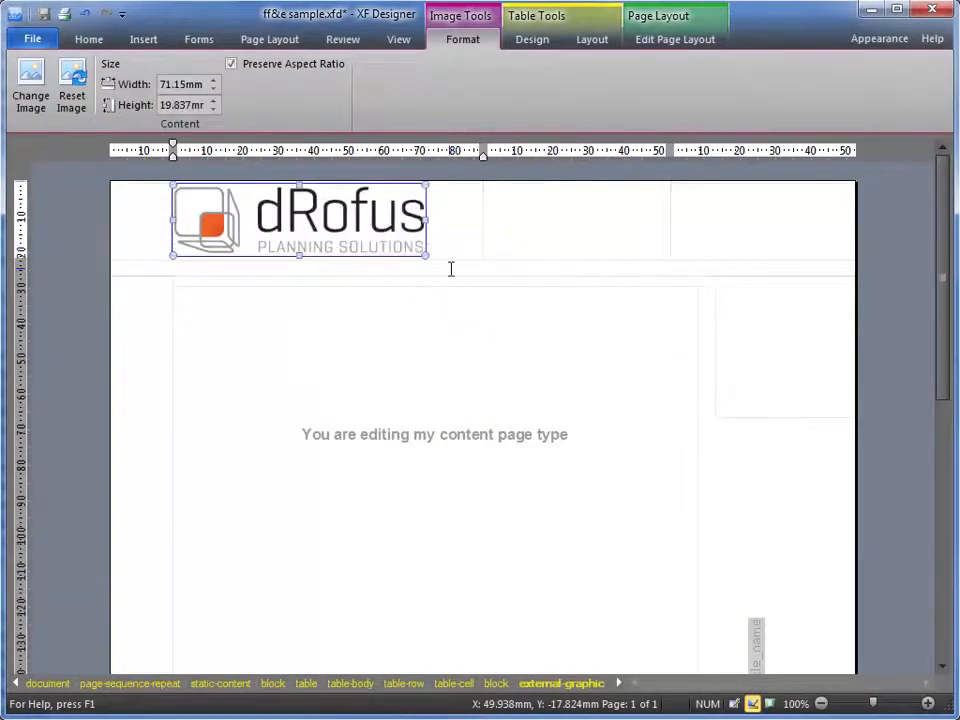
{"action": "left_click", "coordinate": [451, 268]}
{"action": "key", "text": "BackSpace"}
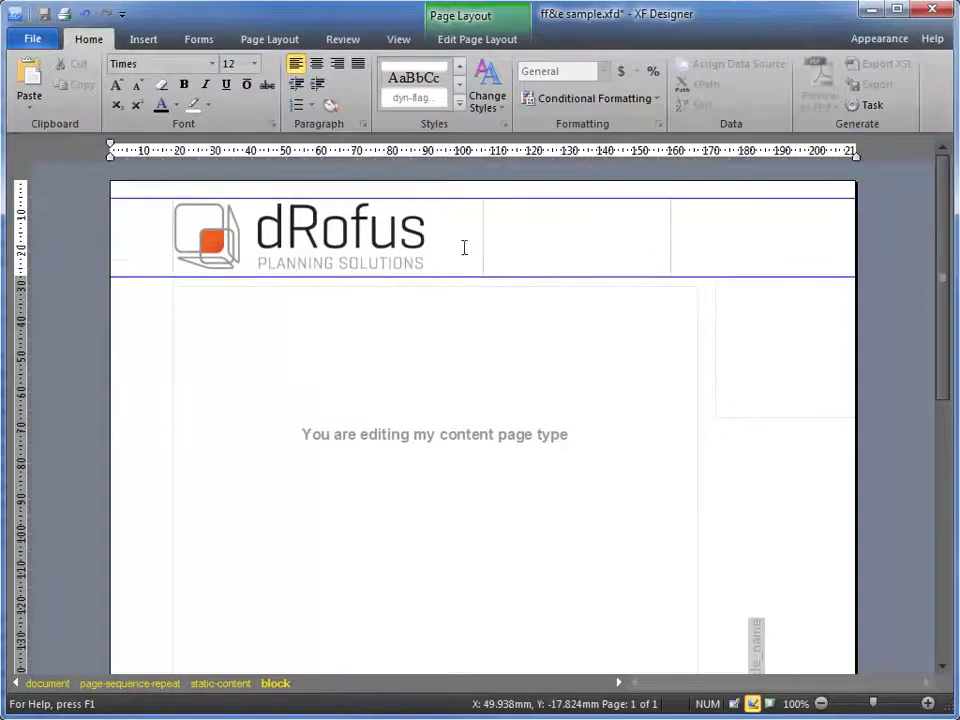
{"action": "left_click", "coordinate": [461, 242]}
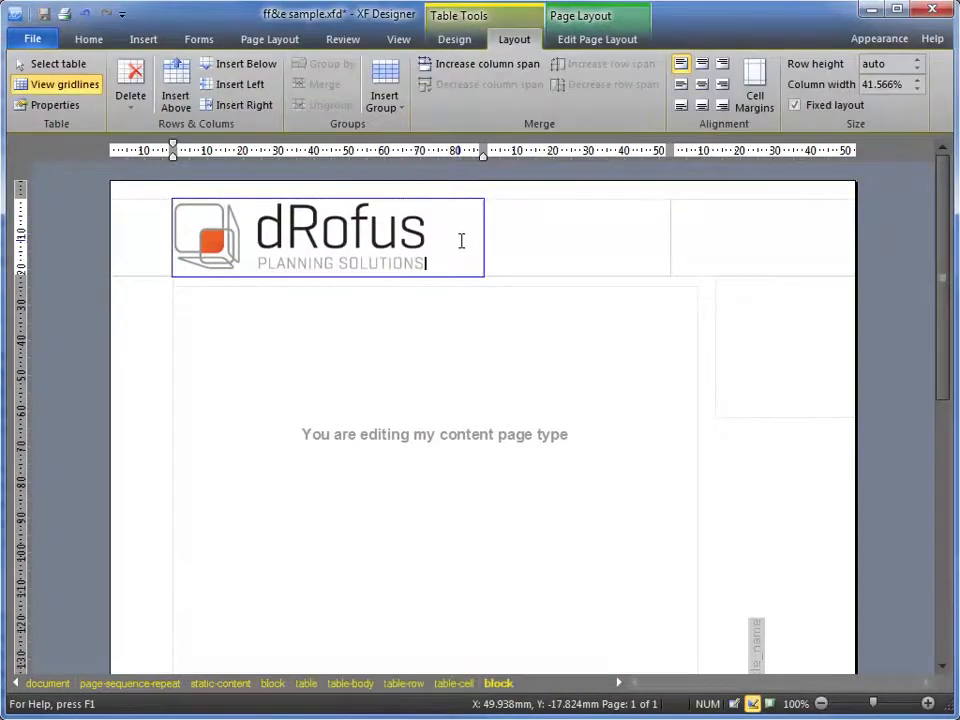
{"action": "left_click", "coordinate": [572, 255]}
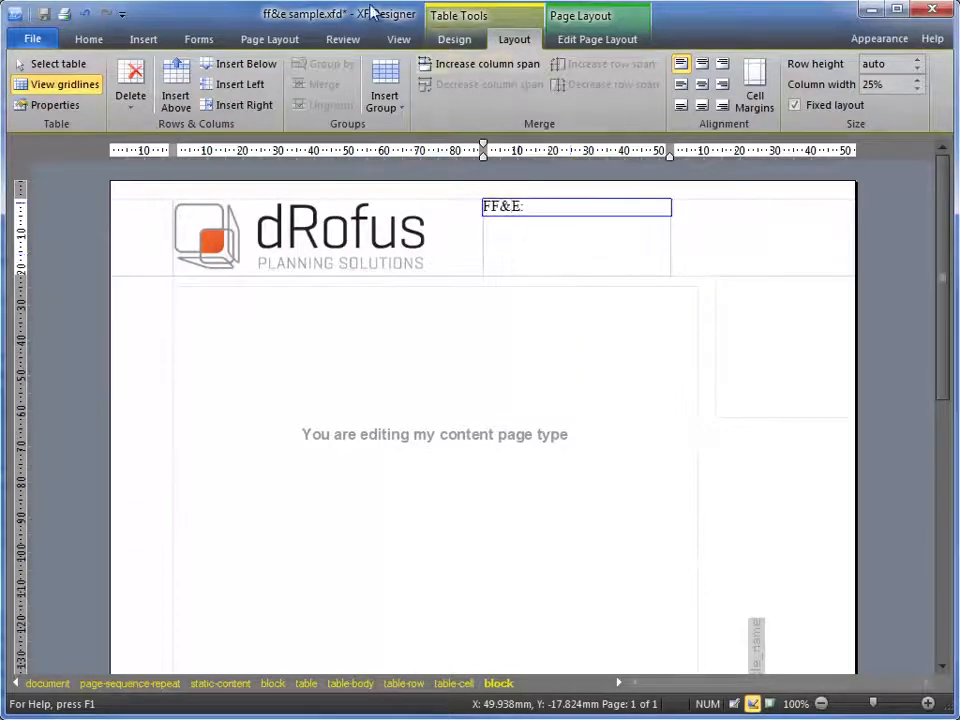
{"action": "left_click", "coordinate": [150, 40]}
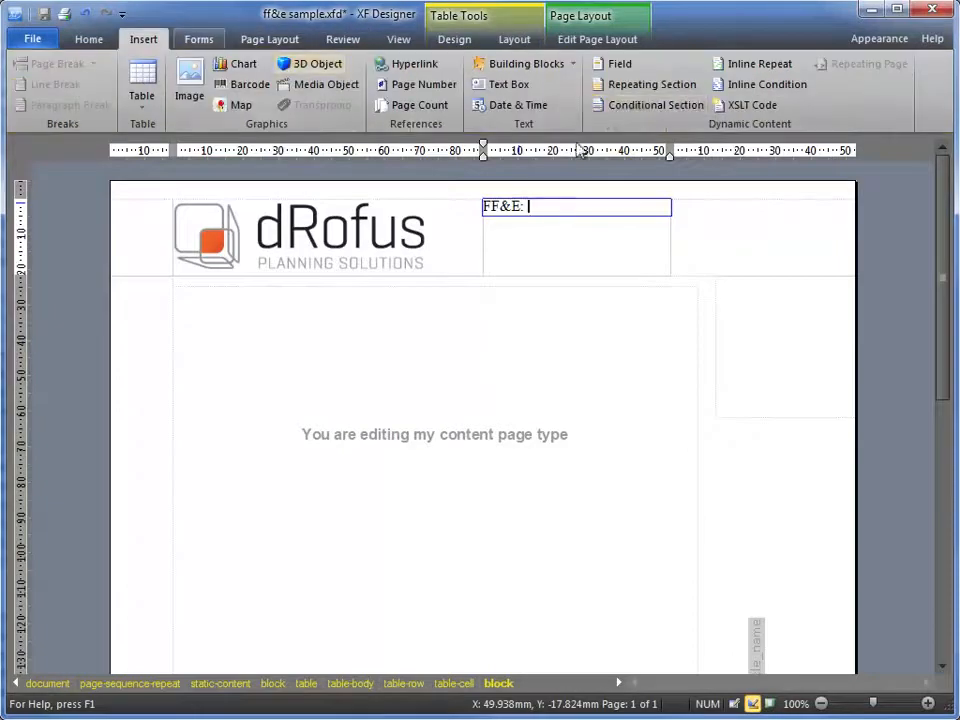
{"action": "left_click", "coordinate": [628, 65]}
{"action": "left_click", "coordinate": [397, 358]}
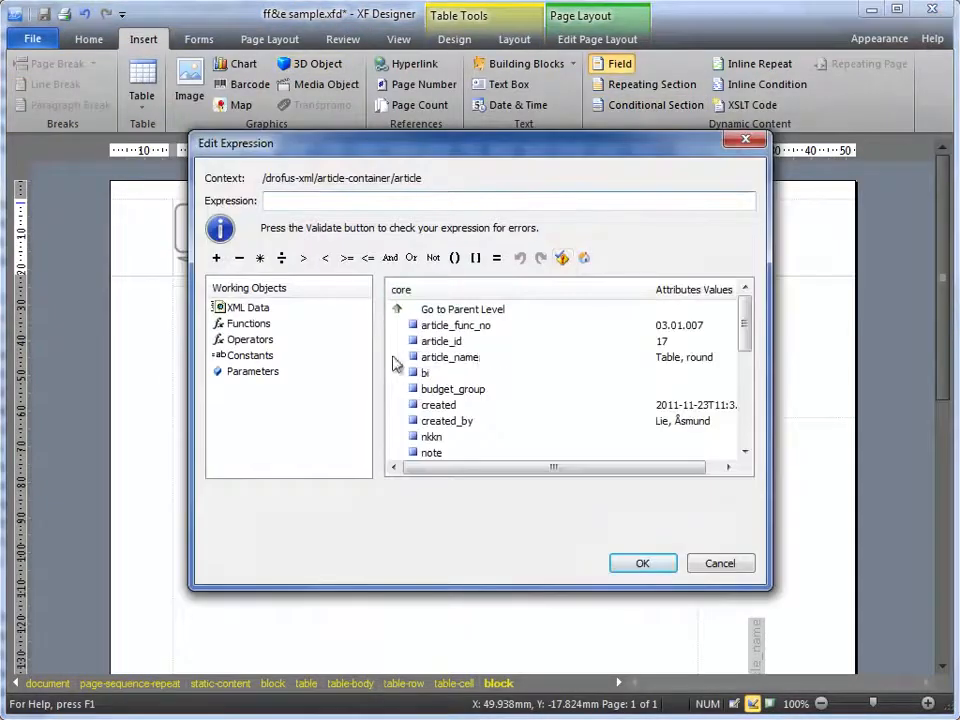
{"action": "left_click", "coordinate": [450, 325]}
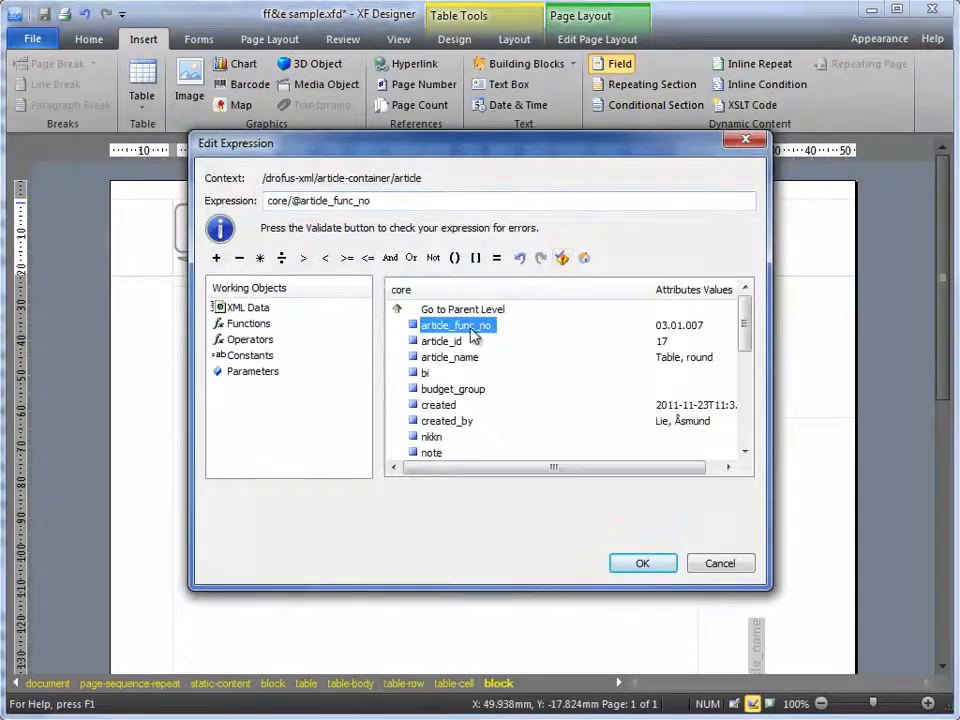
{"action": "left_click", "coordinate": [643, 564]}
Step: Format the FF&E label and article number field in the header as Calibri, size 12, bold
{"action": "left_click", "coordinate": [582, 208]}
{"action": "left_click", "coordinate": [582, 208]}
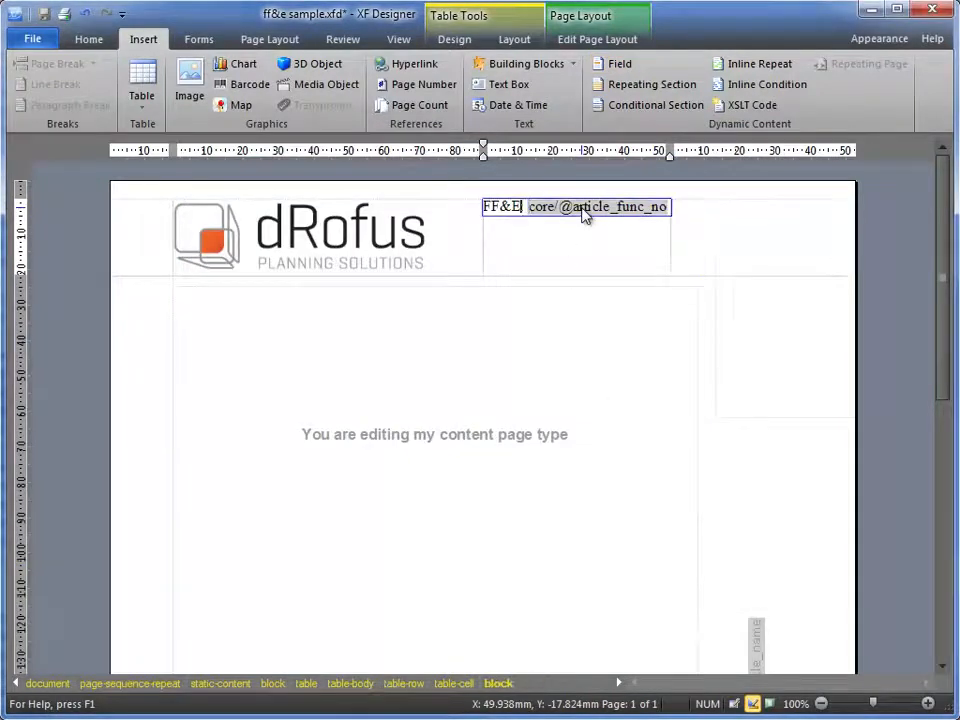
{"action": "triple_click", "coordinate": [585, 213]}
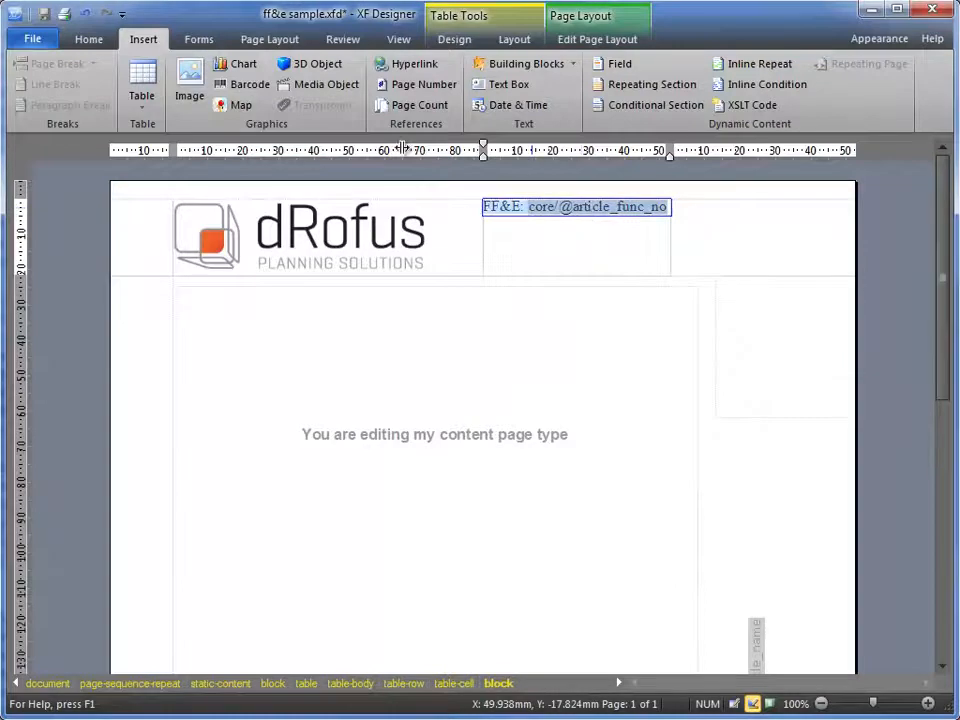
{"action": "left_click", "coordinate": [89, 39]}
{"action": "left_click", "coordinate": [212, 63]}
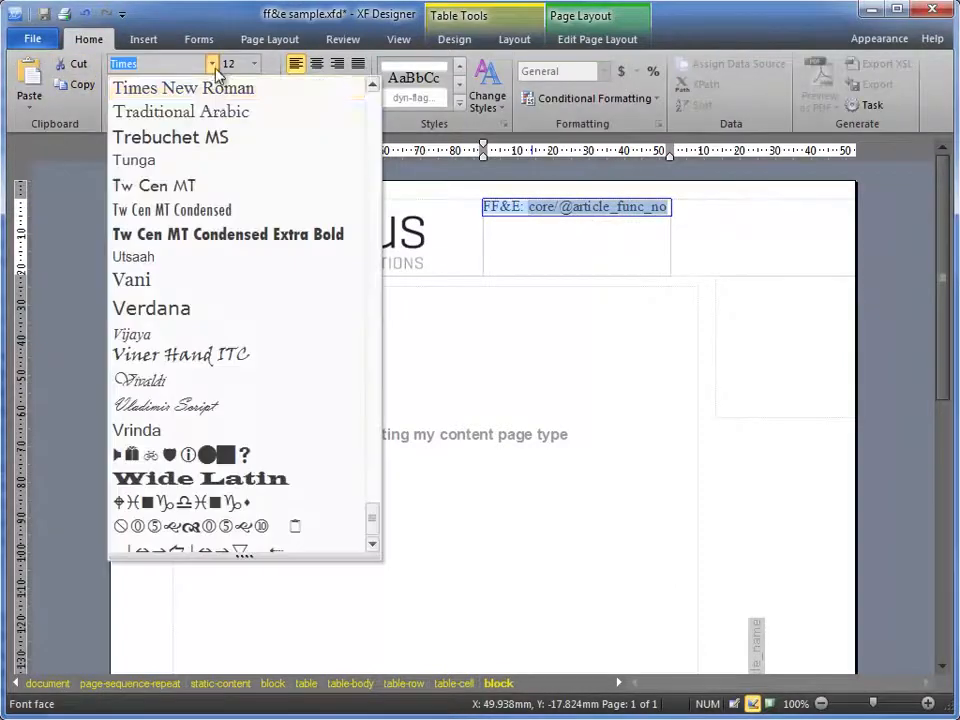
{"action": "type", "text": "c"}
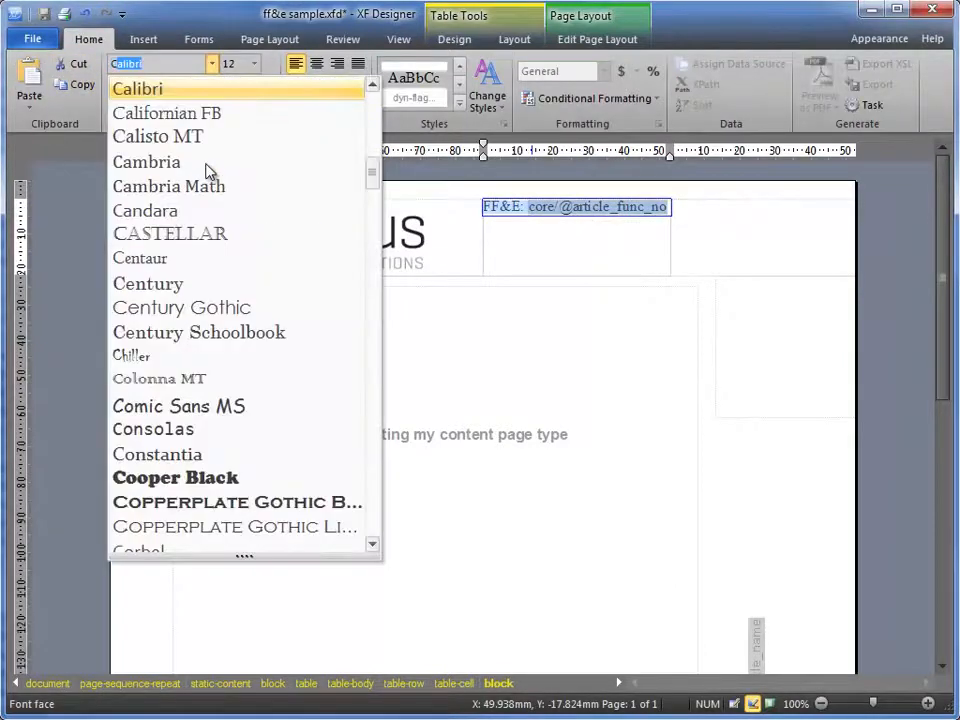
{"action": "left_click", "coordinate": [210, 91]}
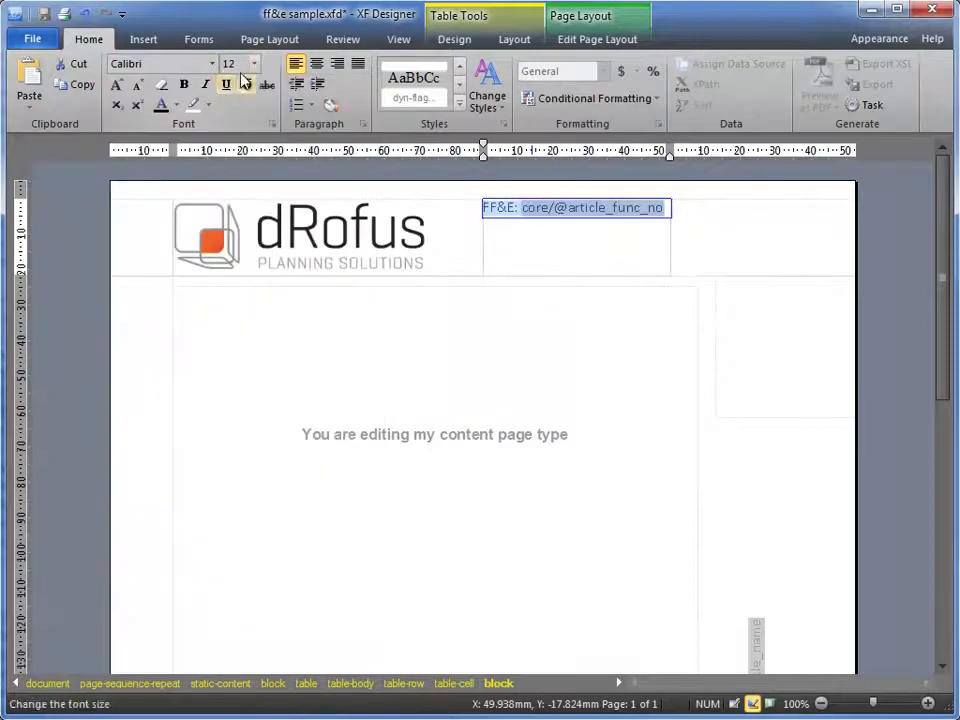
{"action": "left_click", "coordinate": [254, 65]}
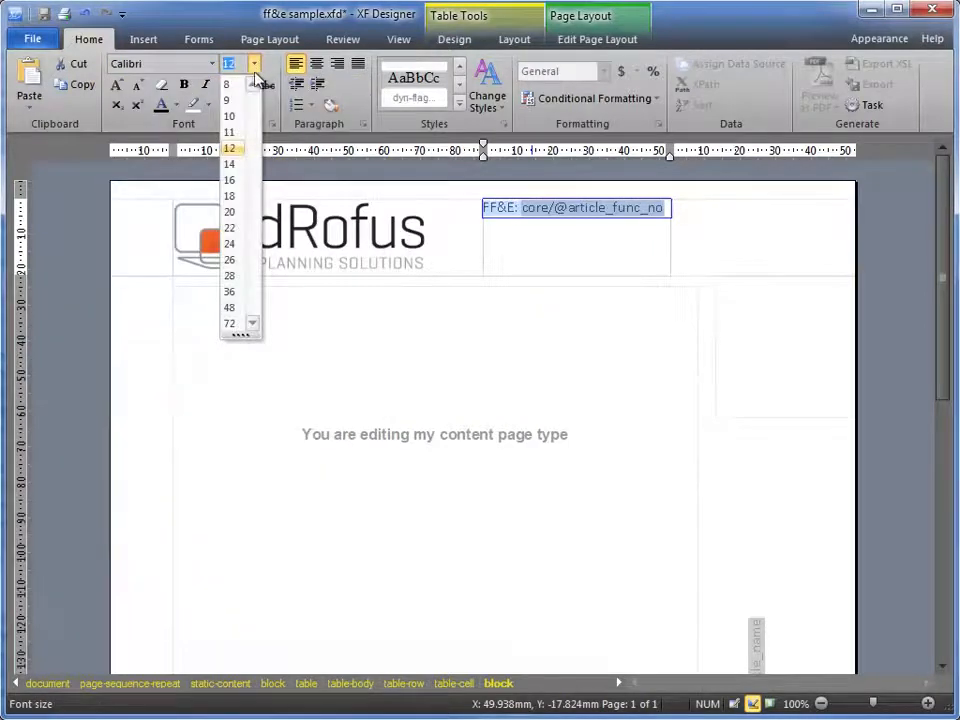
{"action": "left_click", "coordinate": [231, 148]}
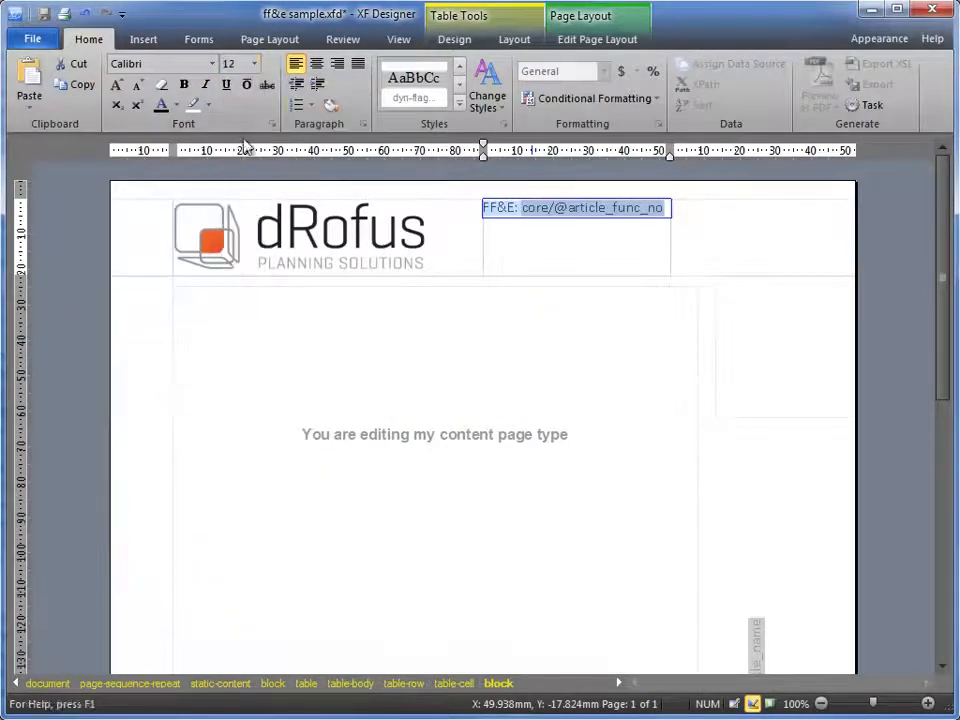
{"action": "left_click", "coordinate": [187, 86]}
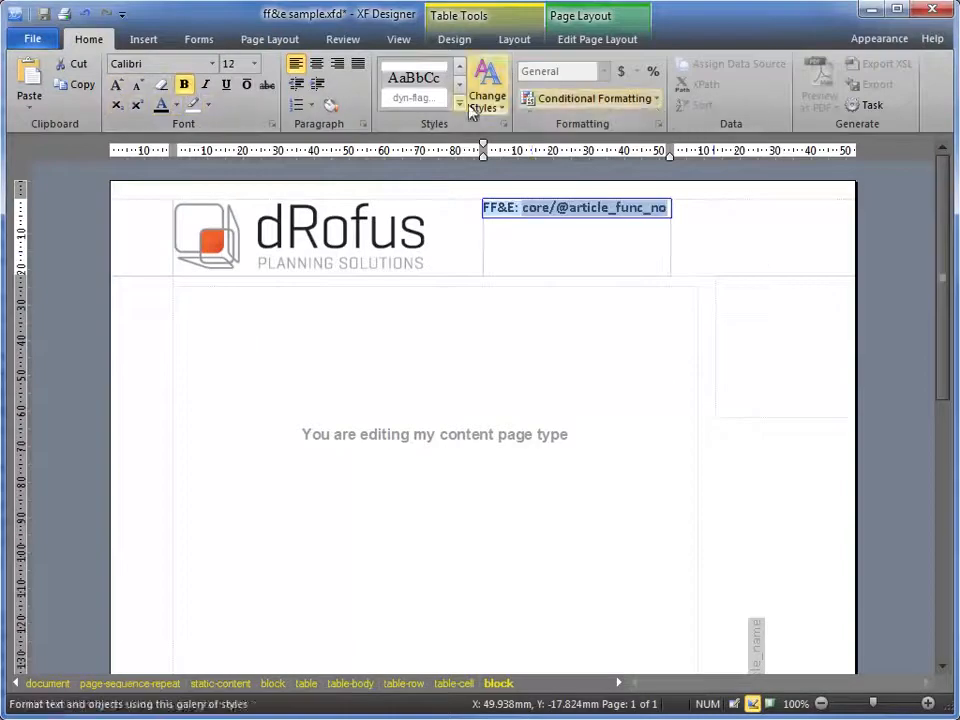
Step: Align the FF&E cell's content to the bottom right and widen its column to about 60 mm, matching the page body's right edge
{"action": "left_click", "coordinate": [516, 42]}
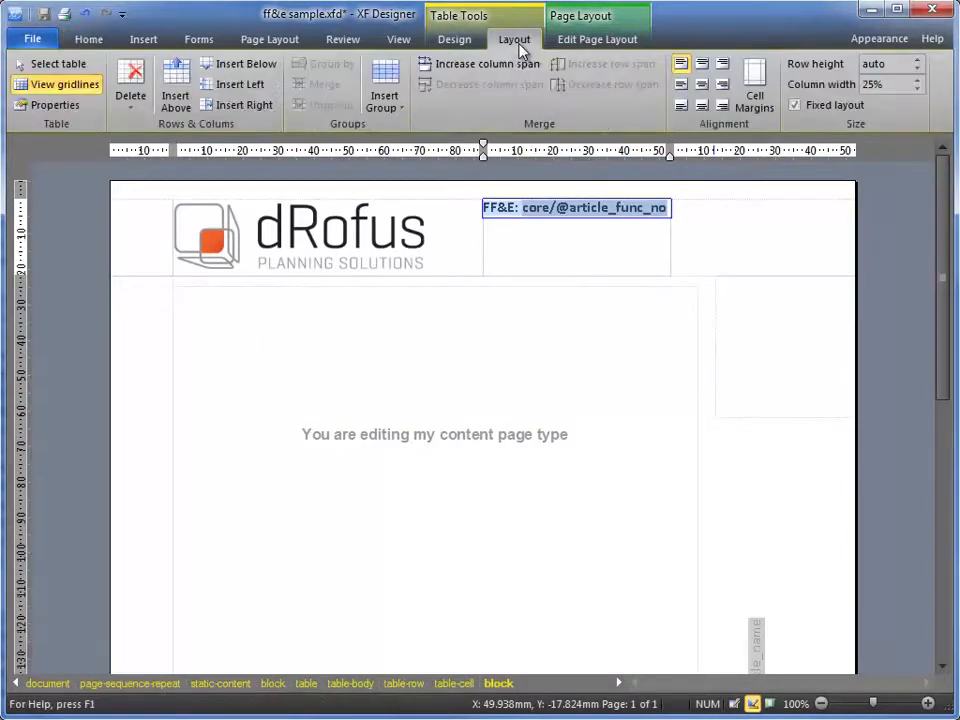
{"action": "left_click", "coordinate": [723, 108]}
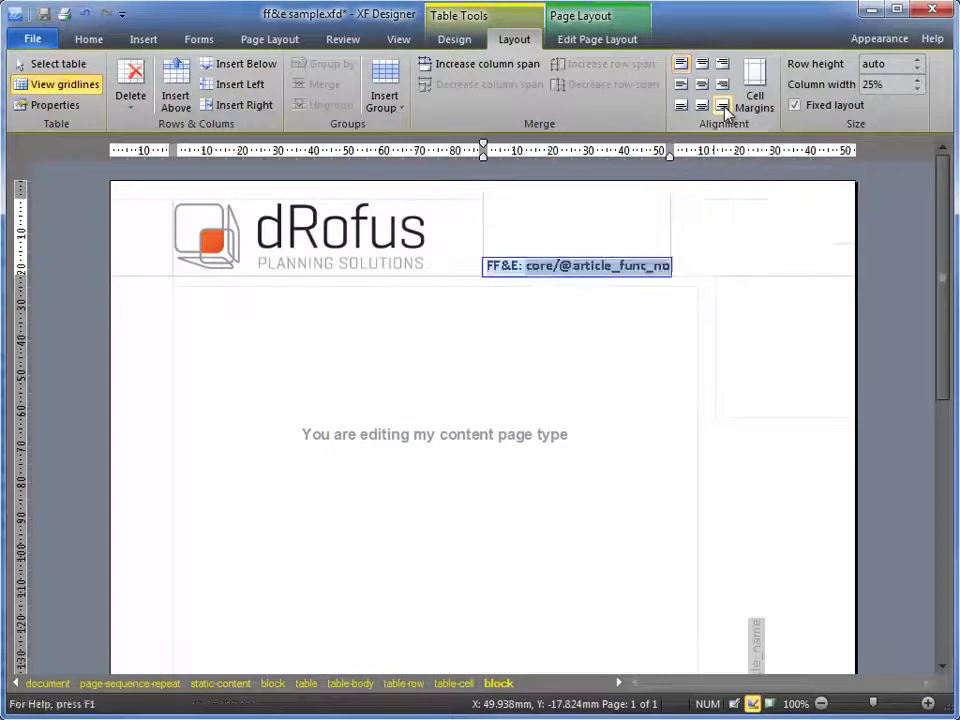
{"action": "left_click_drag", "start_coordinate": [672, 224], "coordinate": [695, 225]}
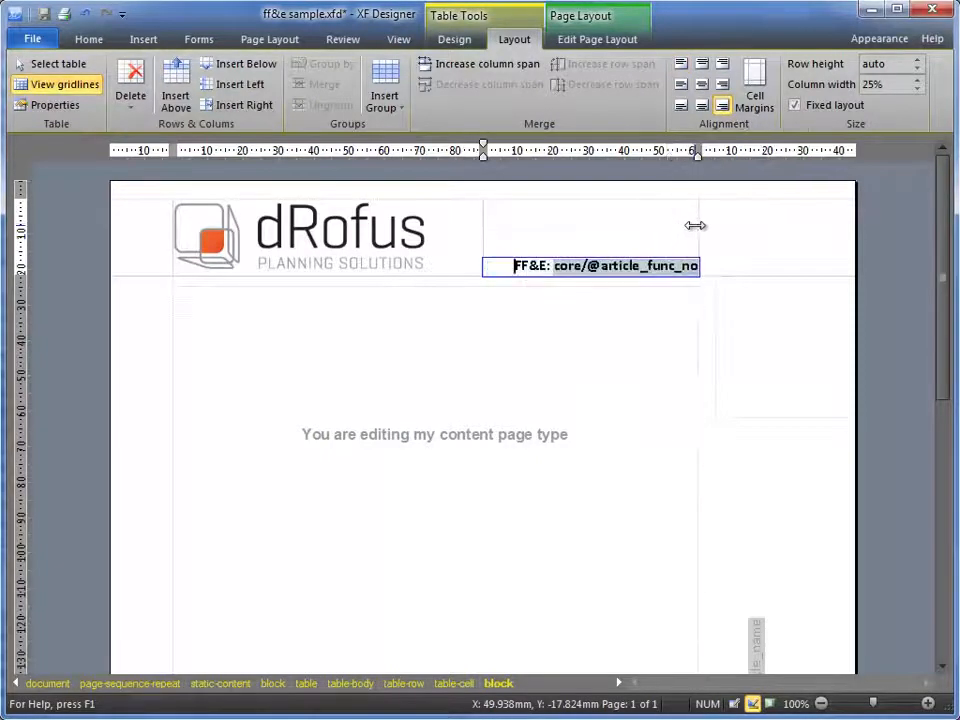
Step: Add a fifth column to the header table after the empty fourth column, keeping the fourth cell active for new content
{"action": "left_click", "coordinate": [757, 236]}
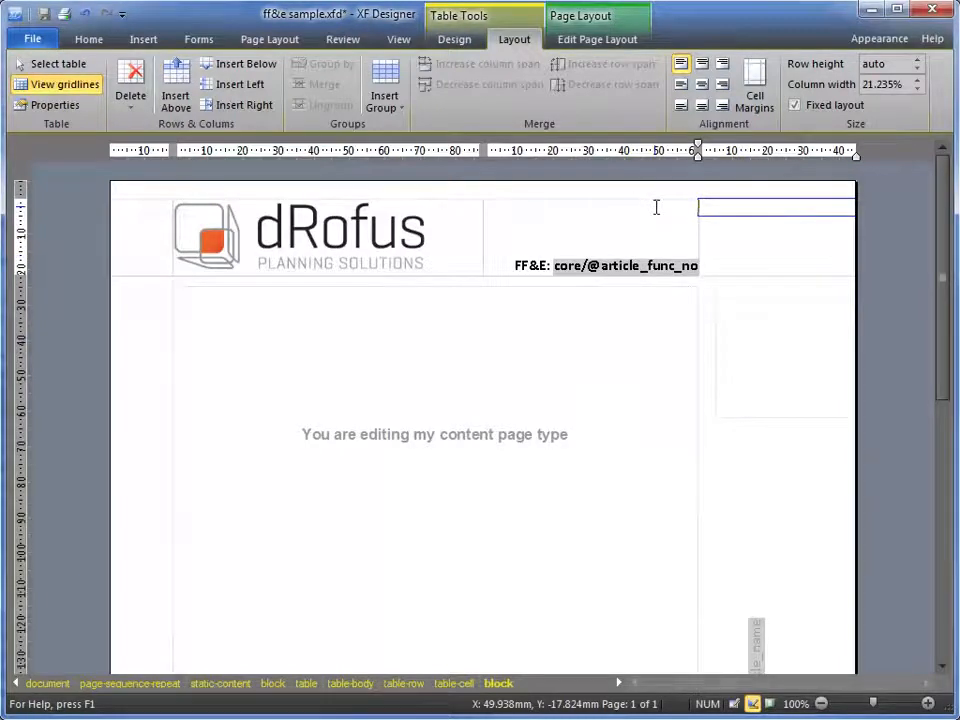
{"action": "left_click", "coordinate": [241, 108]}
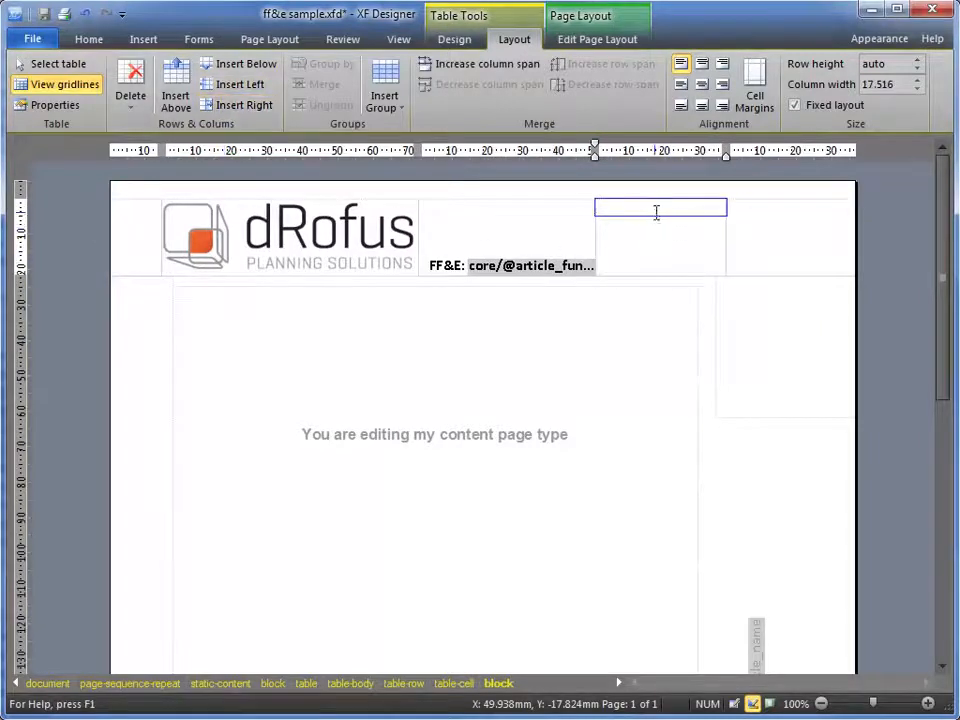
{"action": "left_click", "coordinate": [143, 39]}
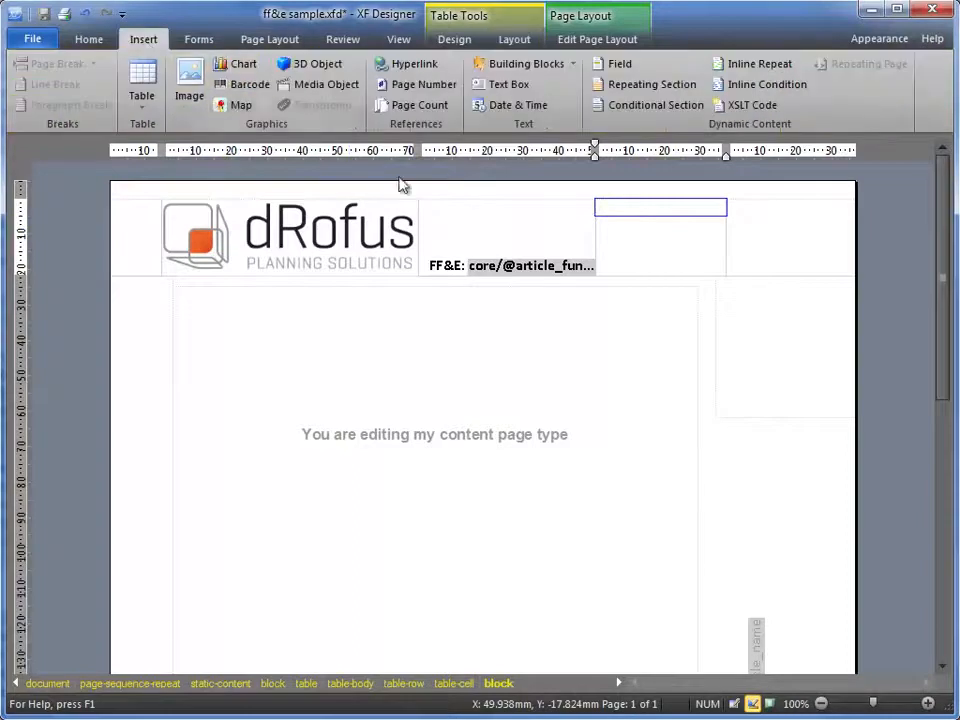
Step: Insert a page number in the empty header cell beside the FF&E field and select it
{"action": "left_click", "coordinate": [420, 84]}
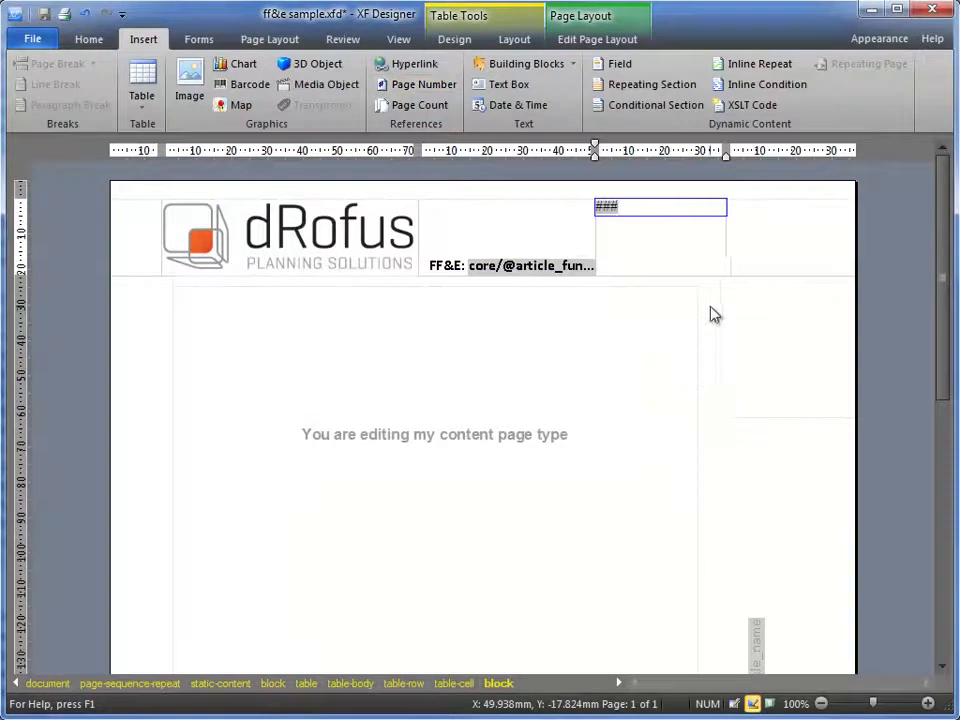
{"action": "left_click", "coordinate": [665, 205]}
{"action": "left_click", "coordinate": [607, 208]}
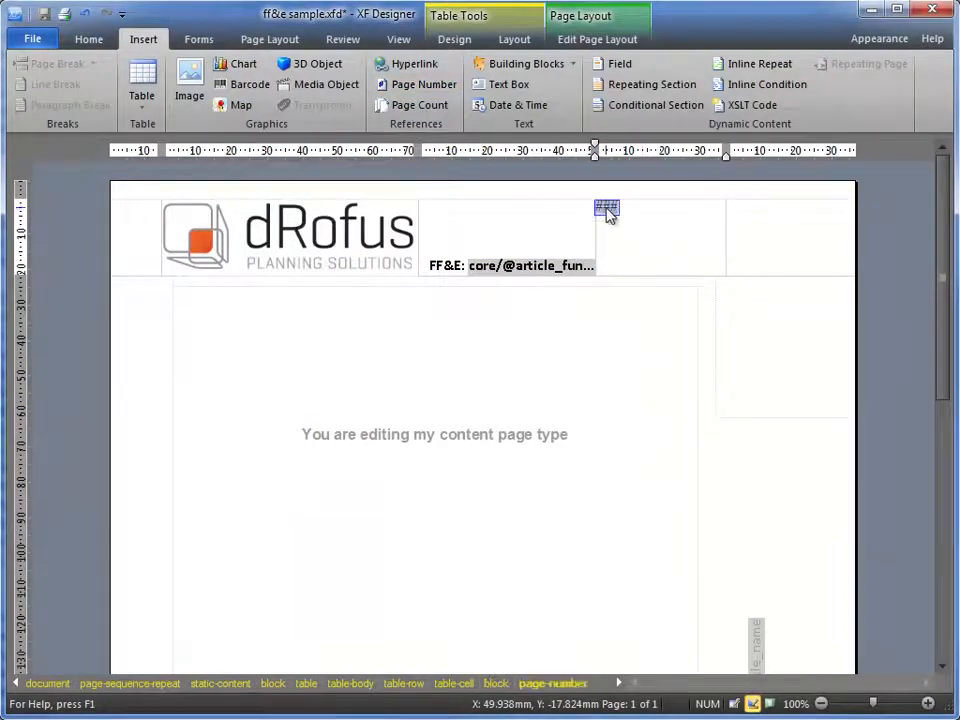
Step: Change the header page number's font to Calibri
{"action": "left_click", "coordinate": [86, 40]}
{"action": "left_click", "coordinate": [211, 65]}
{"action": "type", "text": "cu"}
{"action": "key", "text": "BackSpace"}
{"action": "key", "text": "BackSpace"}
{"action": "type", "text": "alibri"}
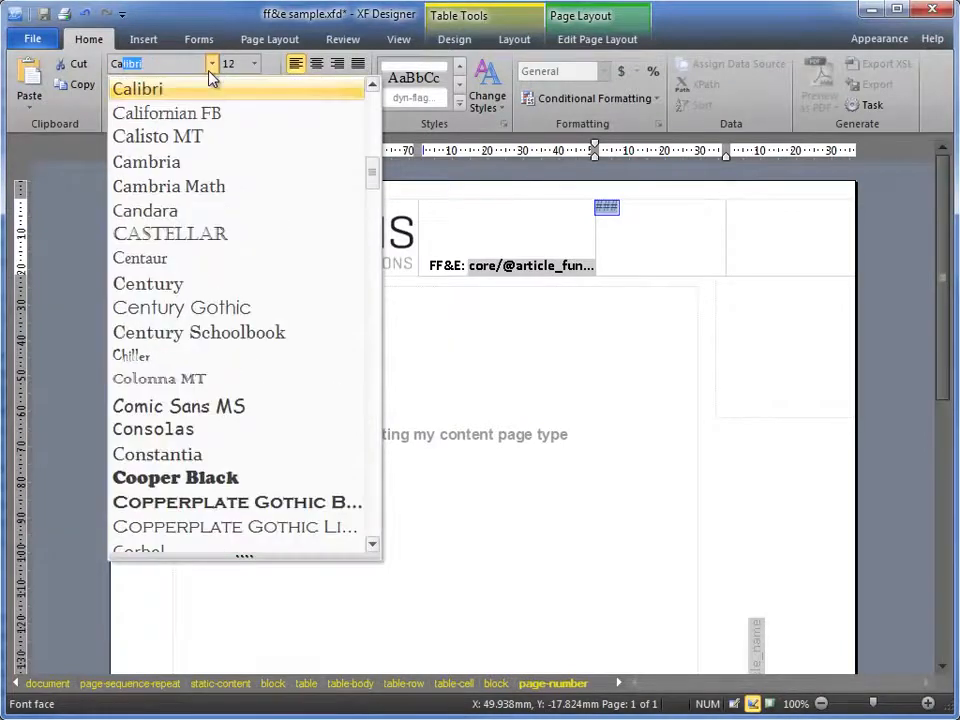
{"action": "left_click", "coordinate": [174, 89]}
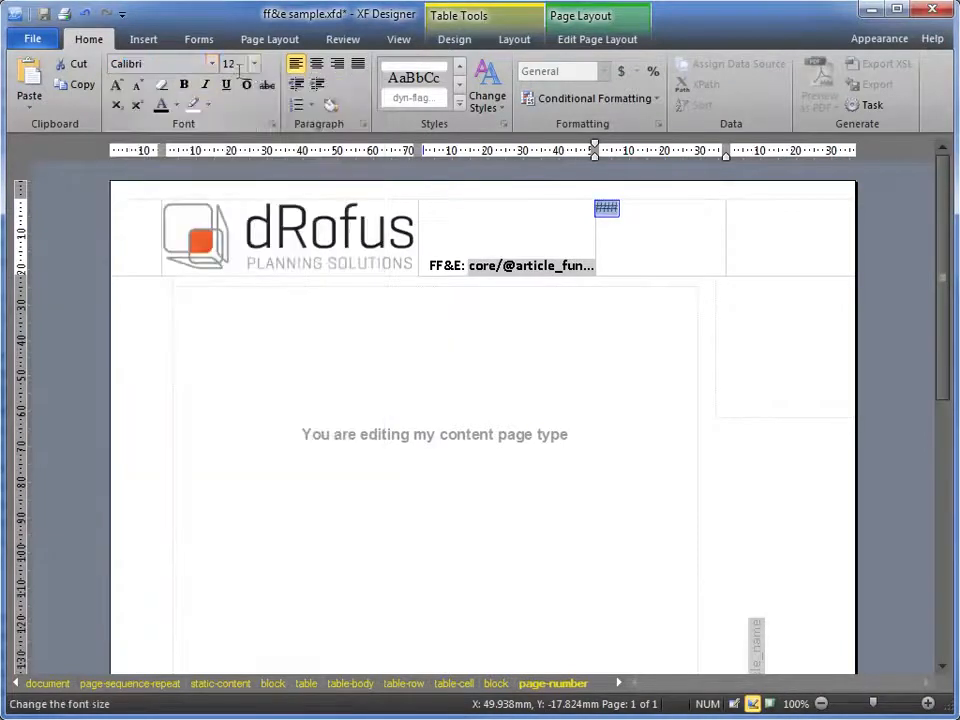
Step: Set the header page number's font size to 24 and its text colour to light grey
{"action": "left_click", "coordinate": [255, 64]}
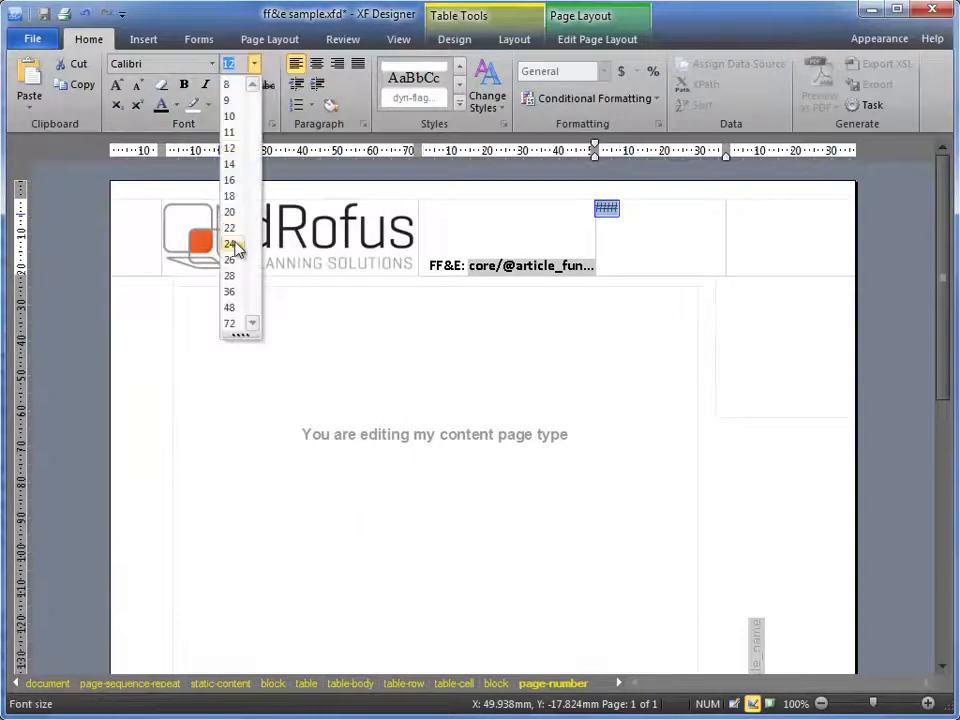
{"action": "left_click", "coordinate": [234, 247]}
{"action": "left_click", "coordinate": [176, 104]}
{"action": "left_click", "coordinate": [209, 180]}
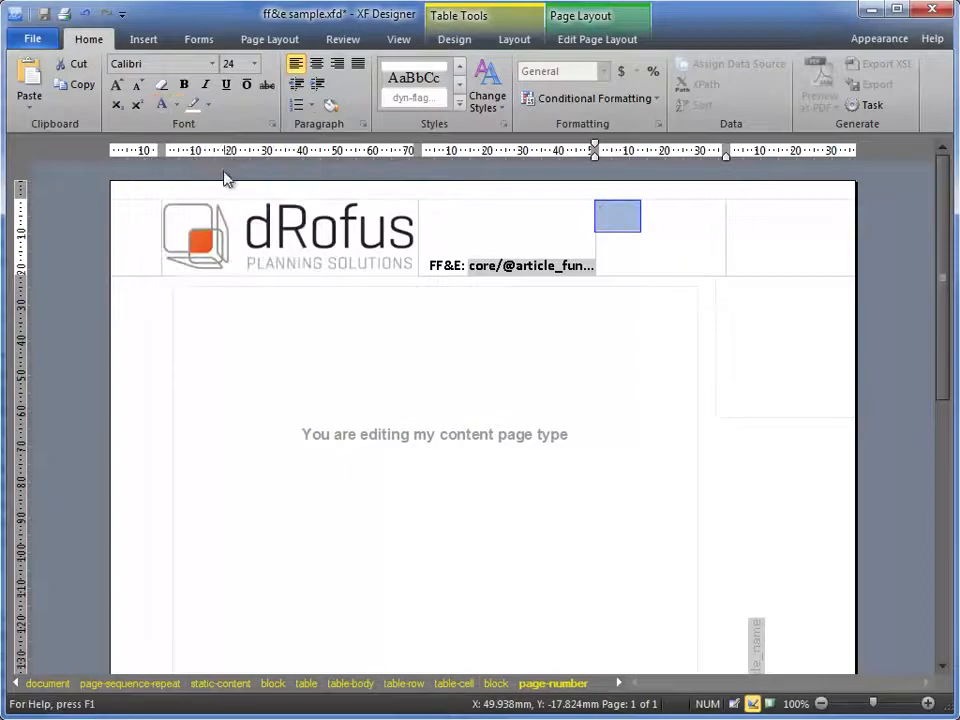
{"action": "left_click", "coordinate": [227, 88]}
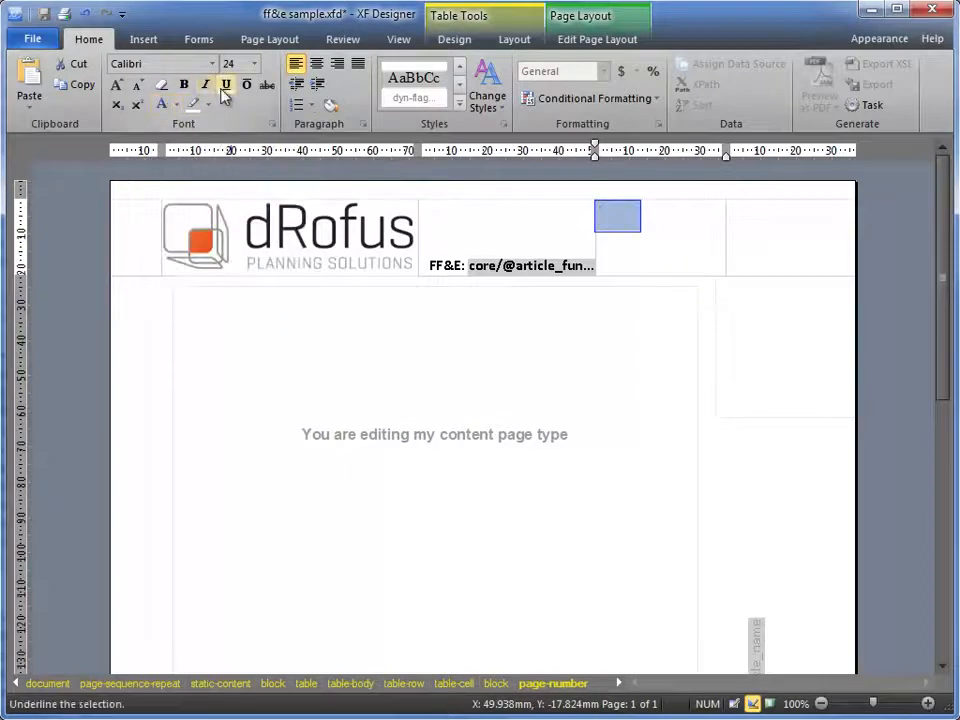
Step: Align the page number bottom-right in its cell and adjust the header columns, making its column about 9% wide and lining the logo up with the body margin
{"action": "left_click", "coordinate": [510, 40]}
{"action": "left_click", "coordinate": [725, 108]}
{"action": "left_click_drag", "start_coordinate": [726, 228], "coordinate": [765, 231]}
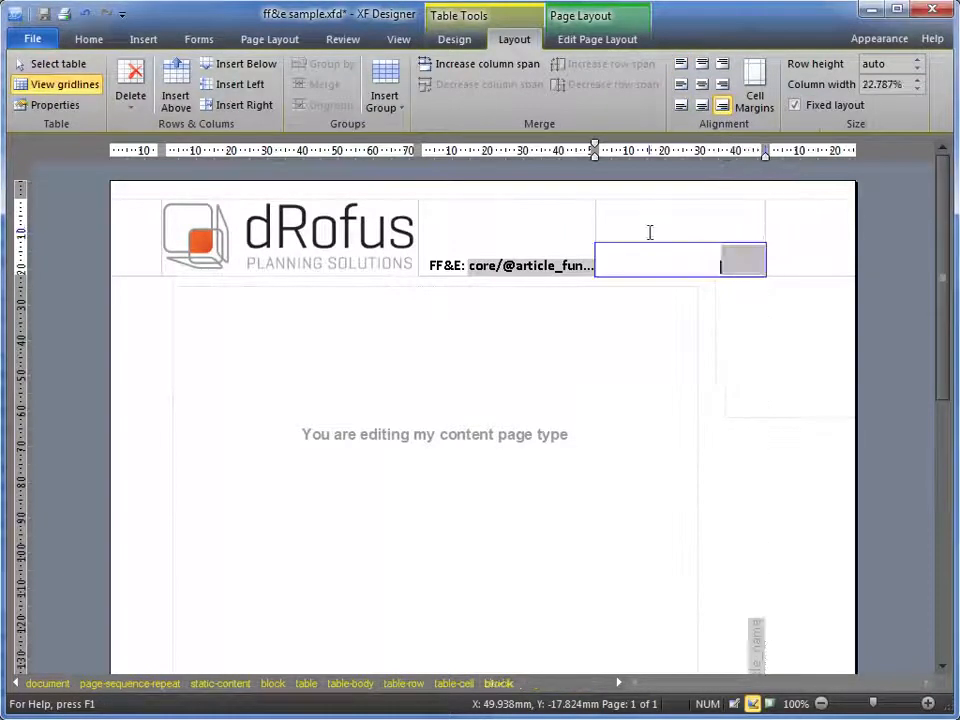
{"action": "left_click_drag", "start_coordinate": [596, 223], "coordinate": [697, 233]}
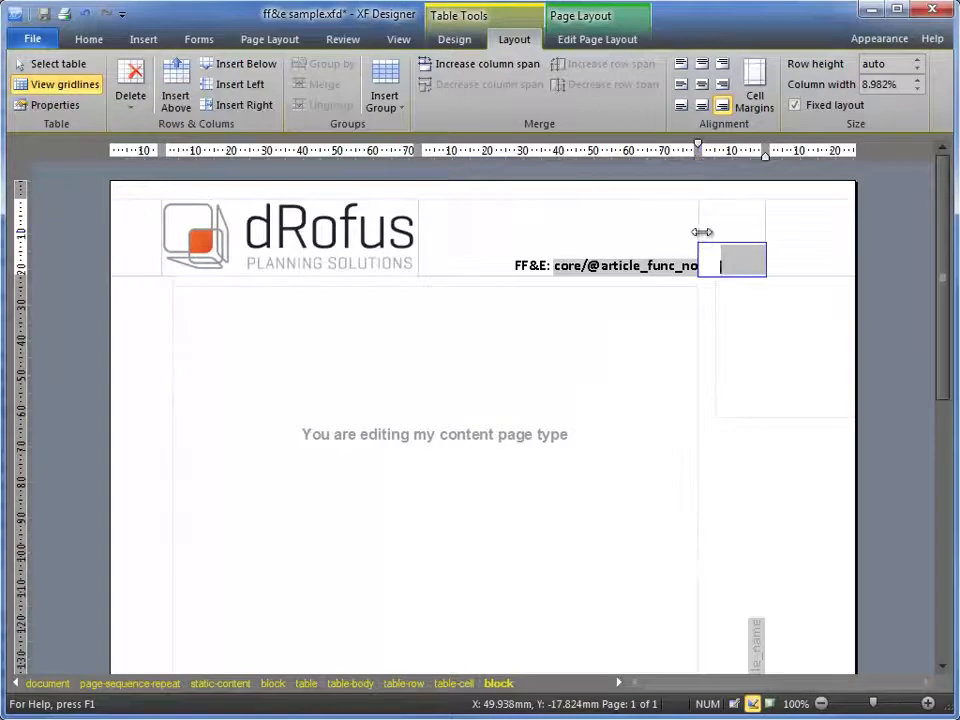
{"action": "mouse_move", "coordinate": [164, 222]}
{"action": "left_mouse_down"}
{"action": "mouse_move", "coordinate": [180, 222]}
{"action": "mouse_move", "coordinate": [172, 230]}
{"action": "left_mouse_up"}
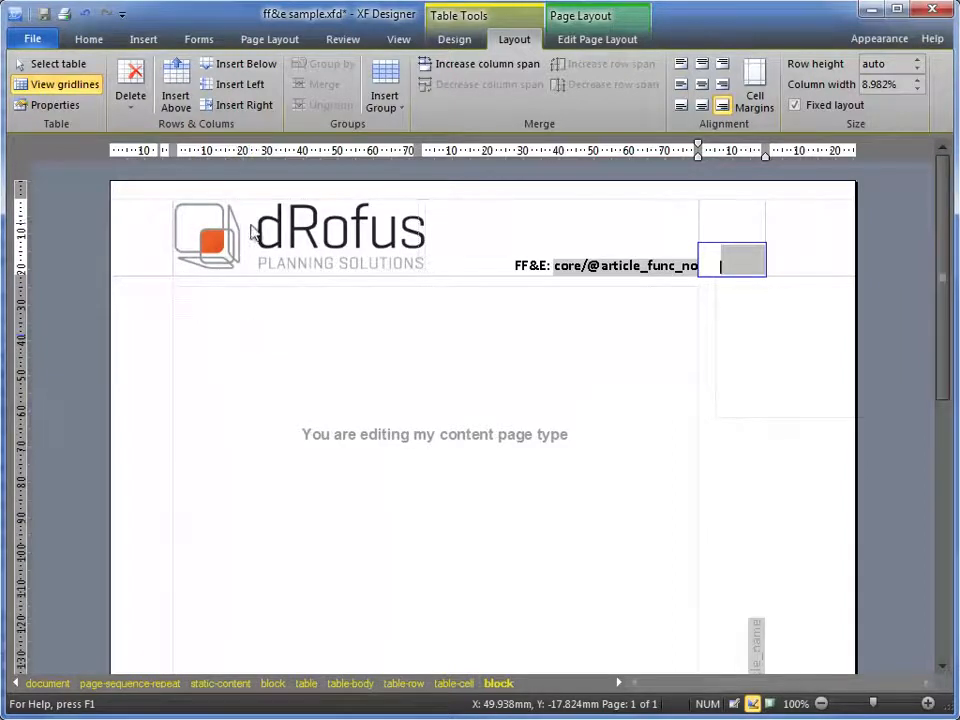
Step: Close header editing with the page master changes saved, and open the page footer for editing
{"action": "double_click", "coordinate": [351, 381]}
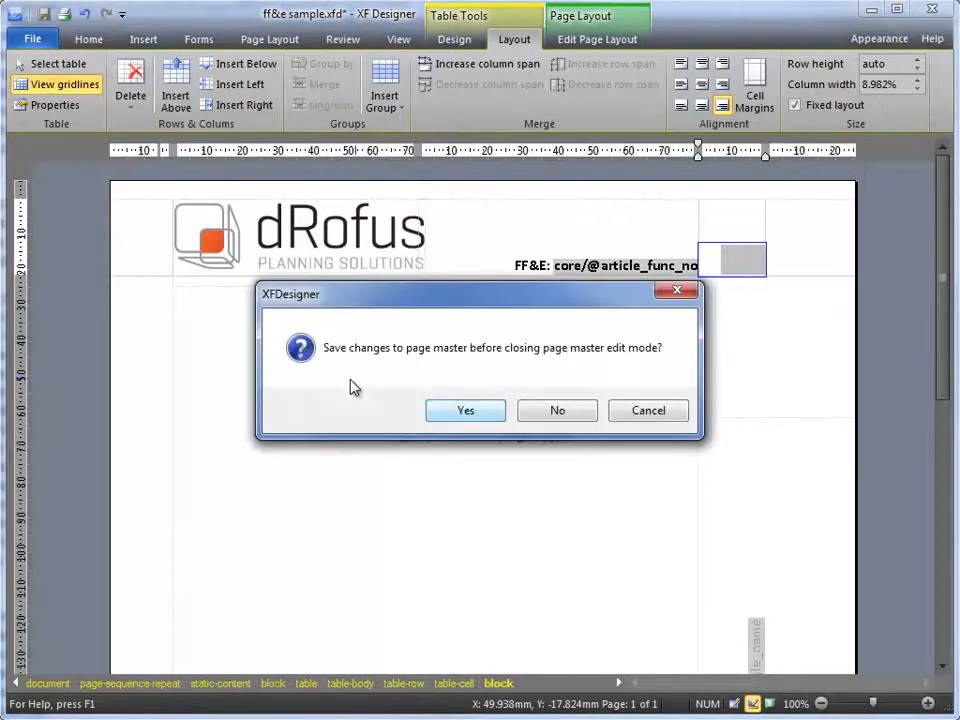
{"action": "key", "text": "Return"}
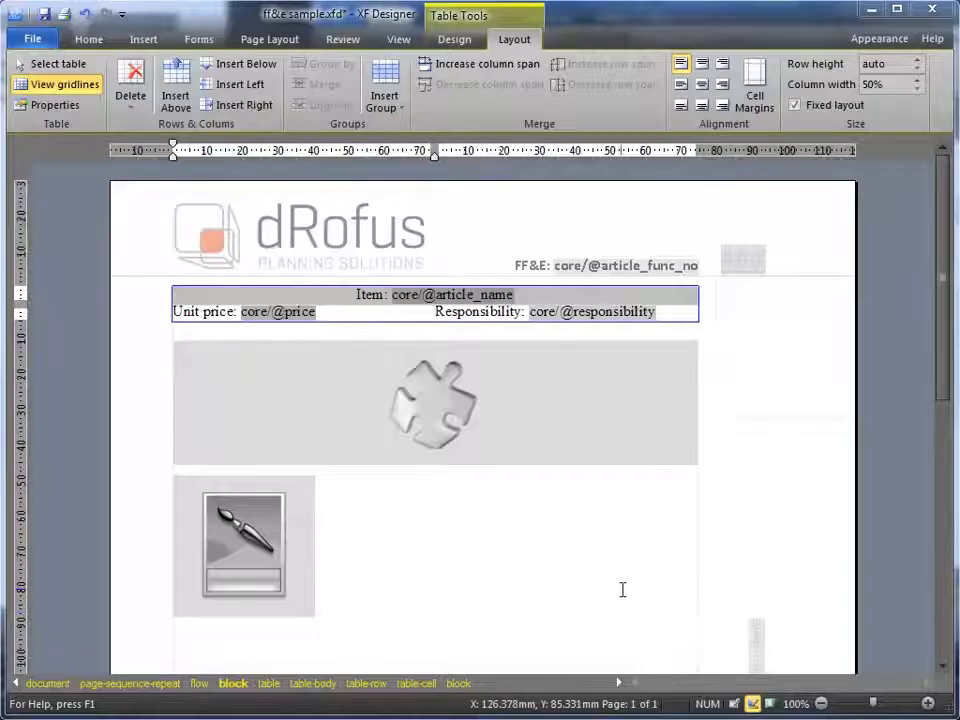
{"action": "left_click", "coordinate": [562, 550]}
{"action": "scroll", "coordinate": [563, 550], "scroll_direction": "down", "scroll_amount": 10}
{"action": "scroll", "coordinate": [563, 550], "scroll_direction": "down", "scroll_amount": 1}
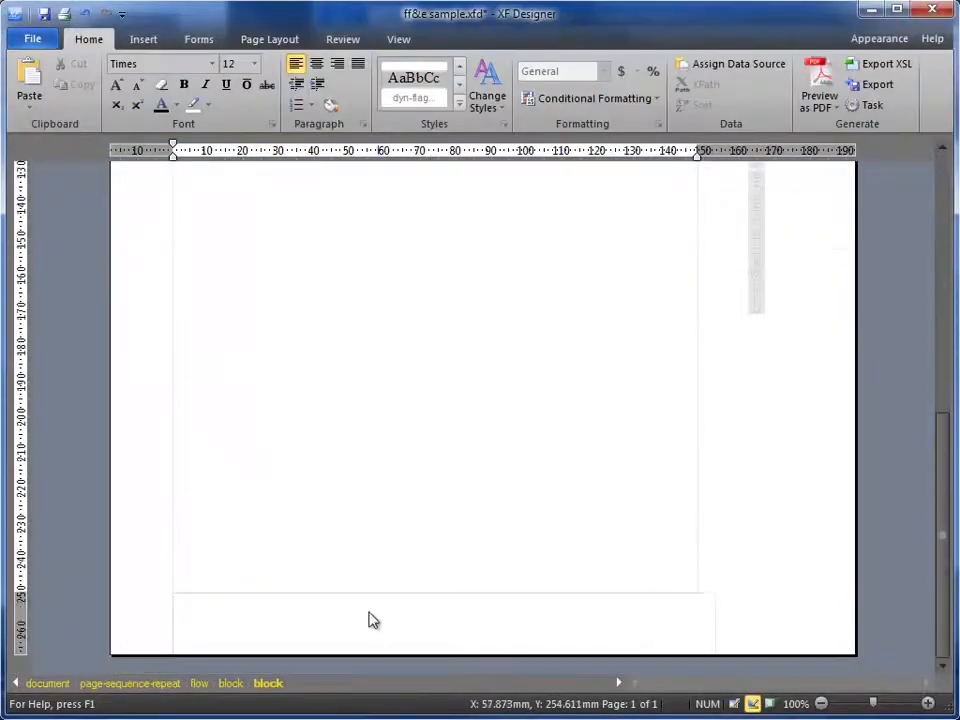
{"action": "double_click", "coordinate": [289, 624]}
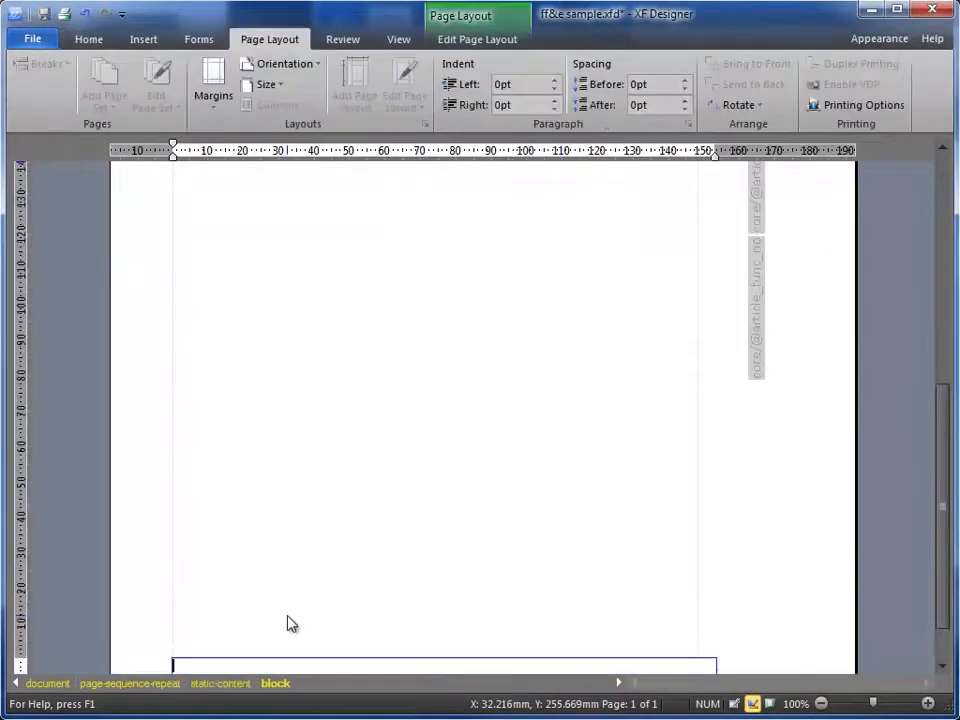
Step: Enter "My Report (C) My company" on the second line of the footer
{"action": "key", "text": "Return"}
{"action": "type", "text": "My Reprot"}
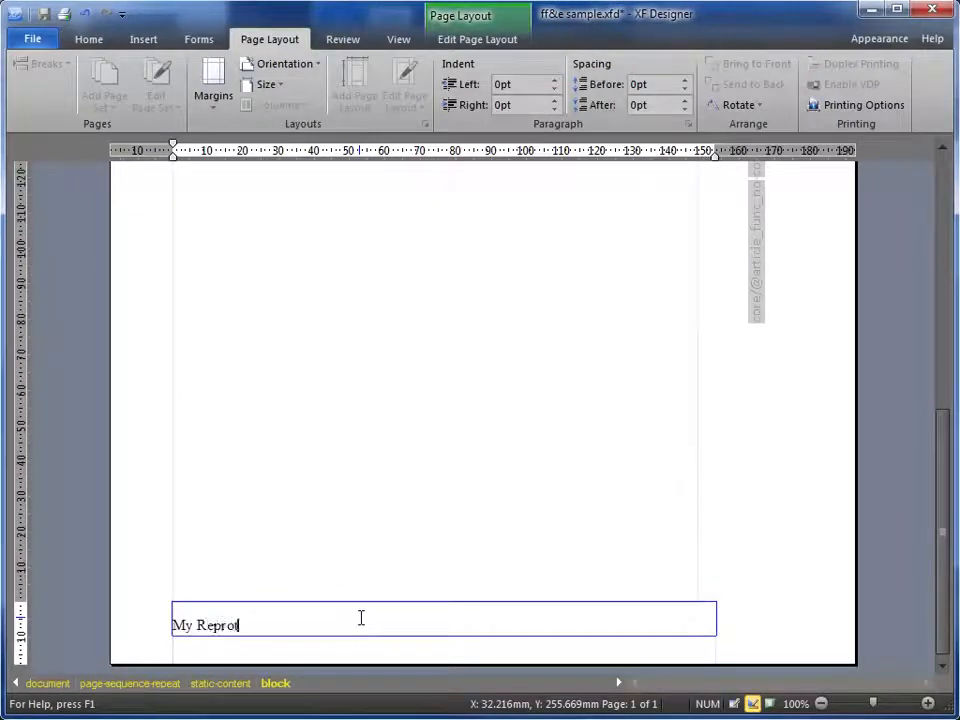
{"action": "key", "text": "BackSpace"}
{"action": "key", "text": "BackSpace"}
{"action": "key", "text": "BackSpace"}
{"action": "type", "text": "ort (C) My company"}
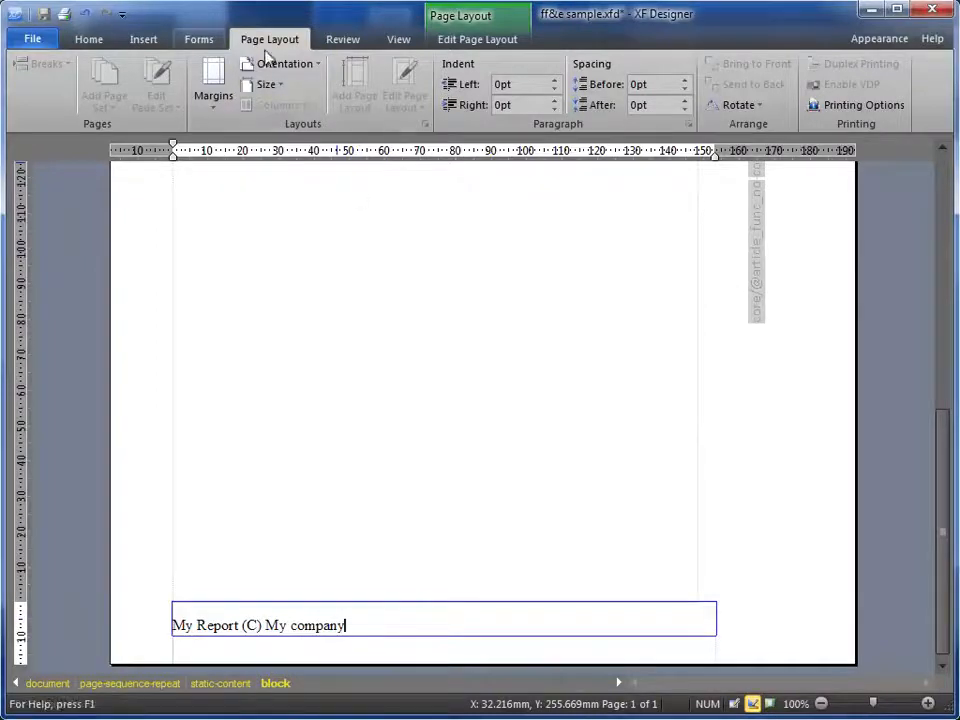
Step: Show the element properties and format the whole footer text in Calibri with a light grey colour
{"action": "left_click", "coordinate": [400, 39]}
{"action": "left_click", "coordinate": [162, 88]}
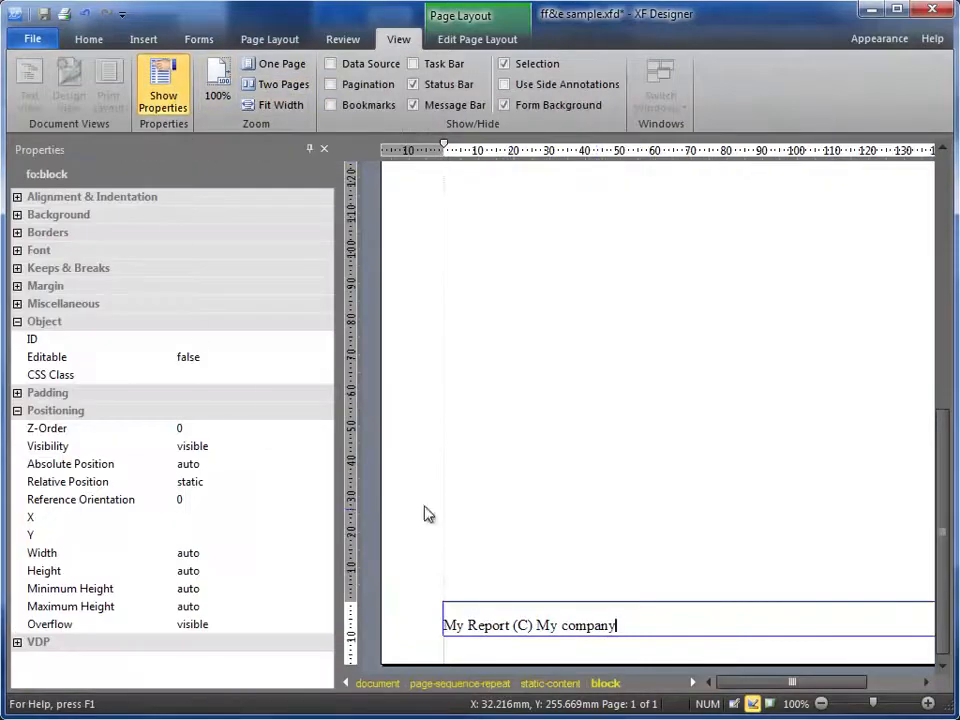
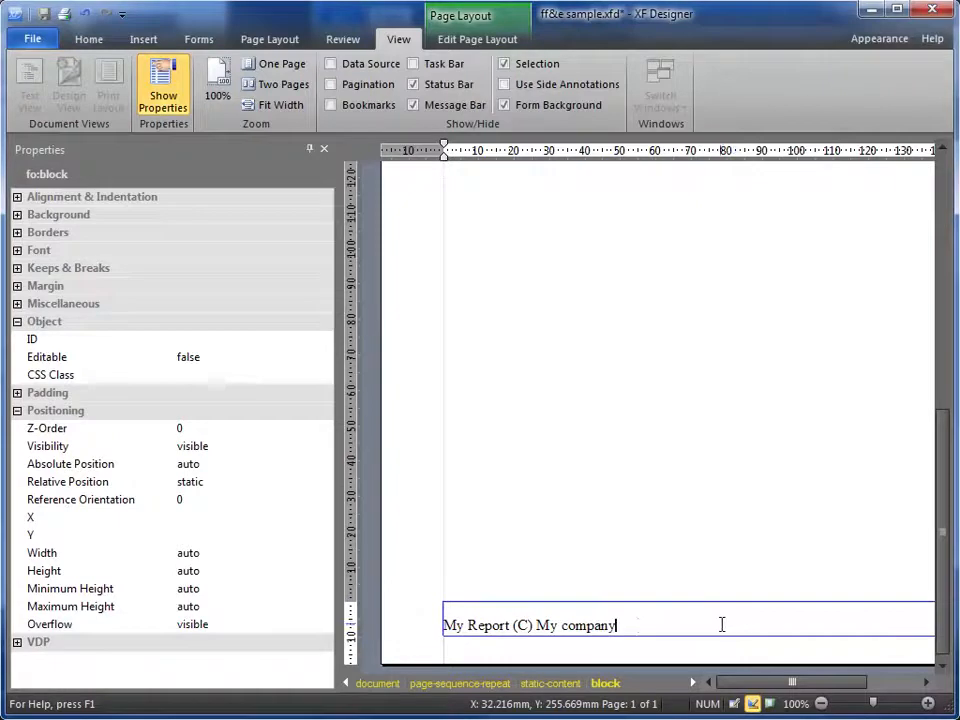
{"action": "triple_click", "coordinate": [636, 626]}
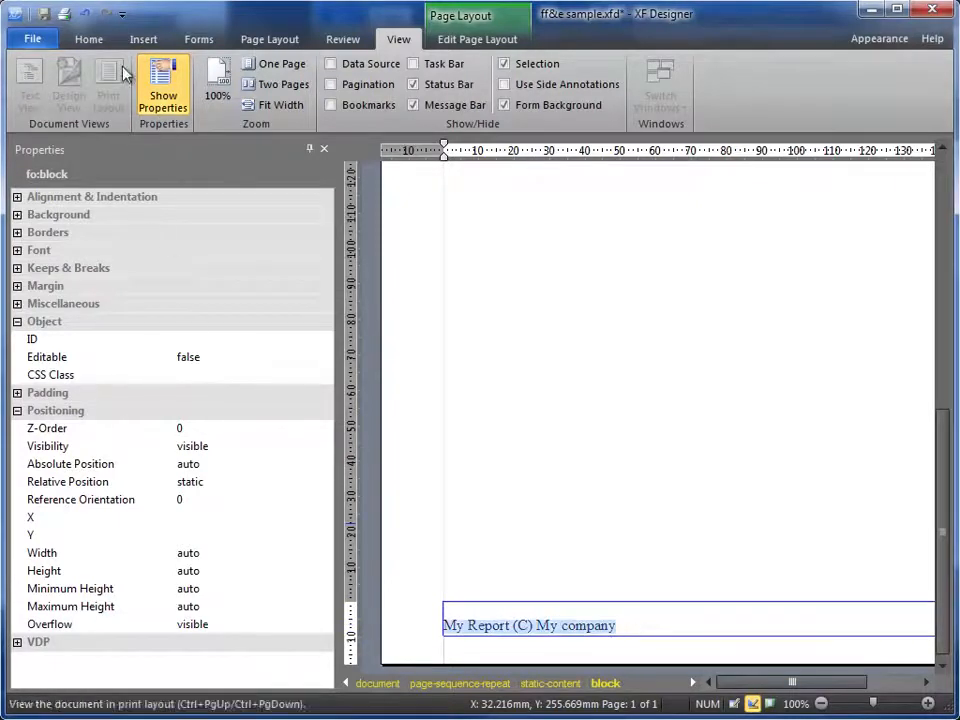
{"action": "left_click", "coordinate": [89, 40]}
{"action": "left_click", "coordinate": [212, 64]}
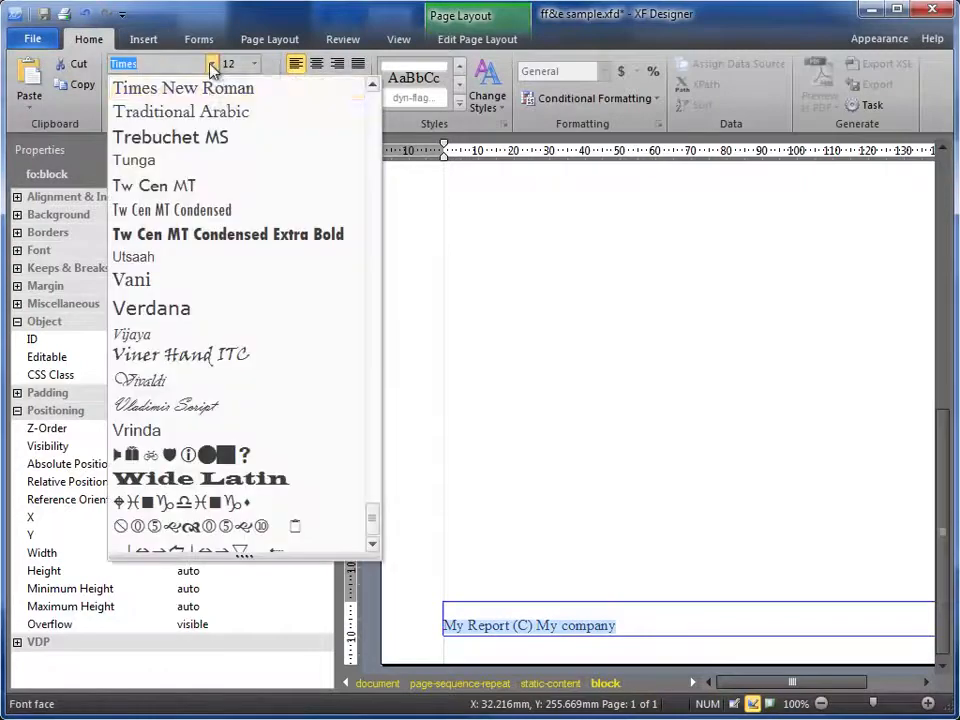
{"action": "type", "text": "Calibri"}
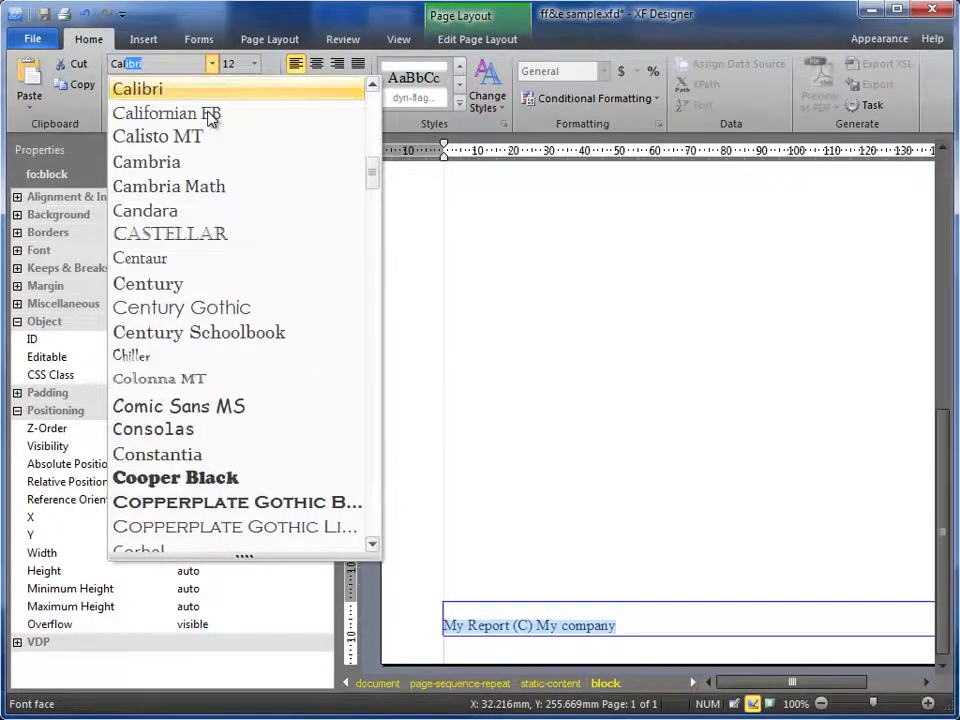
{"action": "left_click", "coordinate": [176, 88]}
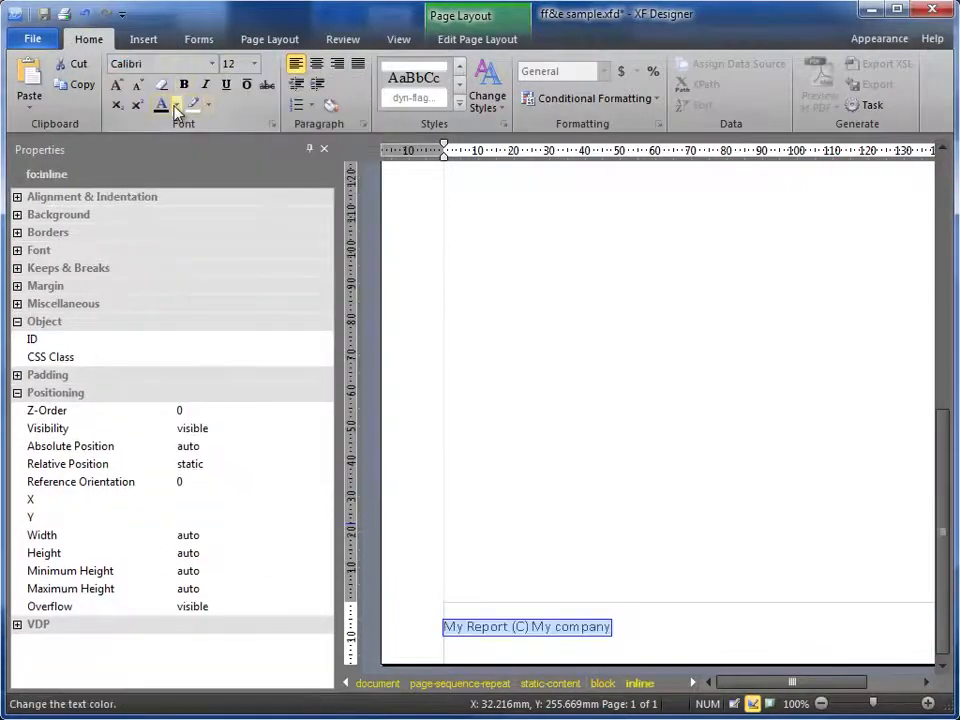
{"action": "left_click", "coordinate": [176, 110]}
{"action": "left_click", "coordinate": [207, 183]}
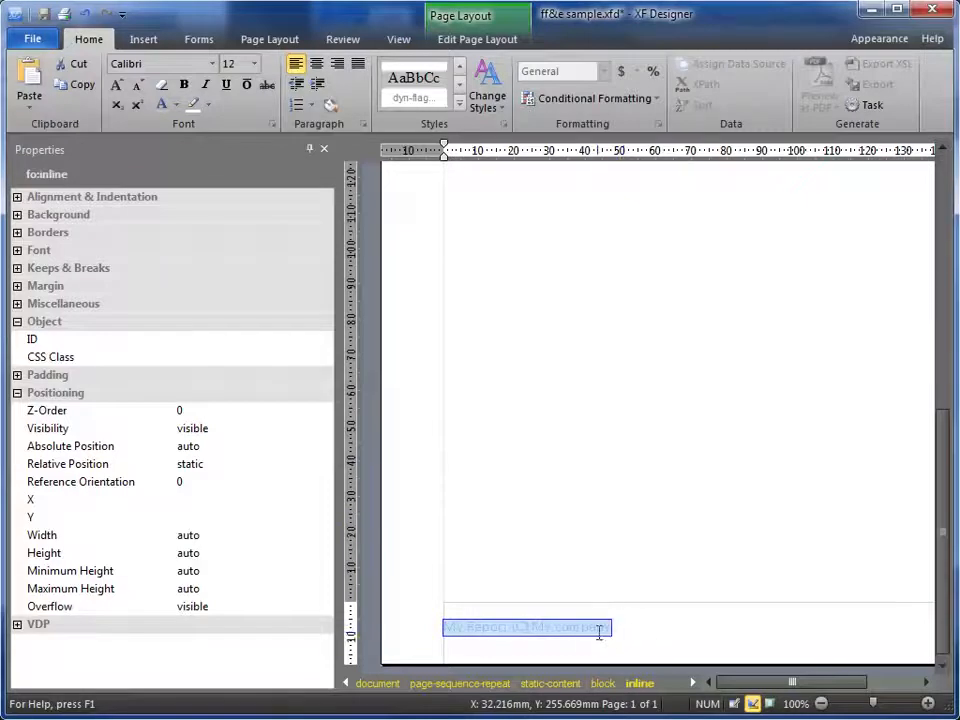
Step: Give the block containing the footer text a solid bottom border in rgb(192,192,192)
{"action": "left_click", "coordinate": [505, 630]}
{"action": "left_click", "coordinate": [605, 683]}
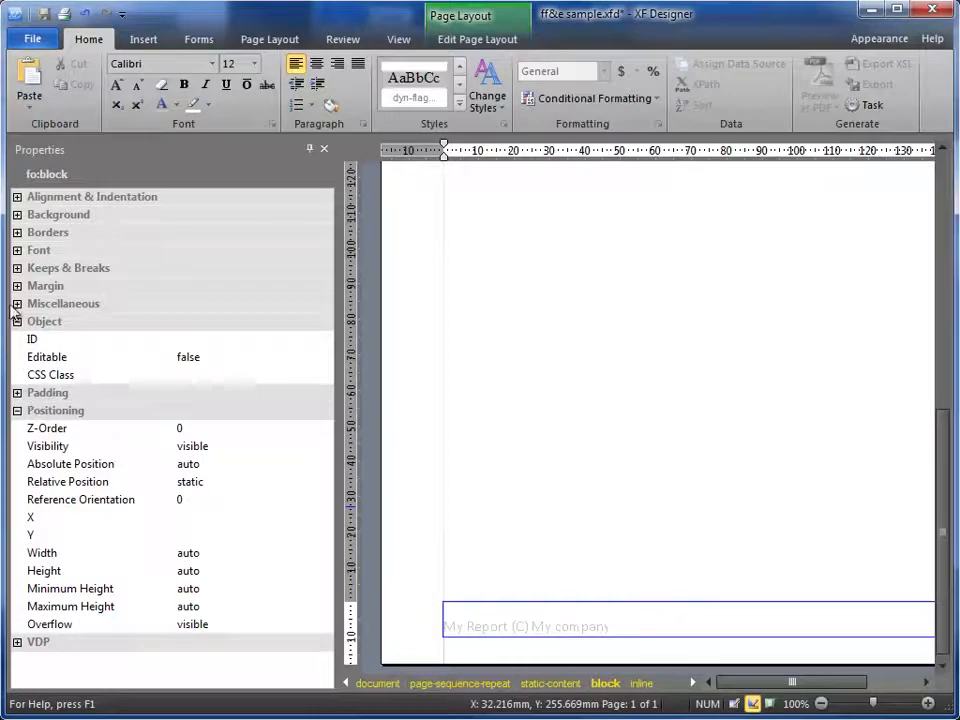
{"action": "left_click", "coordinate": [17, 233]}
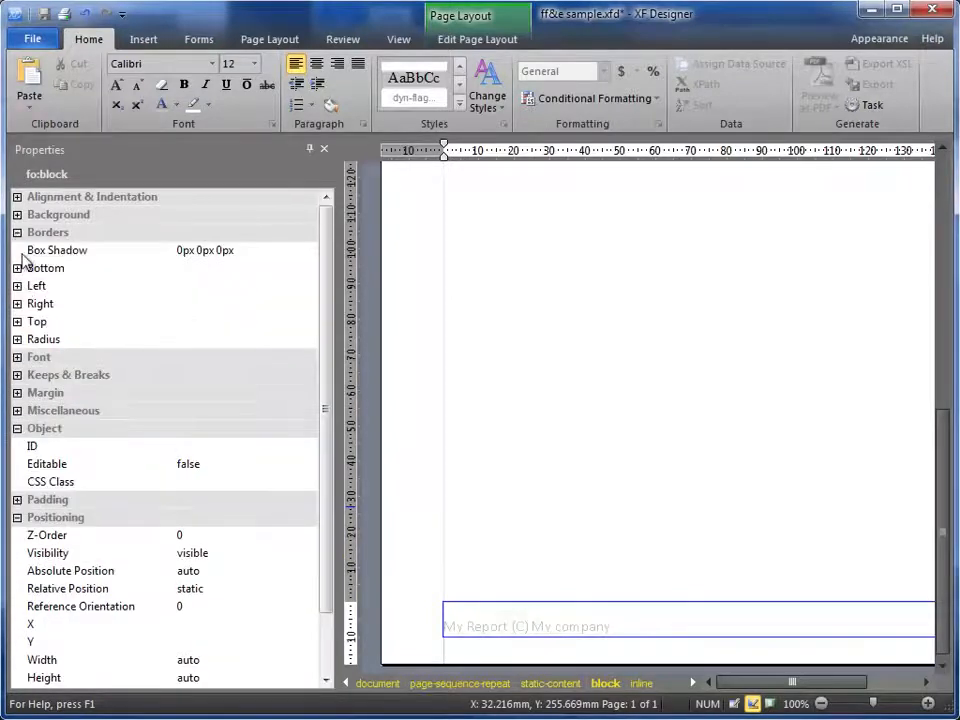
{"action": "left_click", "coordinate": [17, 268]}
{"action": "left_click", "coordinate": [204, 288]}
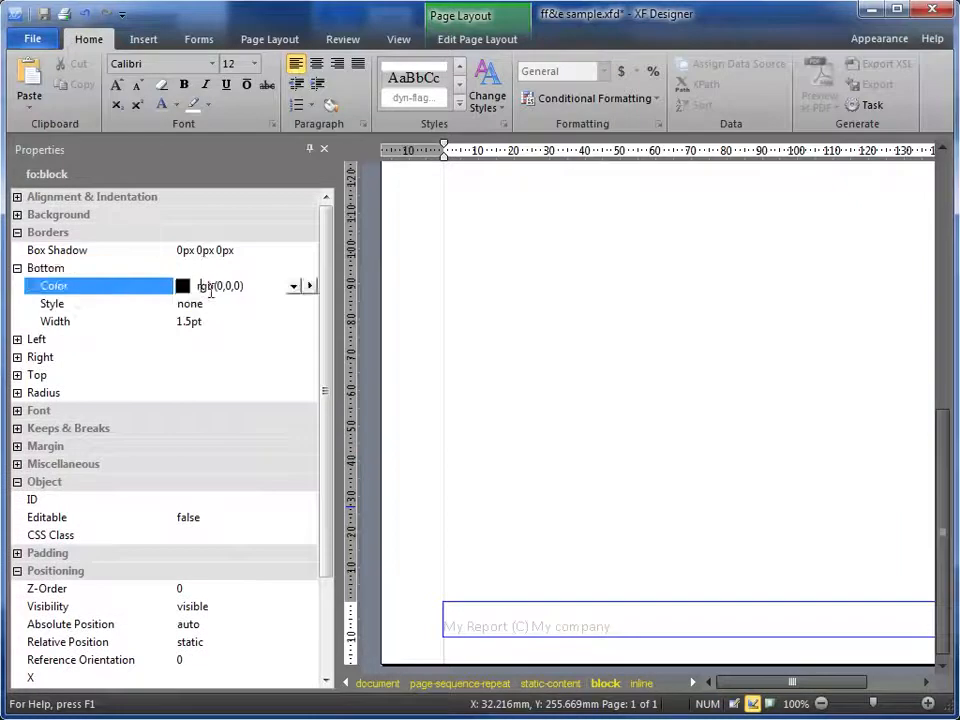
{"action": "left_click", "coordinate": [293, 287]}
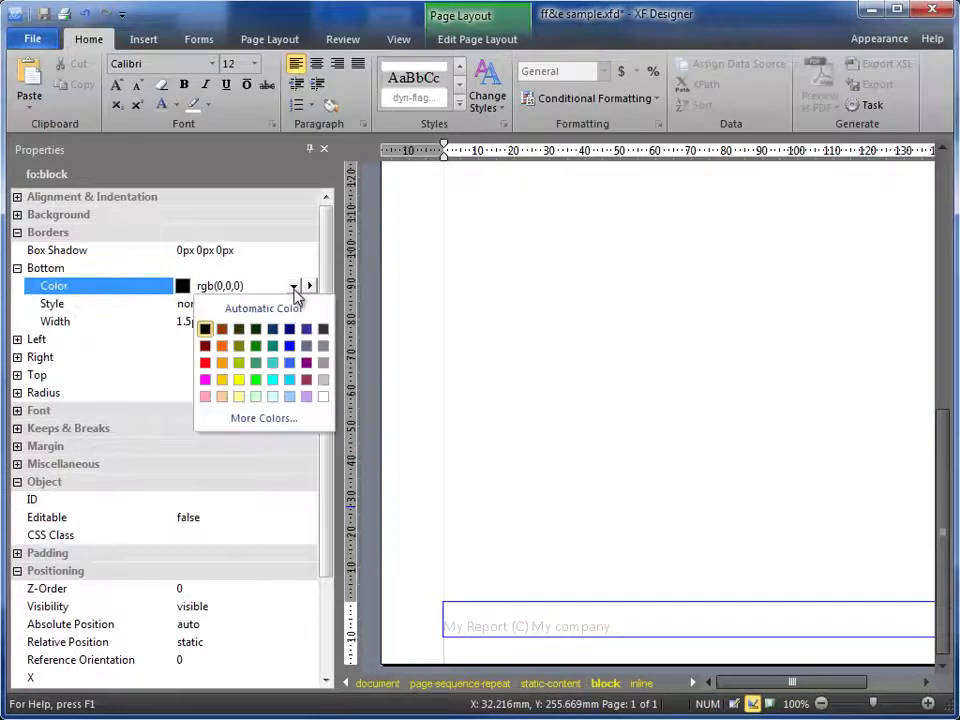
{"action": "left_click", "coordinate": [317, 382]}
{"action": "left_click", "coordinate": [225, 304]}
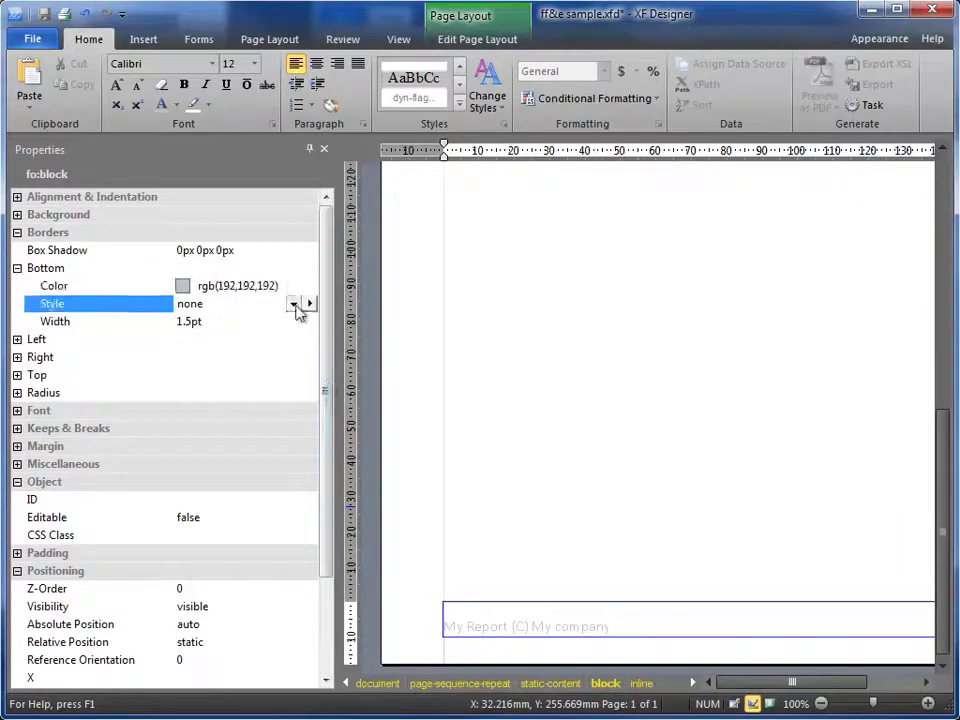
{"action": "left_click", "coordinate": [293, 304]}
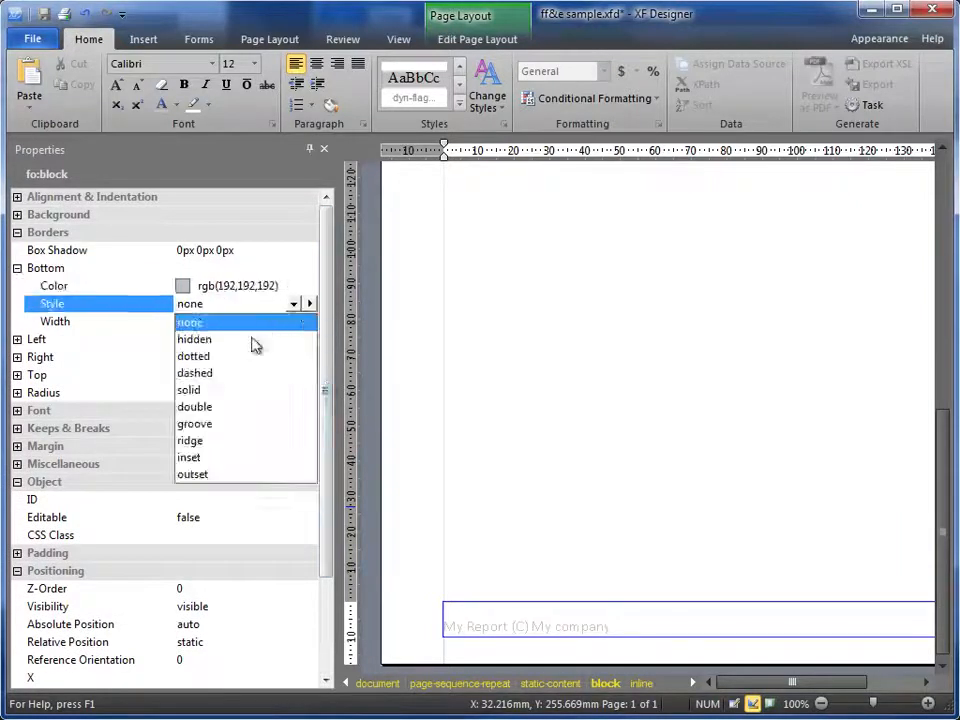
{"action": "left_click", "coordinate": [200, 390]}
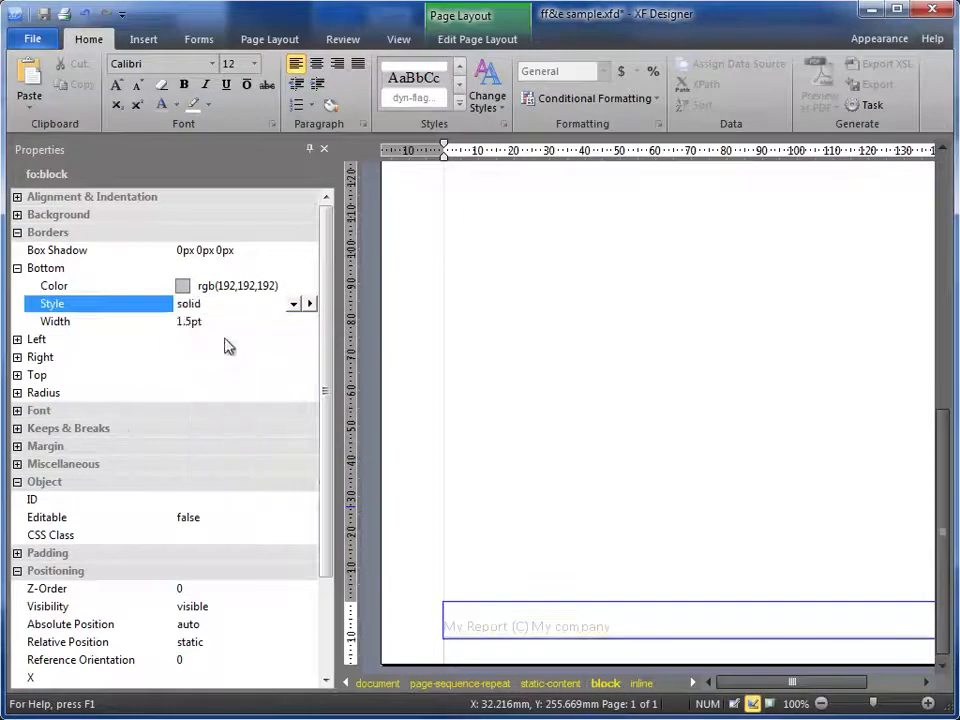
Step: Set the footer block's bottom border width to 2pt
{"action": "left_click", "coordinate": [275, 324]}
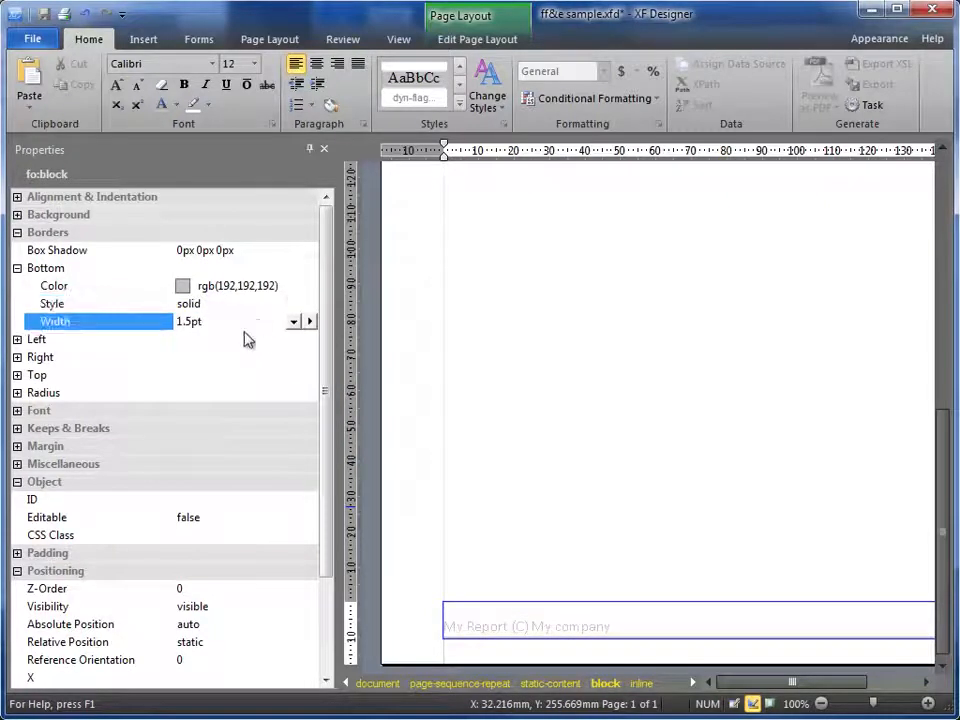
{"action": "key", "text": "Right"}
{"action": "key", "text": "shift+Left"}
{"action": "key", "text": "shift+Left"}
{"action": "key", "text": "shift+Left"}
{"action": "type", "text": "2"}
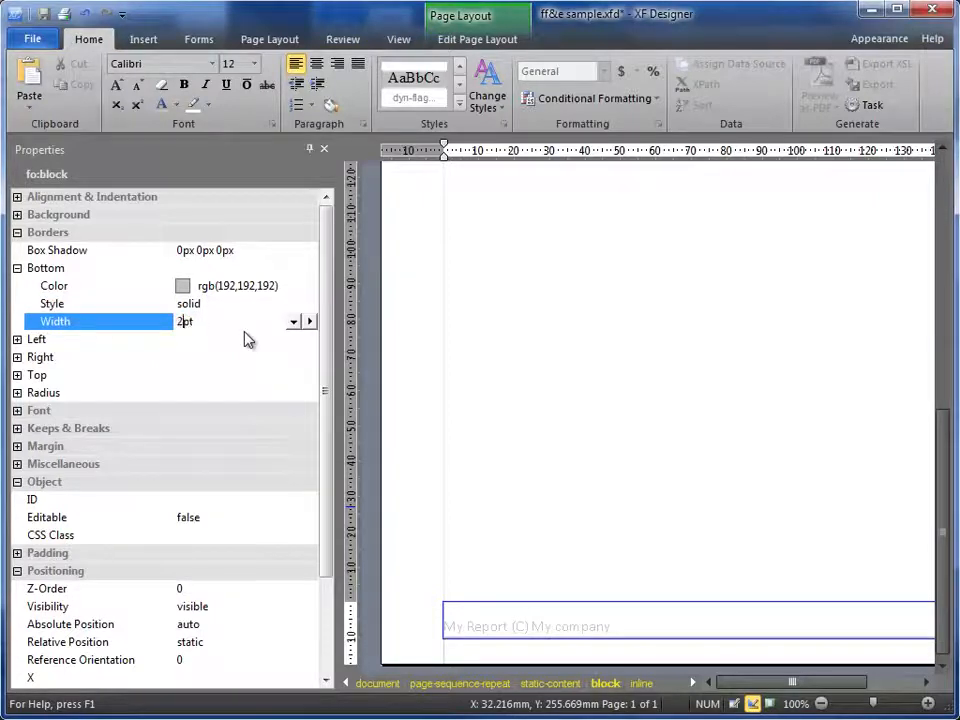
{"action": "left_click", "coordinate": [217, 304]}
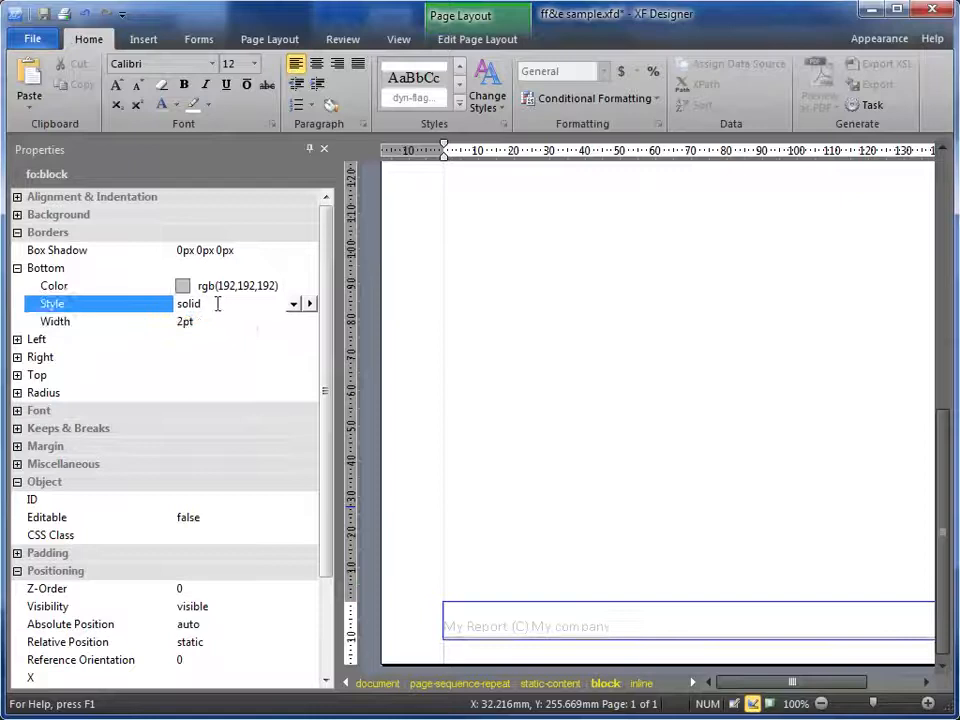
Step: Leave footer editing and save the changes to the page master
{"action": "left_click", "coordinate": [483, 549]}
{"action": "left_click", "coordinate": [546, 620]}
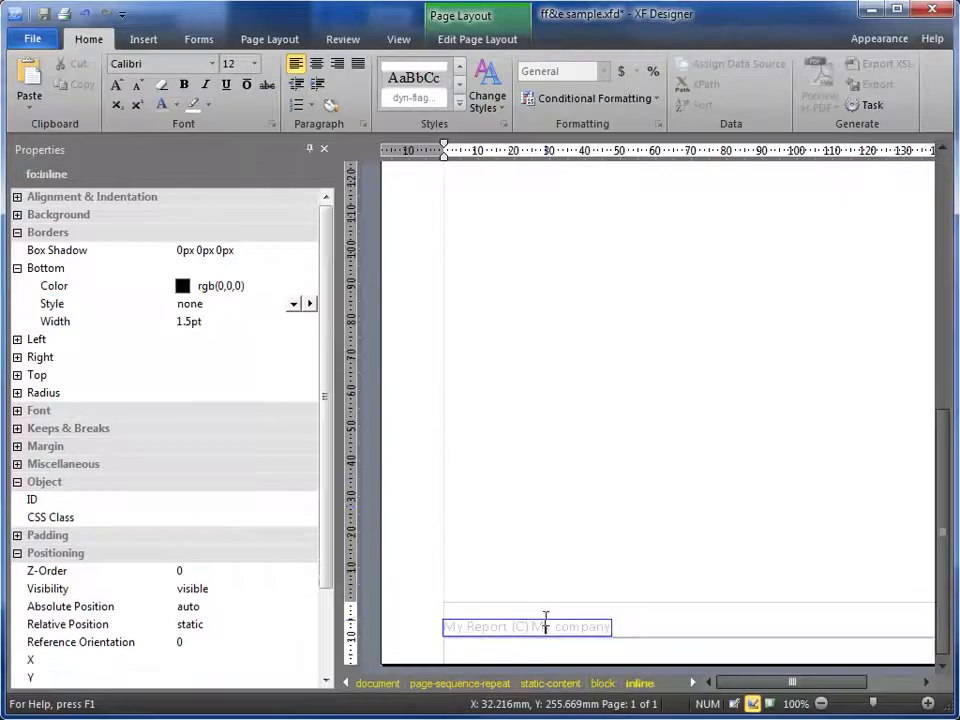
{"action": "left_click_drag", "start_coordinate": [736, 684], "coordinate": [621, 684]}
{"action": "double_click", "coordinate": [540, 506]}
{"action": "left_click", "coordinate": [490, 414]}
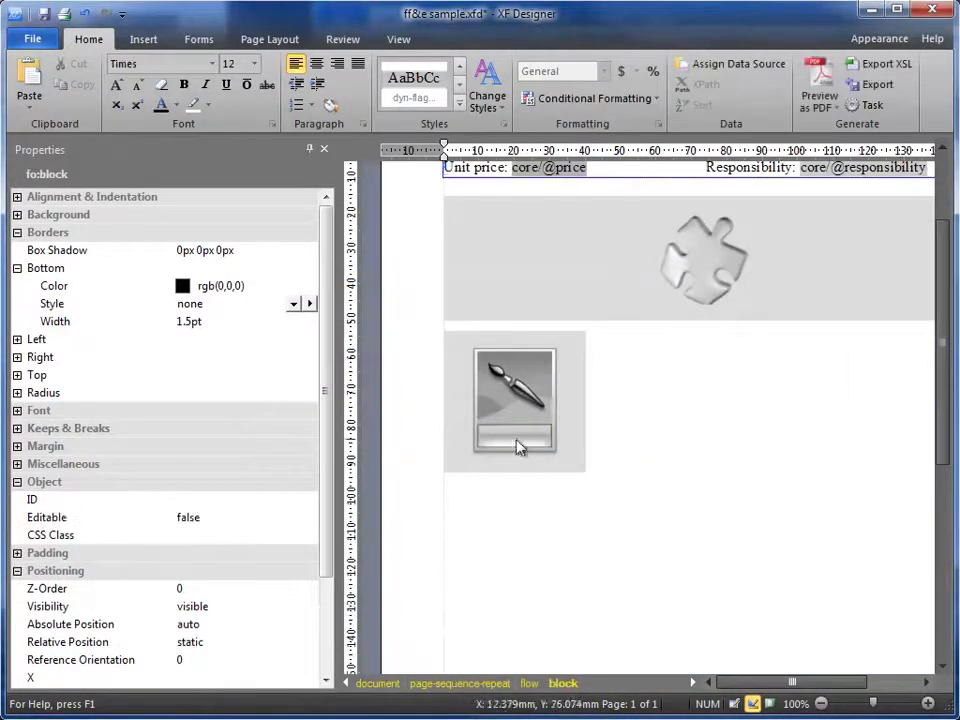
Step: Preview the report in Print Layout, check the header, vertical side text and footer line, and return to Design View
{"action": "scroll", "coordinate": [602, 527], "scroll_direction": "down", "scroll_amount": 5}
{"action": "scroll", "coordinate": [603, 528], "scroll_direction": "up", "scroll_amount": 6}
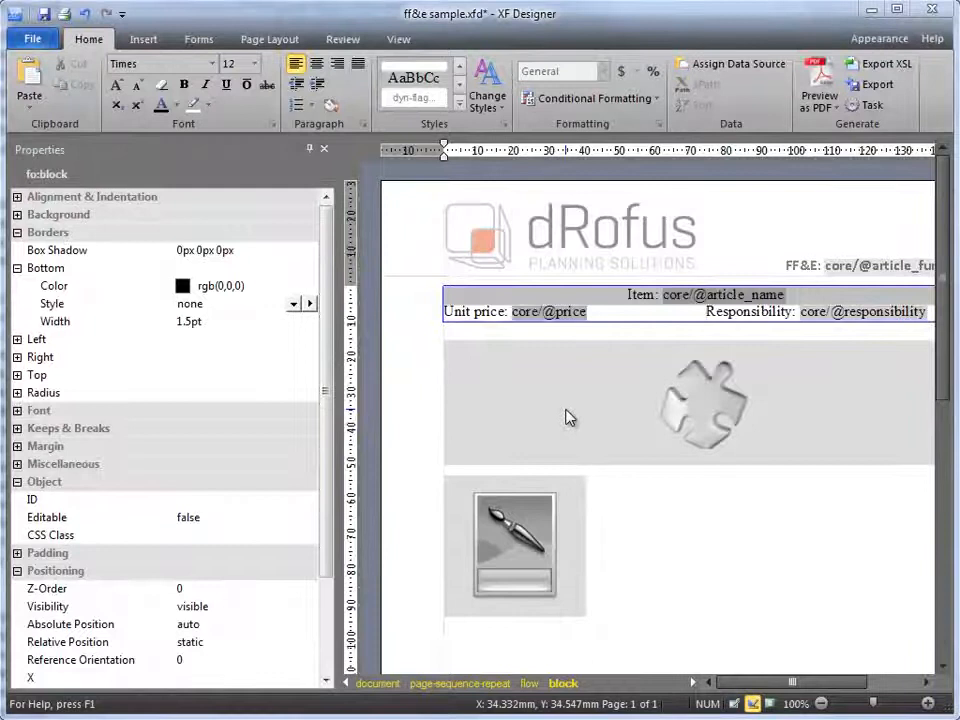
{"action": "left_click", "coordinate": [398, 40]}
{"action": "left_click", "coordinate": [171, 97]}
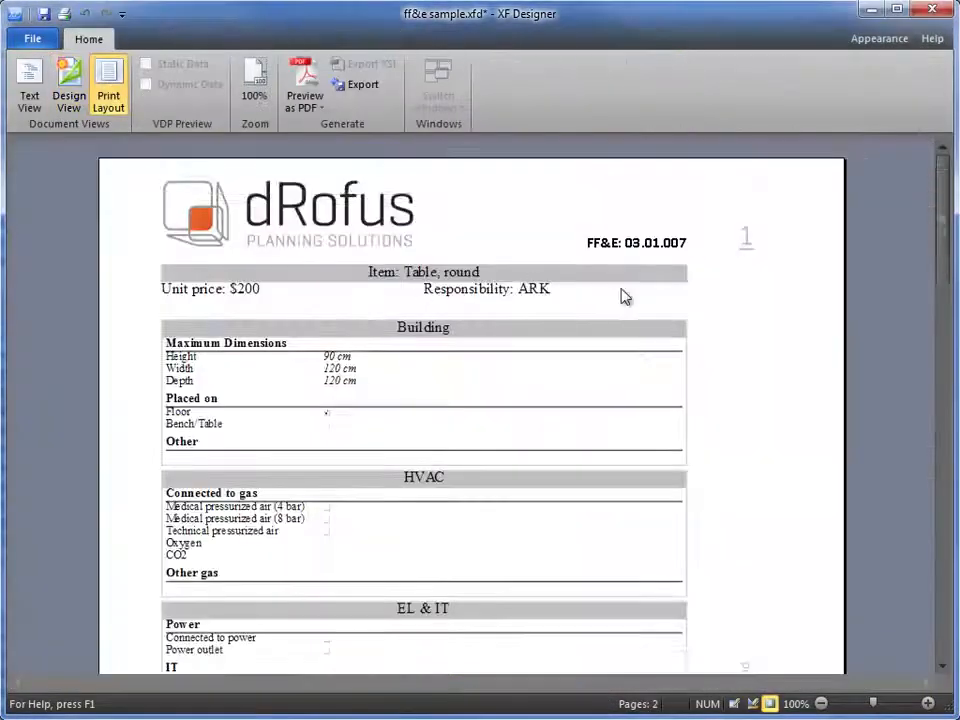
{"action": "scroll", "coordinate": [628, 296], "scroll_direction": "down", "scroll_amount": 5}
{"action": "scroll", "coordinate": [628, 296], "scroll_direction": "down", "scroll_amount": 3}
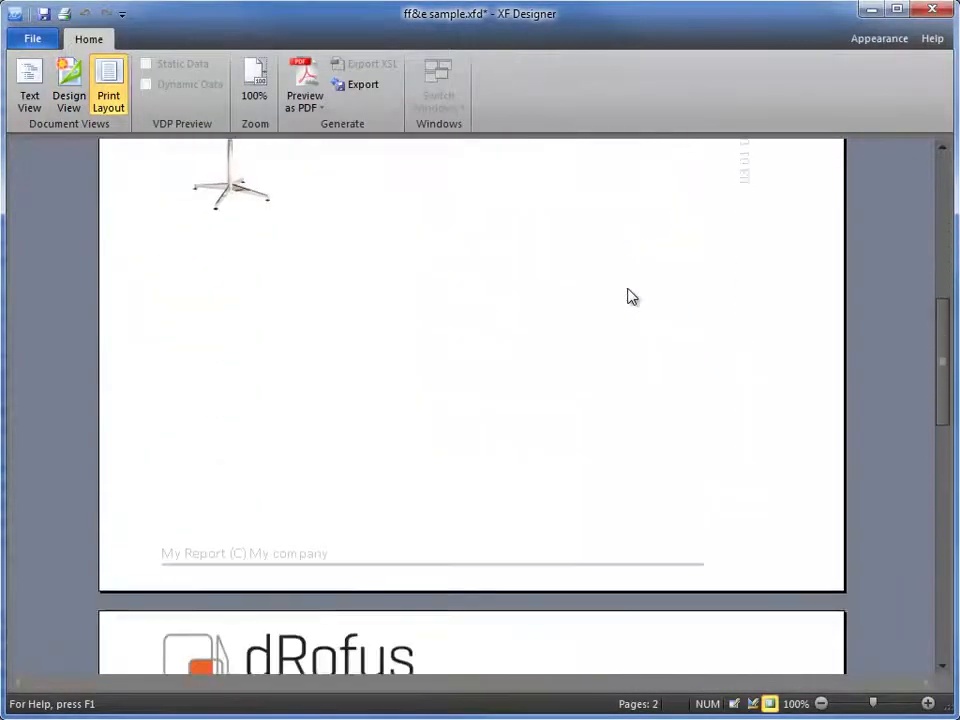
{"action": "scroll", "coordinate": [630, 296], "scroll_direction": "up", "scroll_amount": 5}
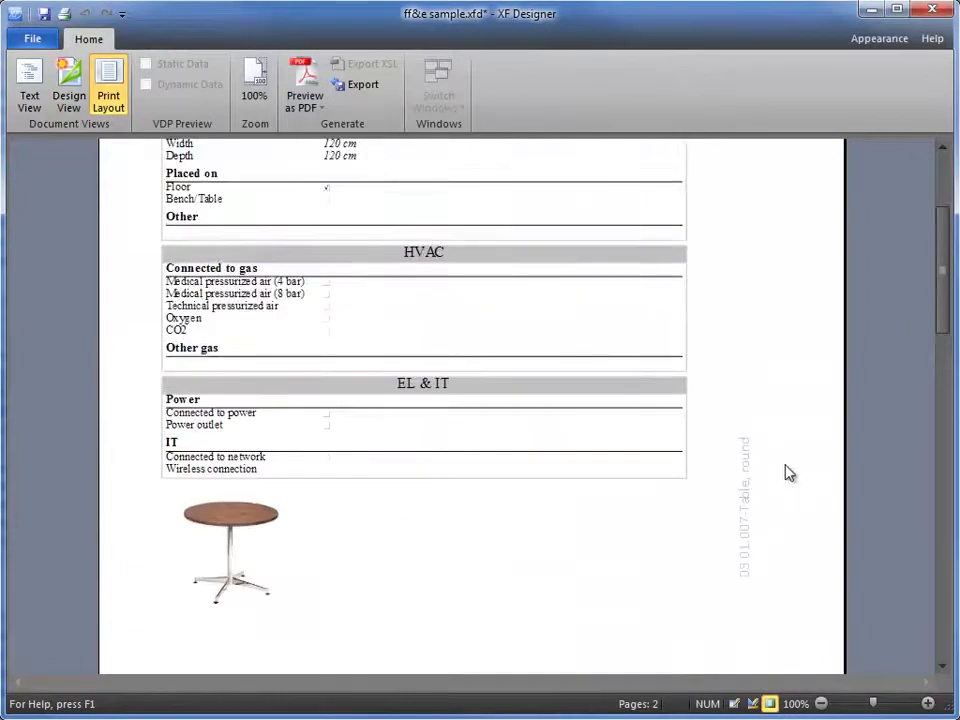
{"action": "scroll", "coordinate": [789, 474], "scroll_direction": "up", "scroll_amount": 3}
{"action": "scroll", "coordinate": [630, 328], "scroll_direction": "down", "scroll_amount": 5}
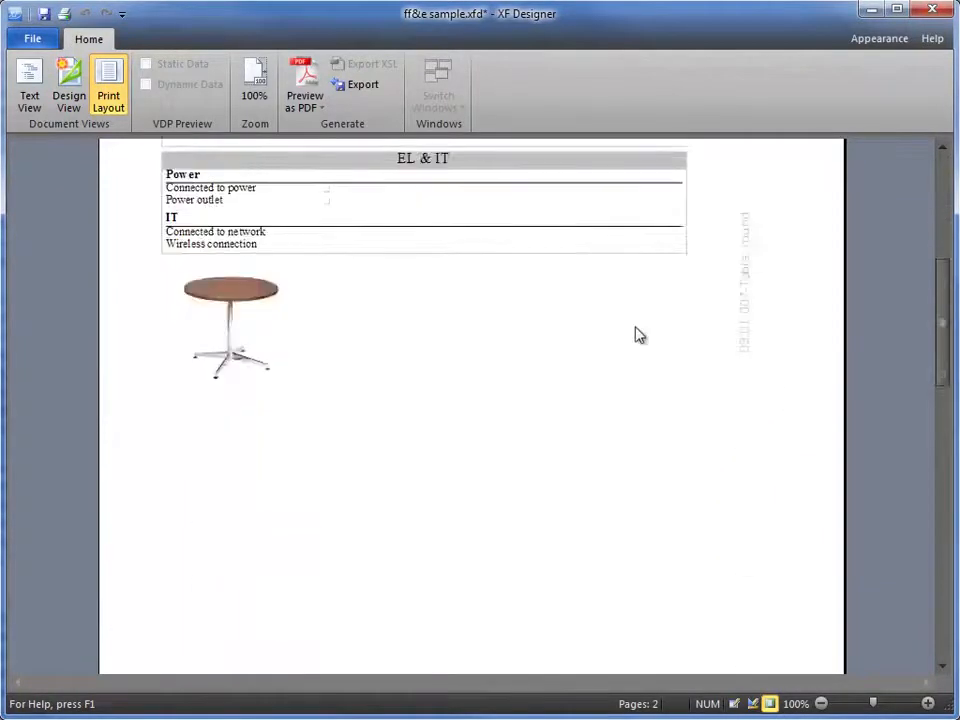
{"action": "scroll", "coordinate": [471, 424], "scroll_direction": "down", "scroll_amount": 3}
{"action": "scroll", "coordinate": [367, 424], "scroll_direction": "up", "scroll_amount": 3}
{"action": "scroll", "coordinate": [370, 420], "scroll_direction": "up", "scroll_amount": 4}
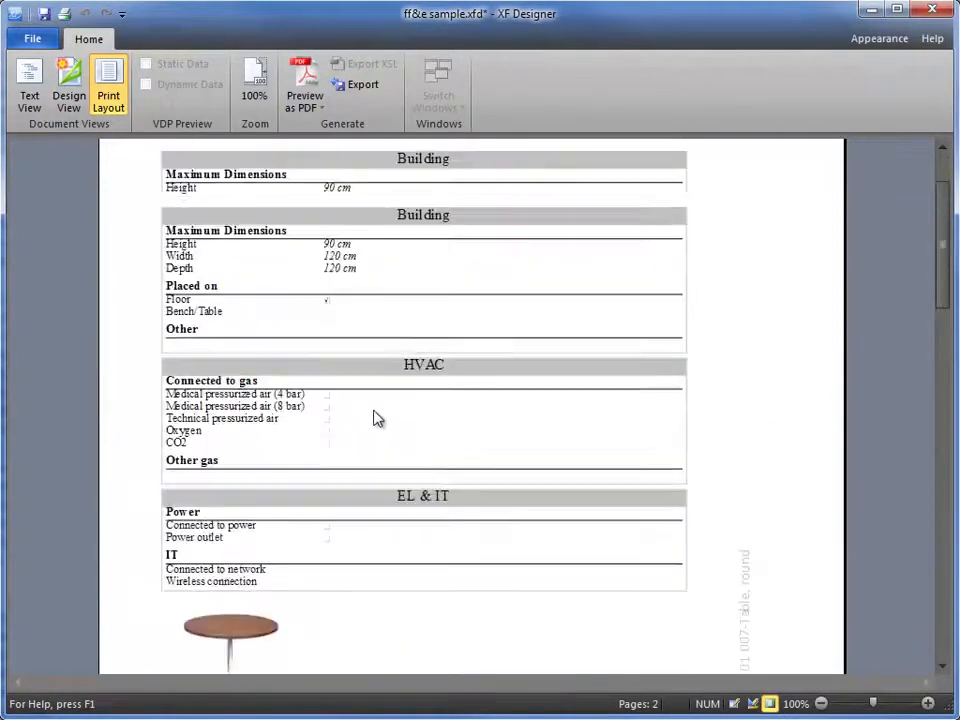
{"action": "scroll", "coordinate": [330, 410], "scroll_direction": "up", "scroll_amount": 1}
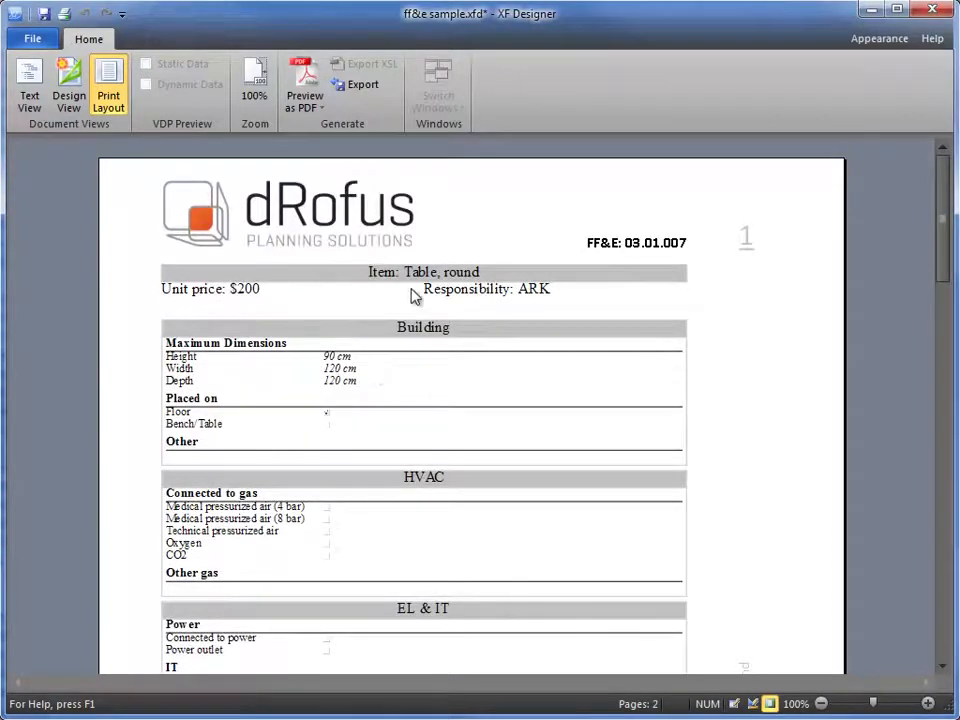
{"action": "left_click", "coordinate": [69, 95]}
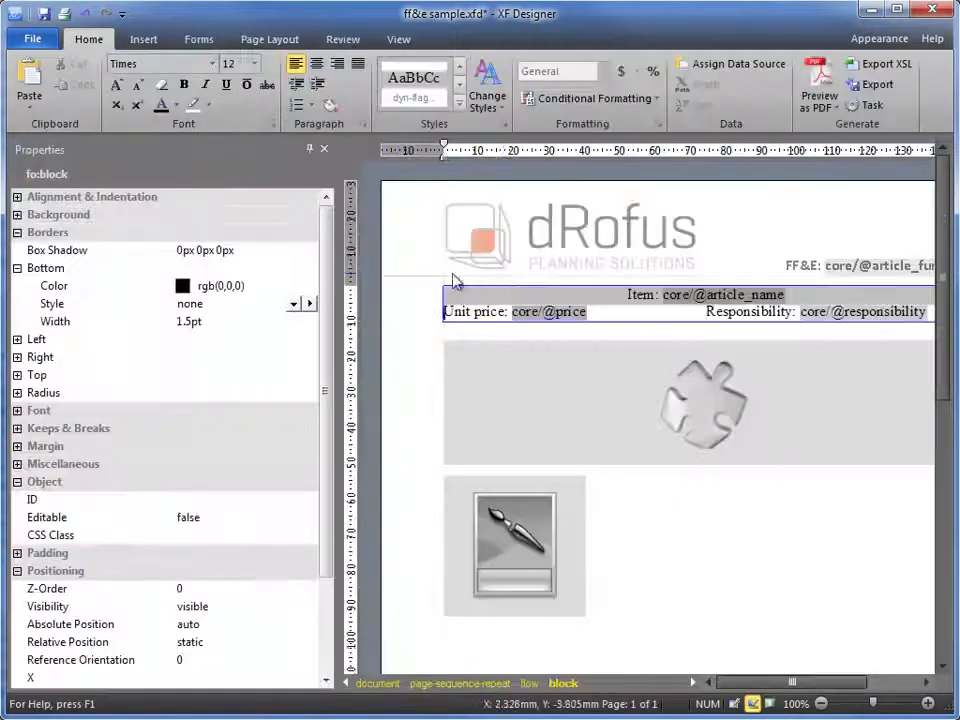
Step: Open the .dyn-flag-header-cell style from the stylesheet's managed styles for modification
{"action": "left_click", "coordinate": [493, 108]}
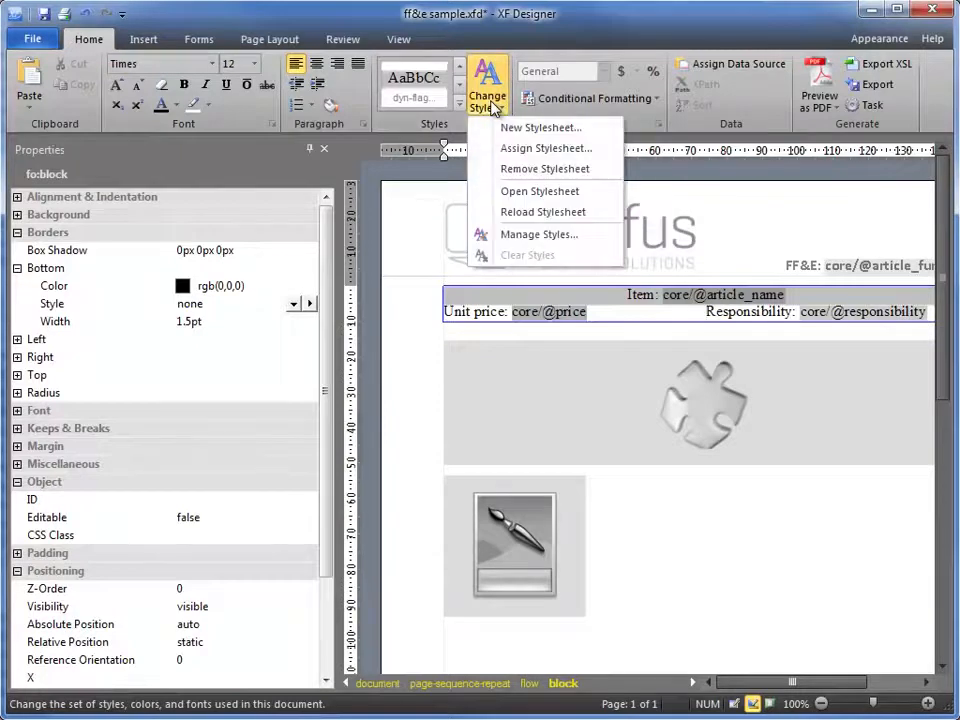
{"action": "left_click", "coordinate": [553, 236]}
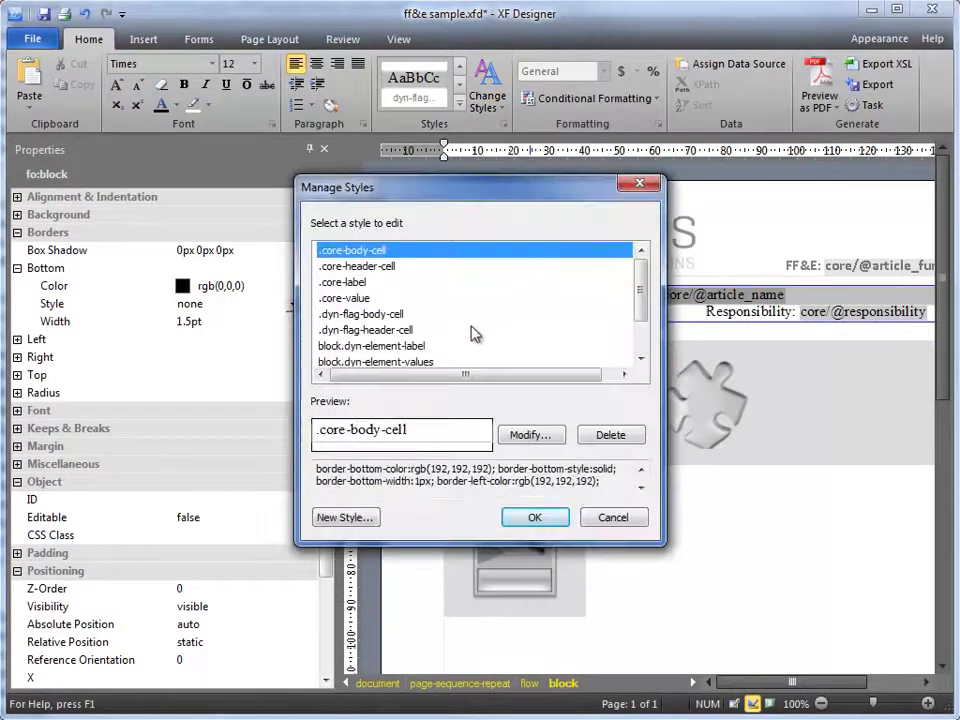
{"action": "left_click", "coordinate": [398, 318]}
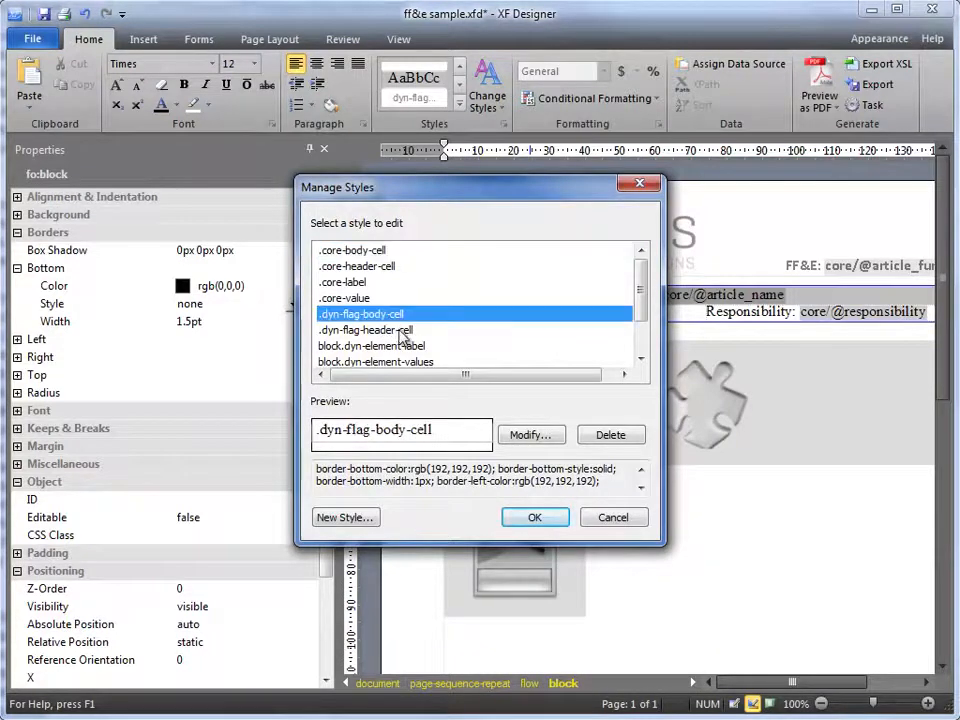
{"action": "left_click", "coordinate": [399, 331]}
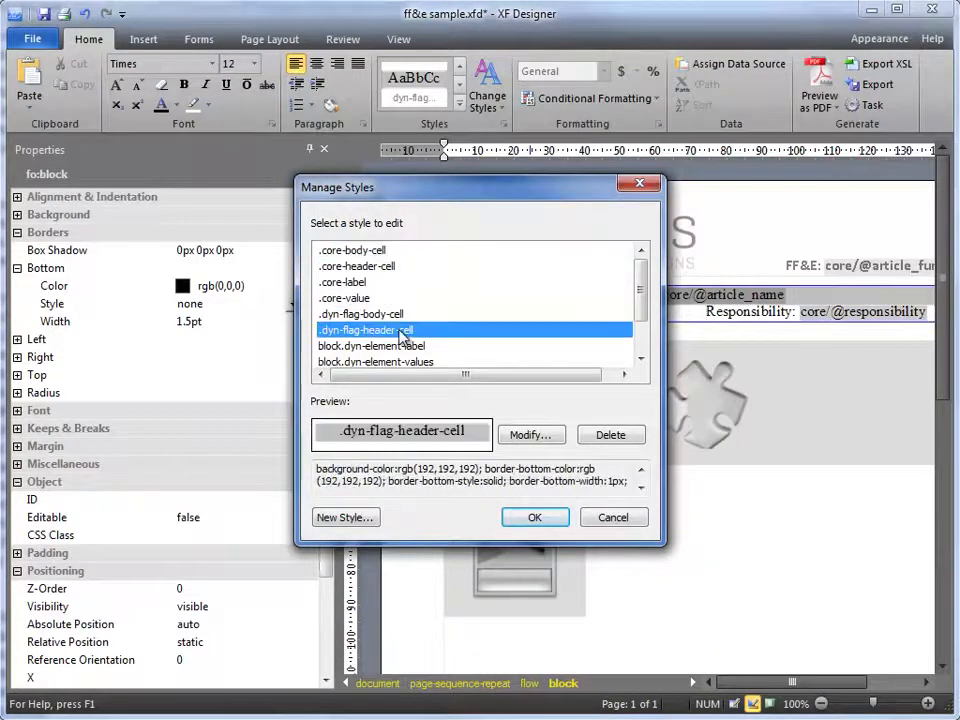
{"action": "left_click", "coordinate": [540, 439]}
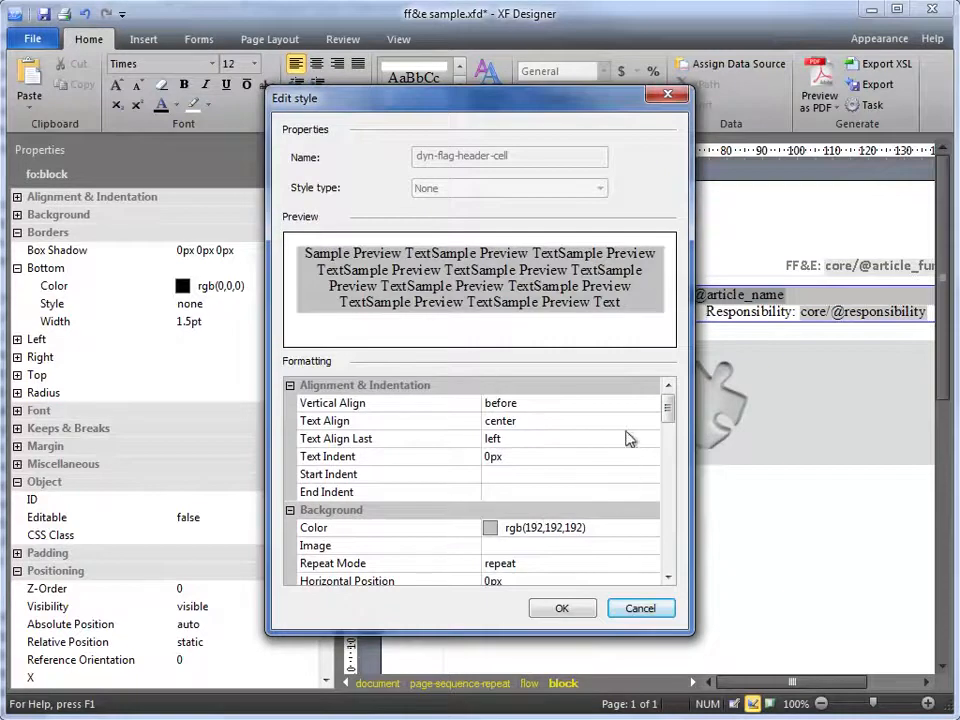
Step: Set the background color of the dyn-flag-header-cell style to Automatic
{"action": "scroll", "coordinate": [672, 420], "scroll_direction": "down", "scroll_amount": 1}
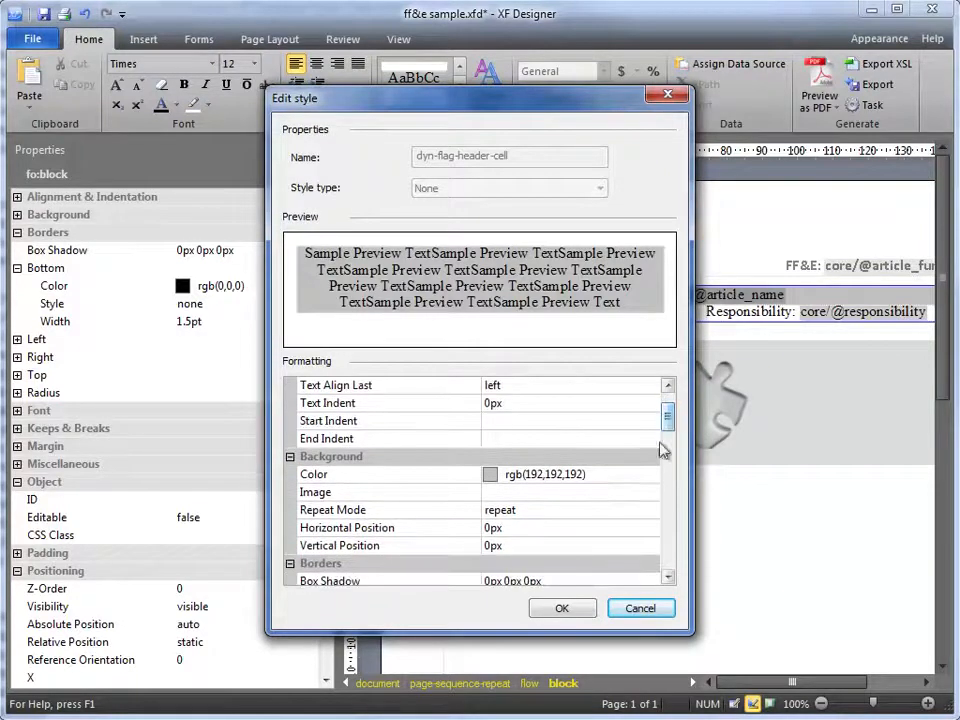
{"action": "left_click", "coordinate": [646, 476]}
{"action": "left_click", "coordinate": [651, 476]}
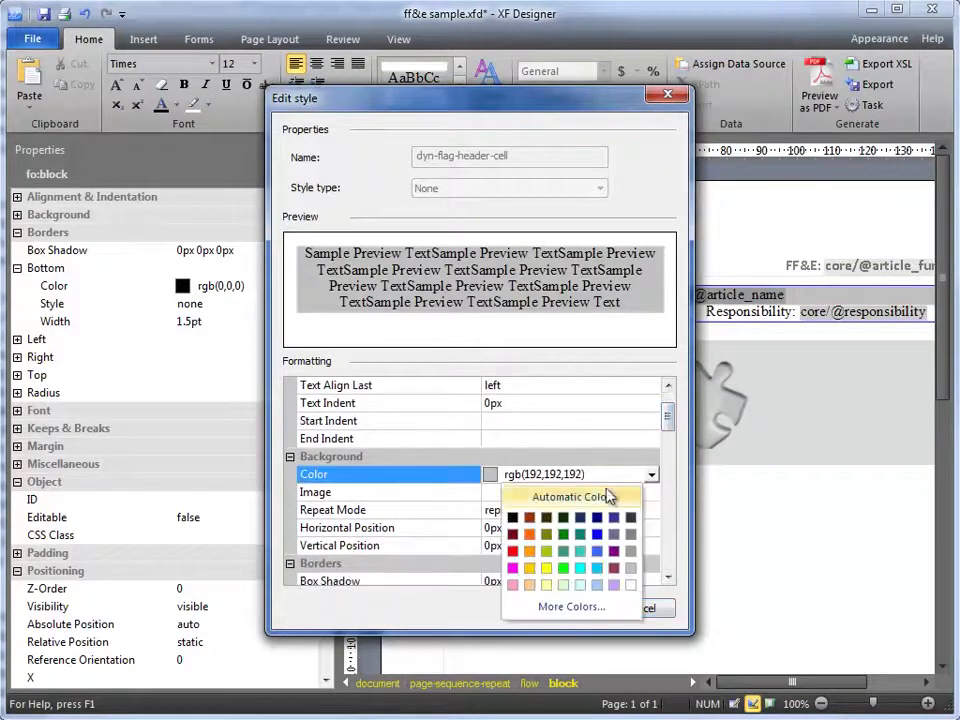
{"action": "left_click", "coordinate": [596, 500]}
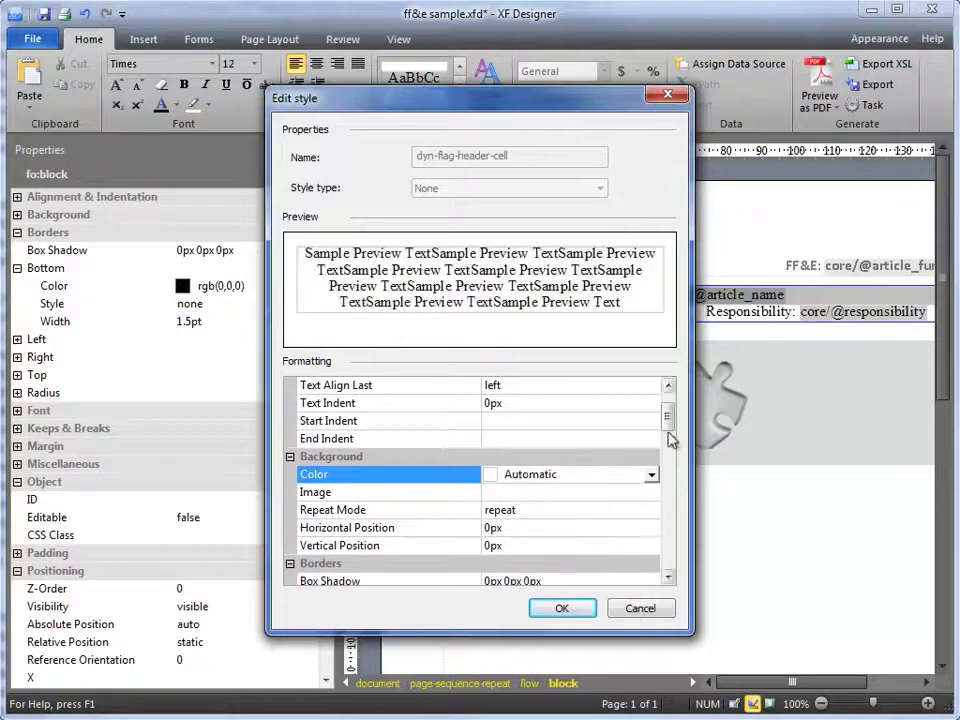
Step: Expand the style's bottom and left border settings and set the left border style to none
{"action": "left_click_drag", "start_coordinate": [668, 428], "coordinate": [670, 446]}
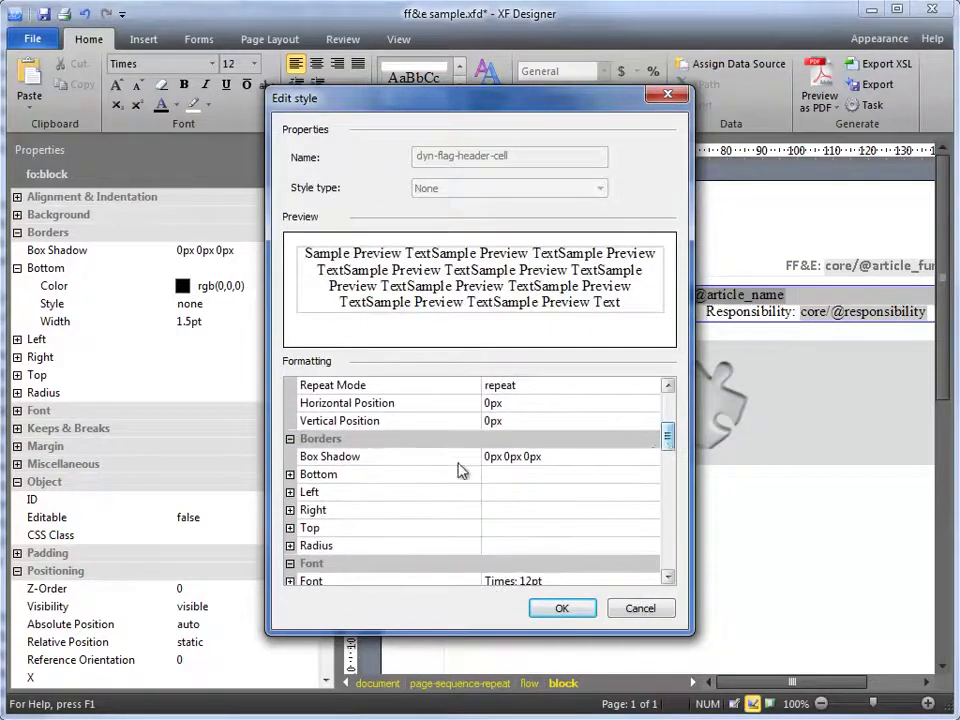
{"action": "left_click", "coordinate": [397, 476]}
{"action": "left_click", "coordinate": [290, 474]}
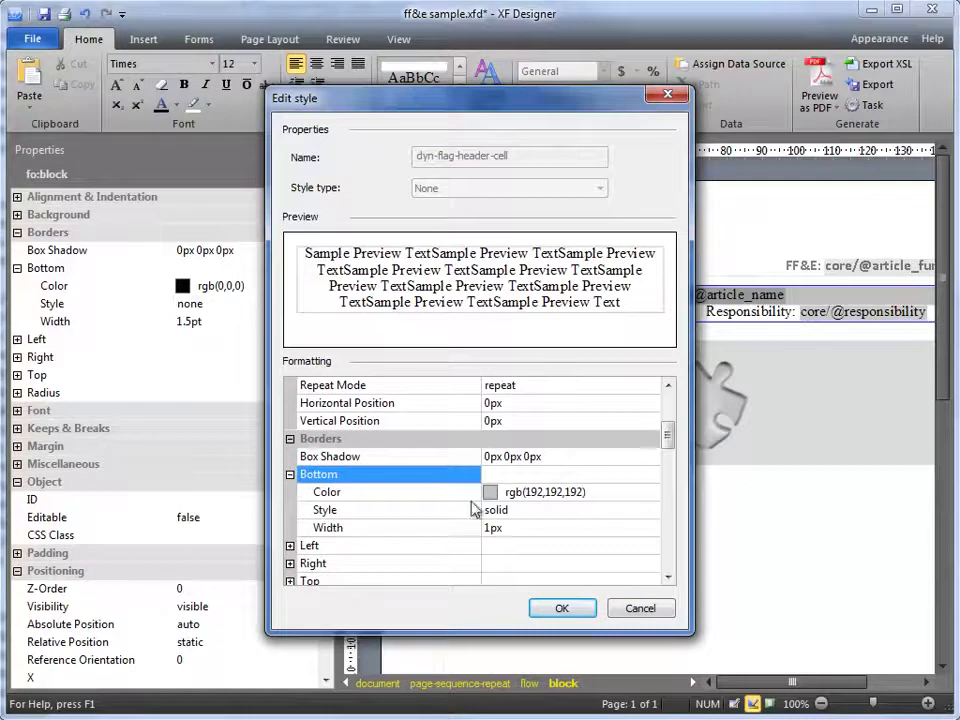
{"action": "left_click", "coordinate": [290, 545]}
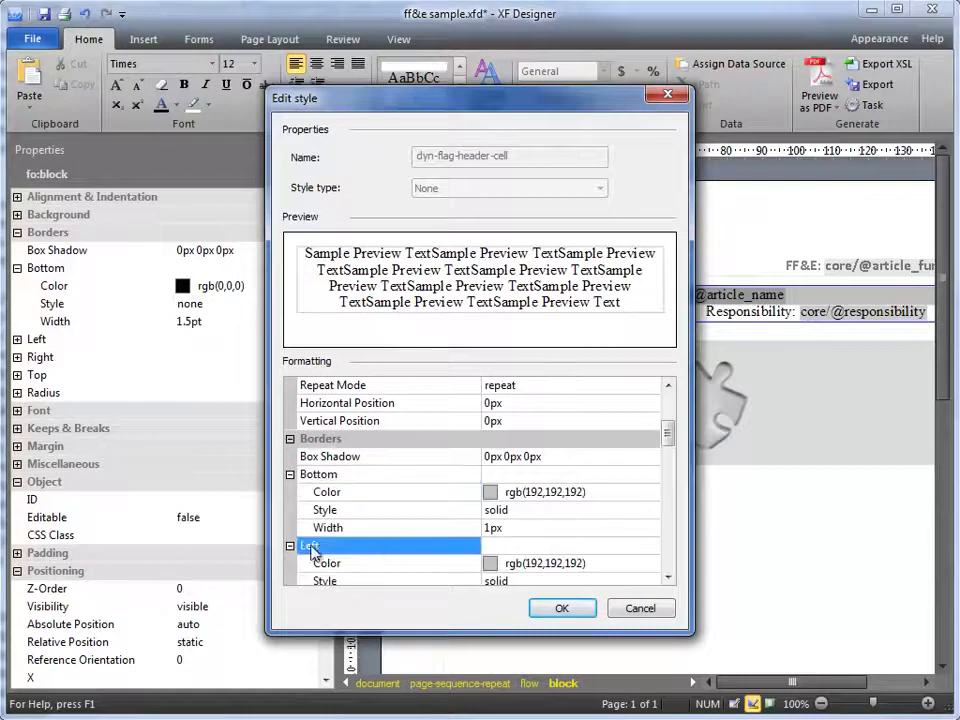
{"action": "scroll", "coordinate": [497, 551], "scroll_direction": "down", "scroll_amount": 2}
{"action": "scroll", "coordinate": [499, 550], "scroll_direction": "down", "scroll_amount": 1}
{"action": "left_click", "coordinate": [526, 421]}
{"action": "double_click", "coordinate": [550, 427]}
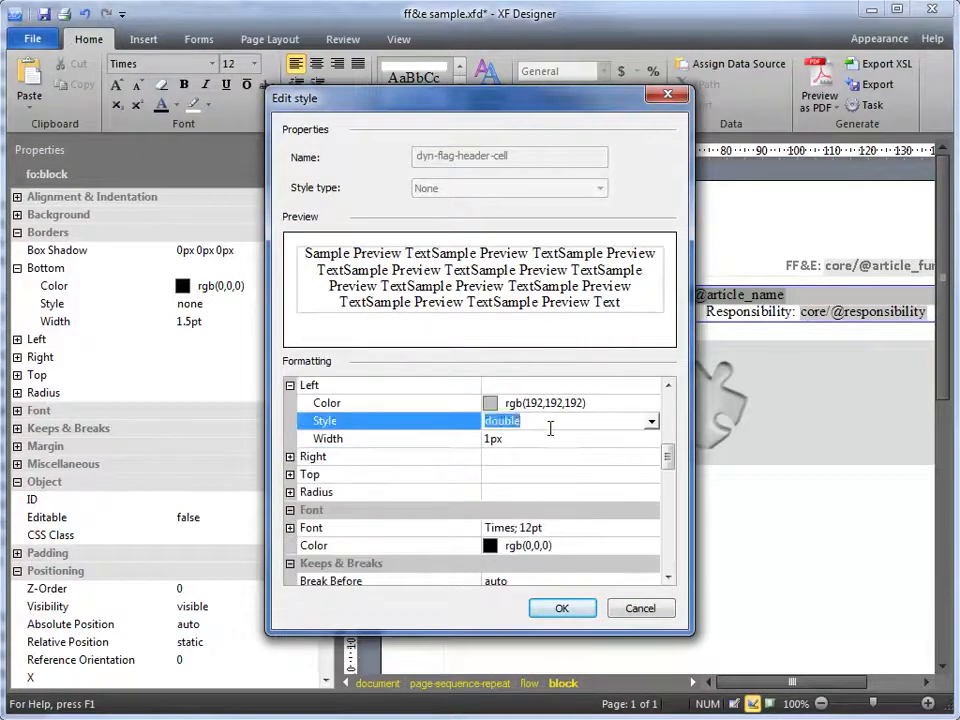
{"action": "type", "text": "none"}
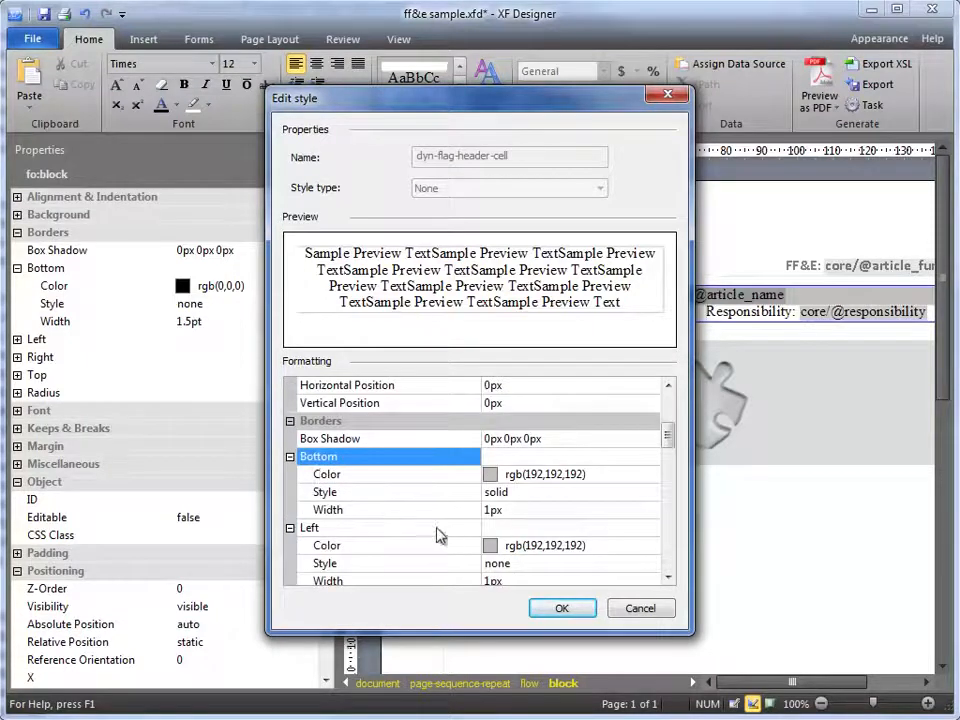
Step: Expand the style's right and top border settings and set the top border style to none
{"action": "scroll", "coordinate": [450, 536], "scroll_direction": "down", "scroll_amount": 1}
{"action": "left_click", "coordinate": [294, 548]}
{"action": "scroll", "coordinate": [300, 570], "scroll_direction": "down", "scroll_amount": 3}
{"action": "left_click", "coordinate": [290, 456]}
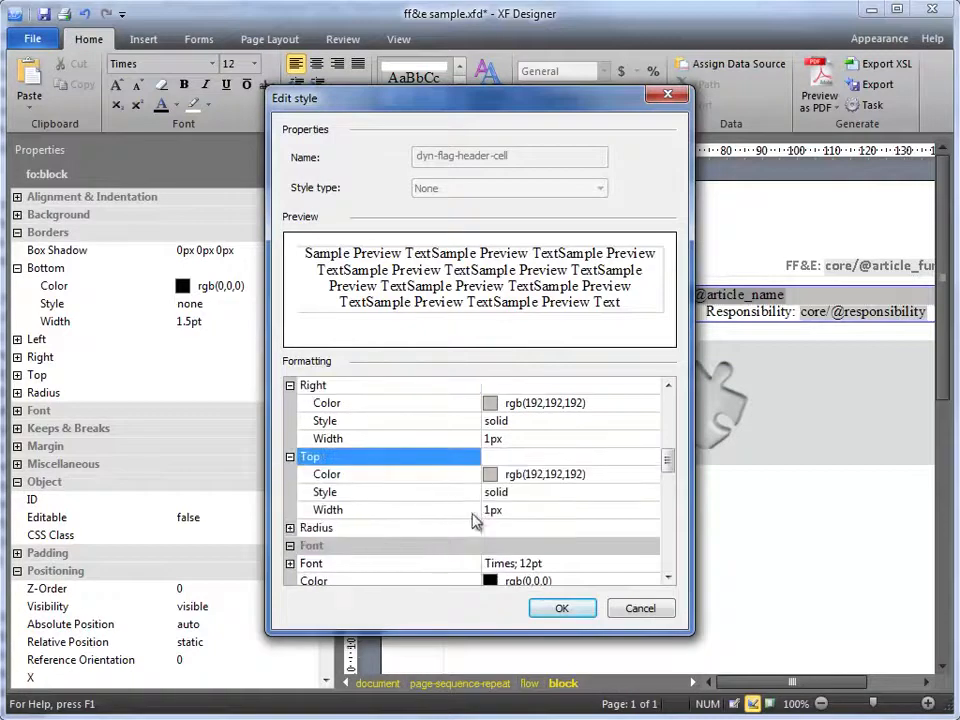
{"action": "left_click", "coordinate": [530, 492]}
{"action": "double_click", "coordinate": [530, 493]}
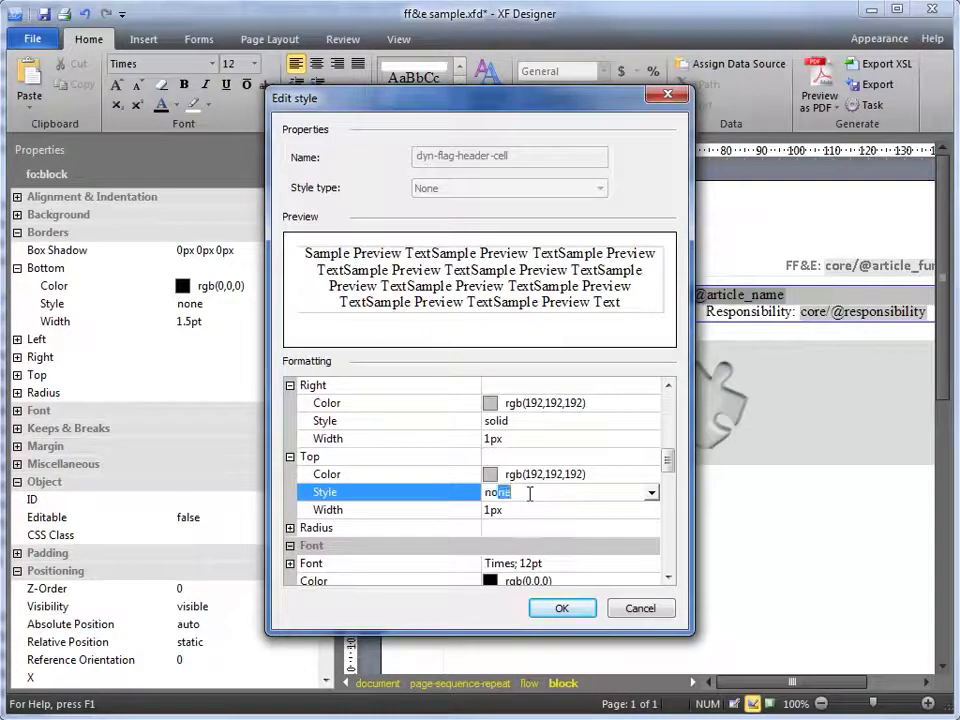
{"action": "type", "text": "non"}
Step: Set the right border style of the dyn-flag-header-cell style to none
{"action": "scroll", "coordinate": [531, 435], "scroll_direction": "up", "scroll_amount": 2}
{"action": "left_click", "coordinate": [525, 421]}
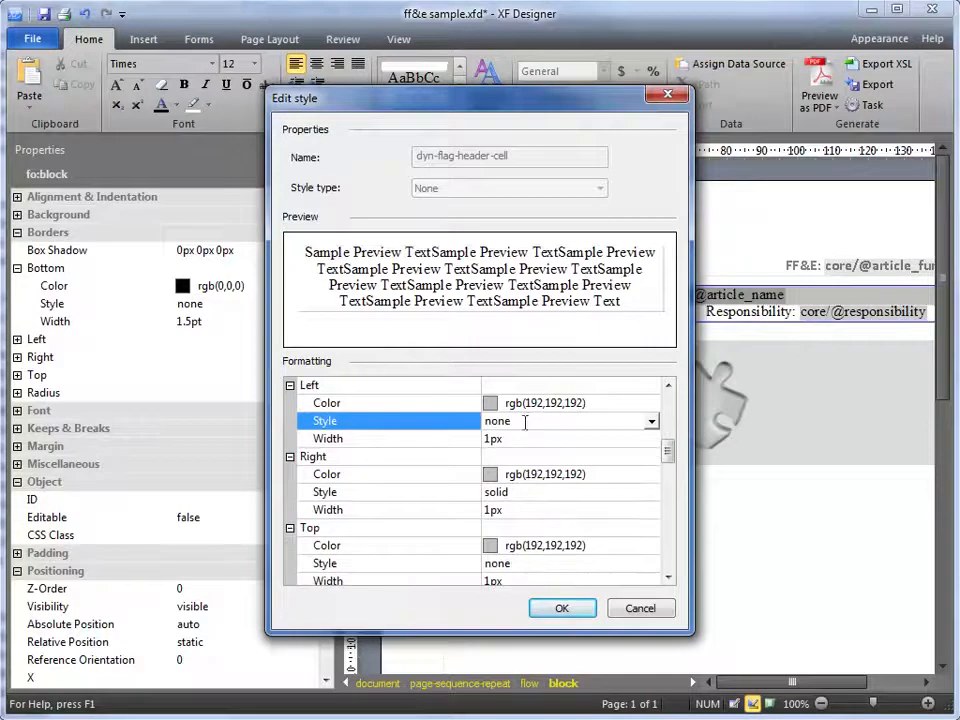
{"action": "double_click", "coordinate": [517, 497]}
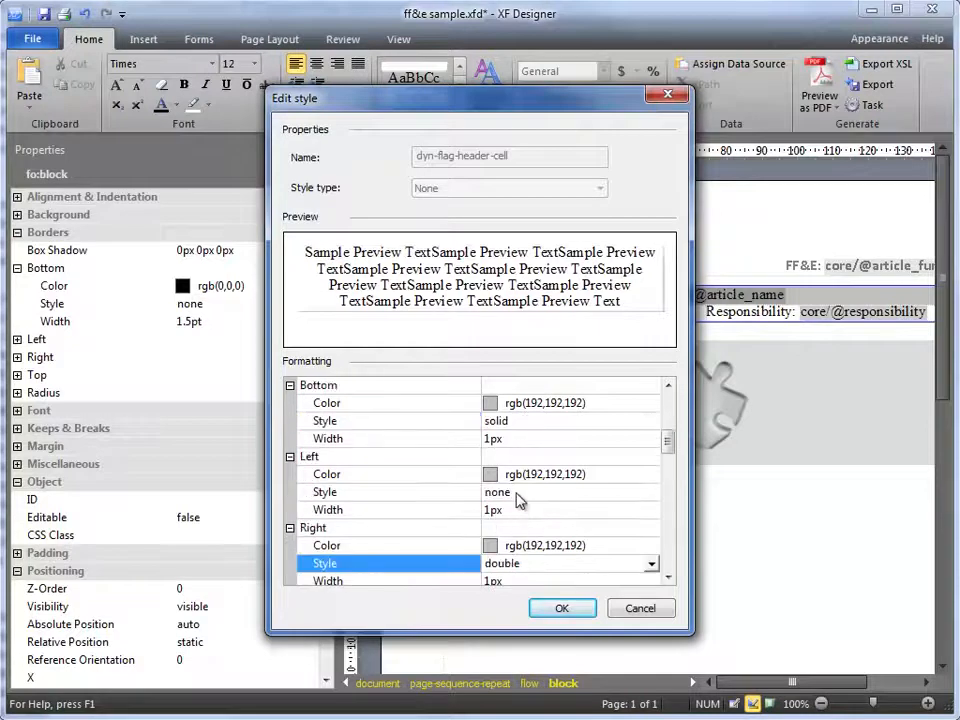
{"action": "left_click", "coordinate": [651, 564]}
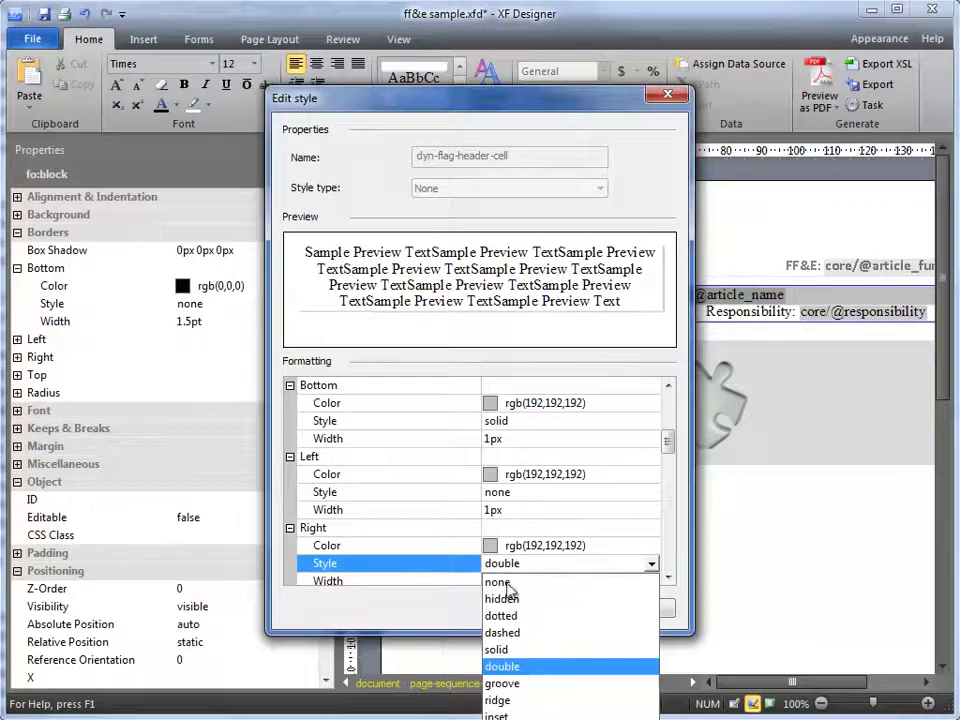
{"action": "left_click", "coordinate": [500, 582]}
Step: Change the header cell style's bottom border color to the saved custom orange, rgb(241,97,38)
{"action": "left_click", "coordinate": [534, 421]}
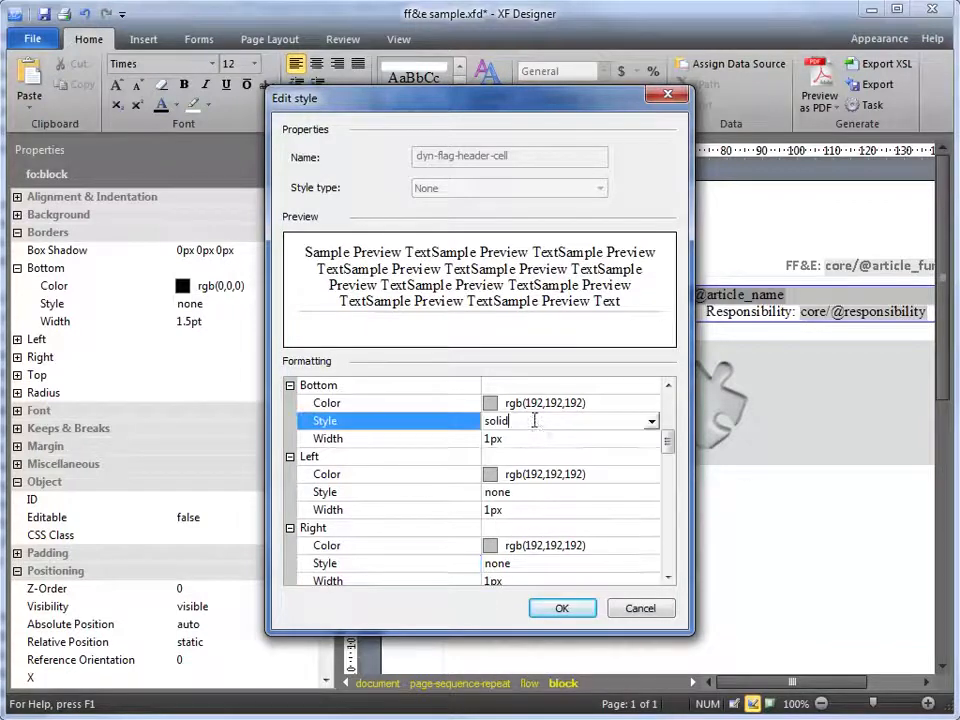
{"action": "left_click", "coordinate": [604, 403]}
{"action": "left_click", "coordinate": [652, 405]}
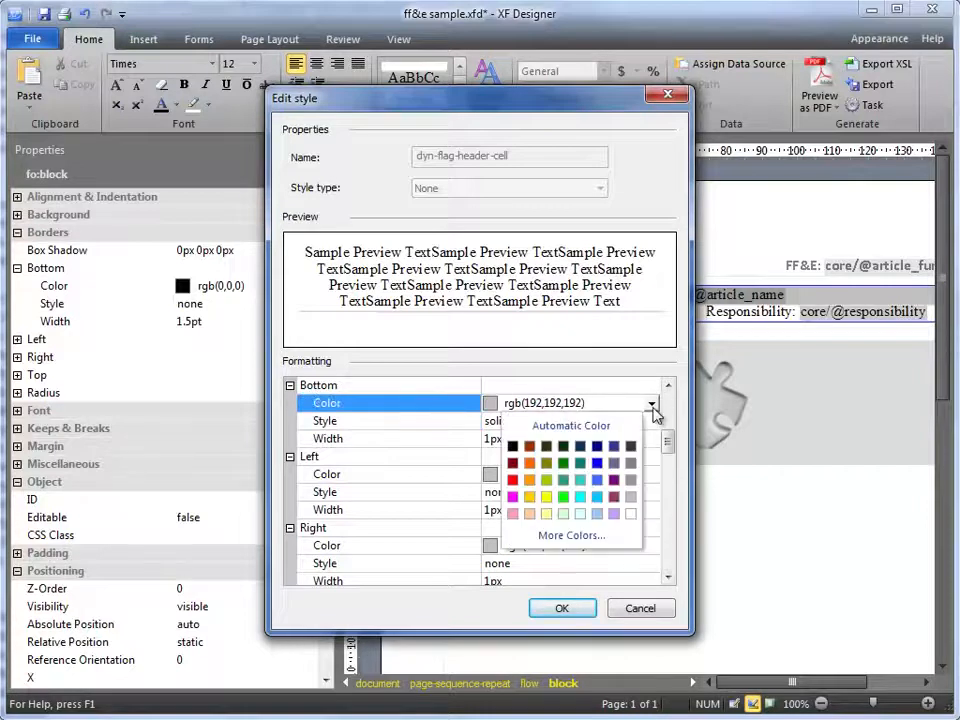
{"action": "left_click", "coordinate": [571, 535]}
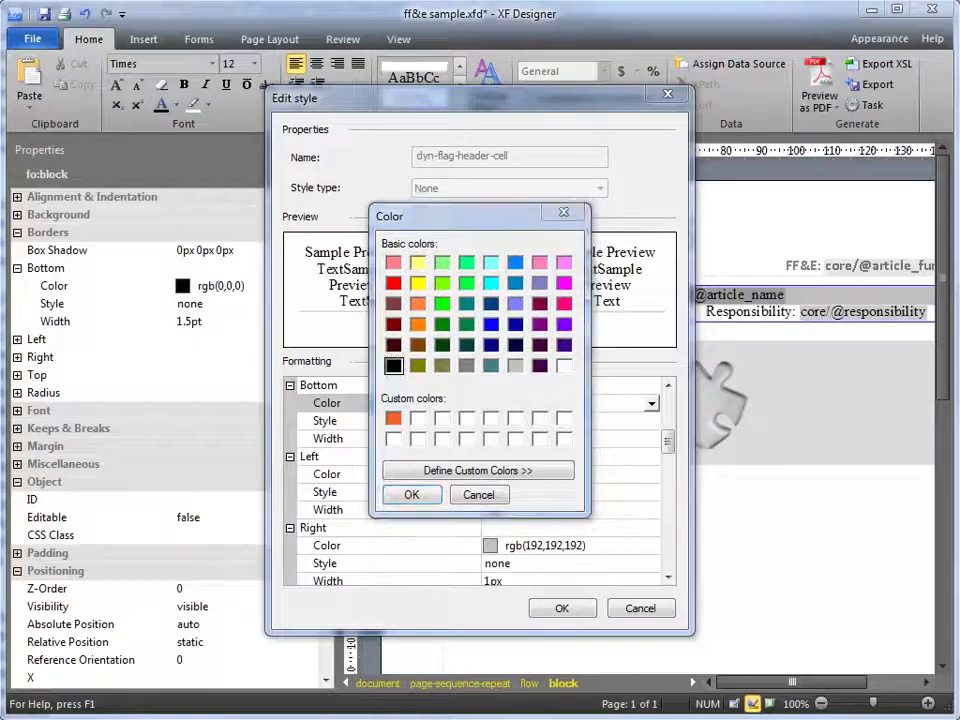
{"action": "left_click", "coordinate": [394, 418]}
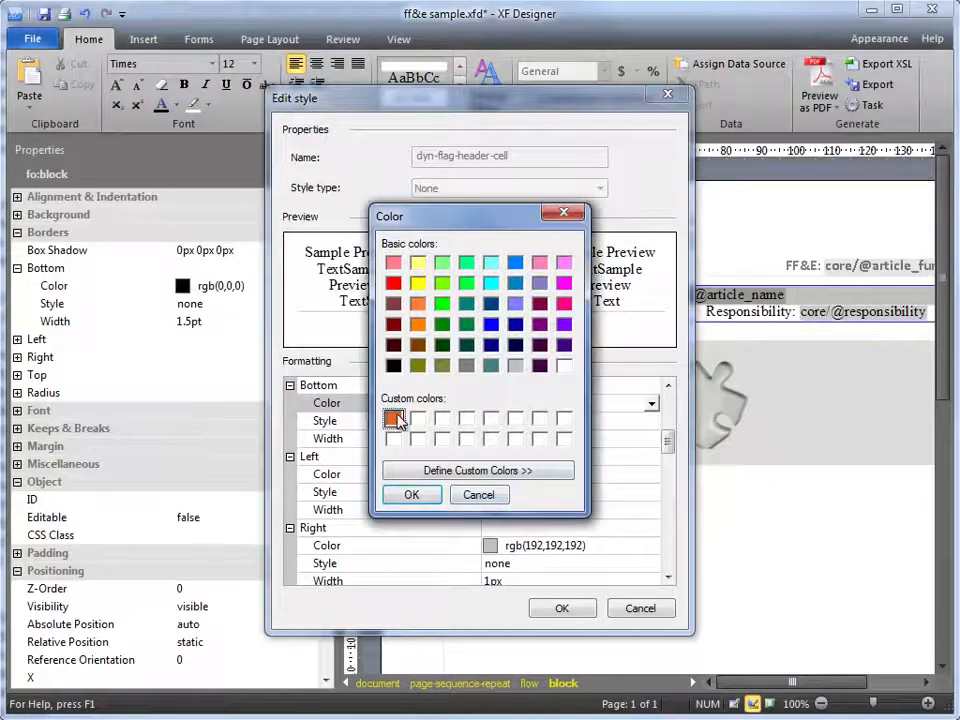
{"action": "left_click", "coordinate": [413, 495]}
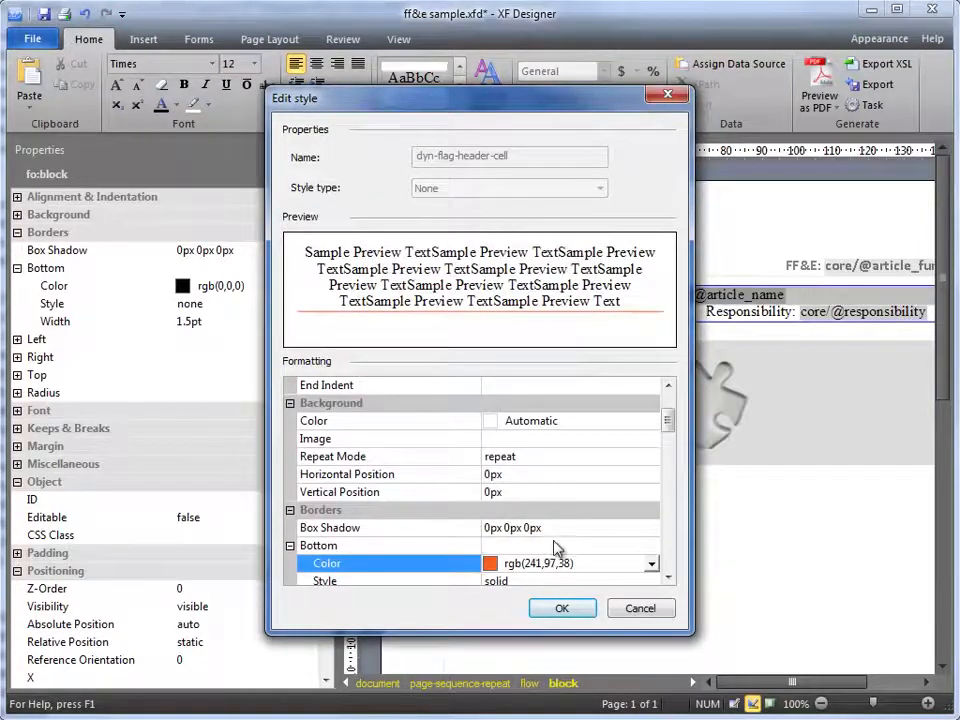
Step: Set the text alignment of the dyn-flag-header-cell style to right and apply the style changes to the document
{"action": "scroll", "coordinate": [573, 545], "scroll_direction": "down", "scroll_amount": 1}
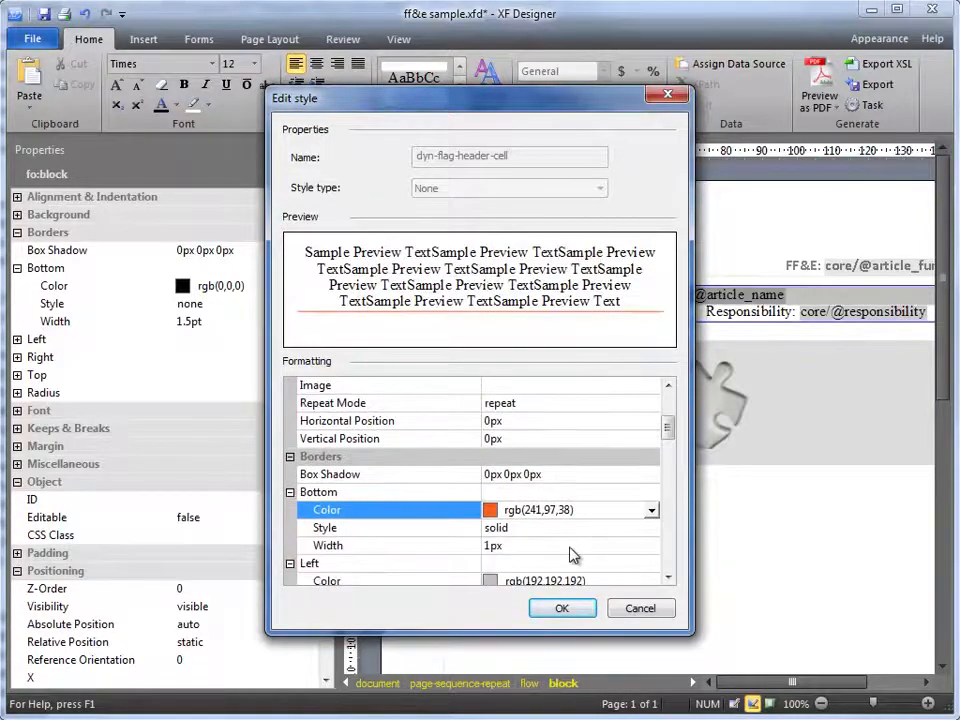
{"action": "scroll", "coordinate": [574, 542], "scroll_direction": "up", "scroll_amount": 3}
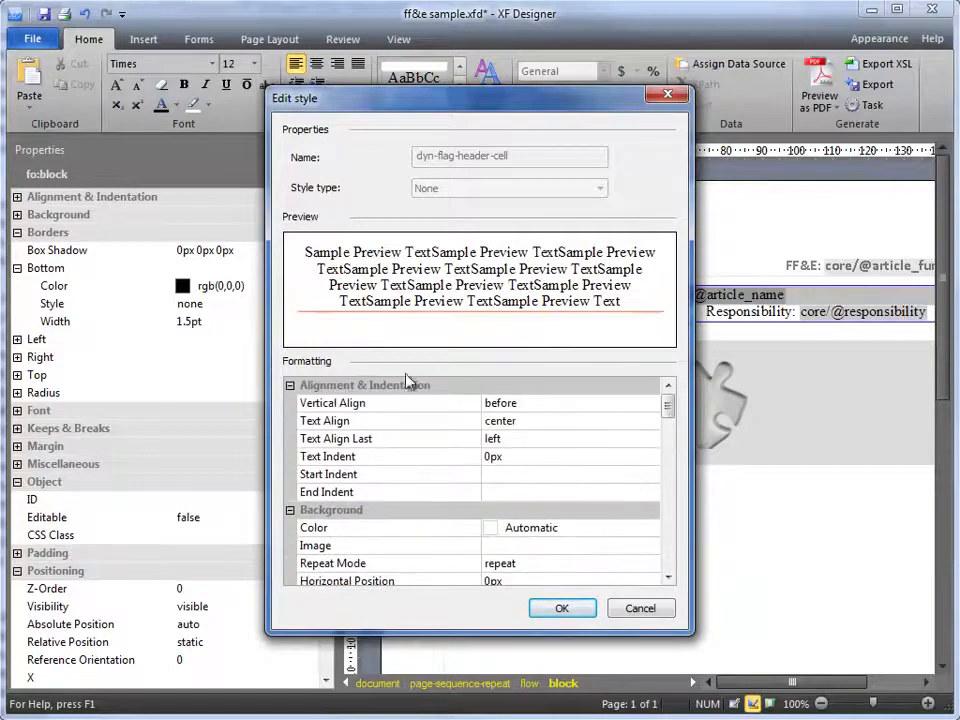
{"action": "left_click", "coordinate": [527, 421]}
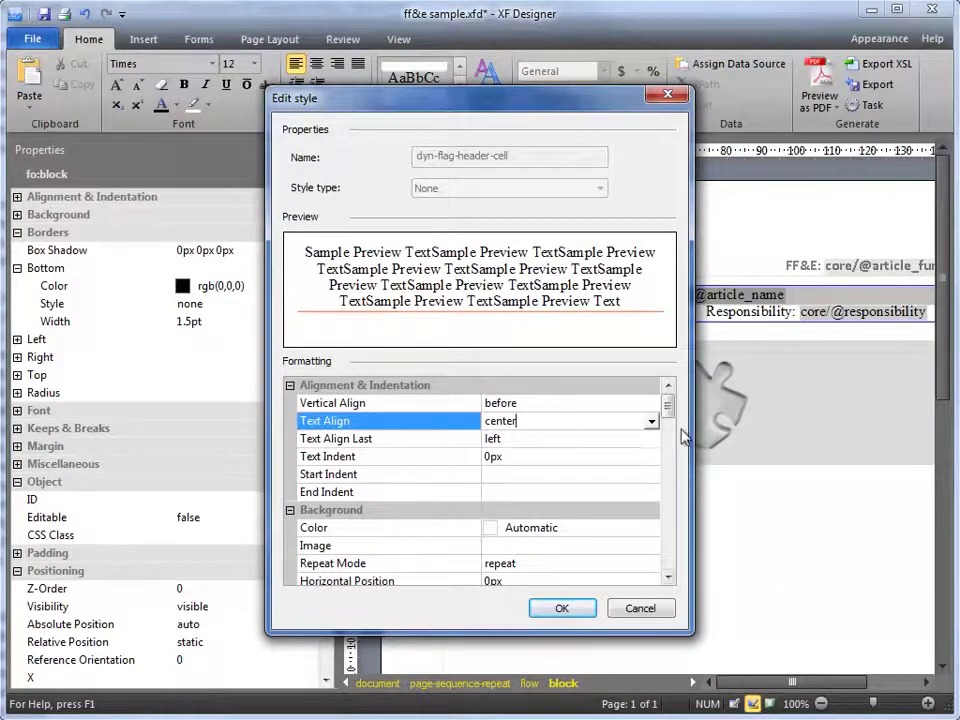
{"action": "left_click", "coordinate": [651, 421]}
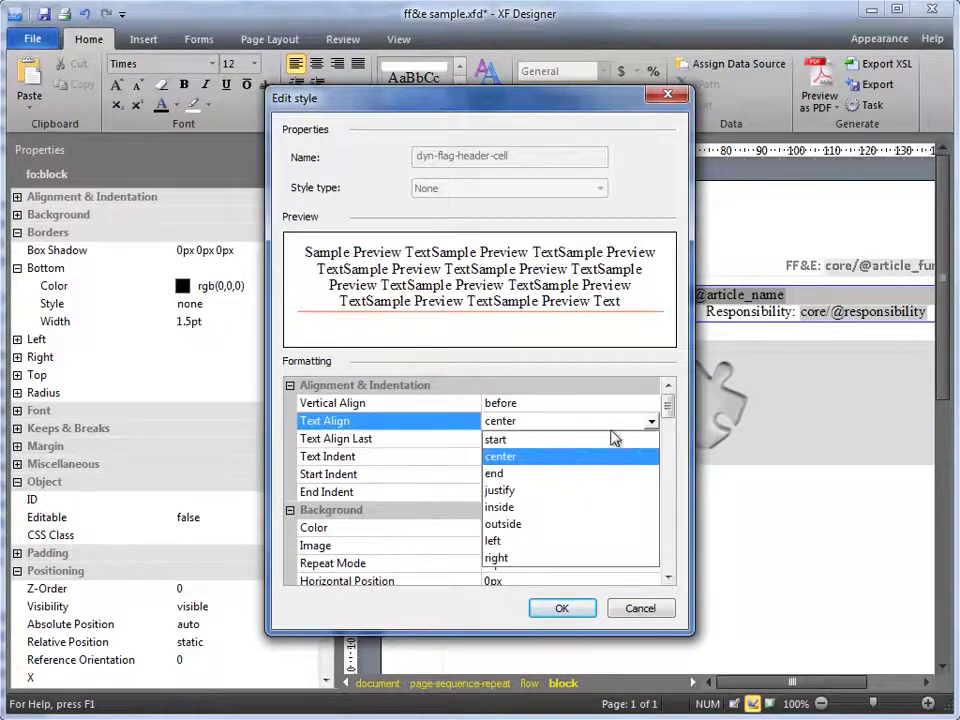
{"action": "left_click", "coordinate": [514, 558]}
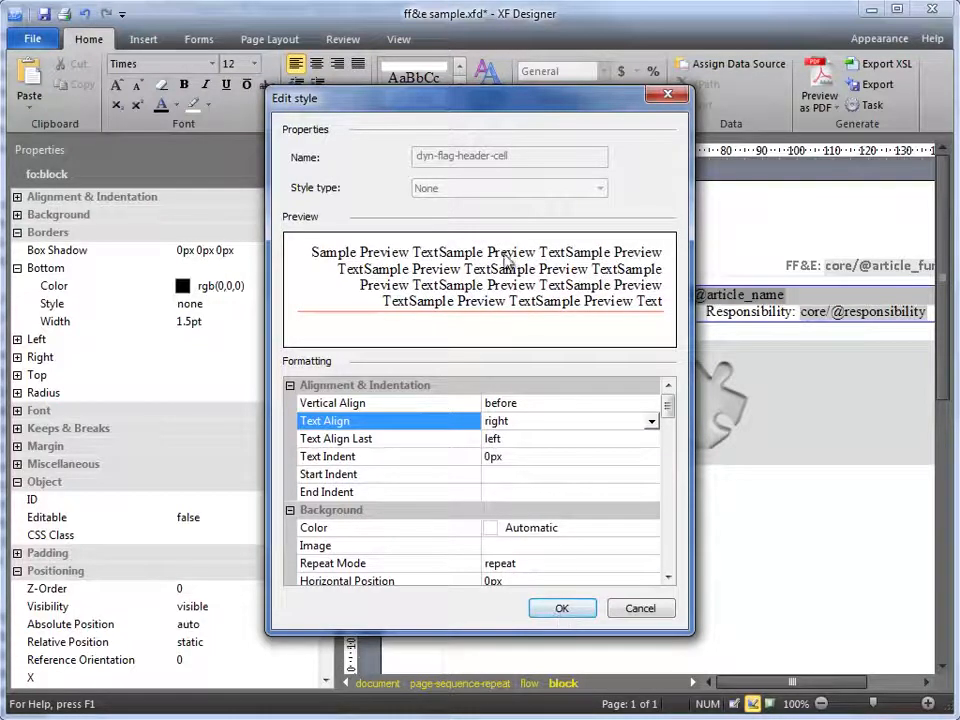
{"action": "left_click", "coordinate": [564, 610]}
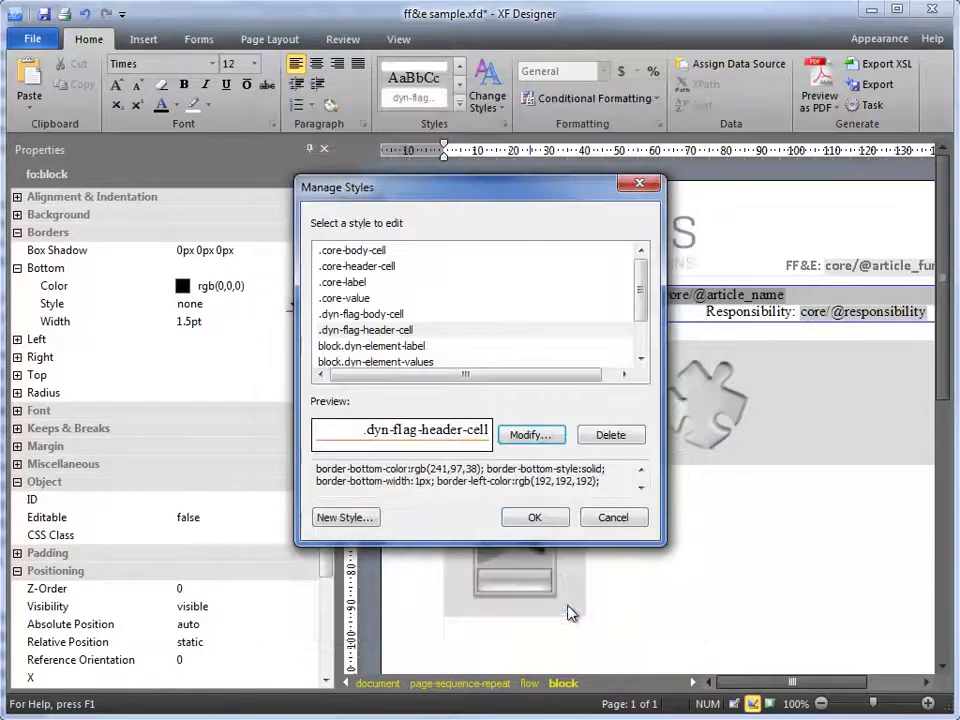
{"action": "left_click", "coordinate": [535, 518]}
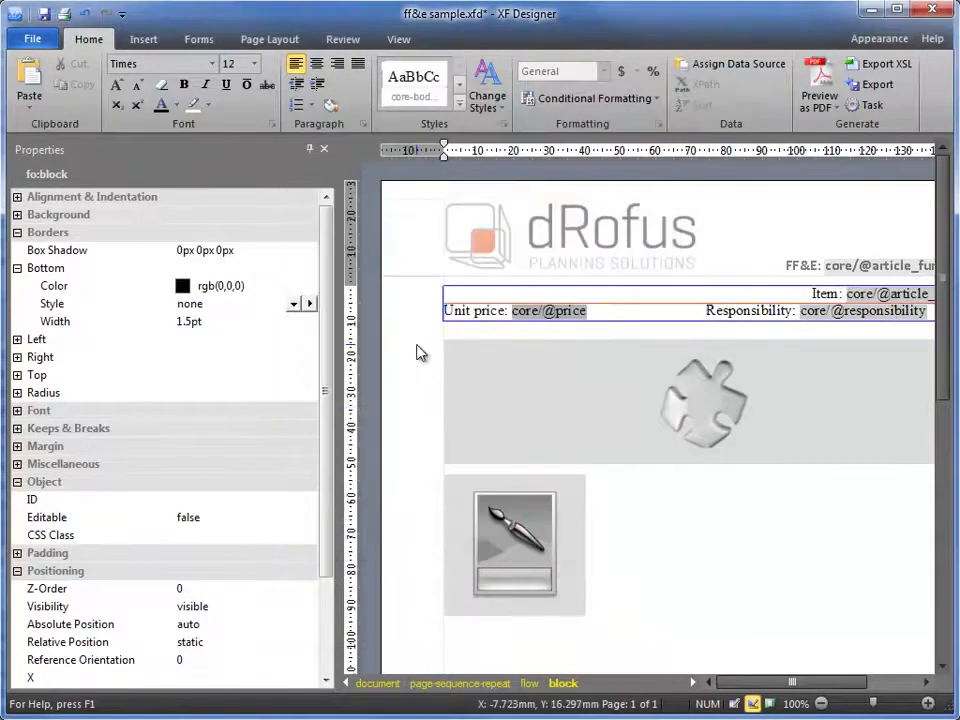
Step: Preview the report in print layout to check the section headers, and return to the design view
{"action": "key", "text": "F5"}
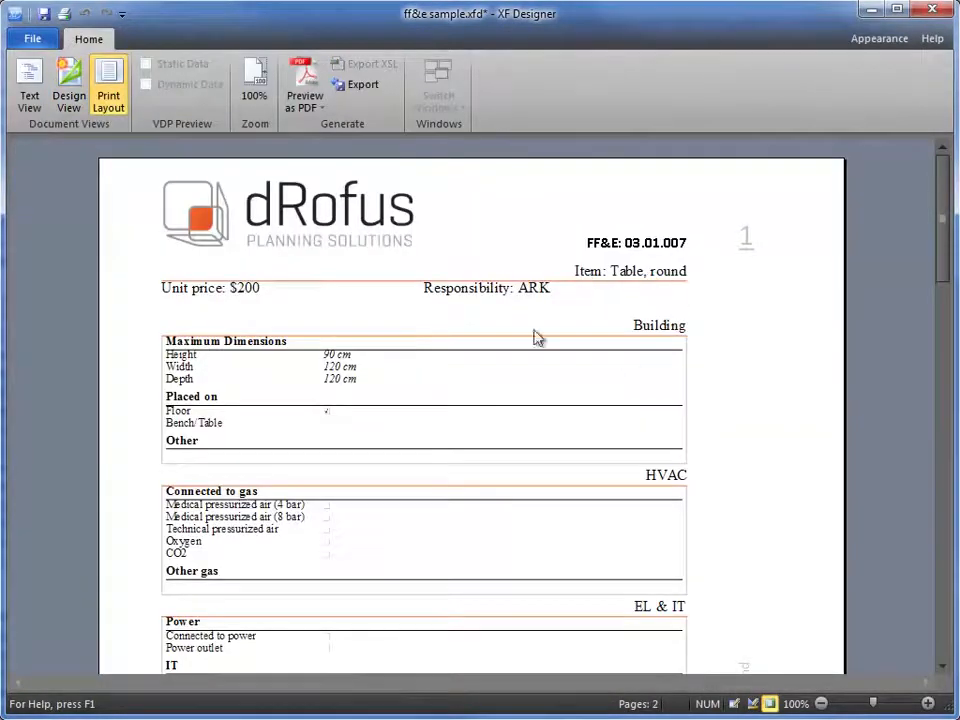
{"action": "scroll", "coordinate": [640, 325], "scroll_direction": "down", "scroll_amount": 1}
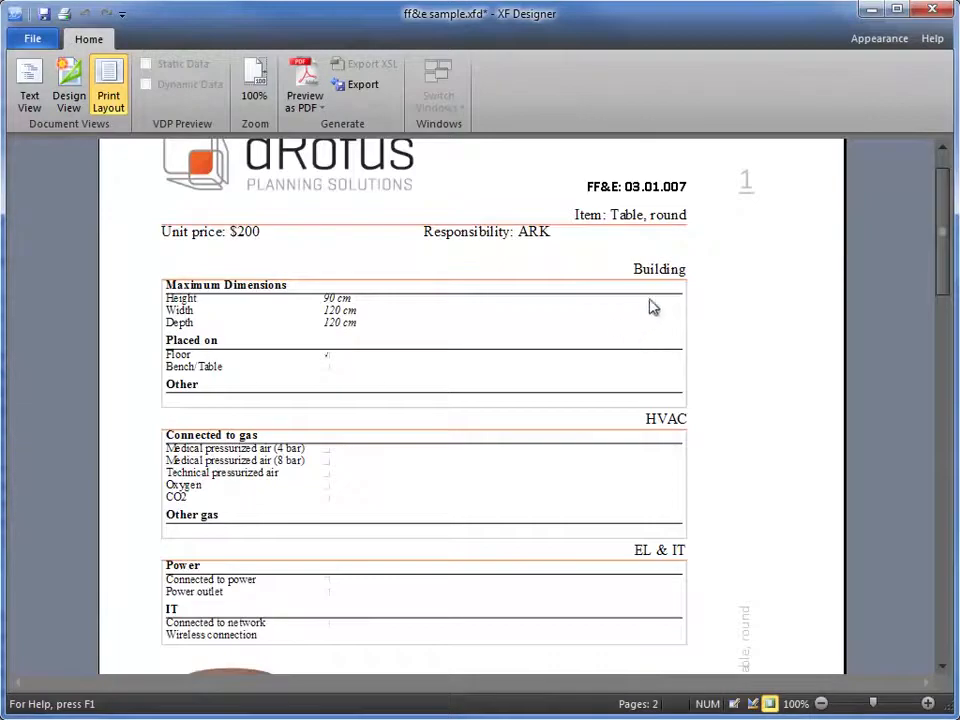
{"action": "scroll", "coordinate": [657, 296], "scroll_direction": "down", "scroll_amount": 1}
{"action": "scroll", "coordinate": [658, 297], "scroll_direction": "up", "scroll_amount": 1}
{"action": "key", "text": "Escape"}
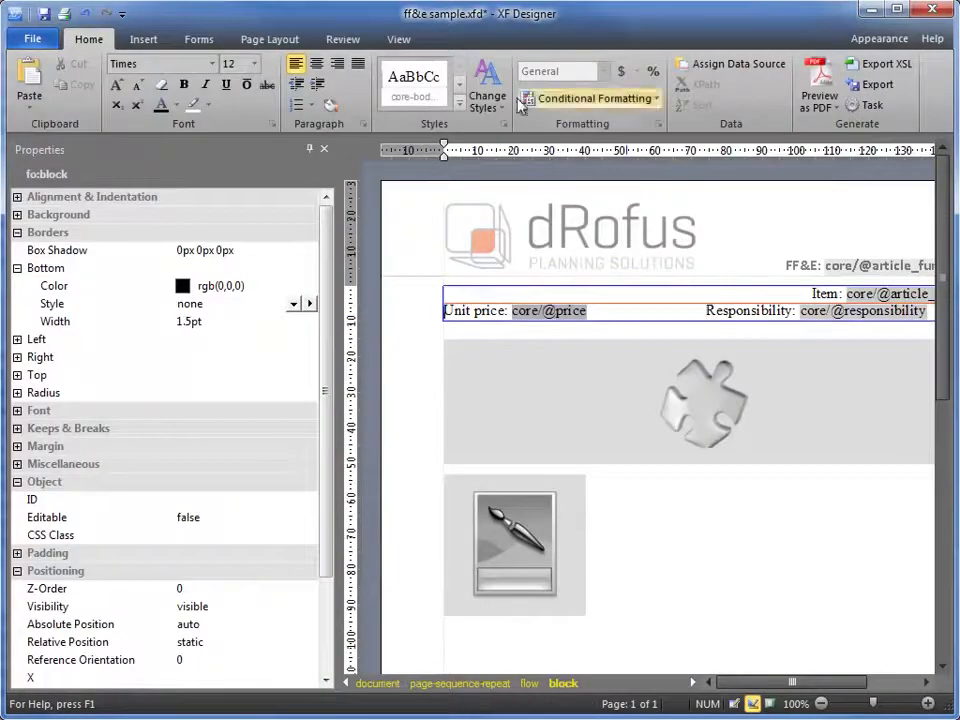
Step: Open the .dyn-flag-body-cell style for editing and set its left border style to none
{"action": "left_click", "coordinate": [495, 107]}
{"action": "left_click", "coordinate": [545, 235]}
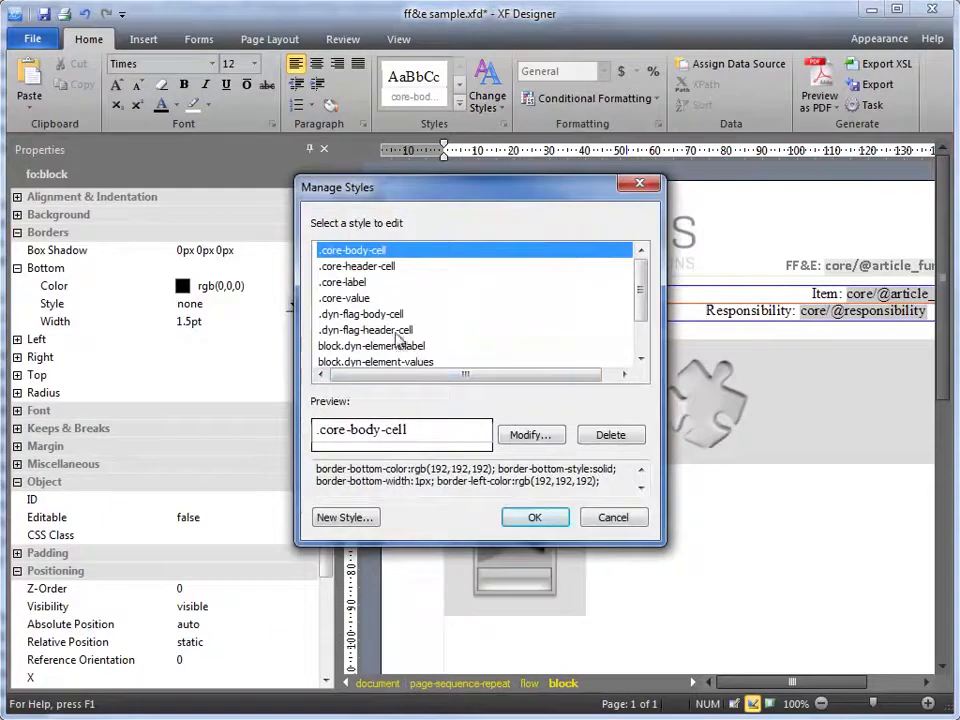
{"action": "scroll", "coordinate": [396, 337], "scroll_direction": "down", "scroll_amount": 1}
{"action": "left_click", "coordinate": [380, 267]}
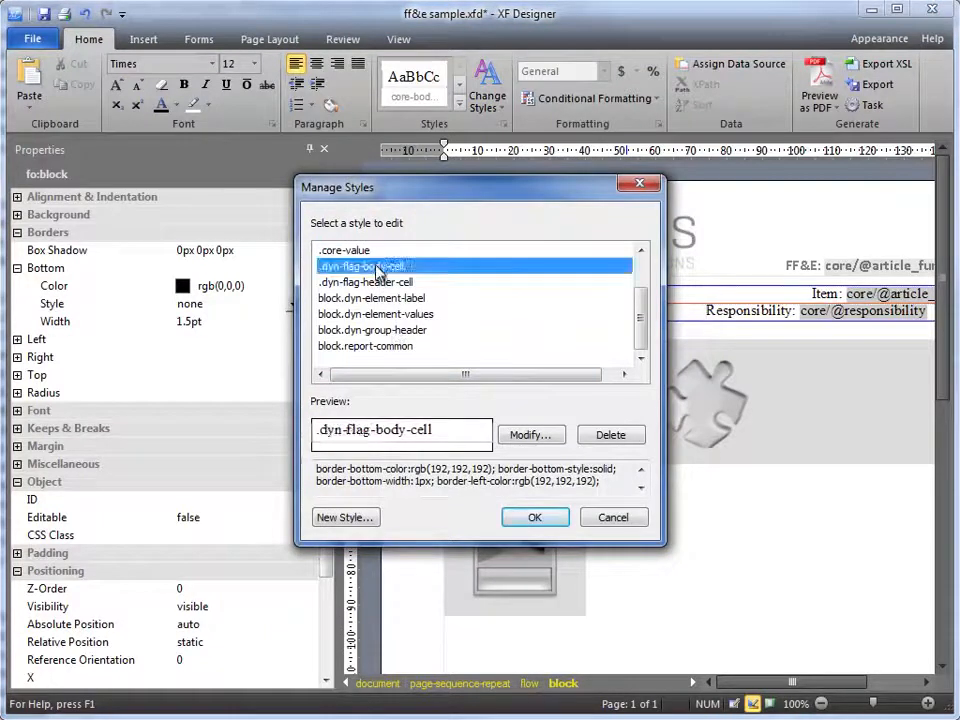
{"action": "left_click", "coordinate": [538, 436]}
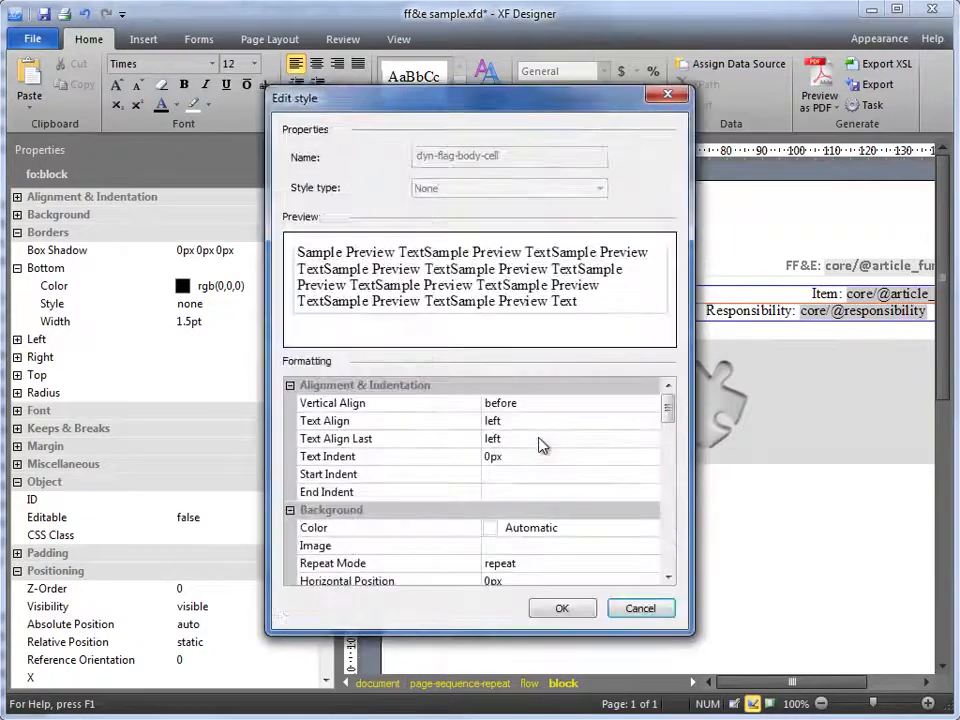
{"action": "left_click_drag", "start_coordinate": [667, 403], "coordinate": [670, 447]}
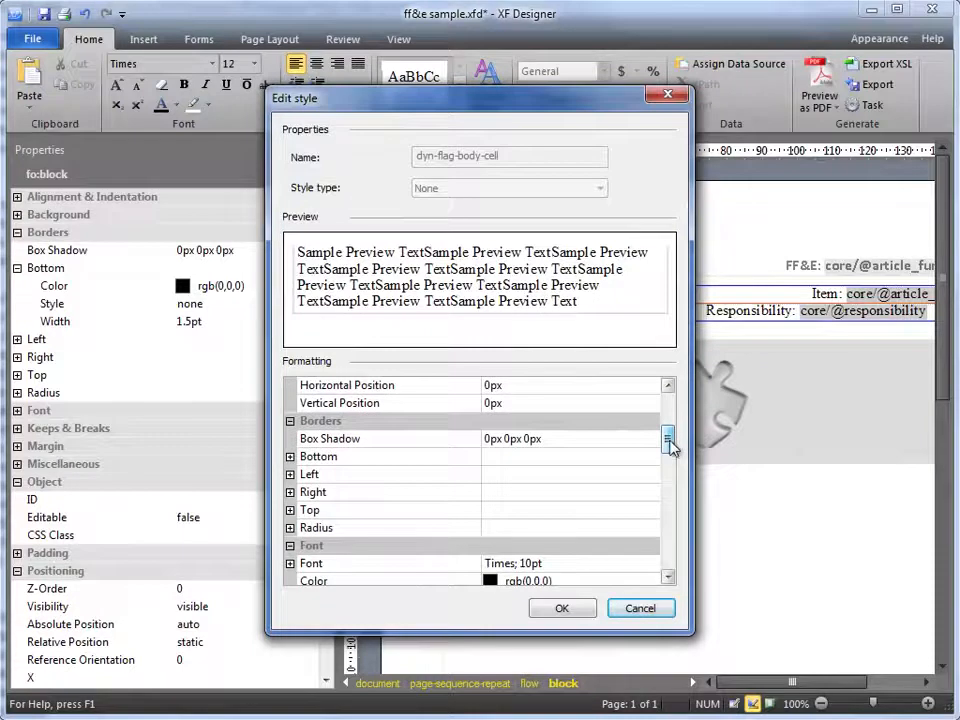
{"action": "left_click", "coordinate": [290, 474]}
{"action": "left_click", "coordinate": [540, 510]}
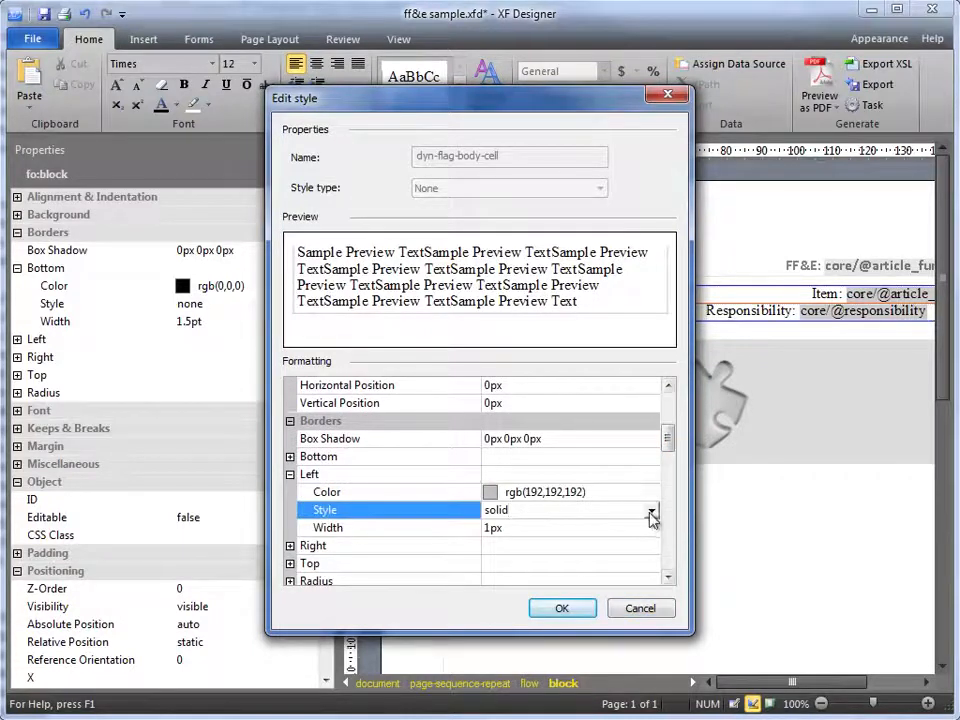
{"action": "left_click", "coordinate": [651, 510]}
{"action": "left_click", "coordinate": [500, 530]}
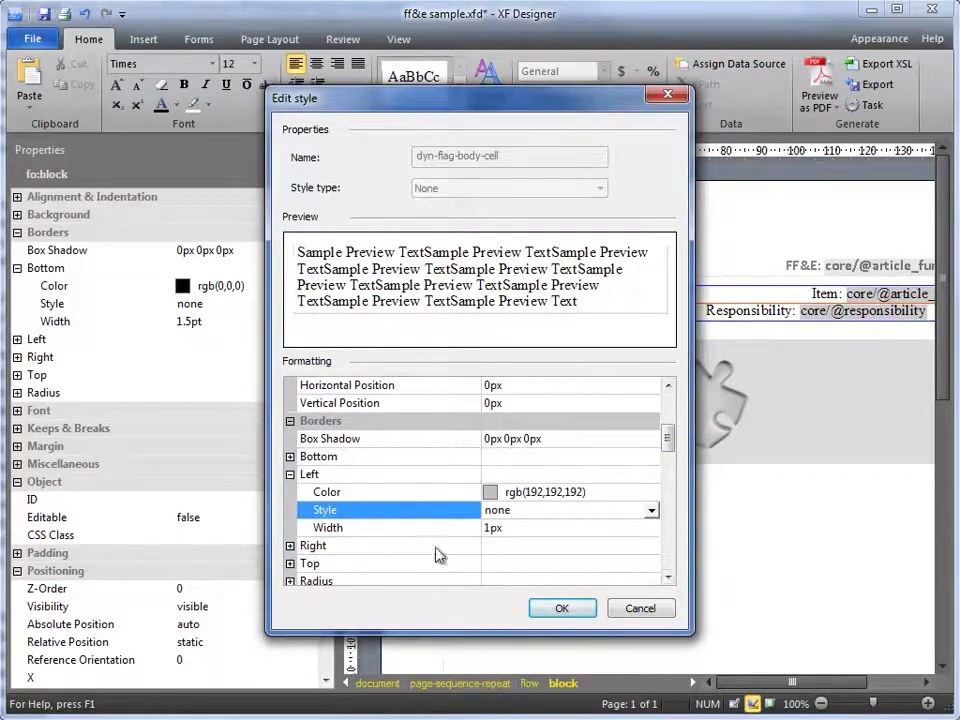
Step: Set the right border style of the dyn-flag-body-cell style to none
{"action": "left_click", "coordinate": [291, 546]}
{"action": "scroll", "coordinate": [535, 518], "scroll_direction": "down", "scroll_amount": 2}
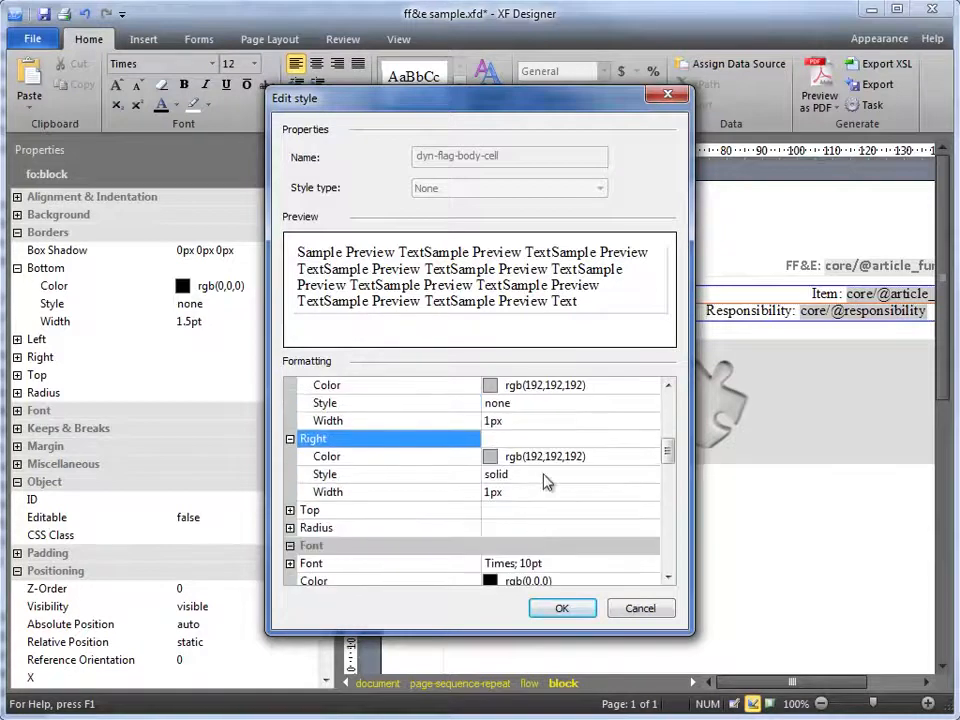
{"action": "left_click", "coordinate": [567, 474]}
{"action": "left_click", "coordinate": [651, 475]}
{"action": "left_click", "coordinate": [530, 493]}
Step: Set the bottom border style of the dyn-flag-body-cell style to none and apply the style changes
{"action": "scroll", "coordinate": [352, 430], "scroll_direction": "up", "scroll_amount": 2}
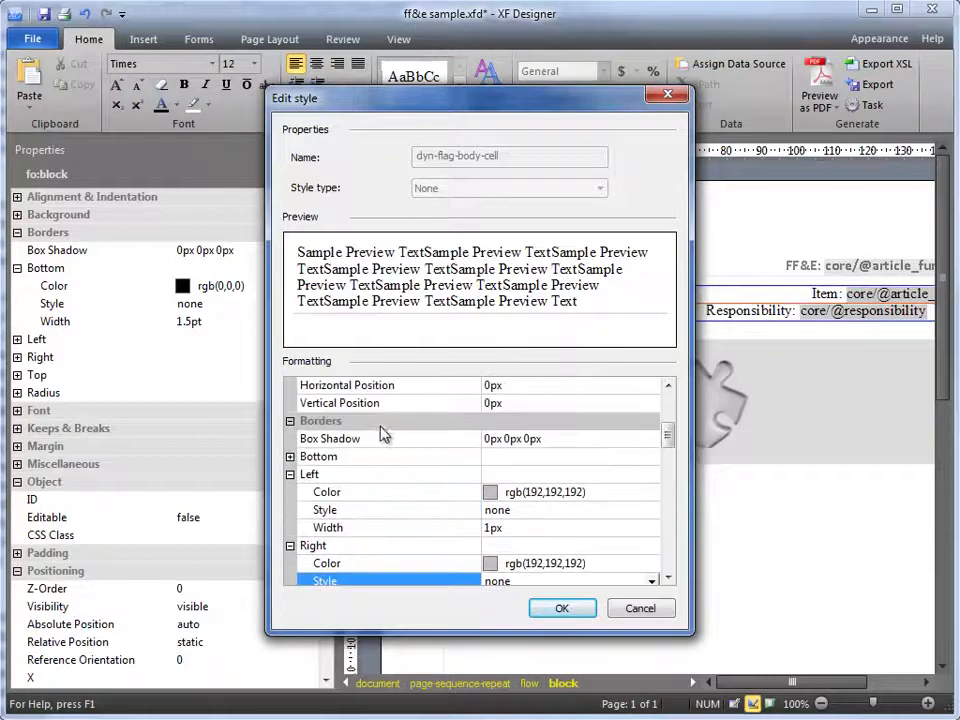
{"action": "left_click", "coordinate": [291, 457]}
{"action": "left_click", "coordinate": [551, 493]}
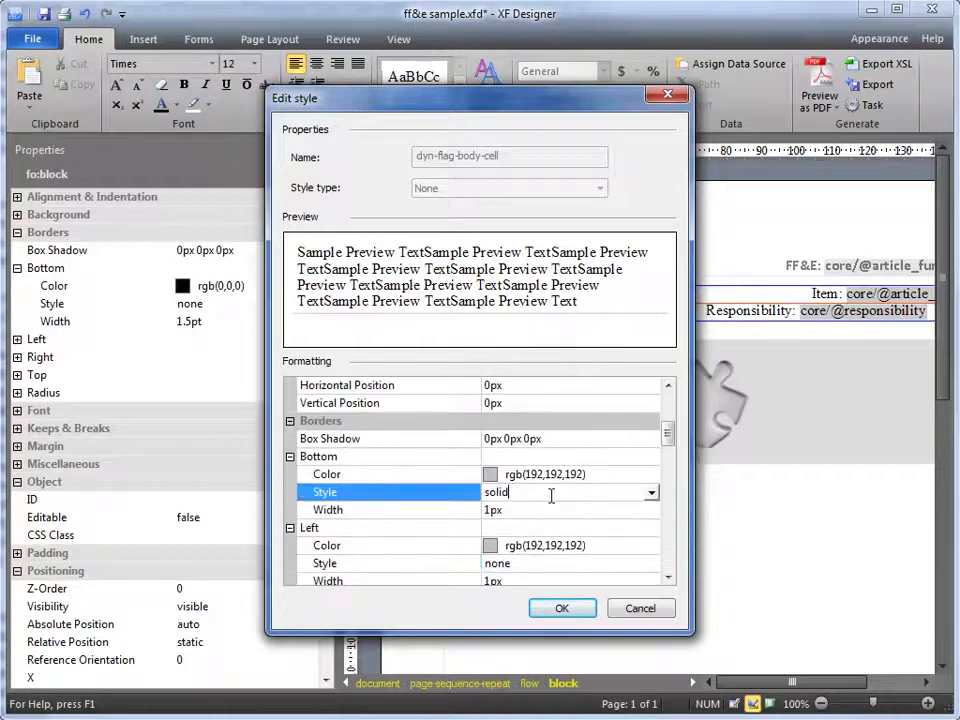
{"action": "left_click", "coordinate": [651, 493]}
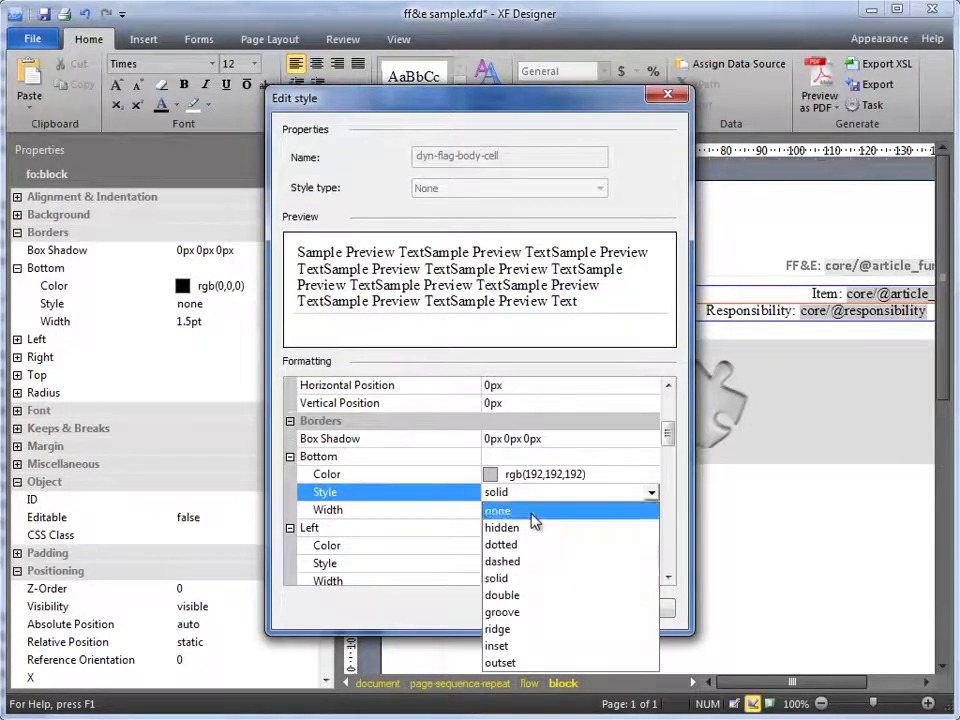
{"action": "left_click", "coordinate": [533, 511]}
{"action": "left_click", "coordinate": [561, 609]}
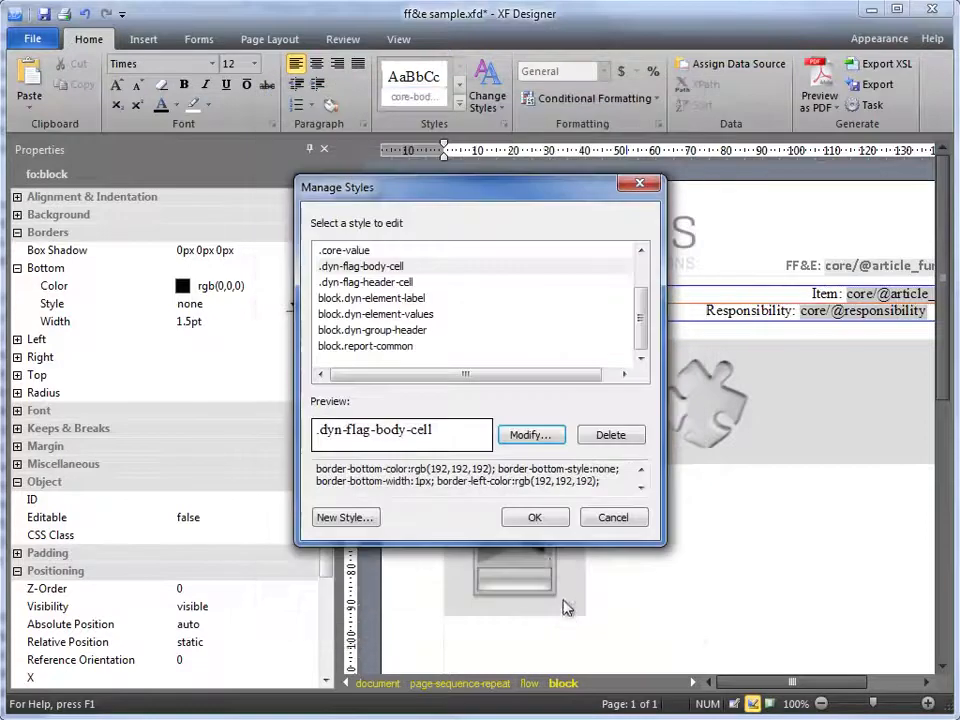
{"action": "left_click", "coordinate": [535, 518]}
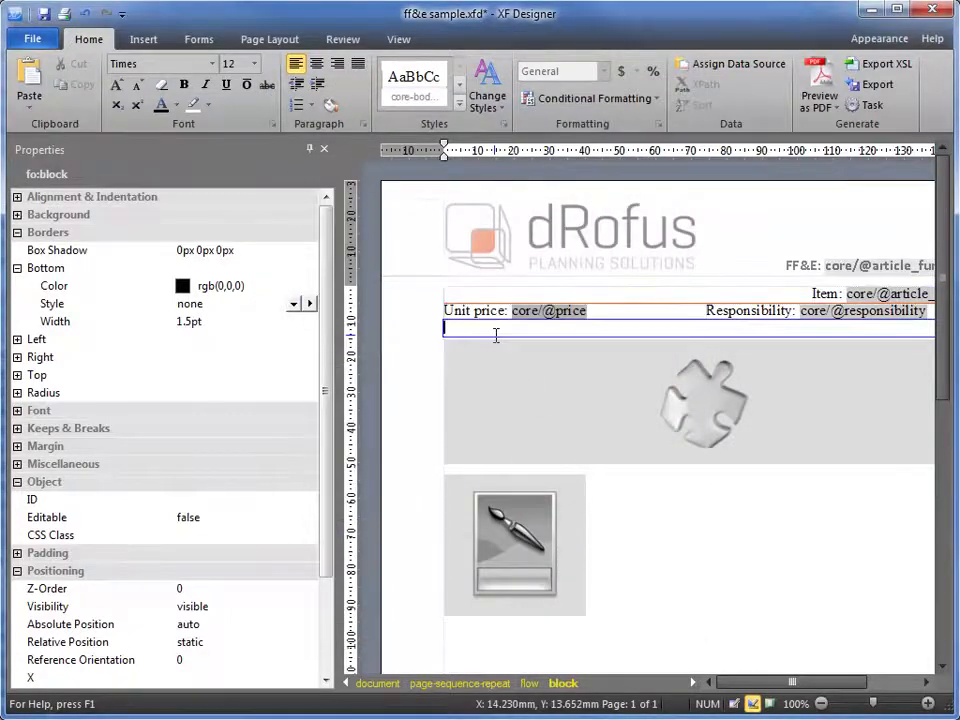
Step: Preview the report in print layout to check the borders around the section body cells
{"action": "key", "text": "F5"}
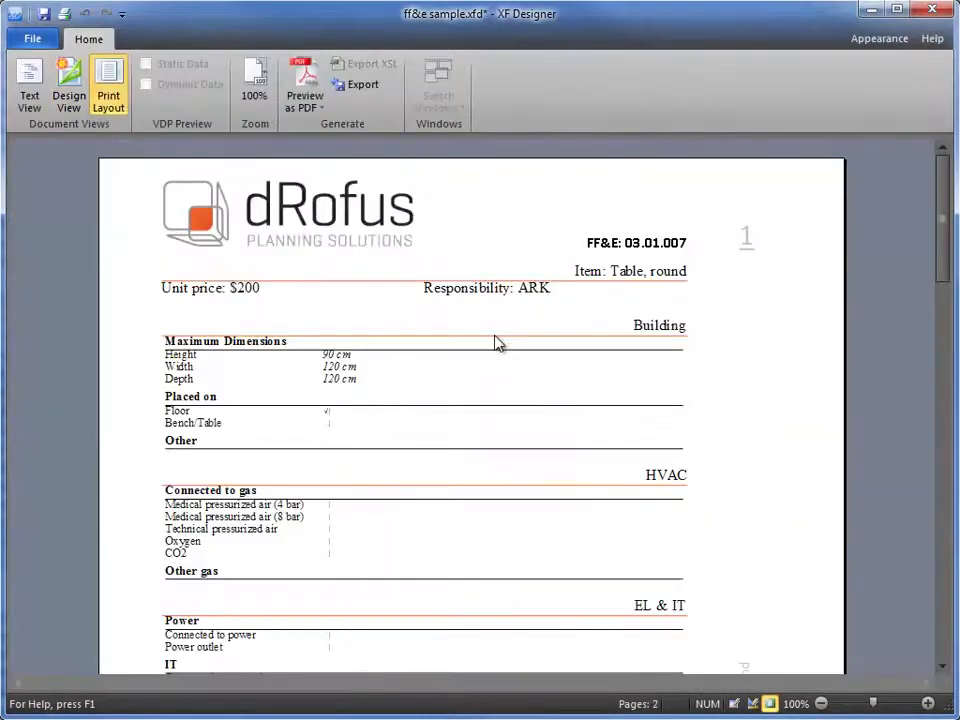
{"action": "scroll", "coordinate": [497, 342], "scroll_direction": "down", "scroll_amount": 4}
{"action": "scroll", "coordinate": [497, 342], "scroll_direction": "up", "scroll_amount": 4}
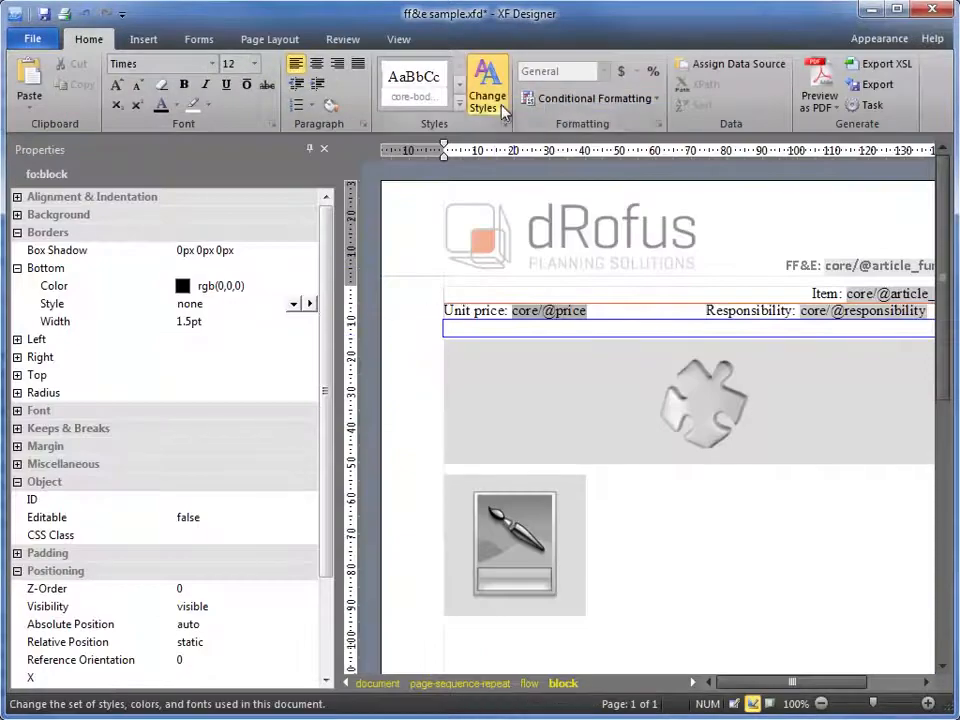
Step: Open the block.dyn-group-header style for editing from the document's style list
{"action": "left_click", "coordinate": [503, 111]}
{"action": "left_click", "coordinate": [546, 240]}
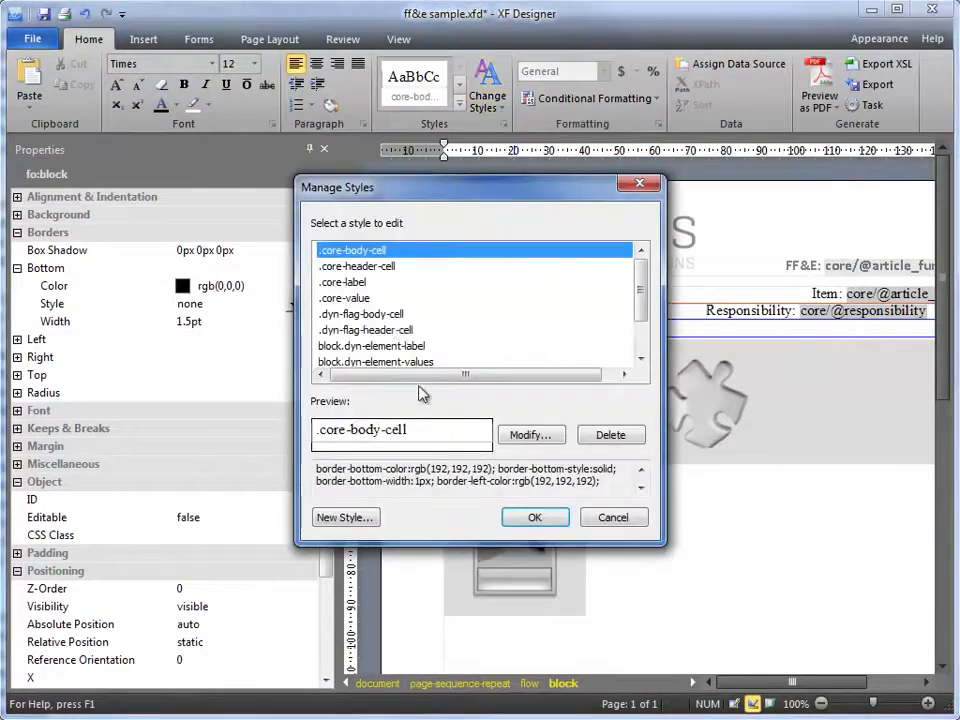
{"action": "left_click", "coordinate": [398, 330]}
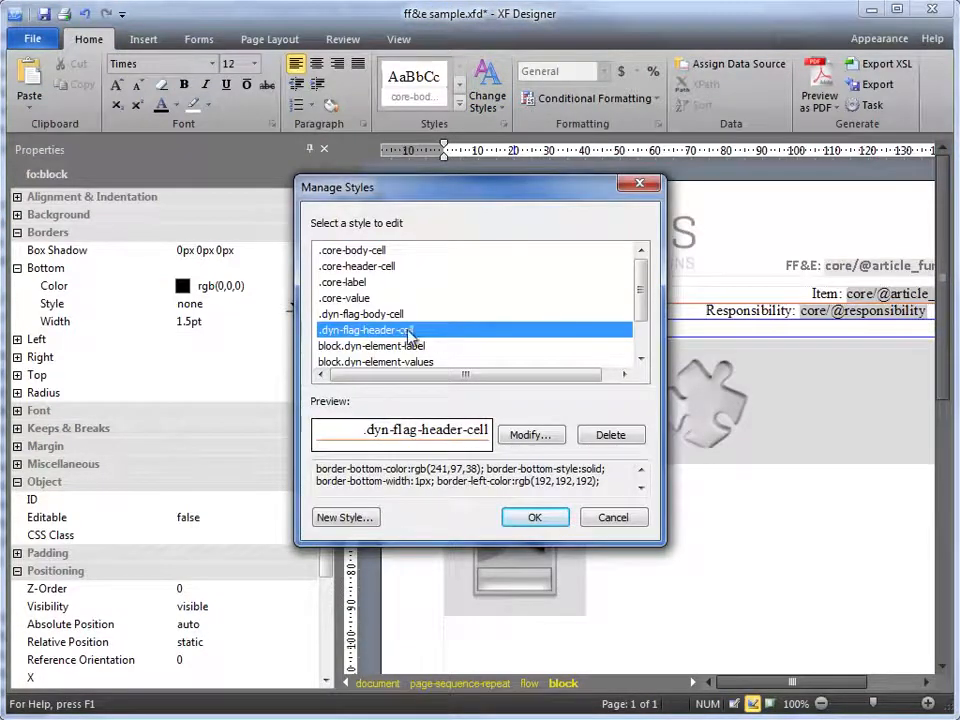
{"action": "scroll", "coordinate": [412, 338], "scroll_direction": "down", "scroll_amount": 1}
{"action": "left_click", "coordinate": [404, 334]}
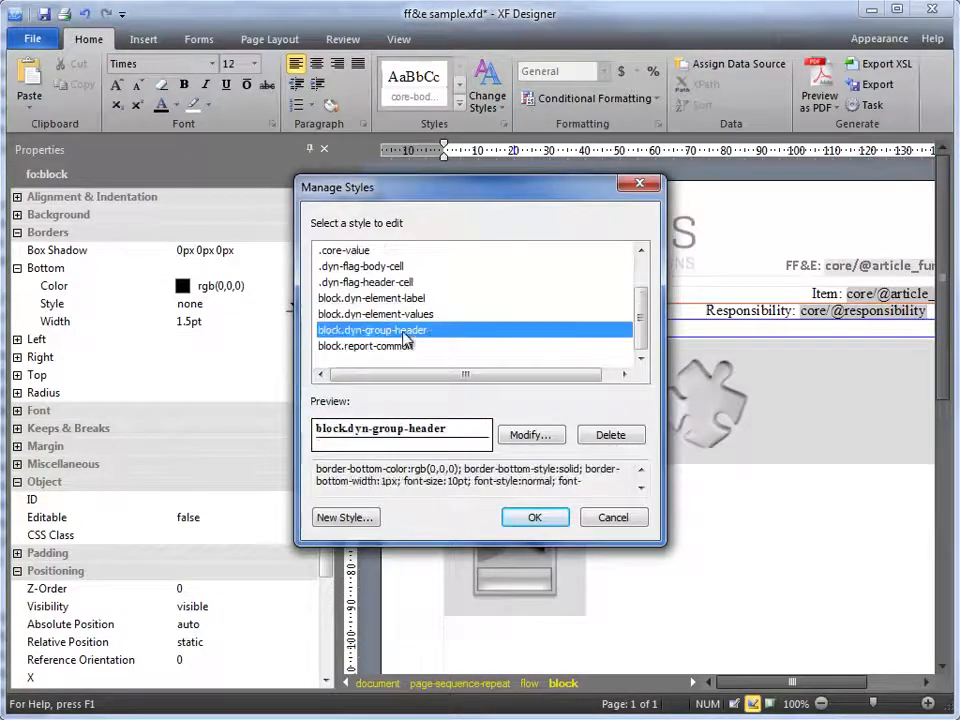
{"action": "left_click", "coordinate": [538, 436]}
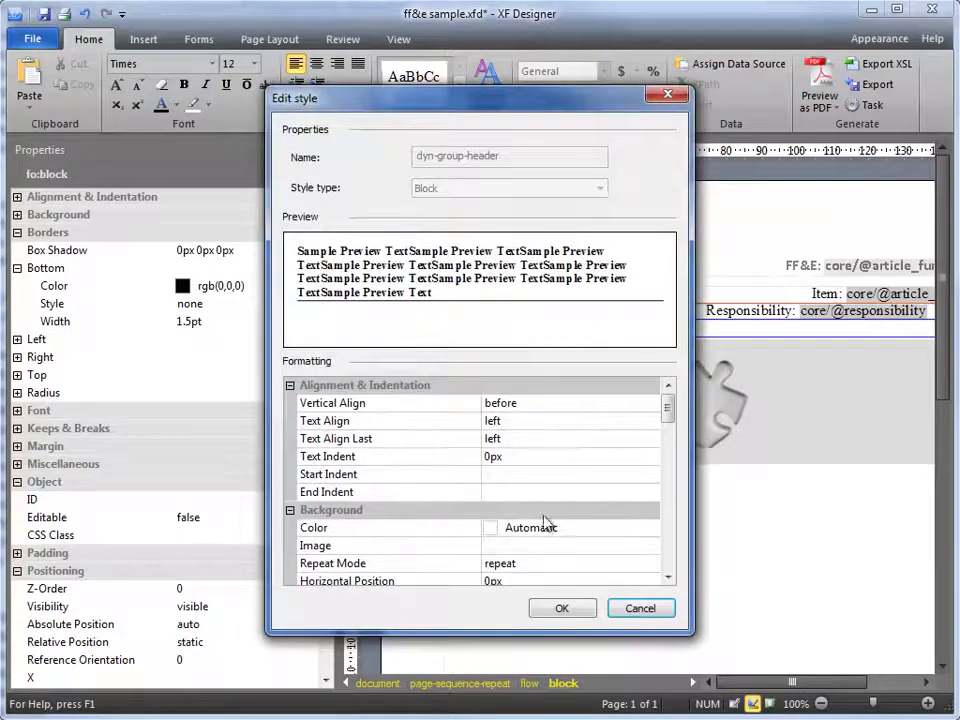
Step: Change the group header style's bottom border color to light gray, rgb(192,192,192), and apply the style changes
{"action": "left_click_drag", "start_coordinate": [668, 406], "coordinate": [677, 435]}
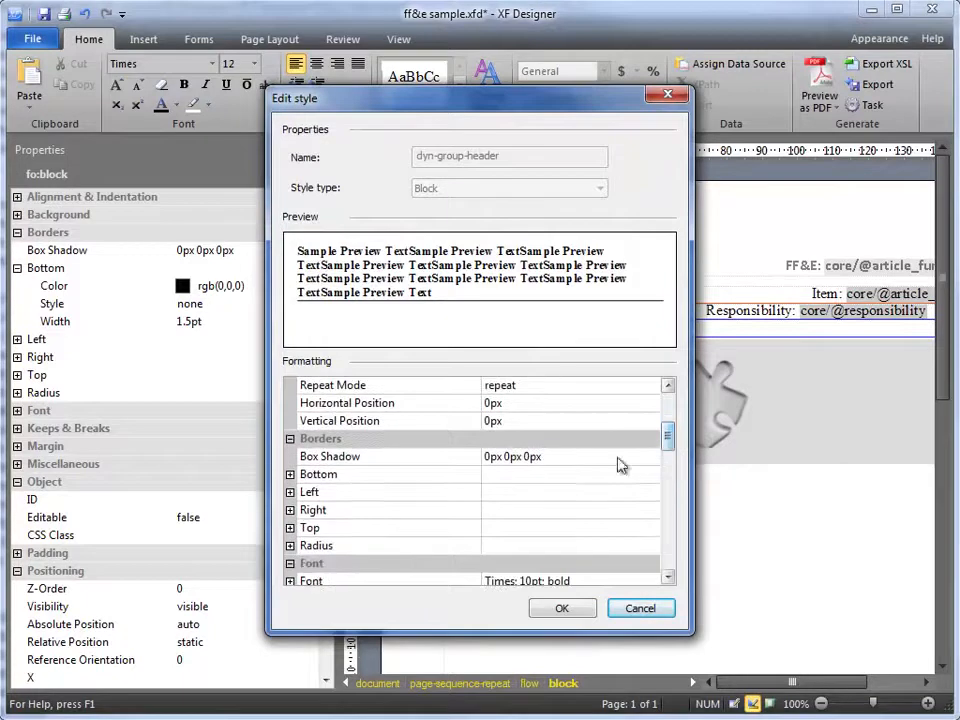
{"action": "left_click", "coordinate": [291, 475]}
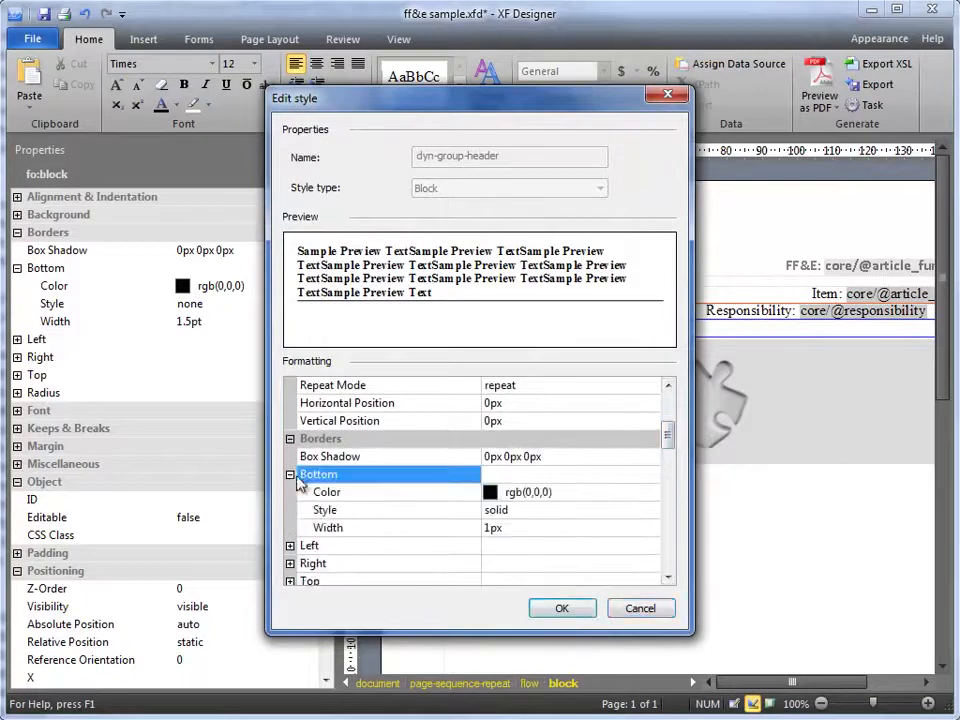
{"action": "left_click", "coordinate": [541, 494]}
{"action": "left_click", "coordinate": [649, 494]}
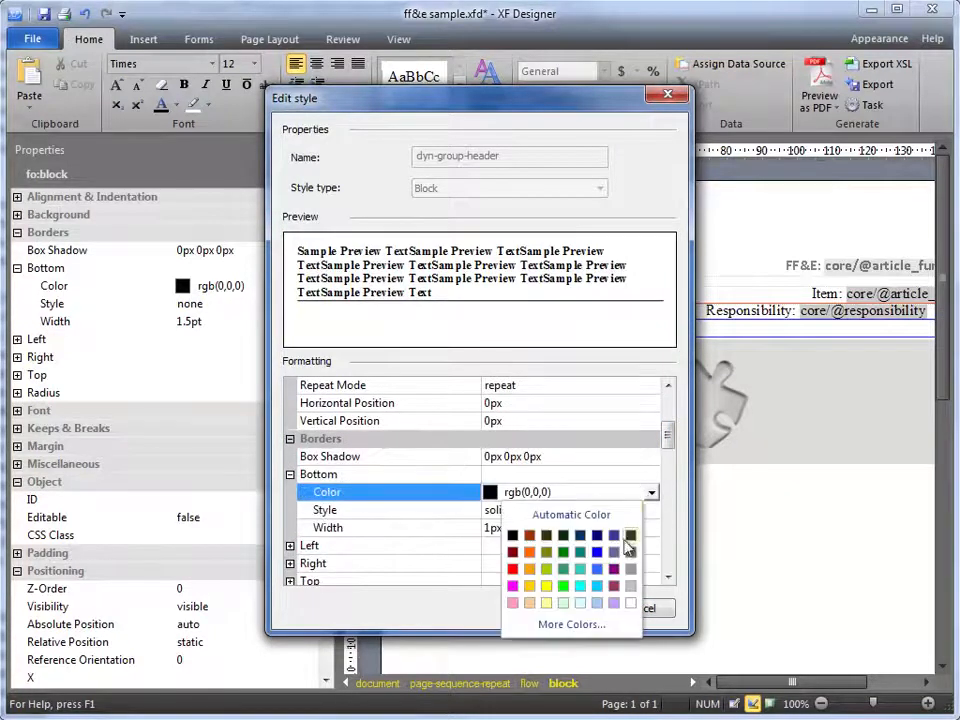
{"action": "left_click", "coordinate": [630, 586]}
{"action": "left_click", "coordinate": [564, 610]}
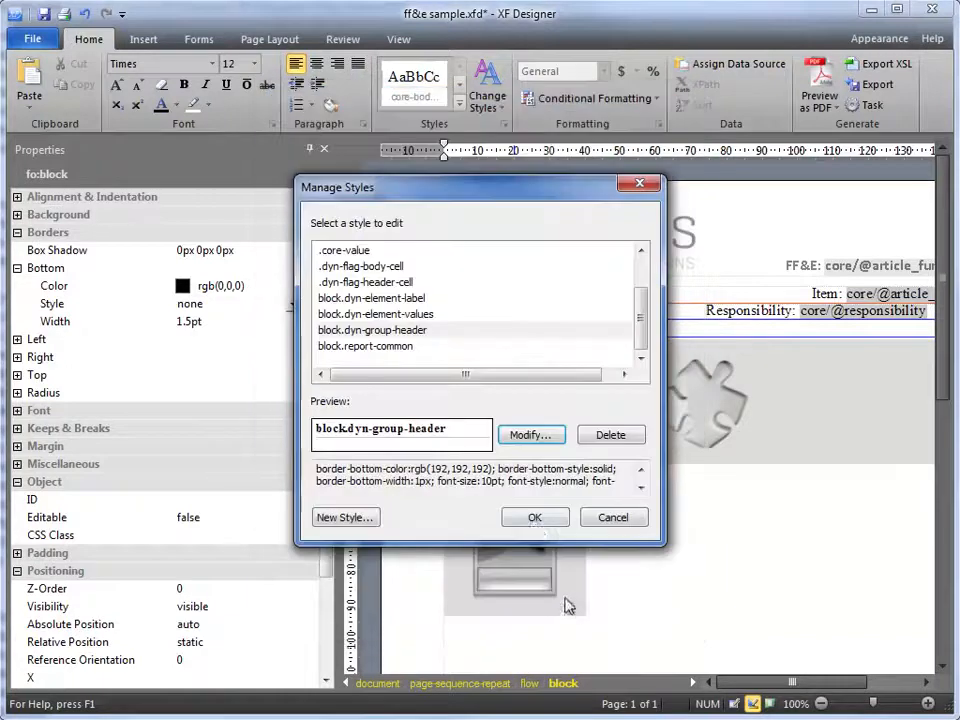
{"action": "left_click", "coordinate": [535, 518]}
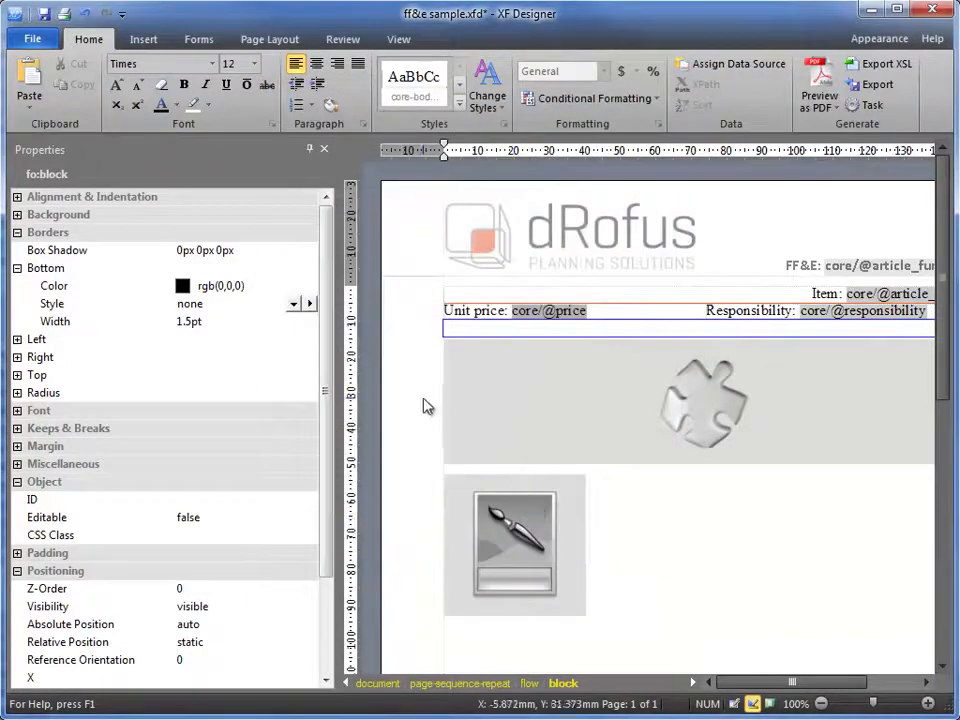
Step: Preview the report in print layout to check the lines under the group headers, and return to the design view
{"action": "key", "text": "F5"}
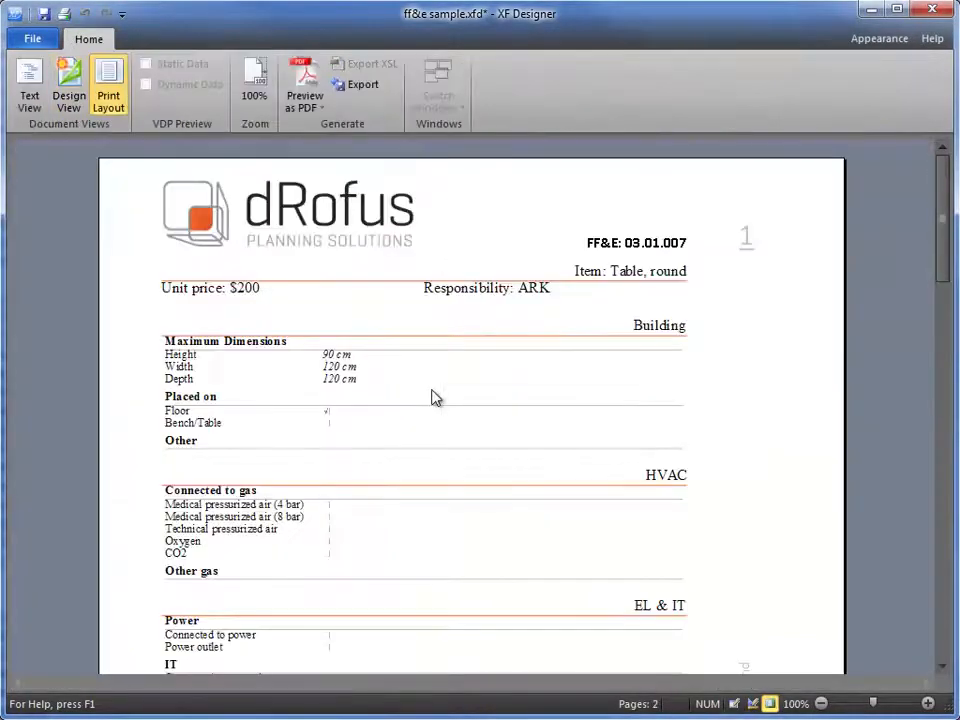
{"action": "scroll", "coordinate": [433, 397], "scroll_direction": "down", "scroll_amount": 3}
{"action": "scroll", "coordinate": [433, 397], "scroll_direction": "up", "scroll_amount": 3}
{"action": "key", "text": "F5"}
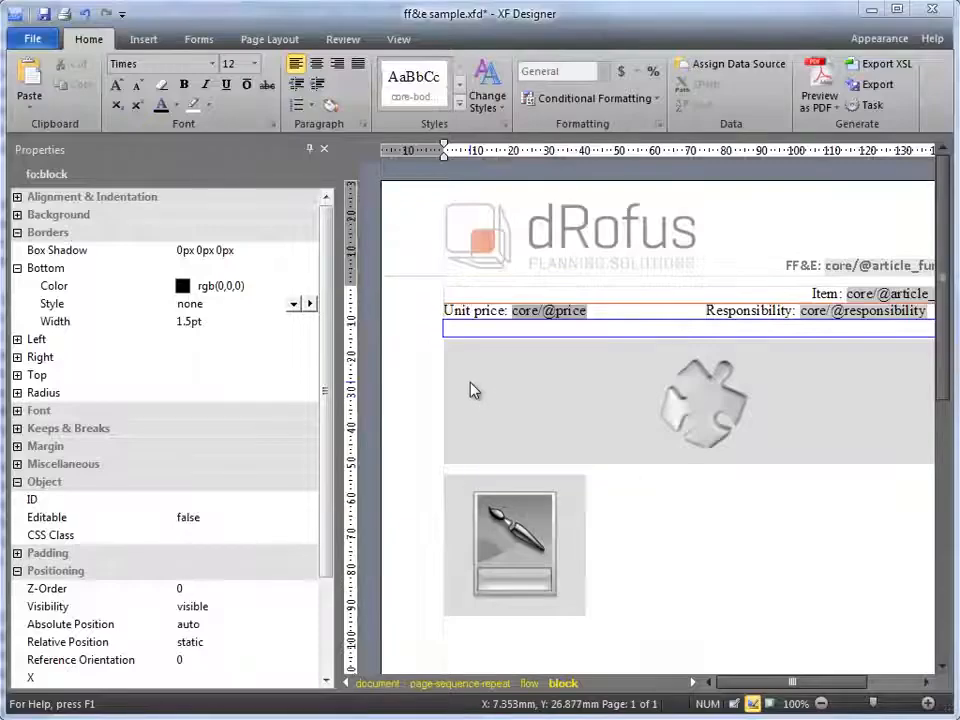
Step: Assign the CSS class report-common to the block that contains the item, unit price and responsibility table
{"action": "left_click", "coordinate": [456, 294]}
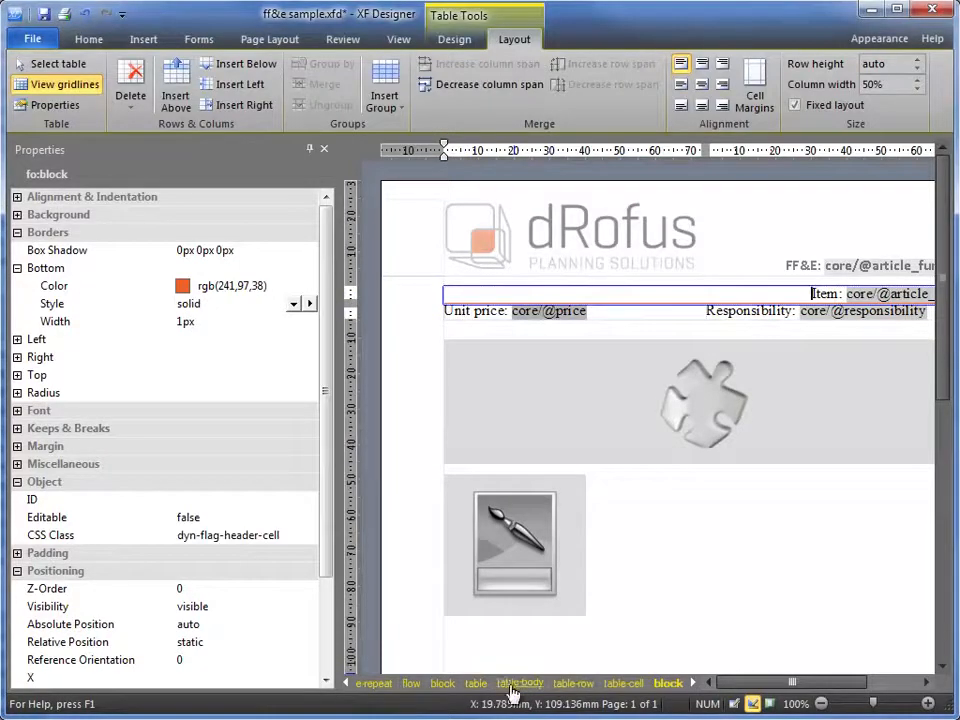
{"action": "left_click", "coordinate": [416, 687]}
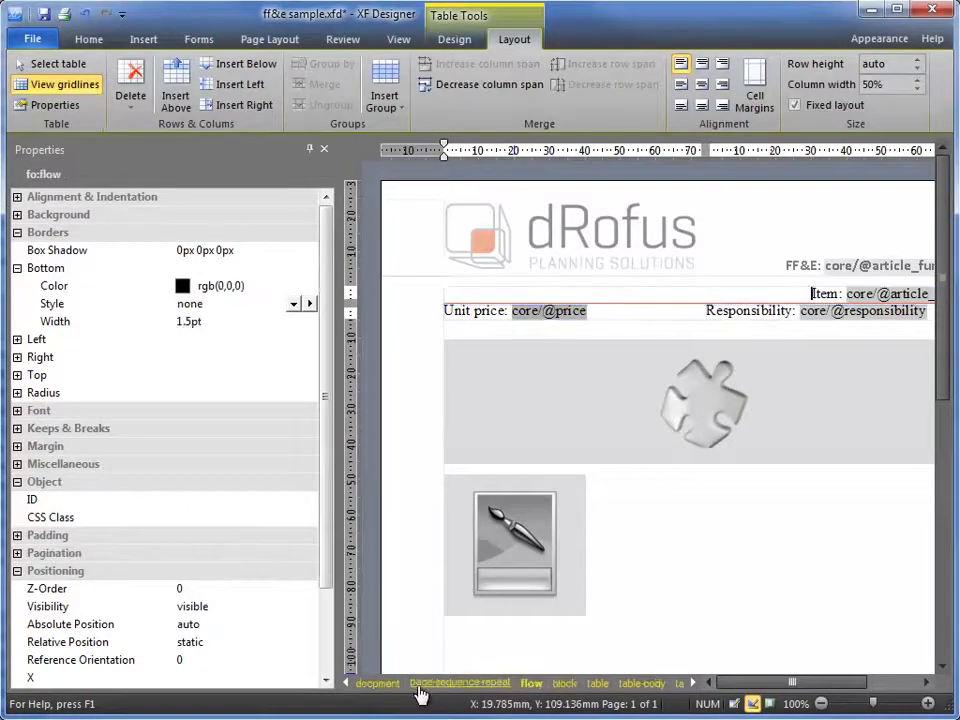
{"action": "left_click", "coordinate": [564, 683]}
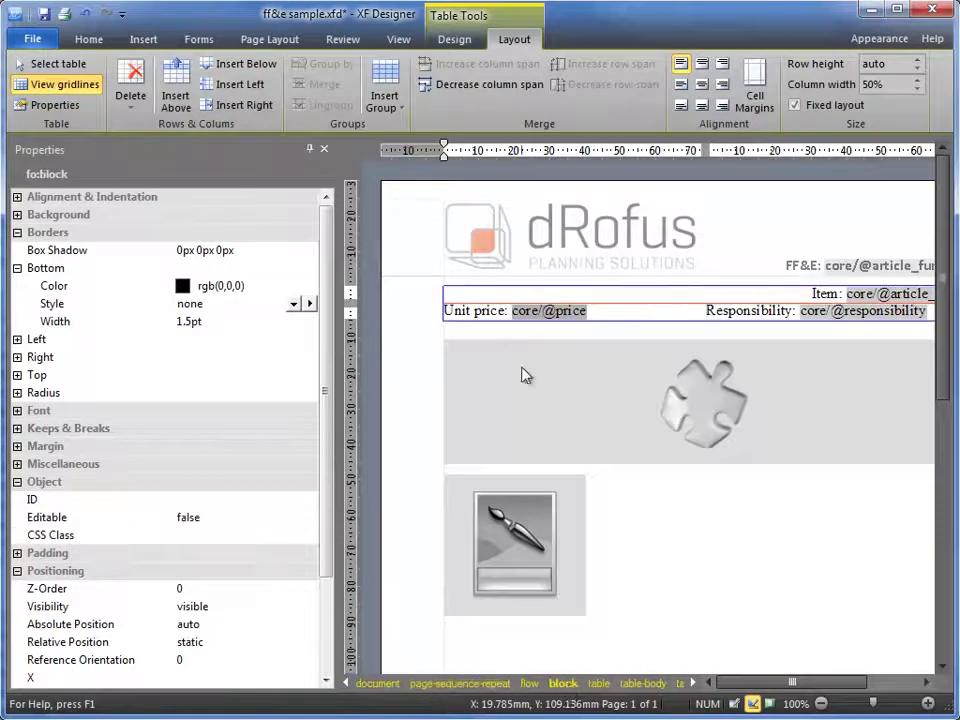
{"action": "left_click", "coordinate": [209, 535]}
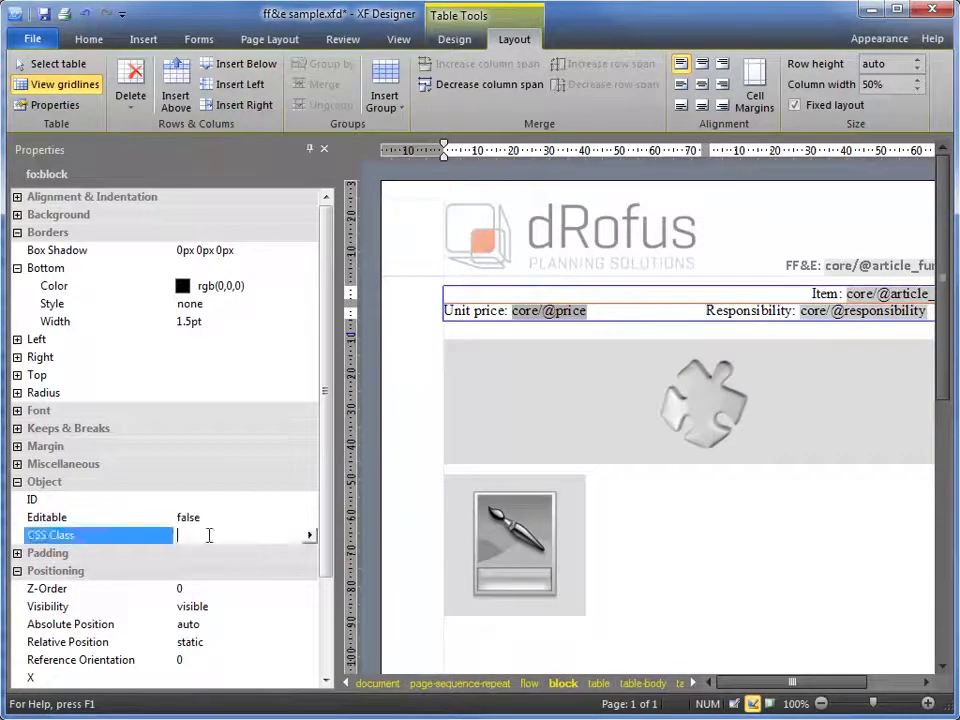
{"action": "key", "text": "BackSpace"}
{"action": "key", "text": "BackSpace"}
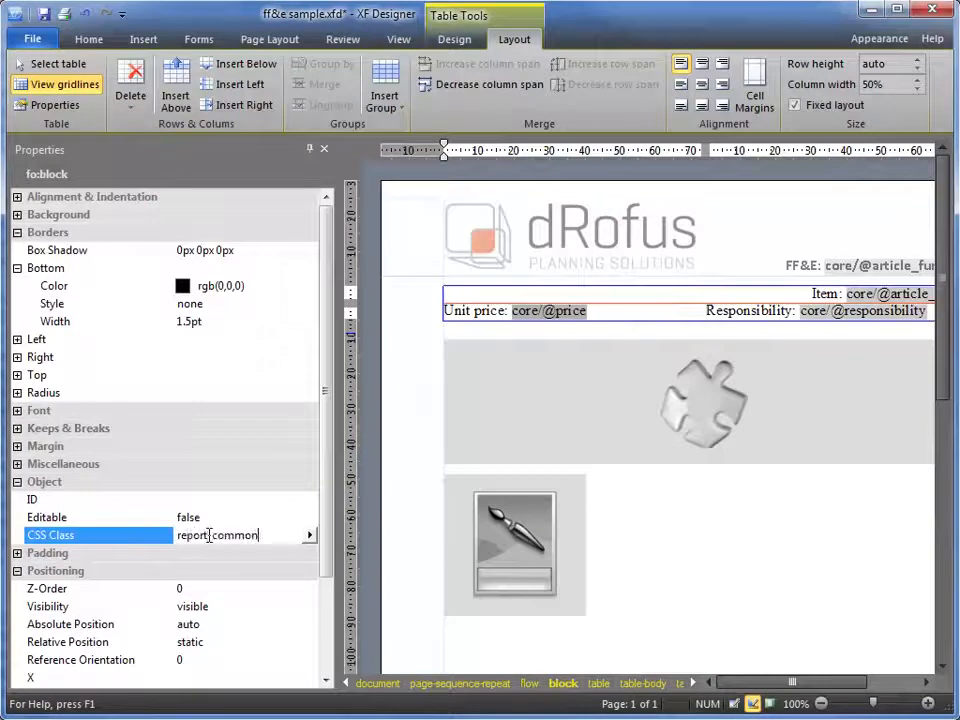
{"action": "left_click", "coordinate": [205, 519]}
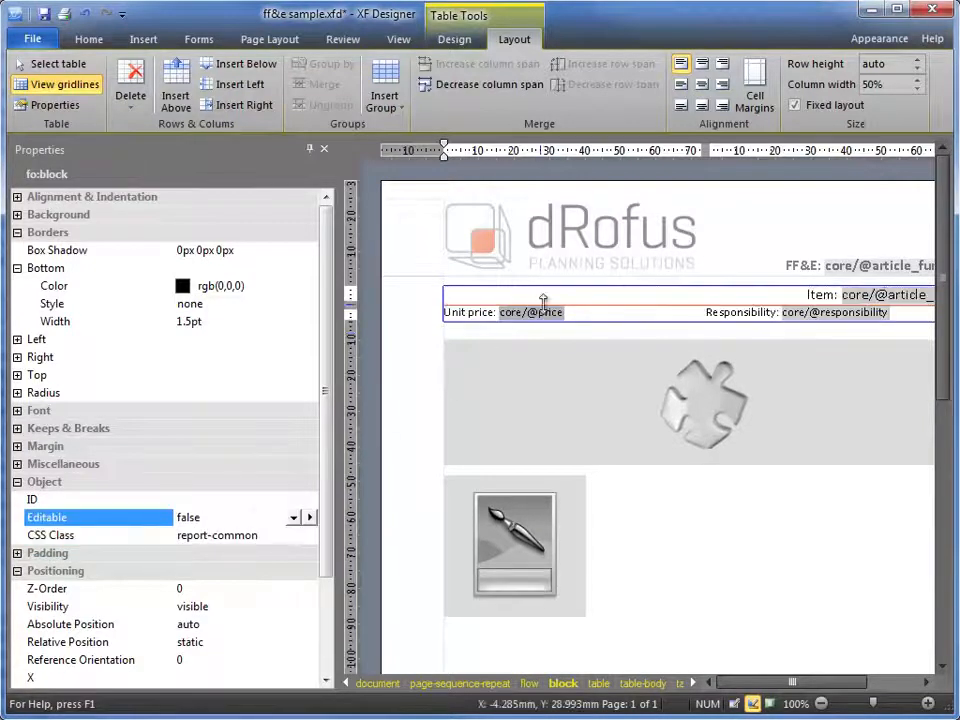
Step: Assign the CSS class report-common to the outer block that holds the building block and the image placeholder
{"action": "left_click", "coordinate": [514, 364]}
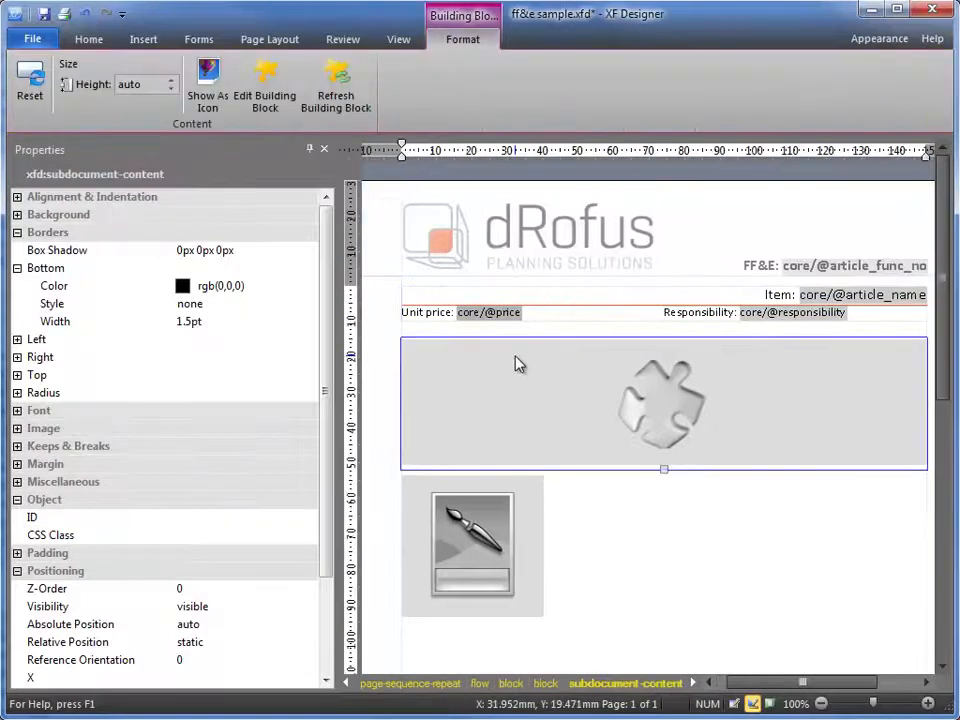
{"action": "left_click", "coordinate": [517, 688]}
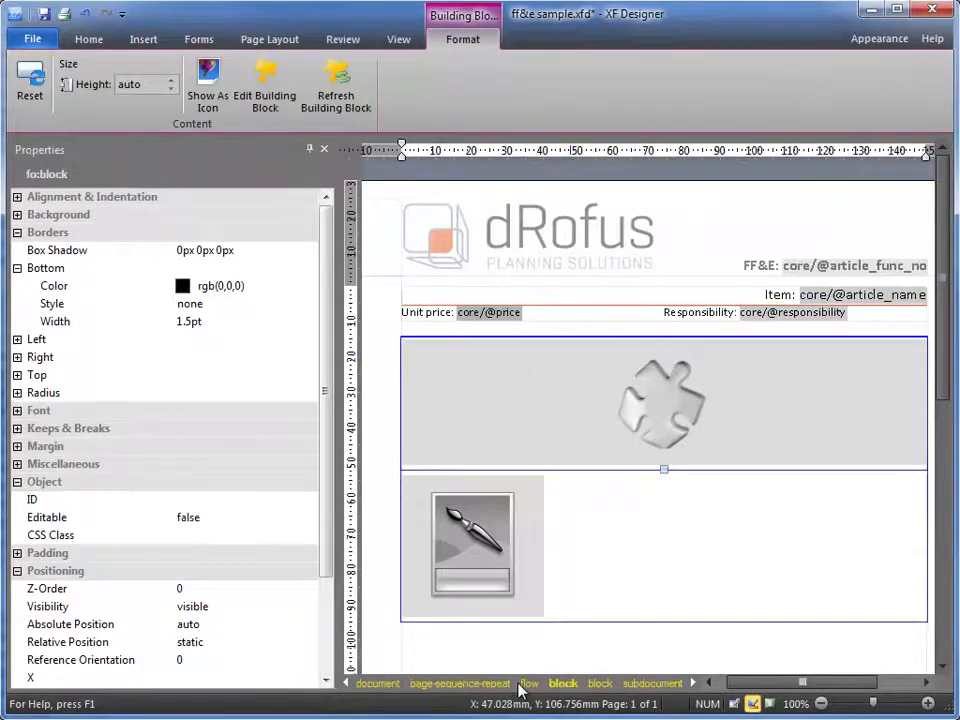
{"action": "left_click", "coordinate": [200, 534]}
{"action": "type", "text": "report-"}
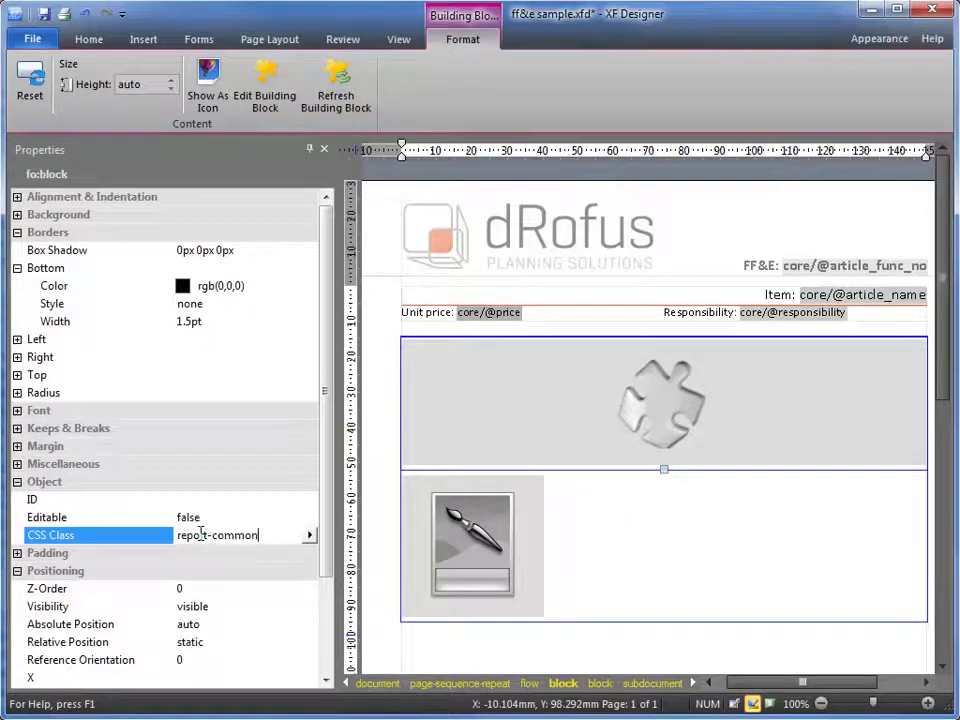
{"action": "type", "text": "common"}
{"action": "key", "text": "Return"}
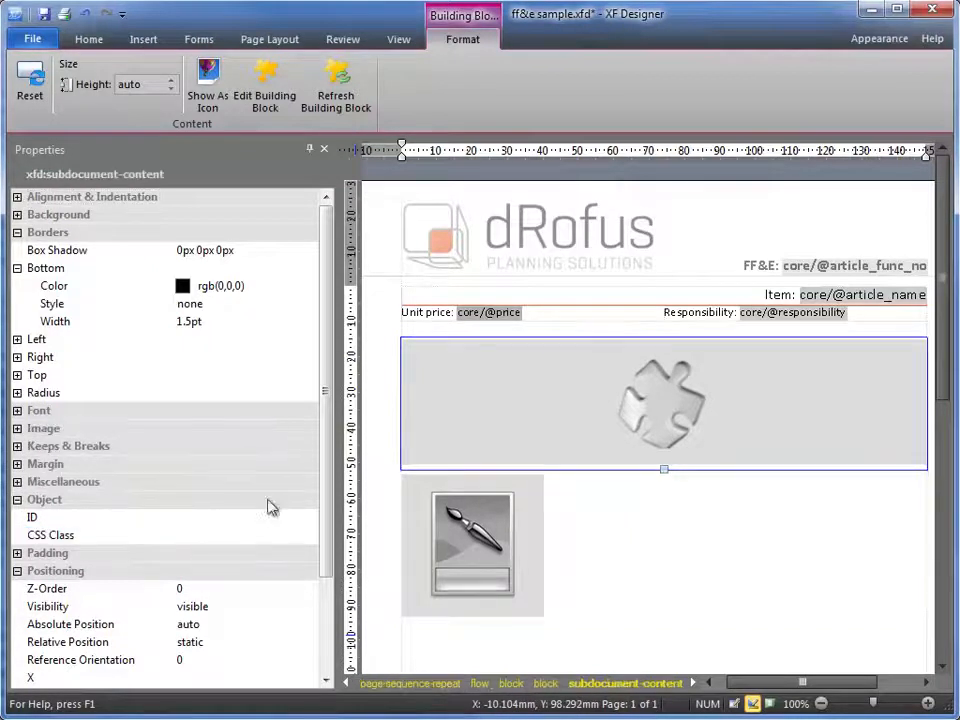
Step: Preview the report in print layout to check the fonts of the item details and sections, and return to the design view
{"action": "left_click", "coordinate": [479, 330]}
{"action": "key", "text": "F5"}
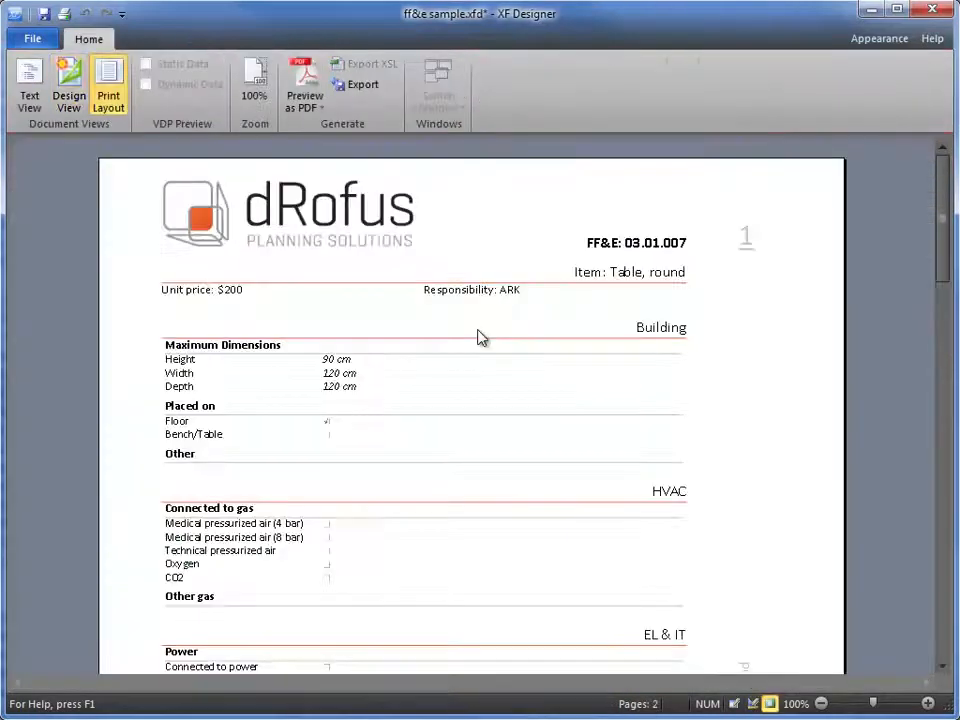
{"action": "scroll", "coordinate": [478, 330], "scroll_direction": "down", "scroll_amount": 1}
{"action": "scroll", "coordinate": [478, 330], "scroll_direction": "up", "scroll_amount": 1}
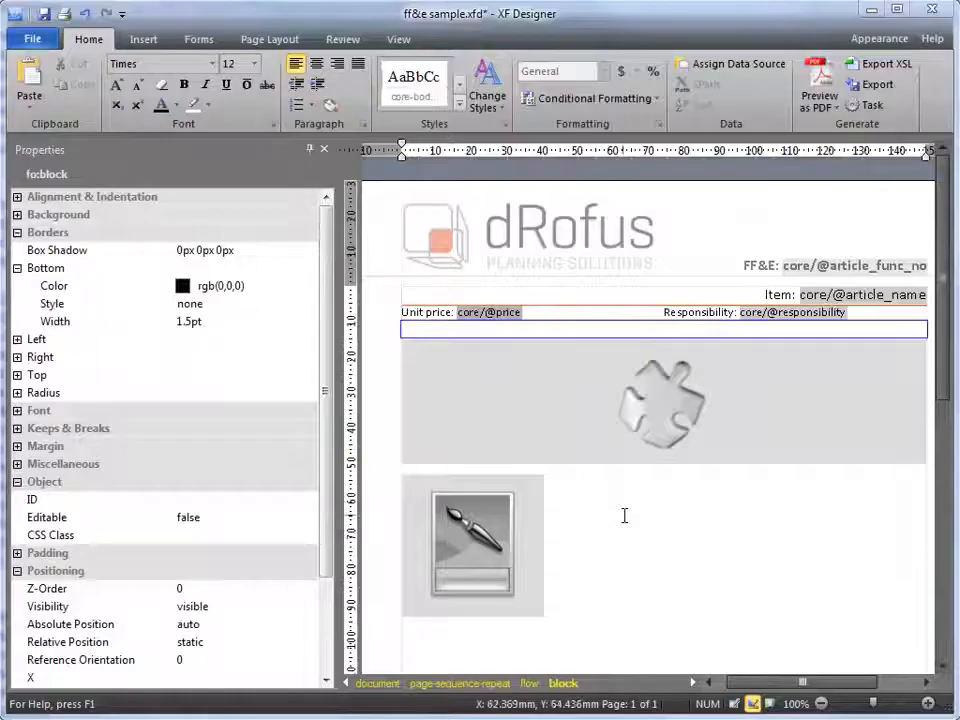
Step: Center the image placeholder horizontally within its block below the building block
{"action": "left_click", "coordinate": [557, 499]}
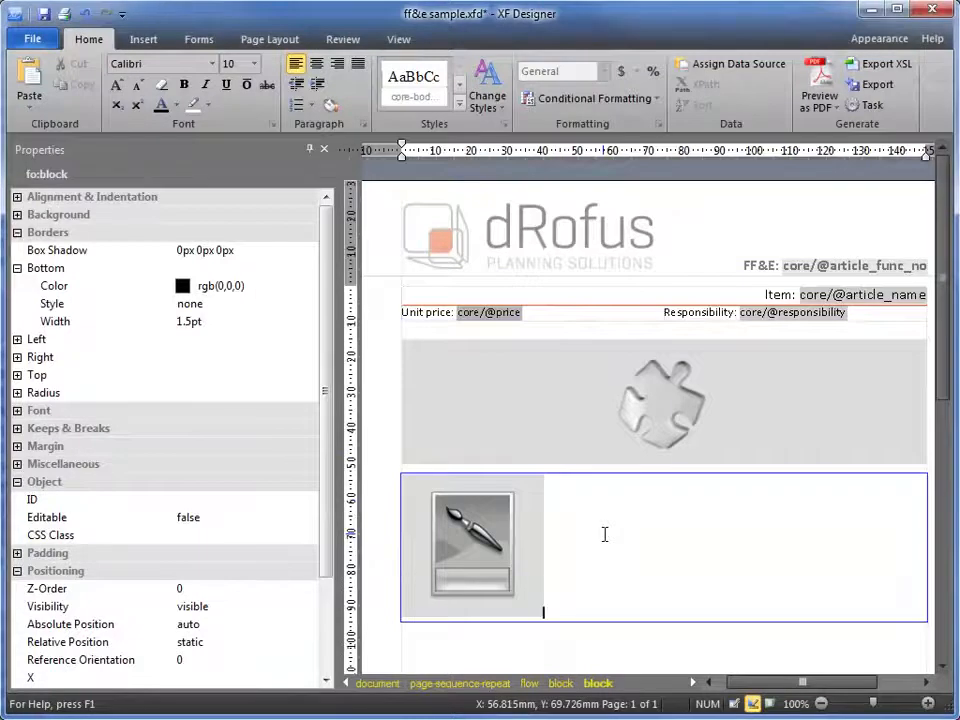
{"action": "scroll", "coordinate": [604, 535], "scroll_direction": "down", "scroll_amount": 1}
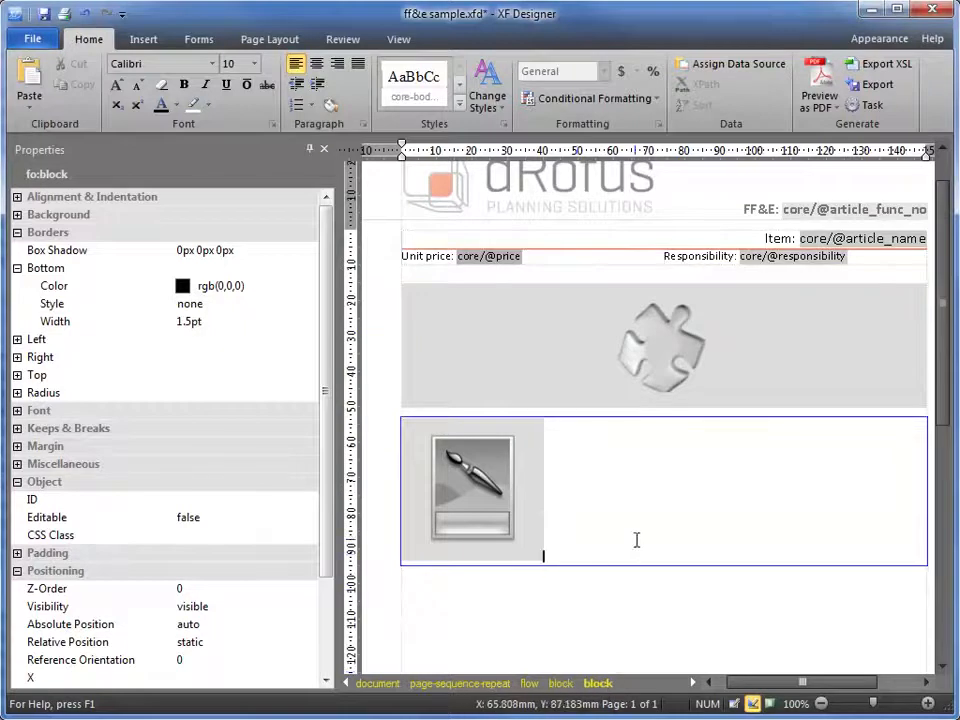
{"action": "left_click", "coordinate": [318, 65]}
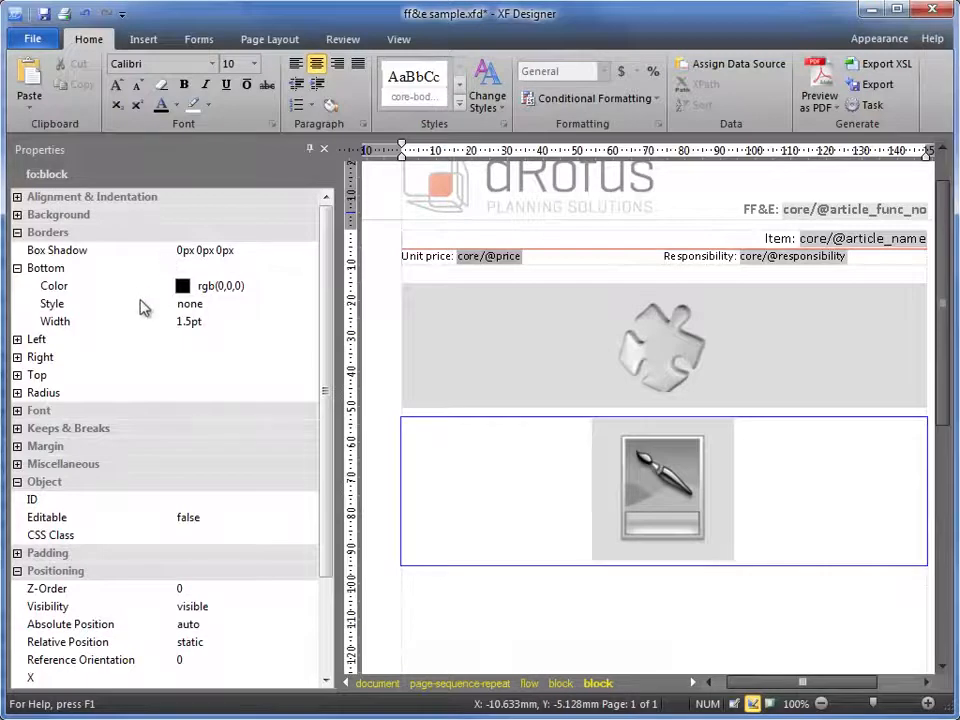
Step: Set the background color of the image's block to the custom gray, rgb(147,149,152)
{"action": "left_click", "coordinate": [17, 214]}
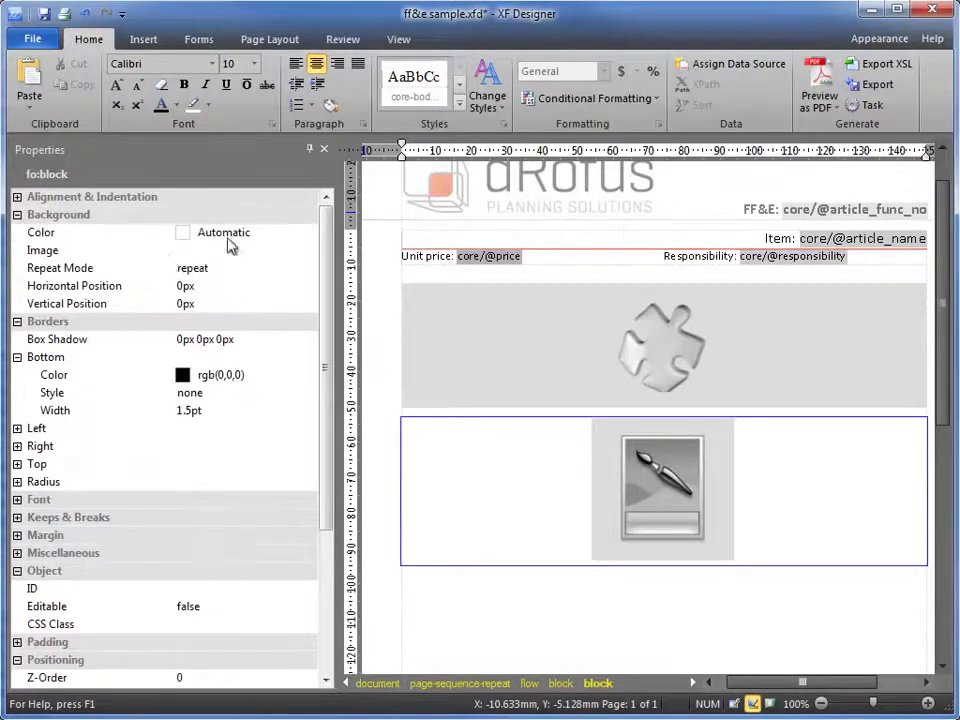
{"action": "left_click", "coordinate": [256, 238]}
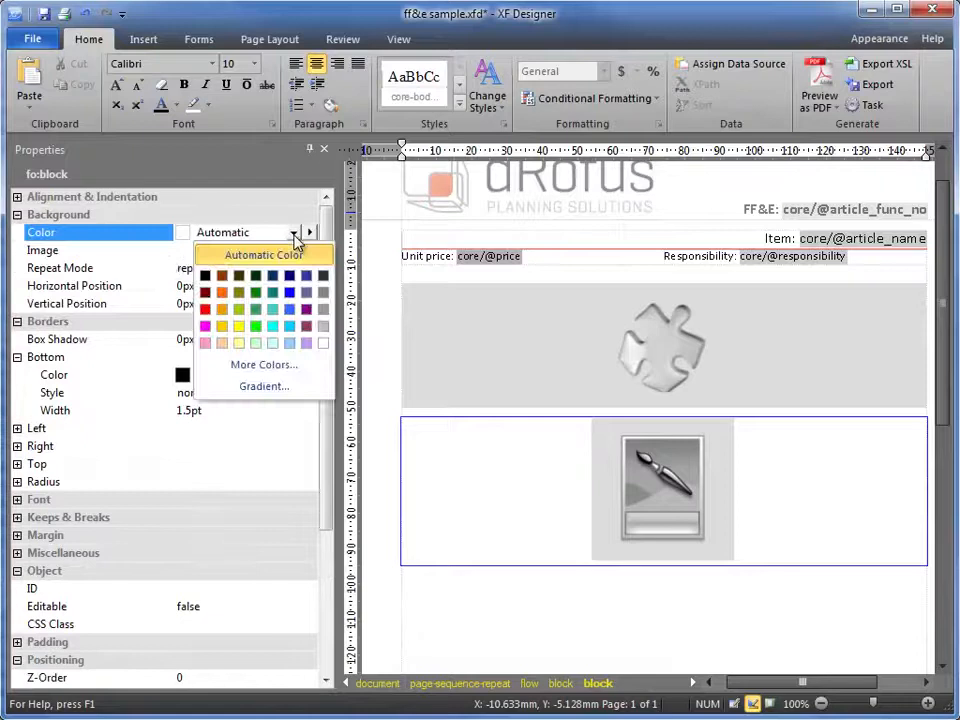
{"action": "left_click", "coordinate": [286, 368]}
{"action": "left_click", "coordinate": [417, 420]}
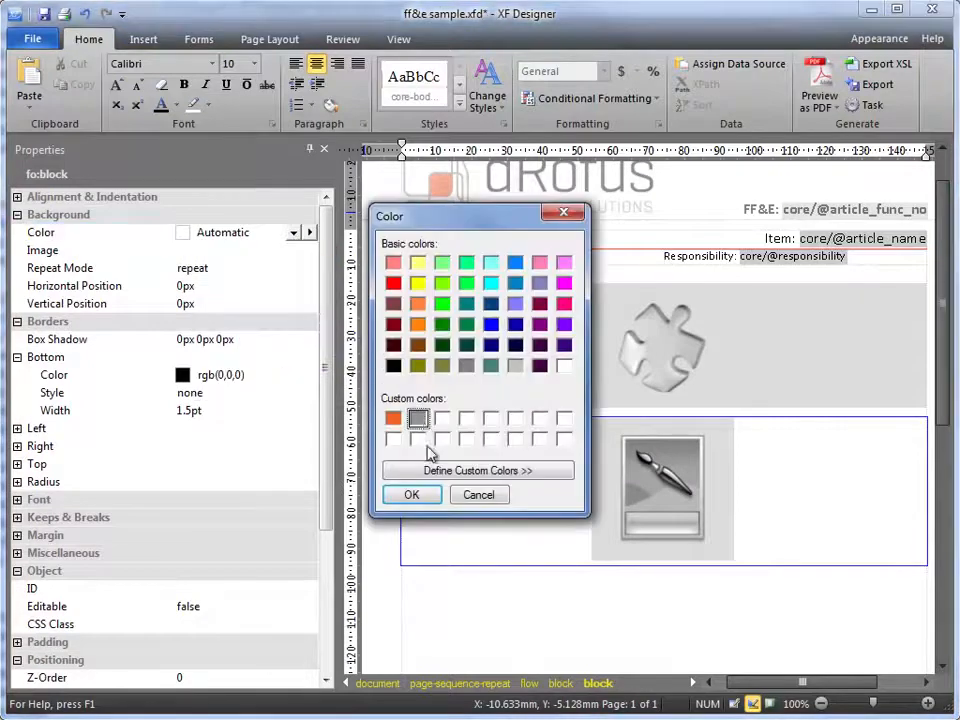
{"action": "left_click", "coordinate": [418, 496]}
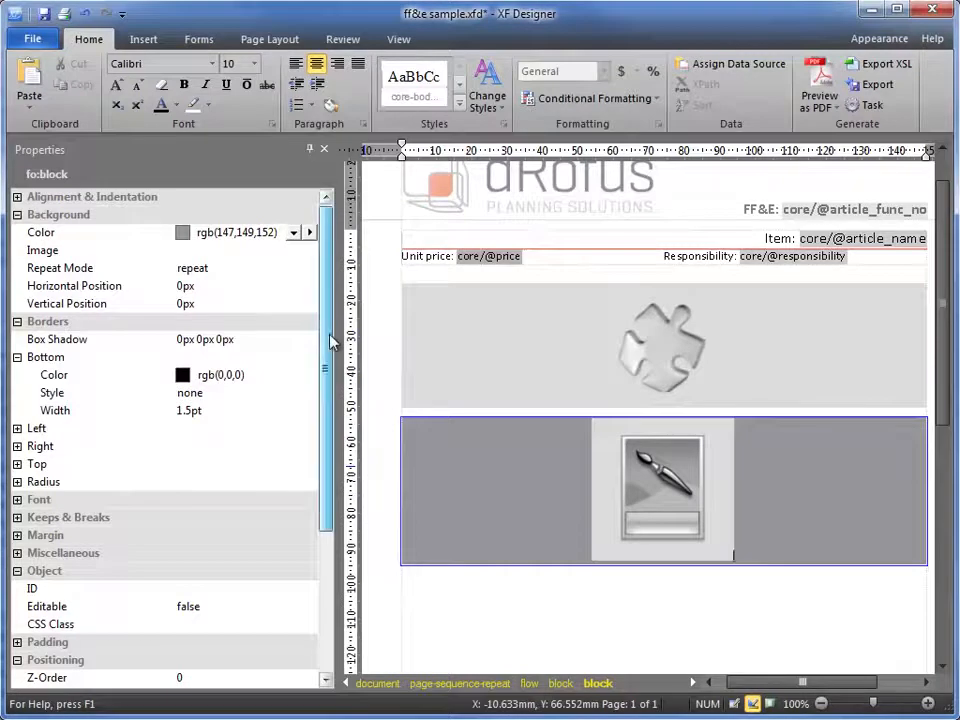
Step: Set the top padding of the image's block to 17.78 mm
{"action": "scroll", "coordinate": [330, 336], "scroll_direction": "down", "scroll_amount": 1}
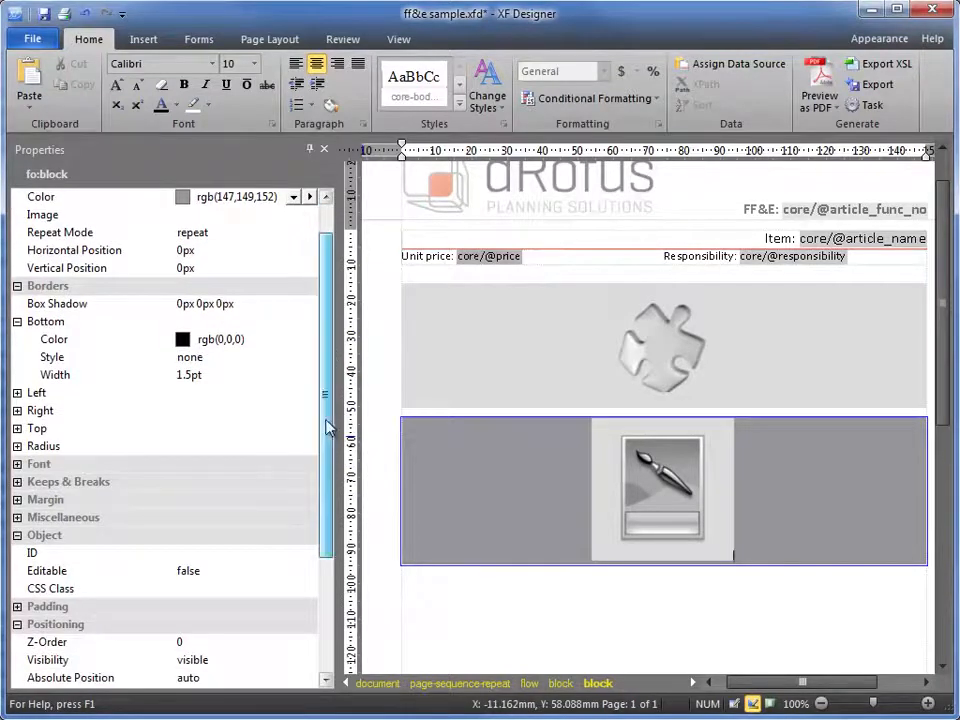
{"action": "left_click_drag", "start_coordinate": [328, 429], "coordinate": [333, 460]}
{"action": "left_click", "coordinate": [19, 553]}
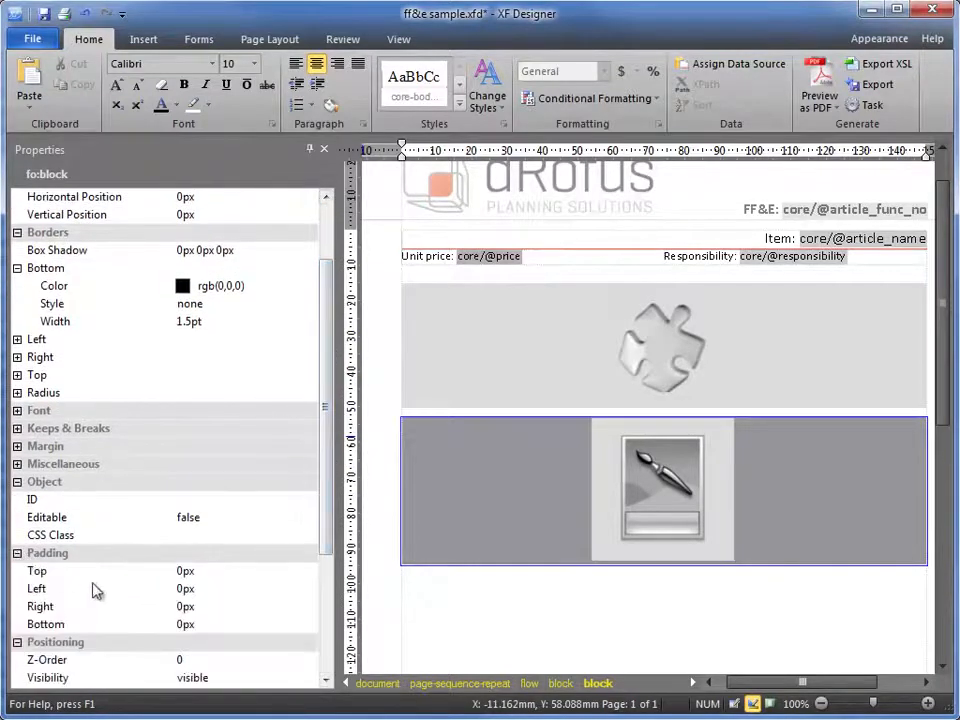
{"action": "left_click", "coordinate": [217, 571]}
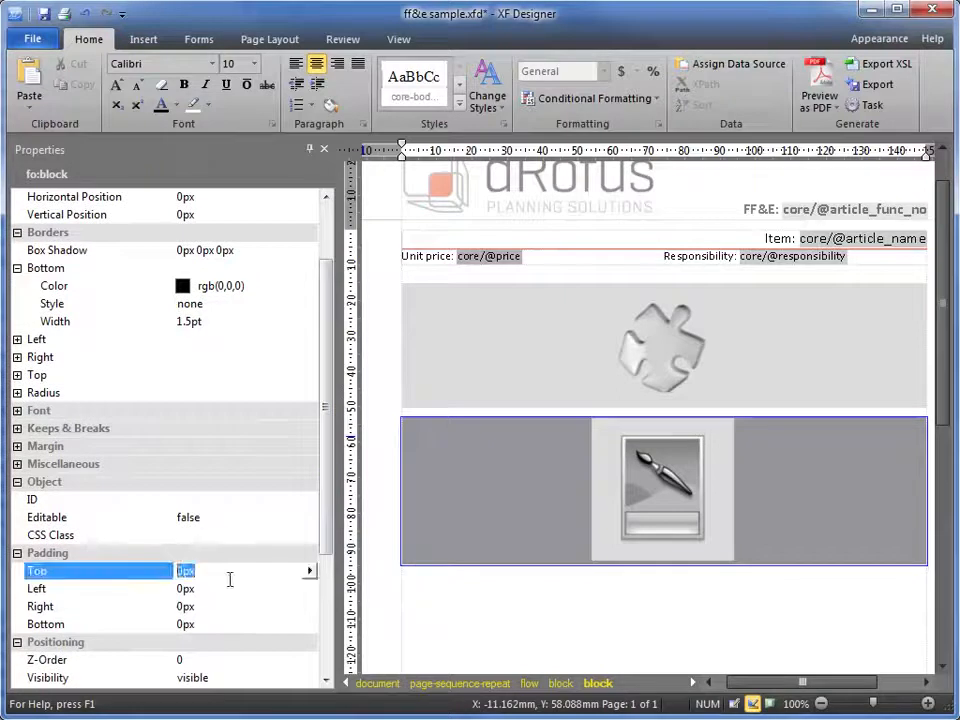
{"action": "type", "text": "17.78"}
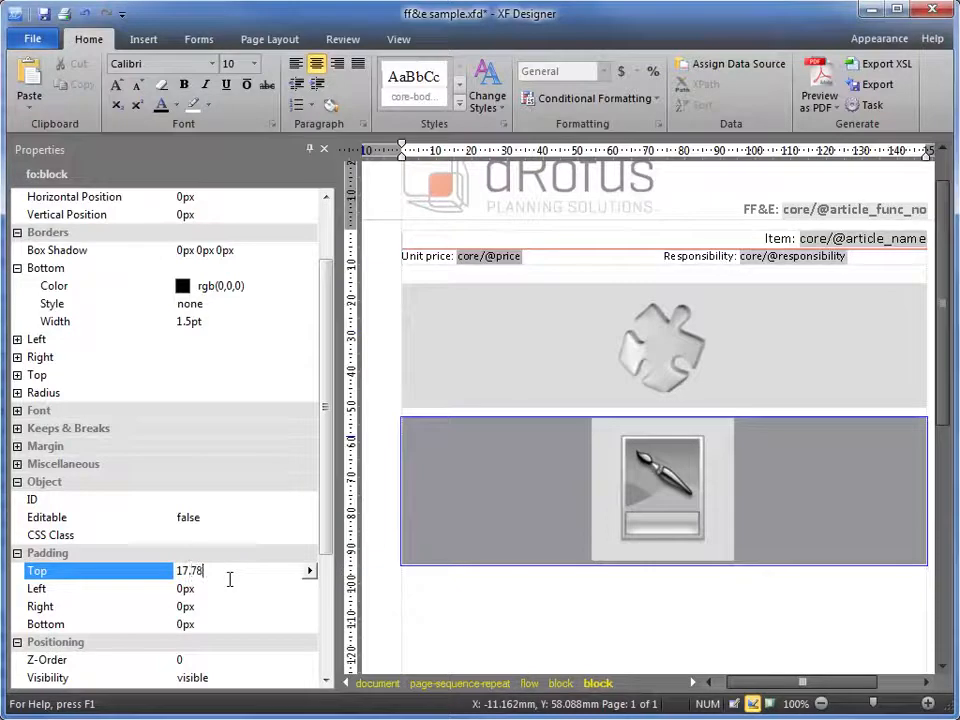
{"action": "key", "text": "Return"}
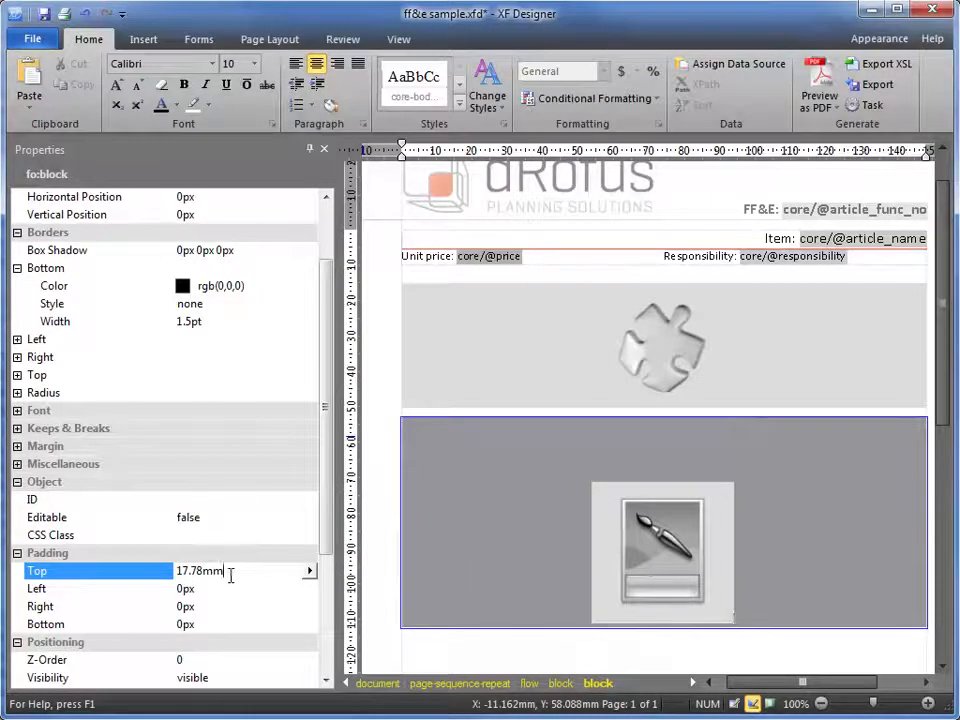
Step: Move the 17.78 mm padding value of the image's block from the top side to the left side
{"action": "double_click", "coordinate": [231, 575]}
{"action": "key", "text": "ctrl+c"}
{"action": "key", "text": "BackSpace"}
{"action": "left_click", "coordinate": [222, 588]}
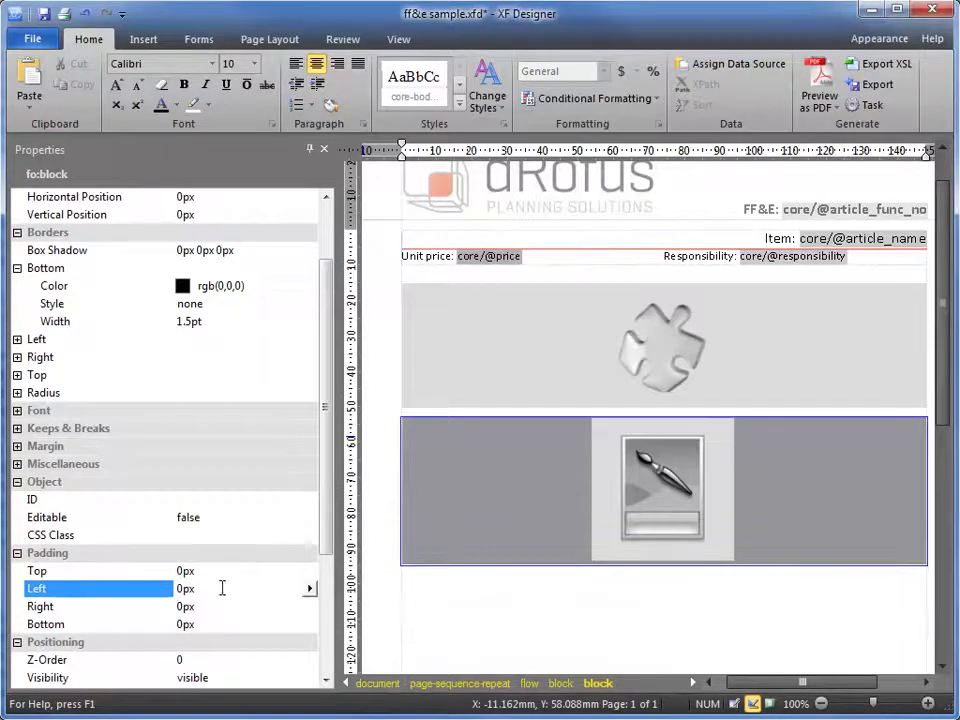
{"action": "key", "text": "ctrl+v"}
{"action": "key", "text": "Return"}
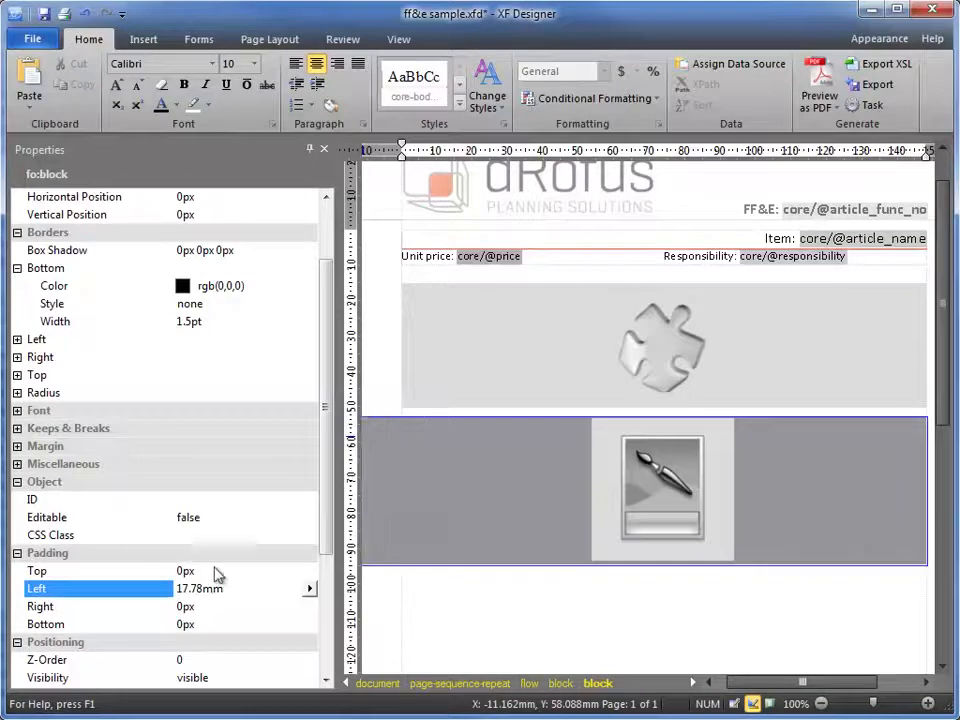
Step: Set both the top and bottom padding of the image's block to 2 mm
{"action": "left_click", "coordinate": [216, 571]}
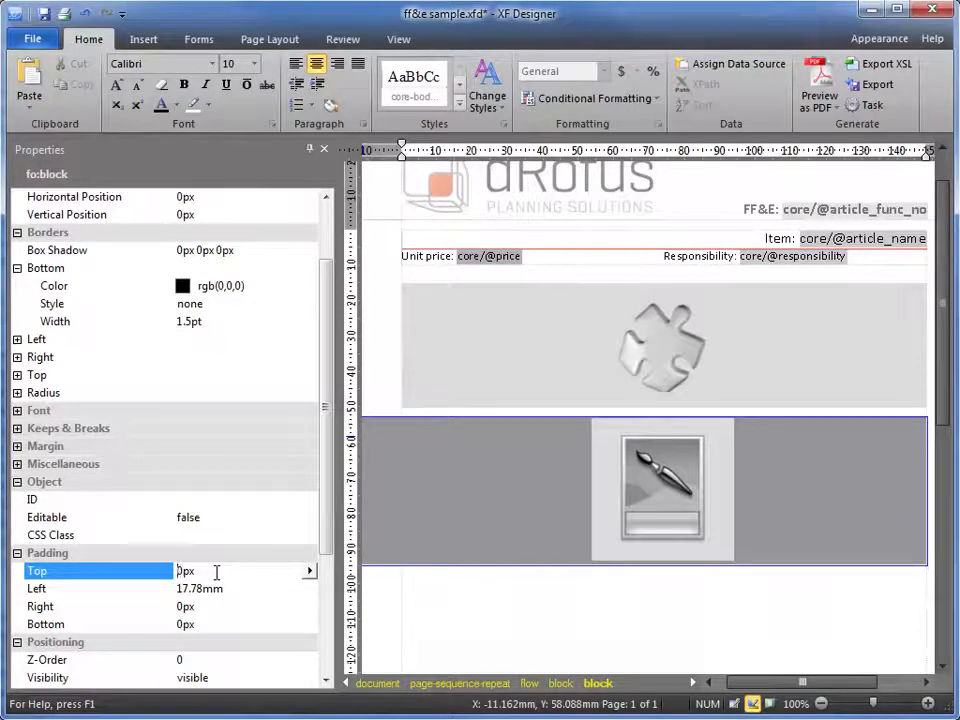
{"action": "left_click", "coordinate": [216, 571]}
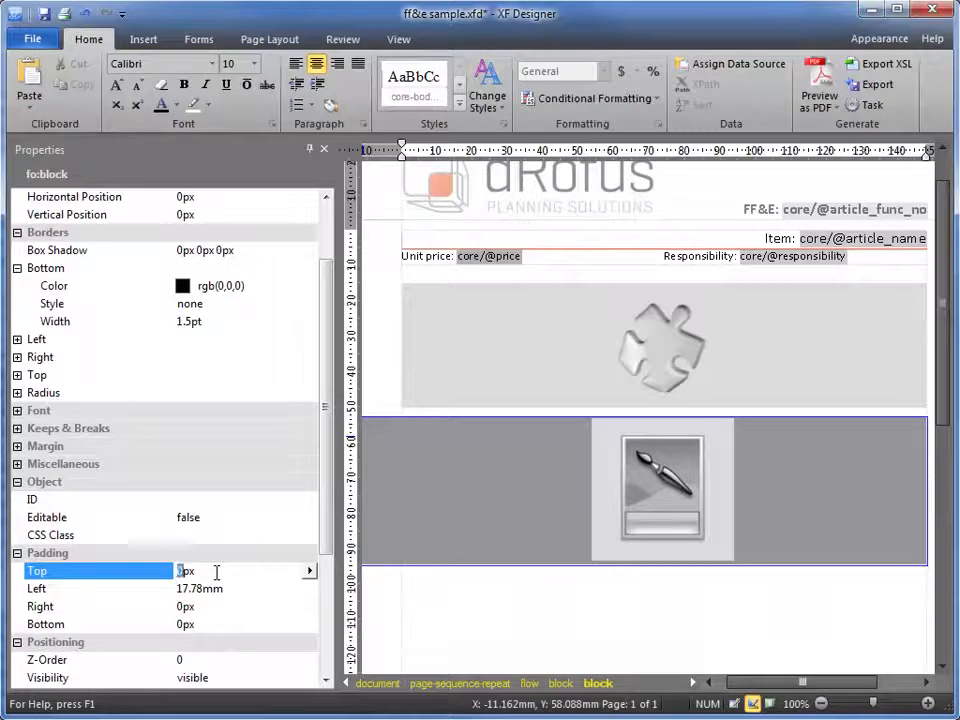
{"action": "type", "text": "2mm"}
{"action": "left_click", "coordinate": [225, 606]}
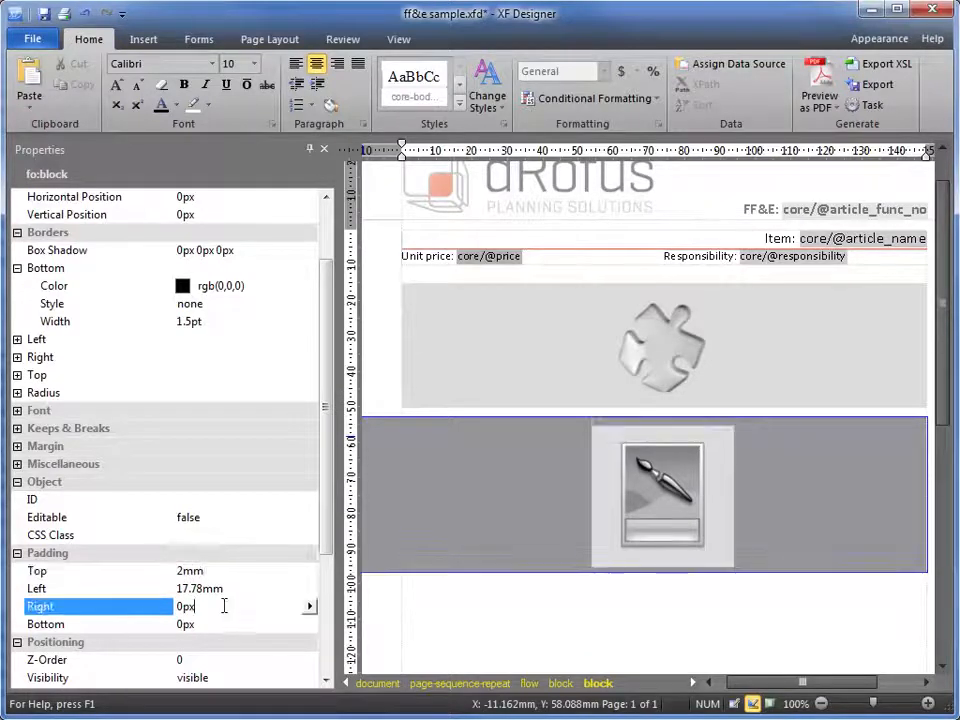
{"action": "left_click", "coordinate": [219, 622]}
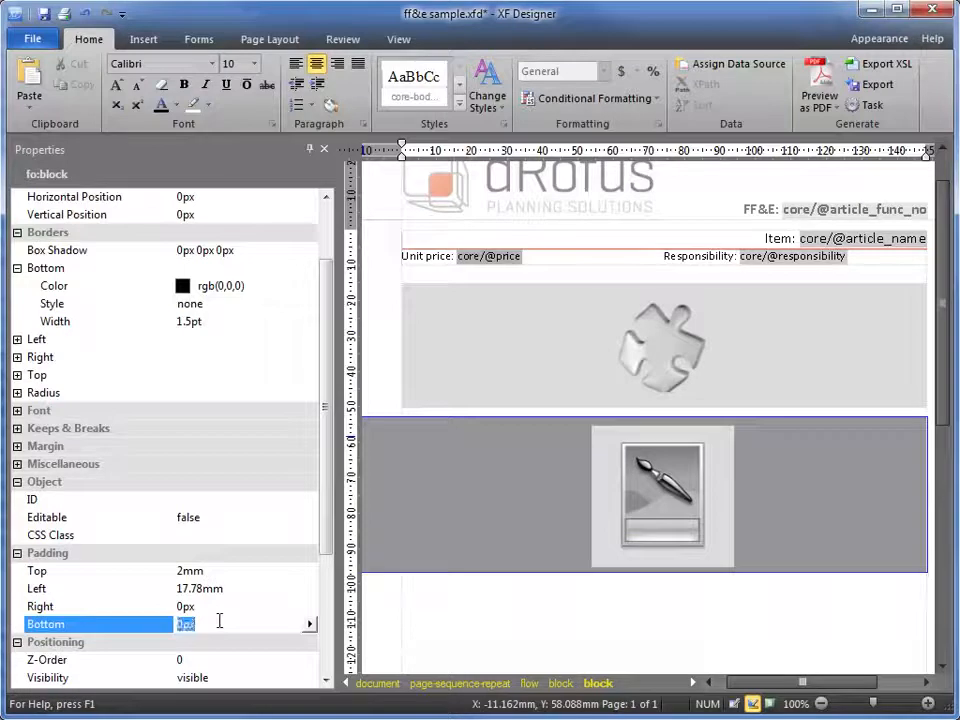
{"action": "left_click", "coordinate": [231, 606]}
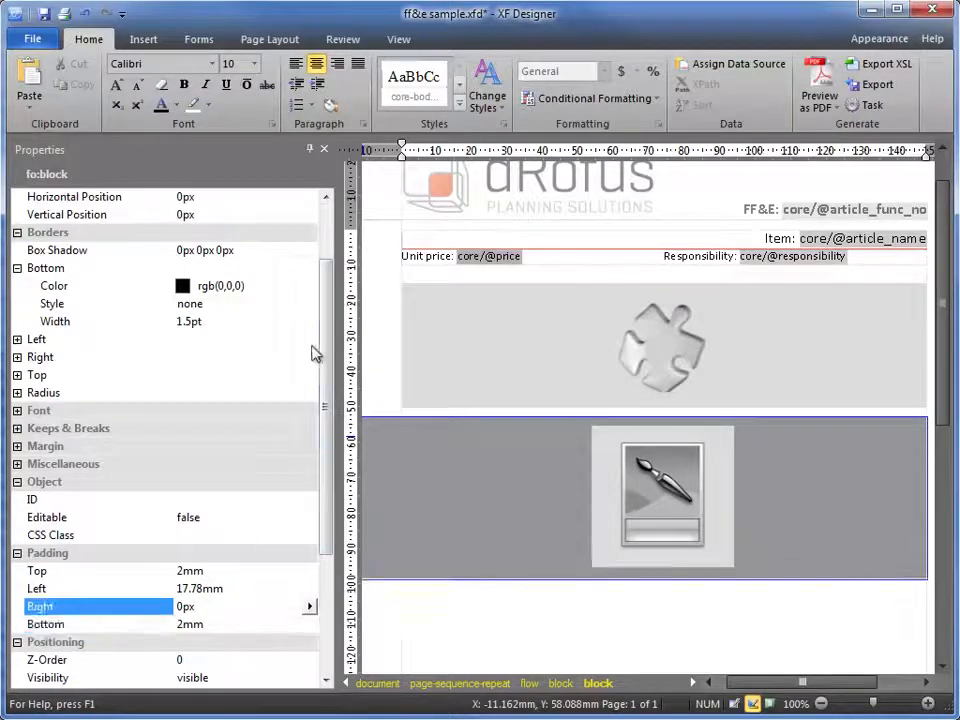
Step: Round the image block's top-right and bottom-right corners with a radius of 20px 20px each
{"action": "left_click_drag", "start_coordinate": [326, 347], "coordinate": [321, 317]}
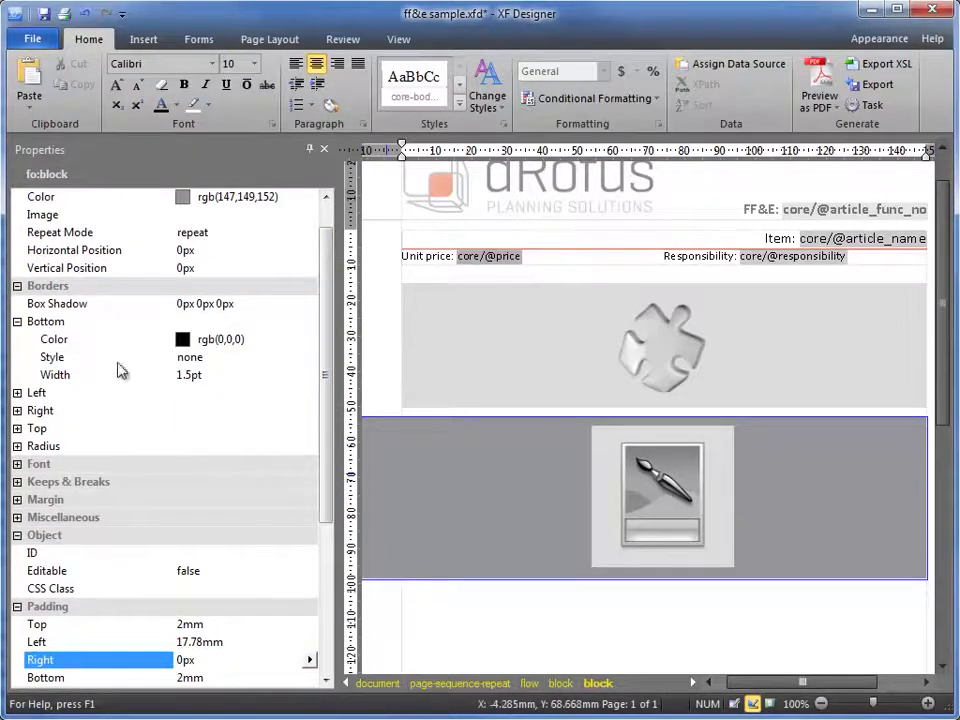
{"action": "left_click", "coordinate": [17, 446]}
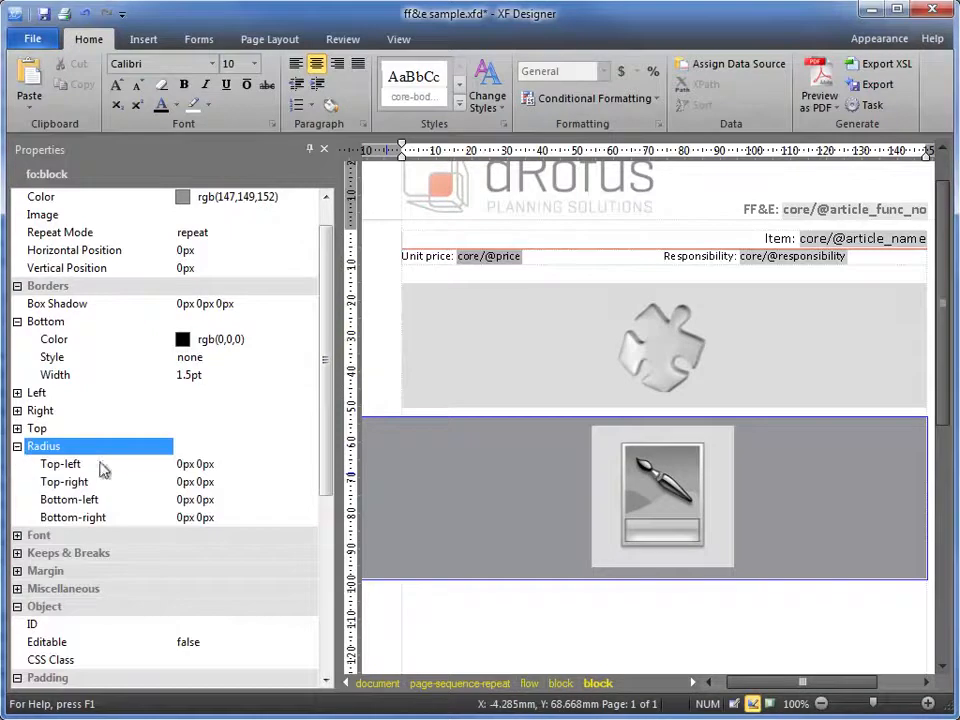
{"action": "left_click", "coordinate": [198, 484]}
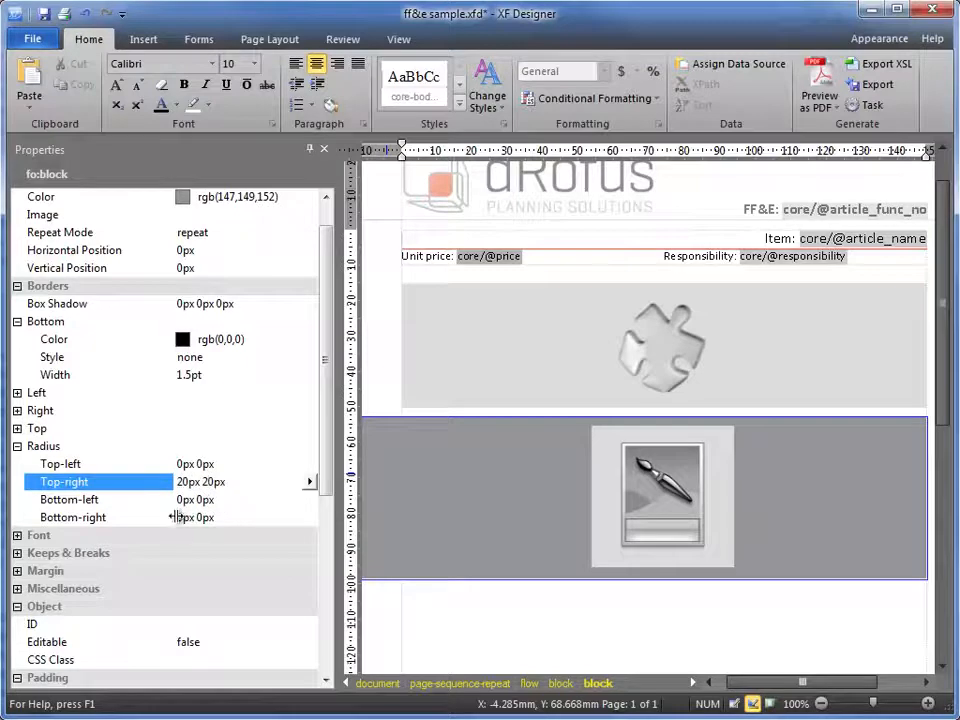
{"action": "left_click", "coordinate": [178, 518]}
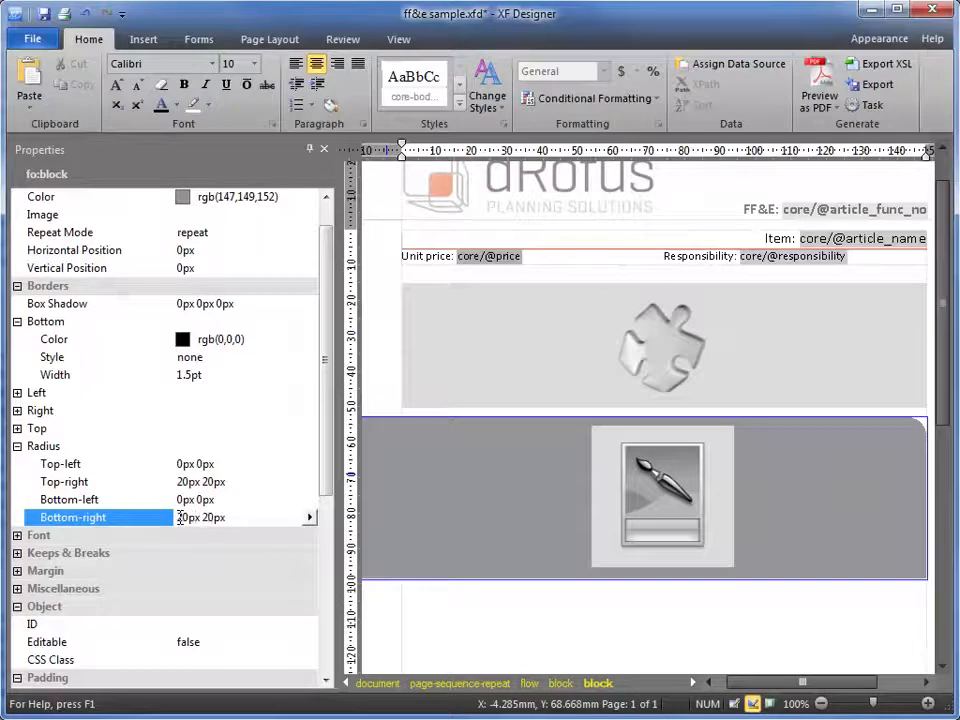
{"action": "left_click", "coordinate": [237, 499]}
{"action": "left_click", "coordinate": [540, 600]}
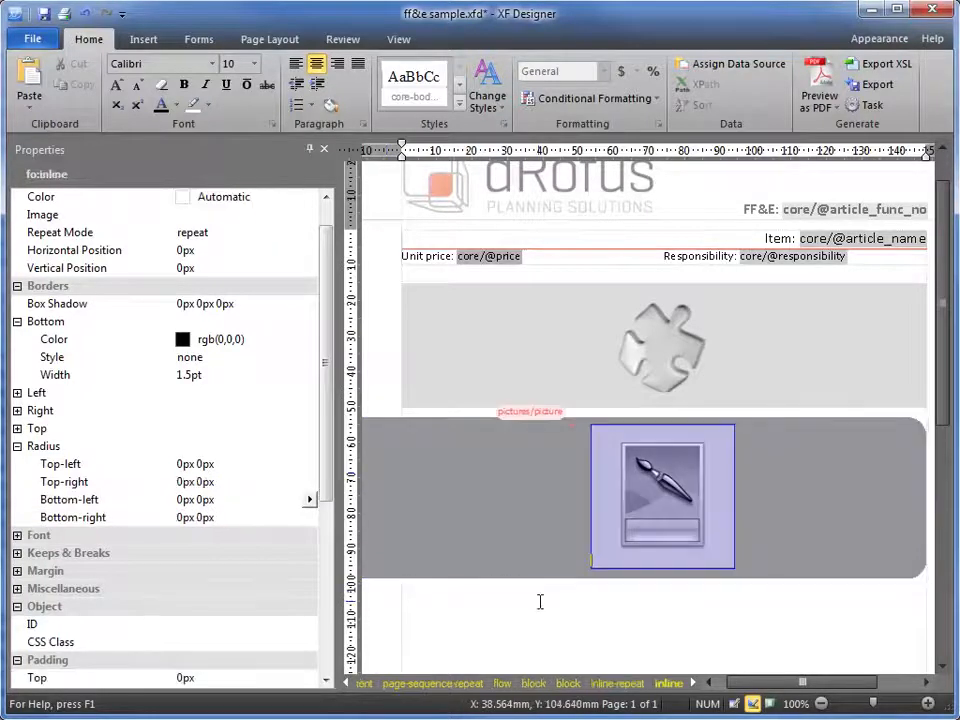
Step: Preview the report in print layout and examine the image block's background and rounded corners, then return to the design
{"action": "key", "text": "F5"}
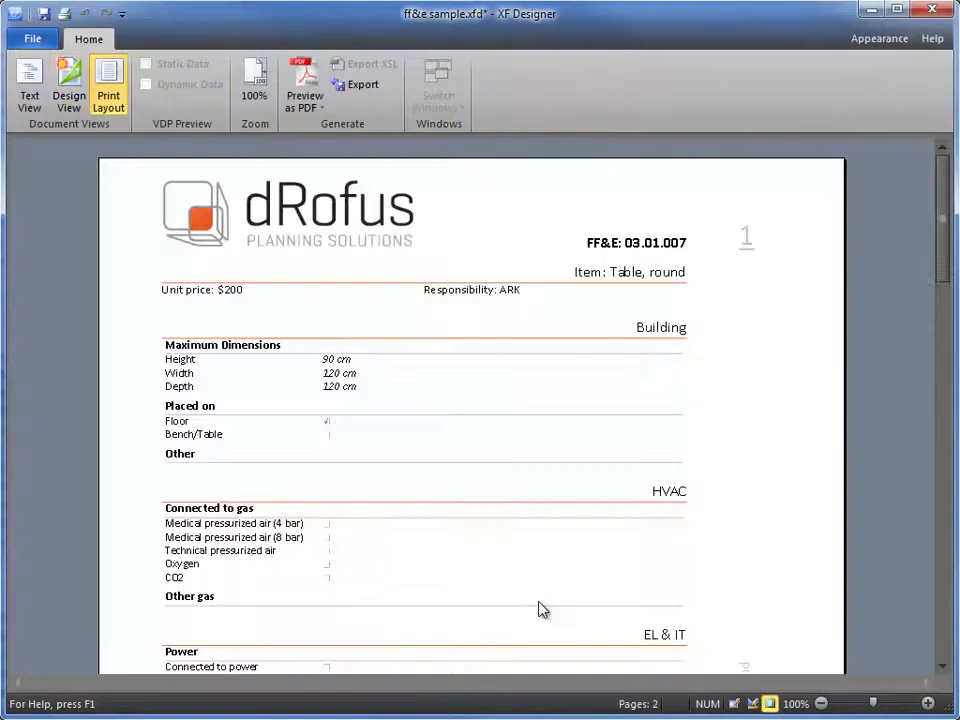
{"action": "scroll", "coordinate": [492, 591], "scroll_direction": "down", "scroll_amount": 3}
{"action": "scroll", "coordinate": [492, 580], "scroll_direction": "down", "scroll_amount": 3}
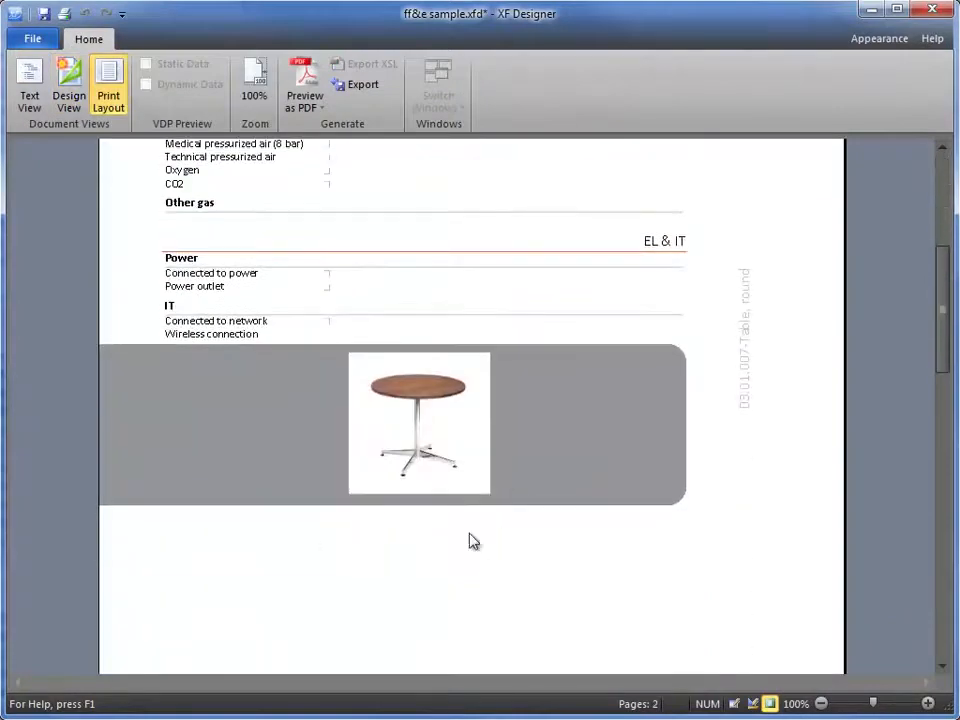
{"action": "scroll", "coordinate": [501, 470], "scroll_direction": "up", "scroll_amount": 2}
{"action": "scroll", "coordinate": [501, 470], "scroll_direction": "down", "scroll_amount": 2}
{"action": "scroll", "coordinate": [501, 470], "scroll_direction": "up", "scroll_amount": 3}
{"action": "key", "text": "F5"}
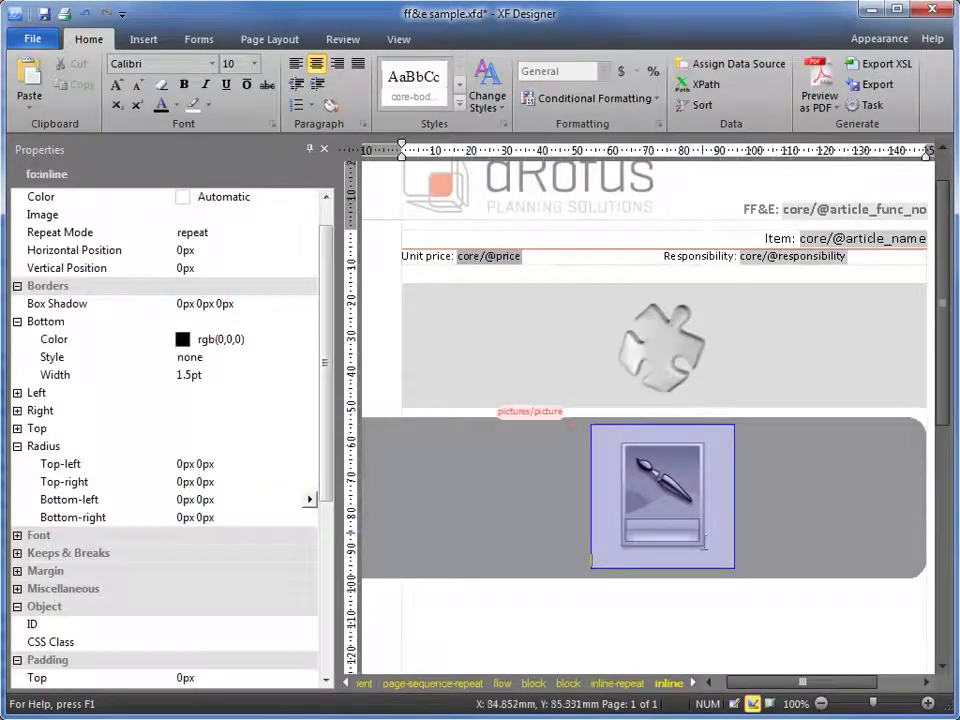
Step: Insert an empty paragraph between the dynamic content placeholder and the gray image block, and check the spacing in print layout
{"action": "left_click_drag", "start_coordinate": [802, 684], "coordinate": [814, 684]}
{"action": "key", "text": "Up"}
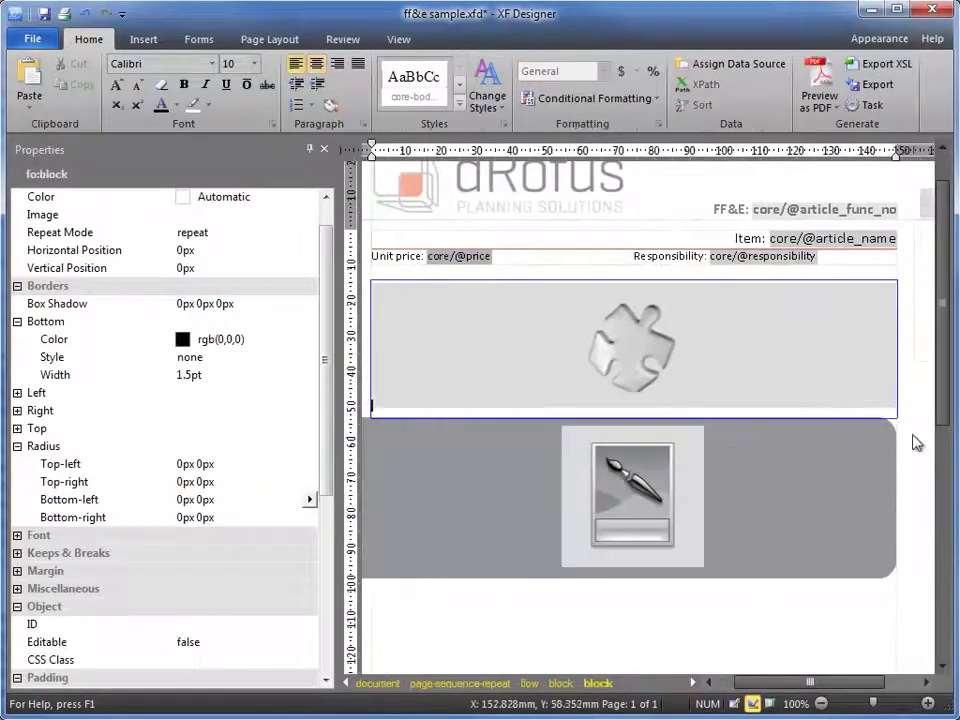
{"action": "key", "text": "Return"}
{"action": "key", "text": "BackSpace"}
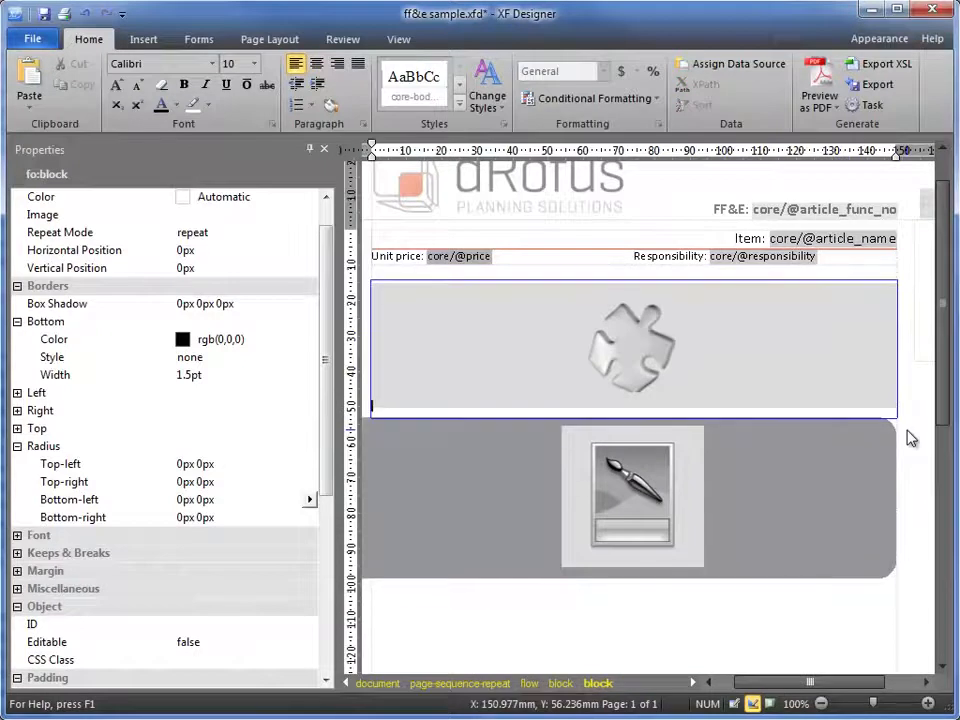
{"action": "key", "text": "Return"}
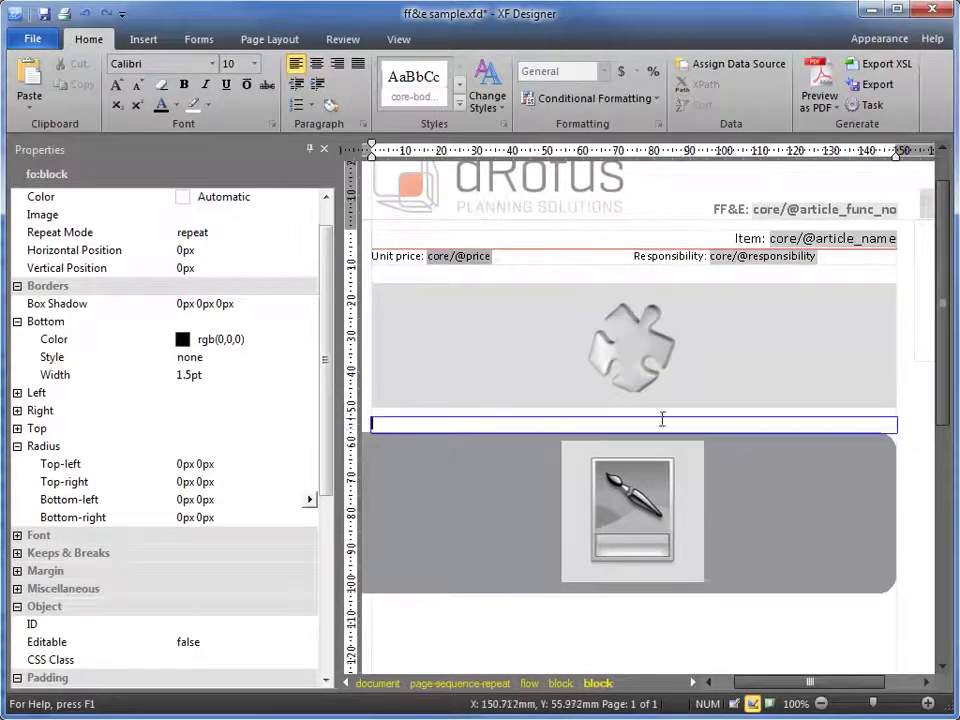
{"action": "key", "text": "F5"}
{"action": "scroll", "coordinate": [444, 463], "scroll_direction": "down", "scroll_amount": 9}
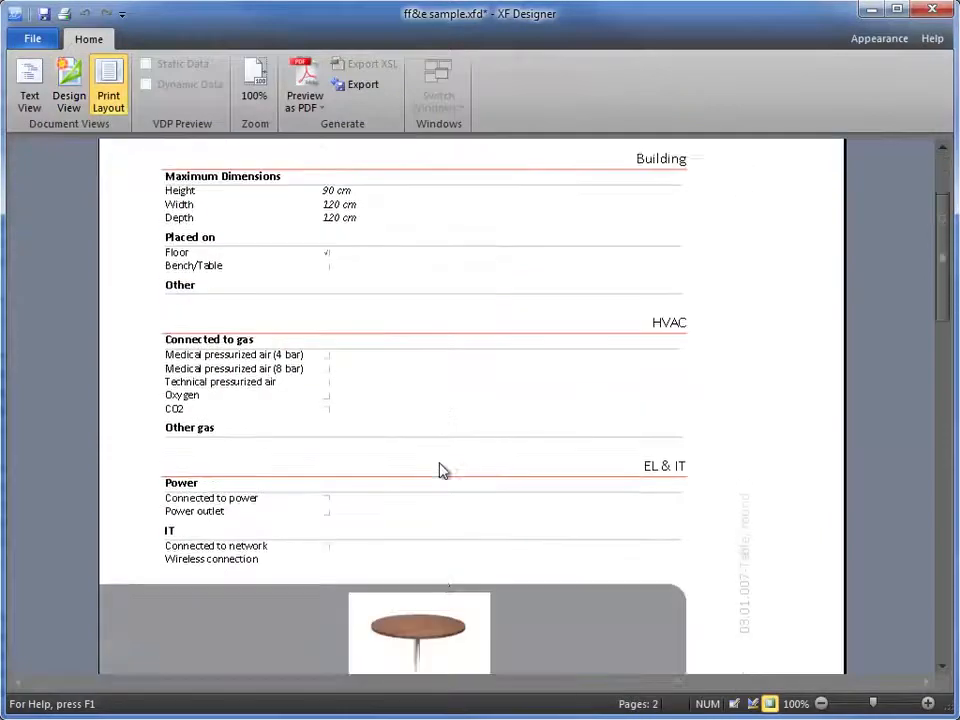
{"action": "scroll", "coordinate": [444, 468], "scroll_direction": "up", "scroll_amount": 9}
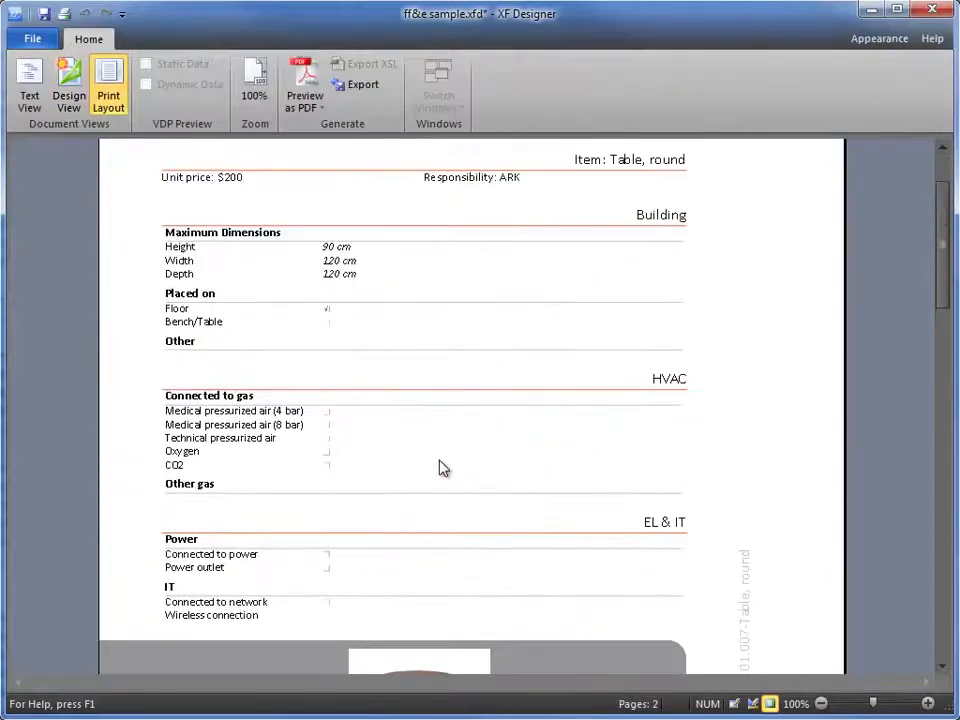
{"action": "key", "text": "F5"}
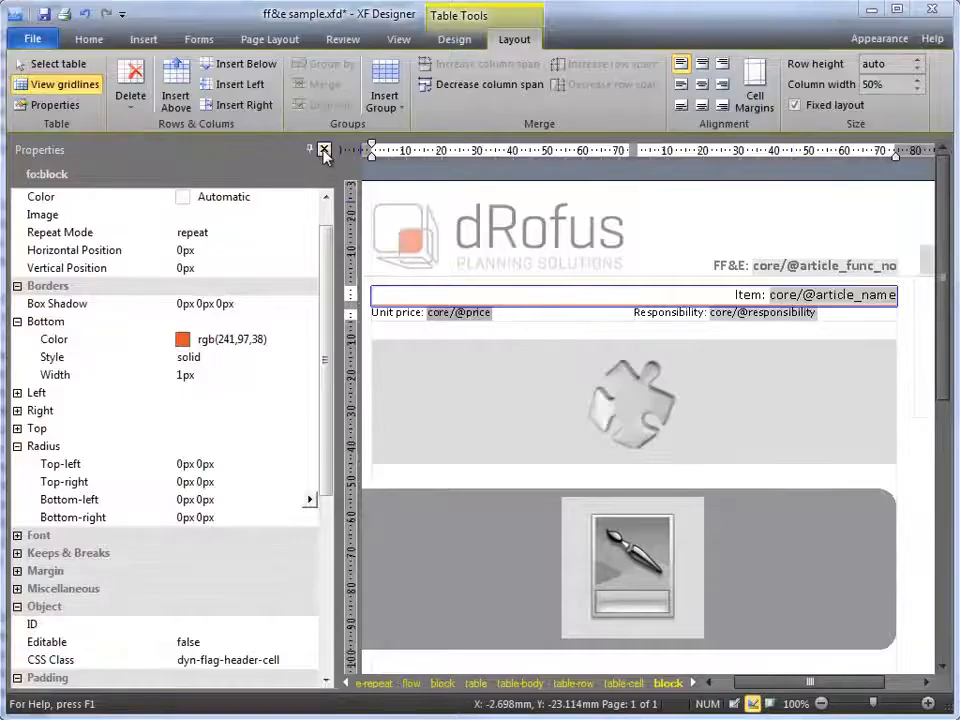
Step: Close the Properties pane and display the Pagination pane
{"action": "left_click", "coordinate": [323, 150]}
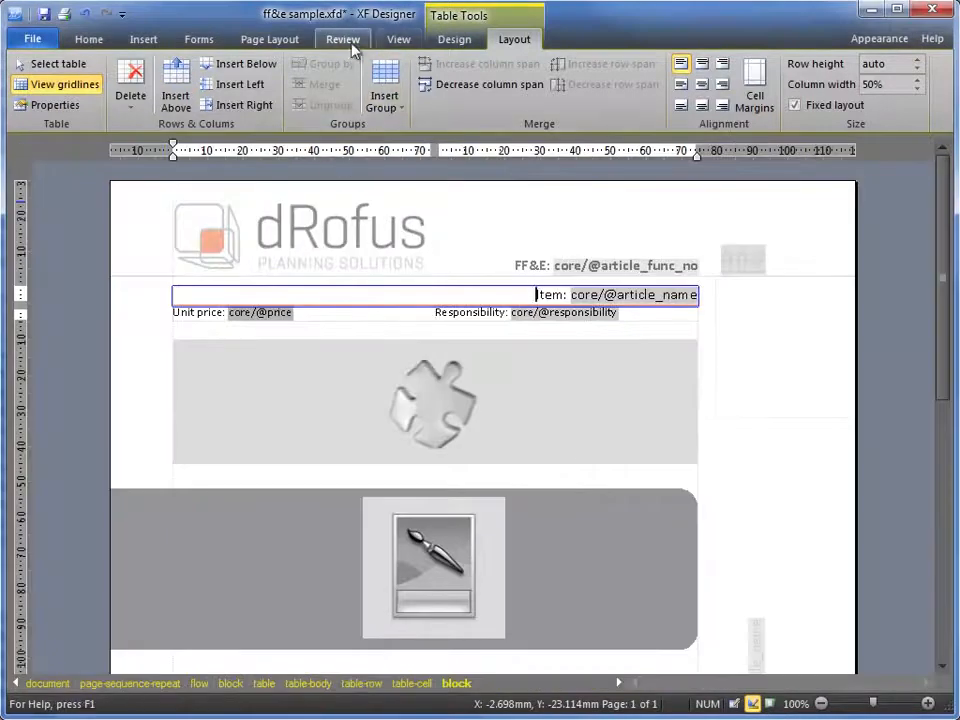
{"action": "left_click", "coordinate": [386, 40]}
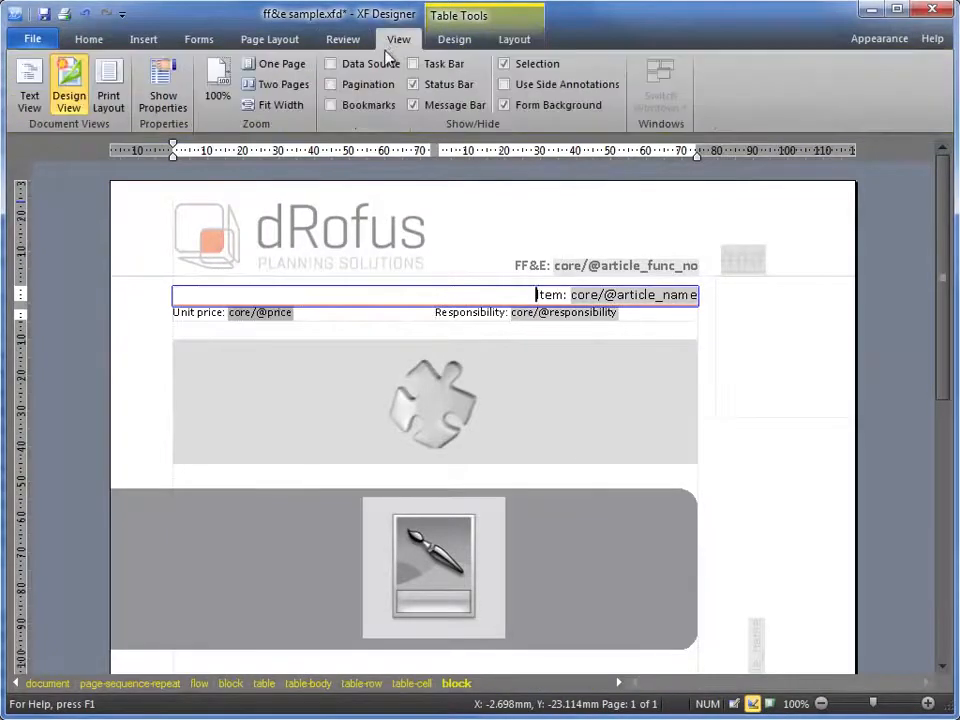
{"action": "left_click", "coordinate": [362, 86]}
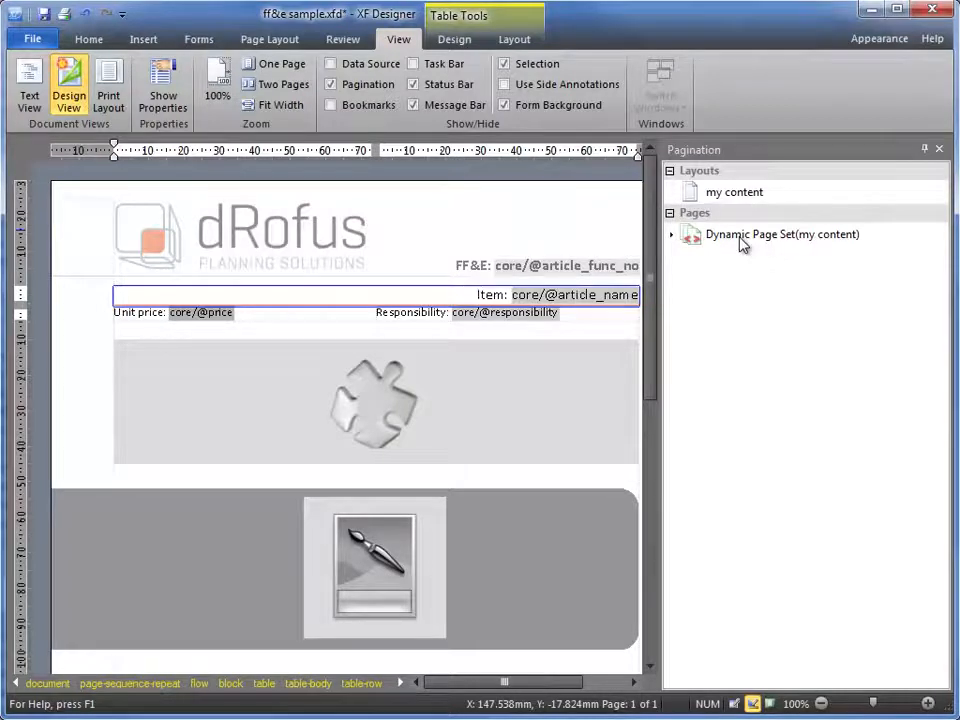
Step: Add a new page layout named "cover layout" and set its page format to A4
{"action": "right_click", "coordinate": [700, 176]}
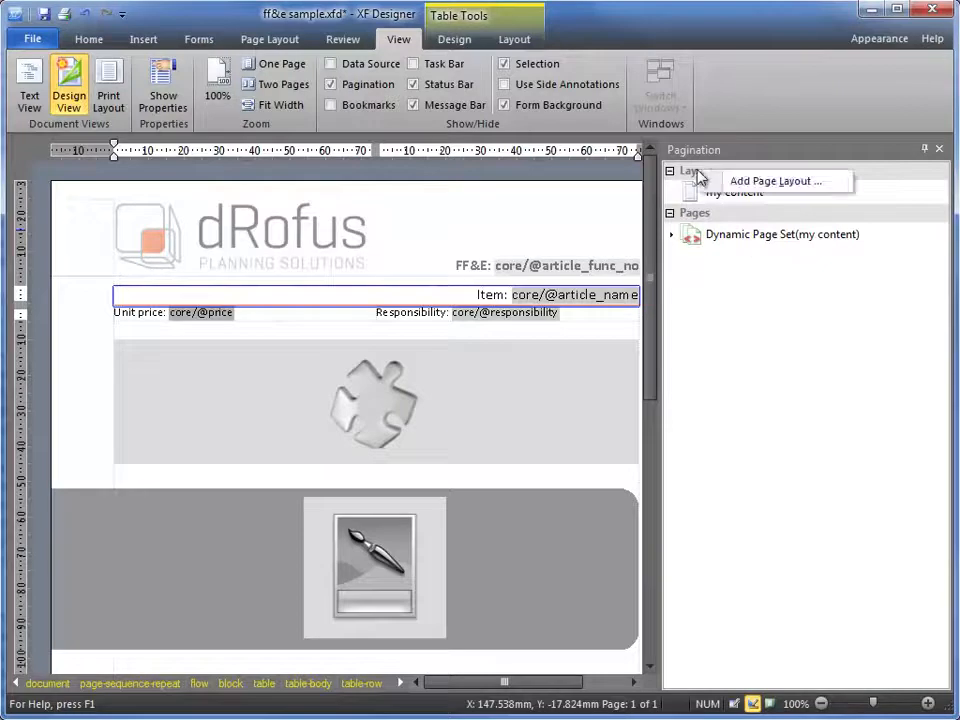
{"action": "left_click", "coordinate": [762, 182]}
{"action": "type", "text": "cover layout"}
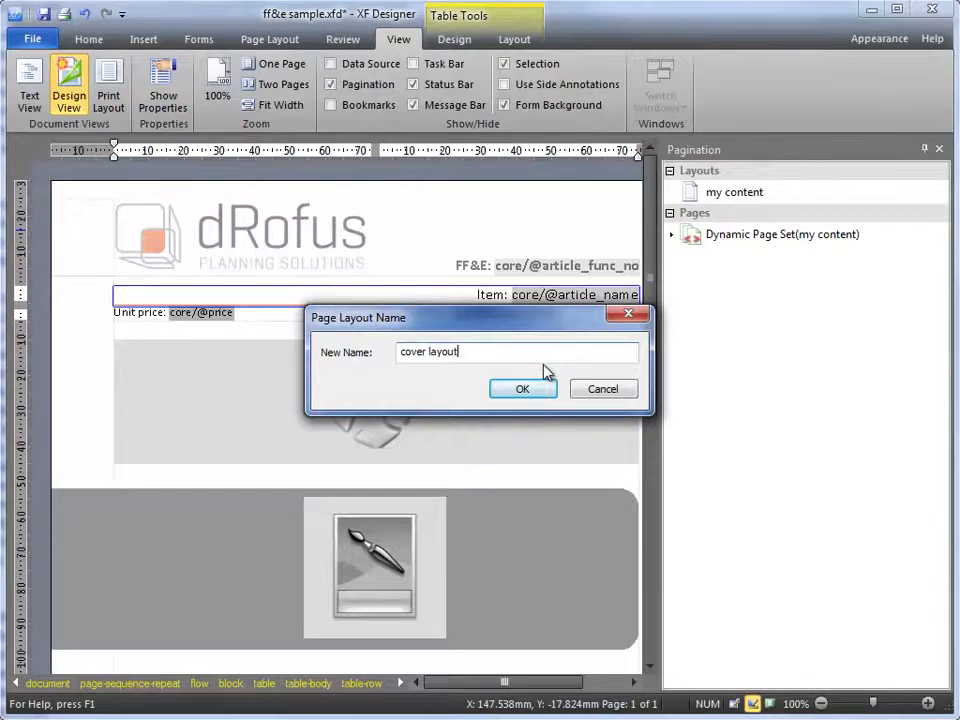
{"action": "key", "text": "Return"}
{"action": "left_click", "coordinate": [533, 221]}
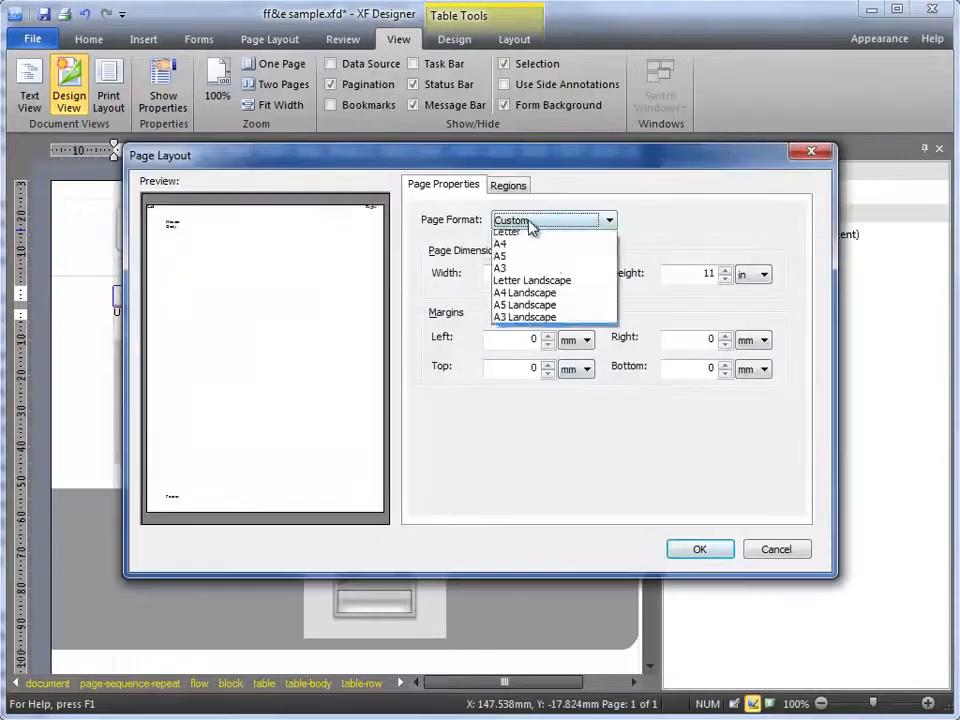
{"action": "left_click", "coordinate": [538, 257]}
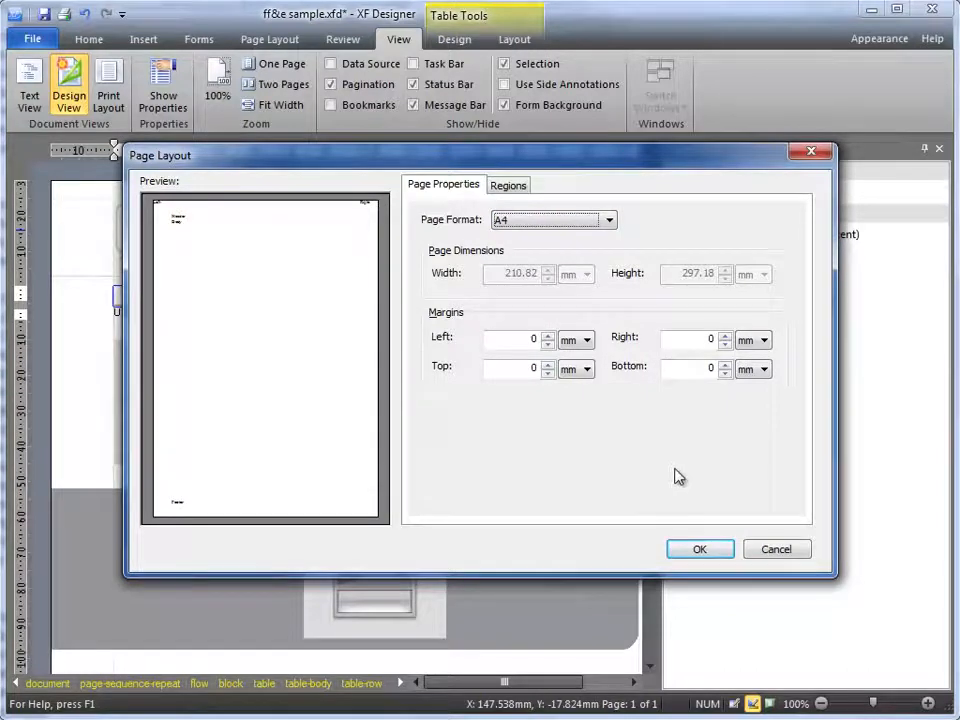
Step: Set drofus-cover-page.png from the Desktop as the background image of the cover layout's Body region
{"action": "left_click", "coordinate": [510, 188]}
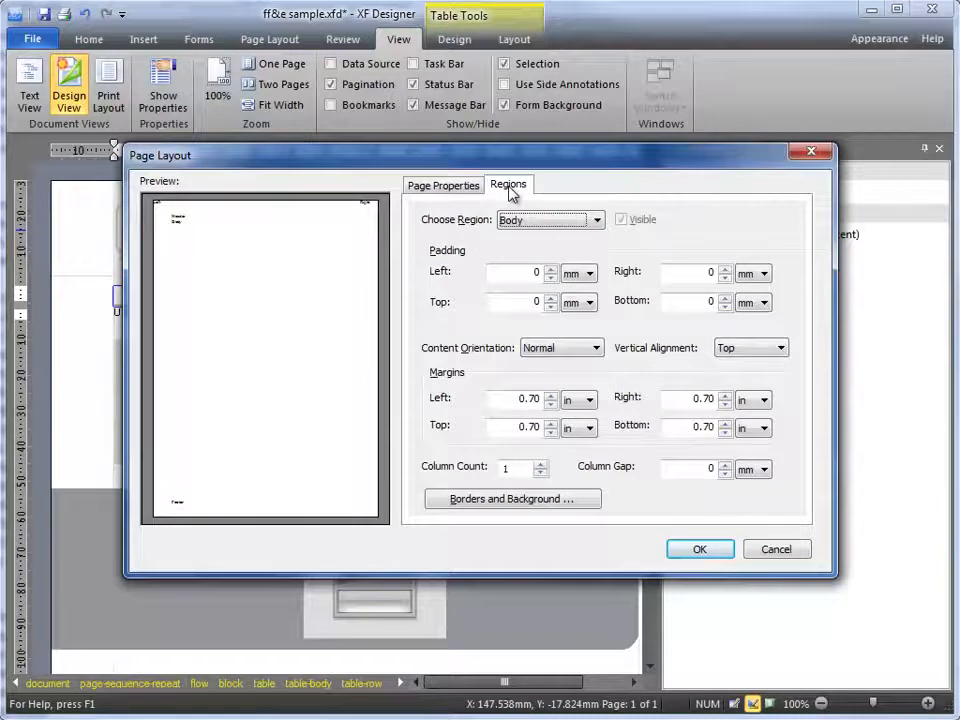
{"action": "left_click", "coordinate": [512, 499]}
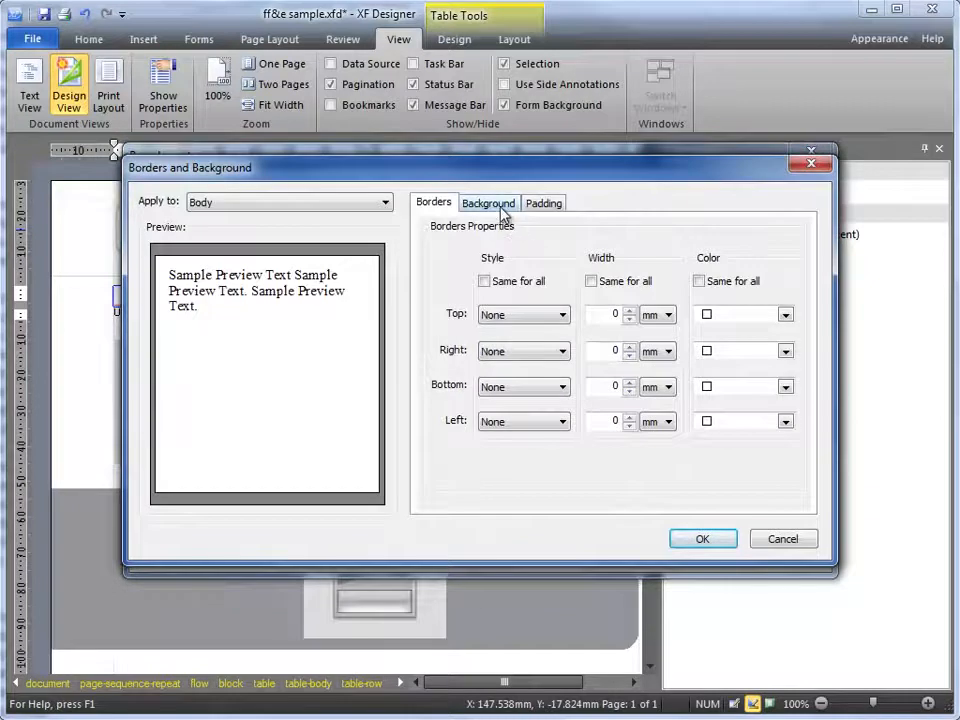
{"action": "left_click", "coordinate": [500, 205]}
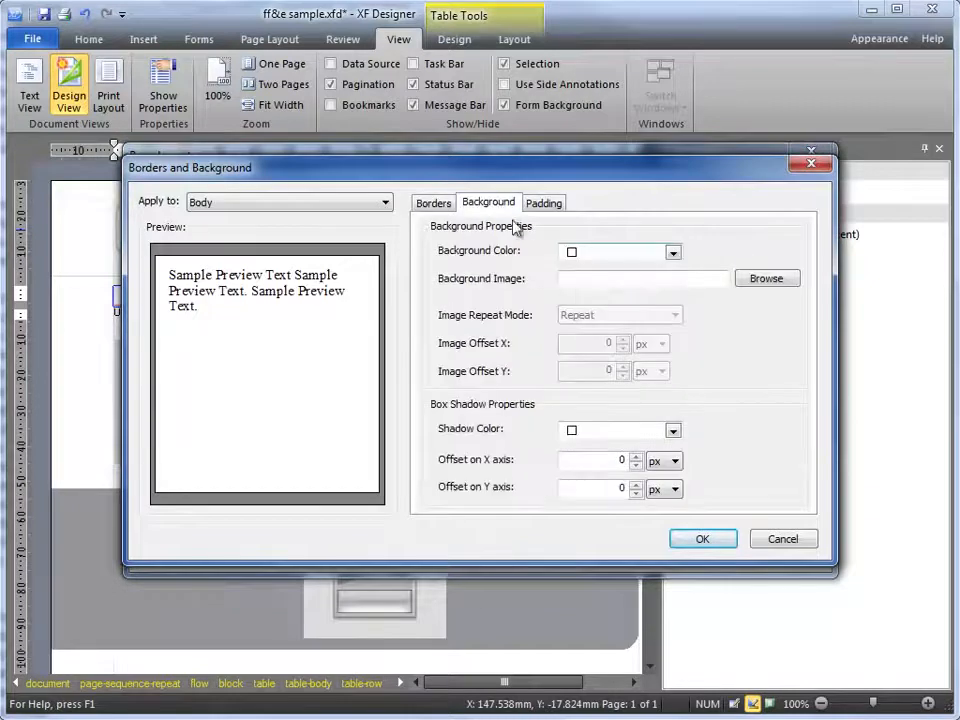
{"action": "left_click", "coordinate": [763, 285]}
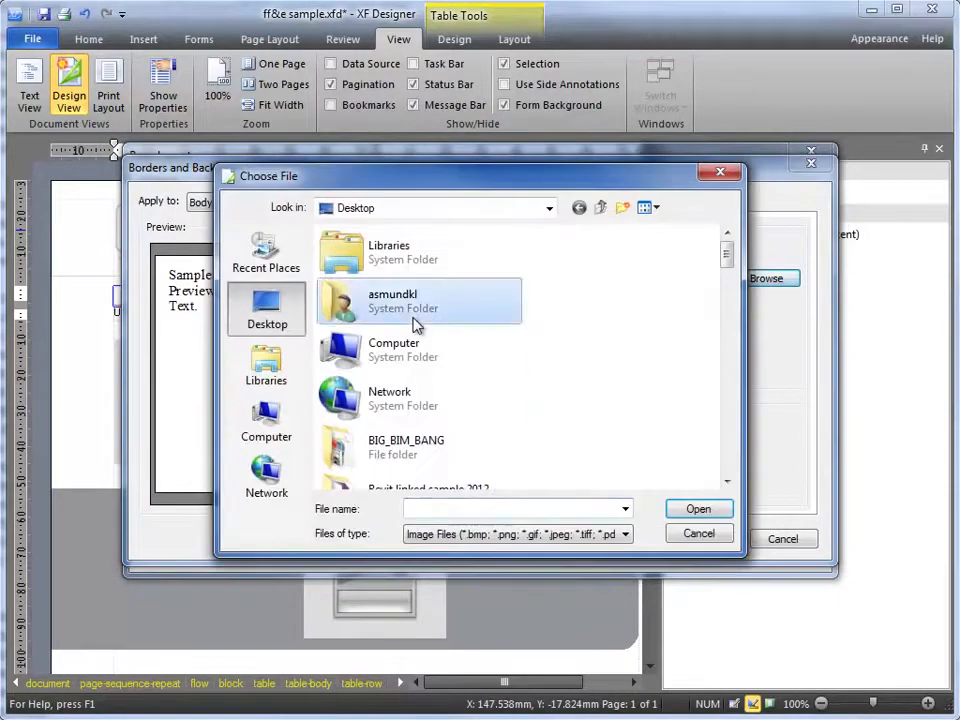
{"action": "scroll", "coordinate": [414, 326], "scroll_direction": "down", "scroll_amount": 5}
{"action": "left_click", "coordinate": [414, 326]}
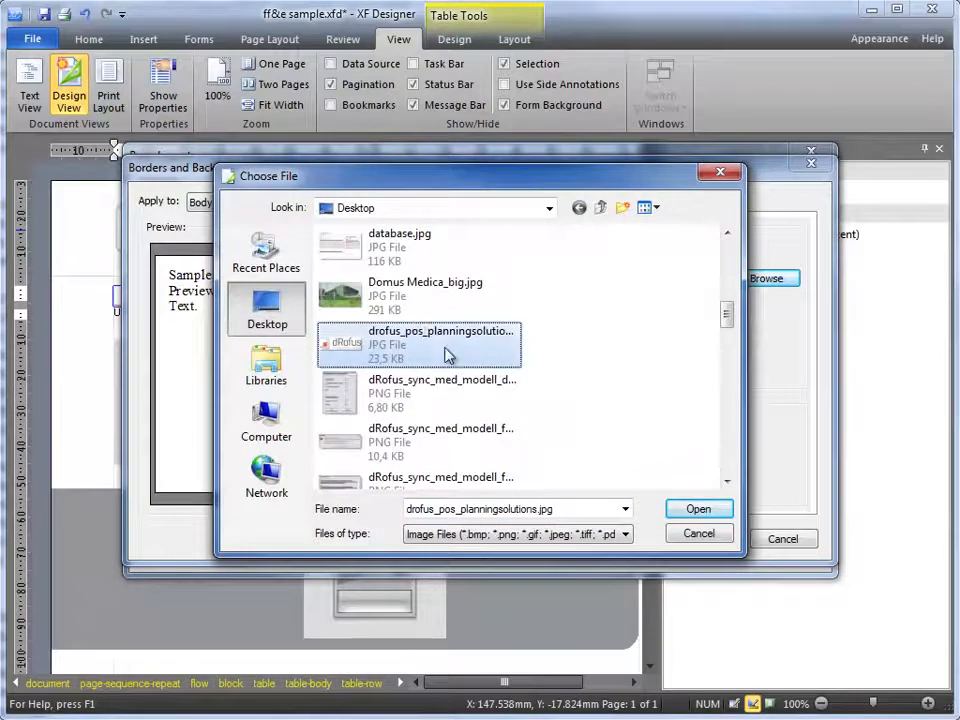
{"action": "scroll", "coordinate": [430, 354], "scroll_direction": "down", "scroll_amount": 3}
{"action": "left_click", "coordinate": [420, 338]}
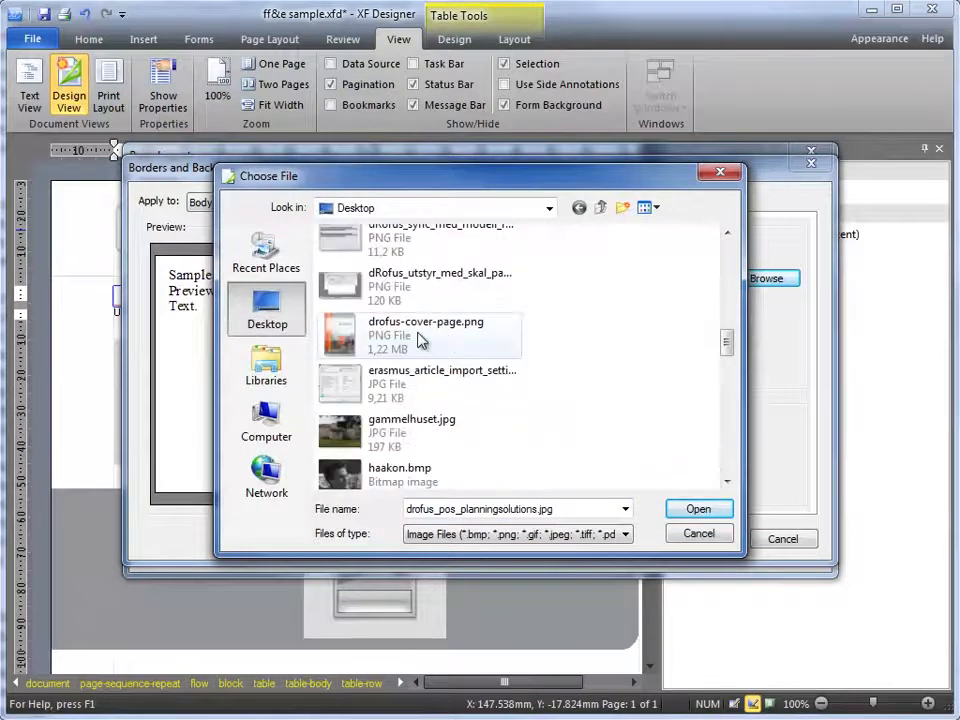
{"action": "left_click", "coordinate": [699, 512]}
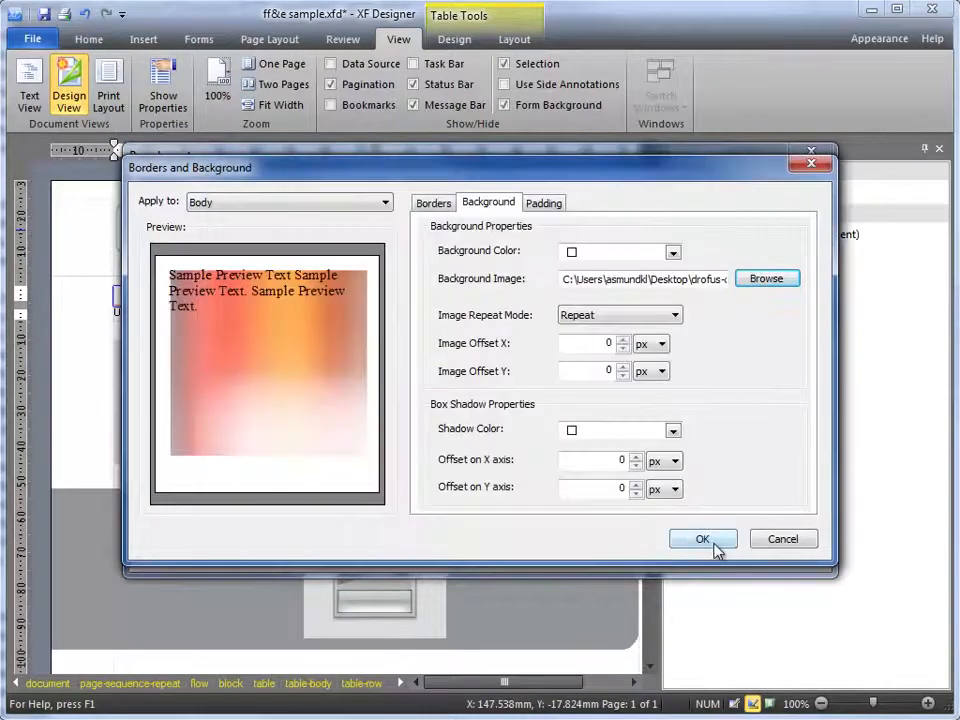
{"action": "left_click", "coordinate": [713, 550]}
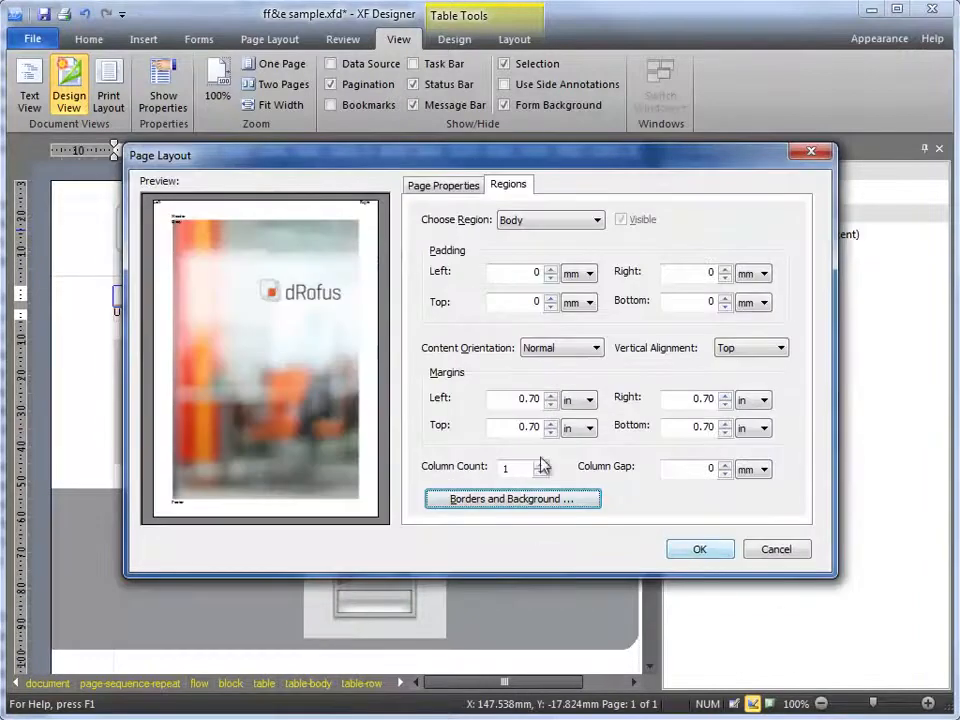
Step: Set the Body region's left, top, right and bottom margins to 0 in and save the cover layout
{"action": "left_click_drag", "start_coordinate": [506, 399], "coordinate": [573, 407]}
{"action": "type", "text": "0"}
{"action": "left_click_drag", "start_coordinate": [514, 427], "coordinate": [591, 428]}
{"action": "type", "text": "0"}
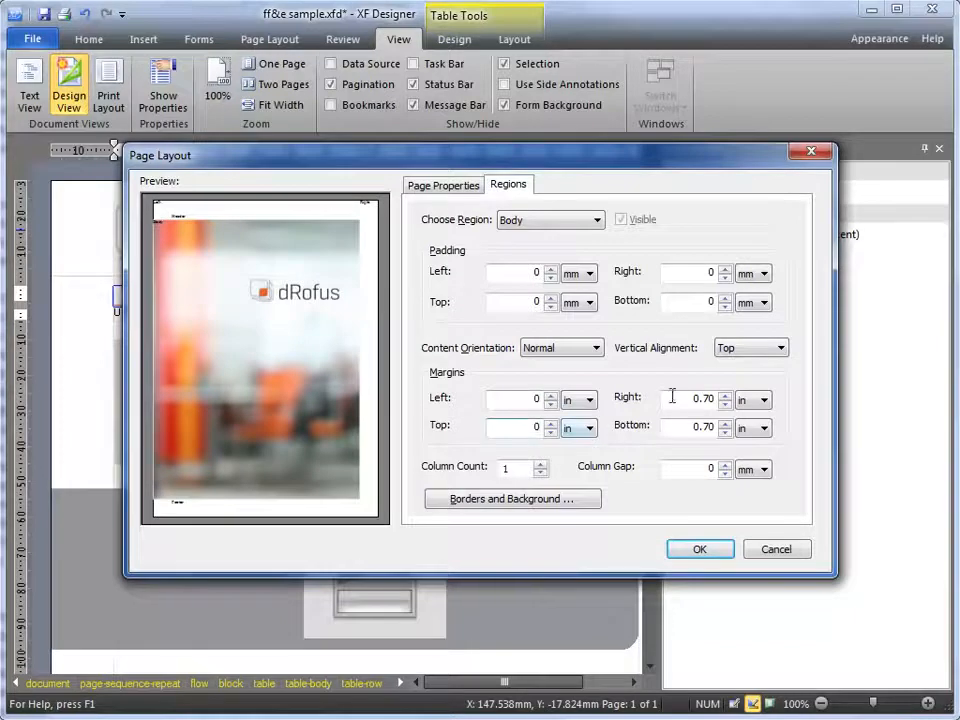
{"action": "left_click_drag", "start_coordinate": [690, 399], "coordinate": [776, 405]}
{"action": "type", "text": "0"}
{"action": "left_click_drag", "start_coordinate": [686, 428], "coordinate": [740, 428]}
{"action": "type", "text": "0"}
{"action": "left_click", "coordinate": [689, 468]}
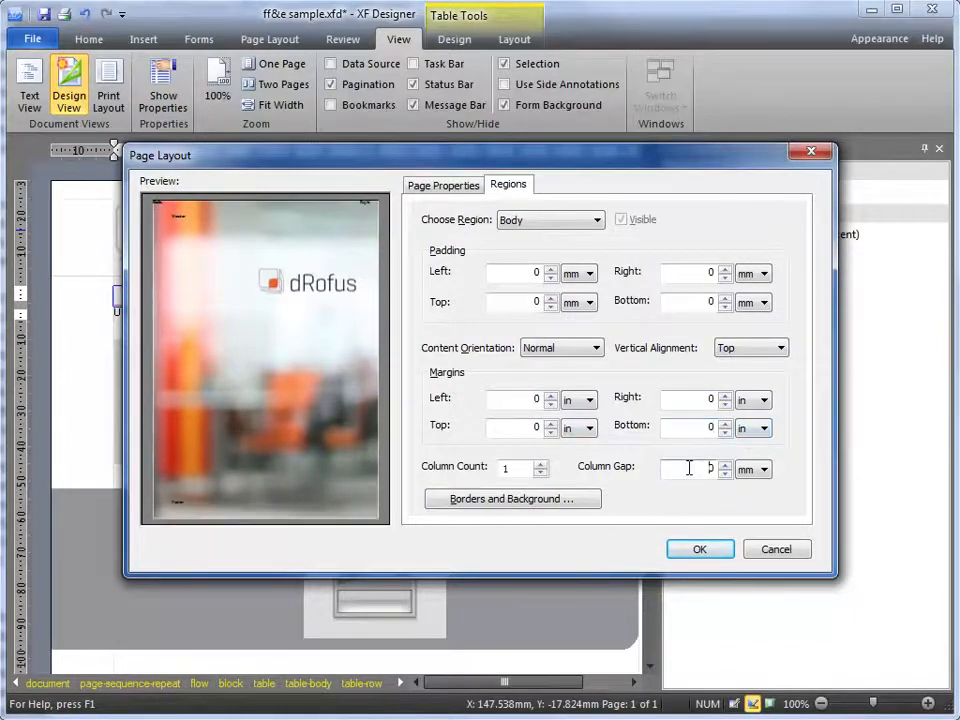
{"action": "left_click", "coordinate": [719, 549]}
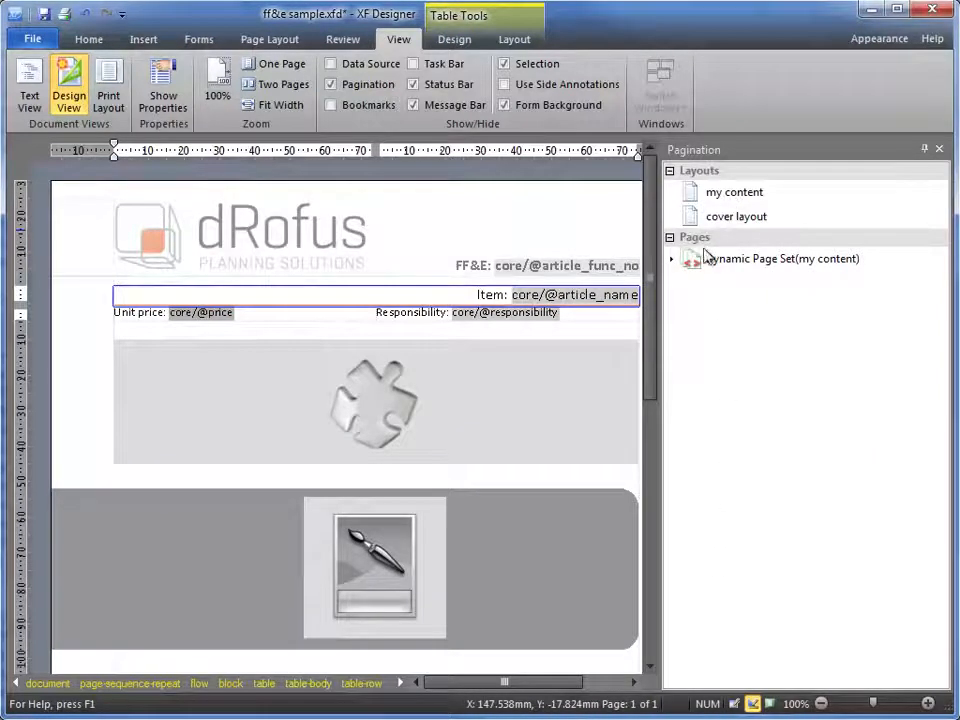
Step: Add a page set that uses the cover layout for all pages and move it above the dynamic page set
{"action": "right_click", "coordinate": [694, 240]}
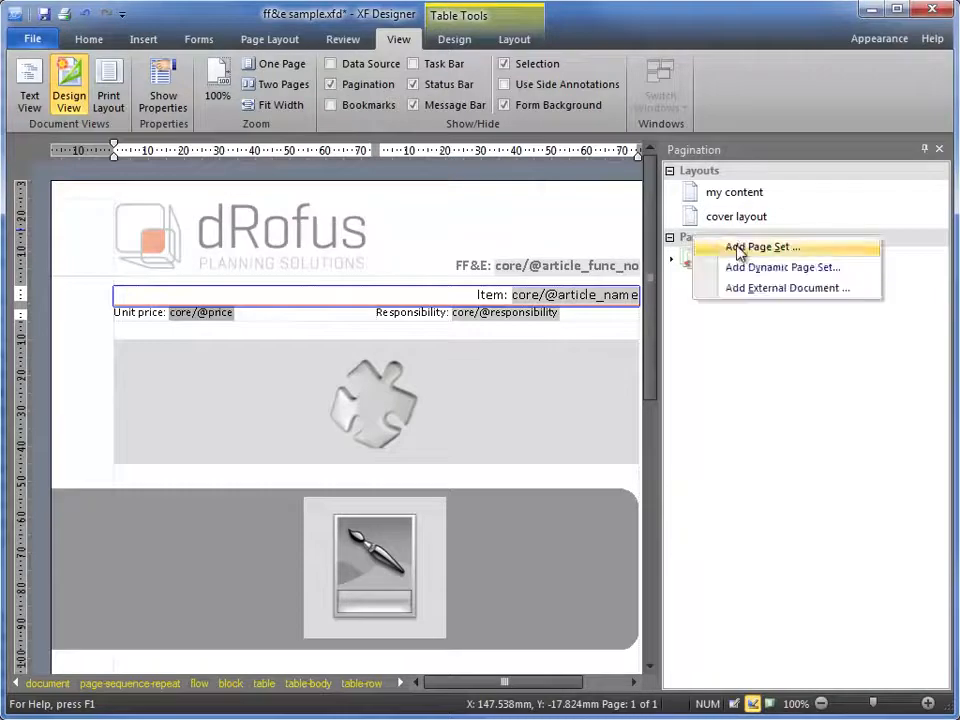
{"action": "left_click", "coordinate": [738, 248]}
{"action": "left_click", "coordinate": [618, 288]}
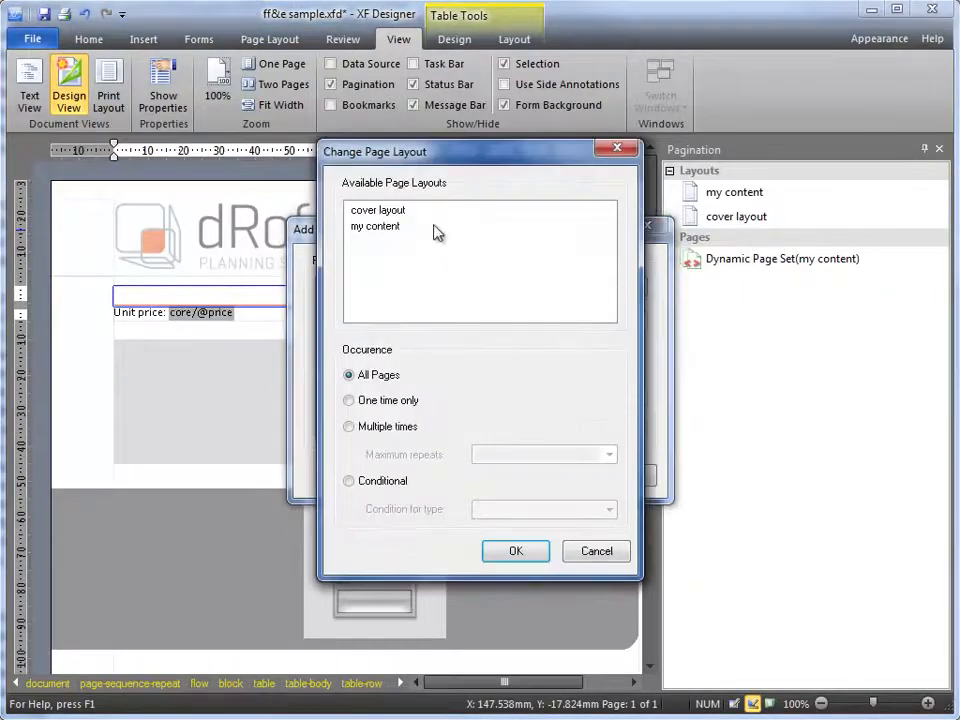
{"action": "left_click", "coordinate": [396, 210]}
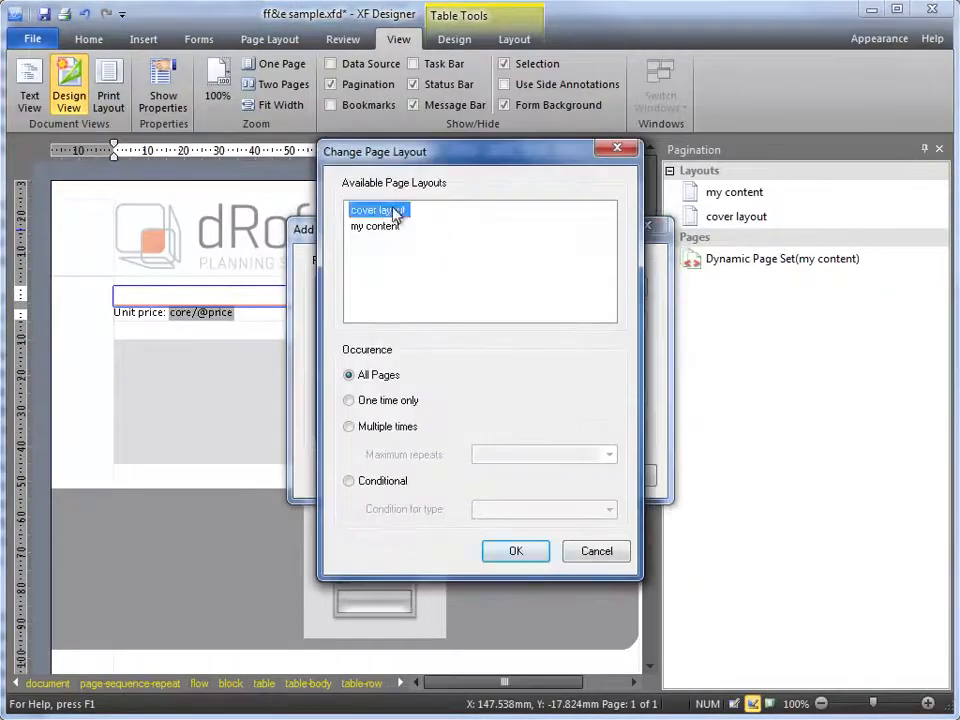
{"action": "left_click", "coordinate": [516, 551]}
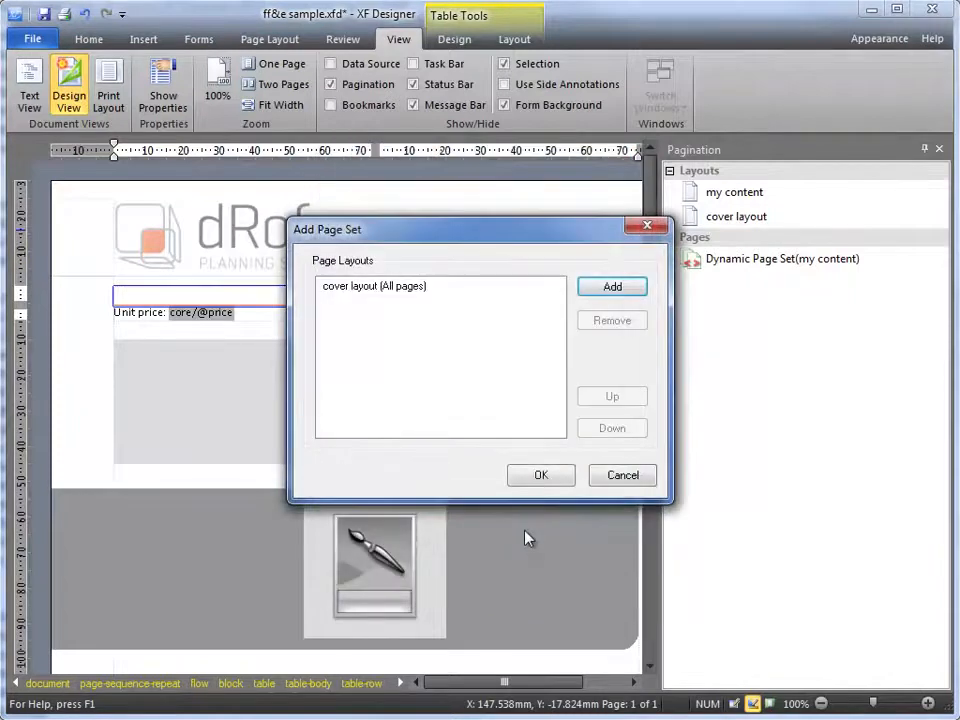
{"action": "left_click", "coordinate": [527, 477]}
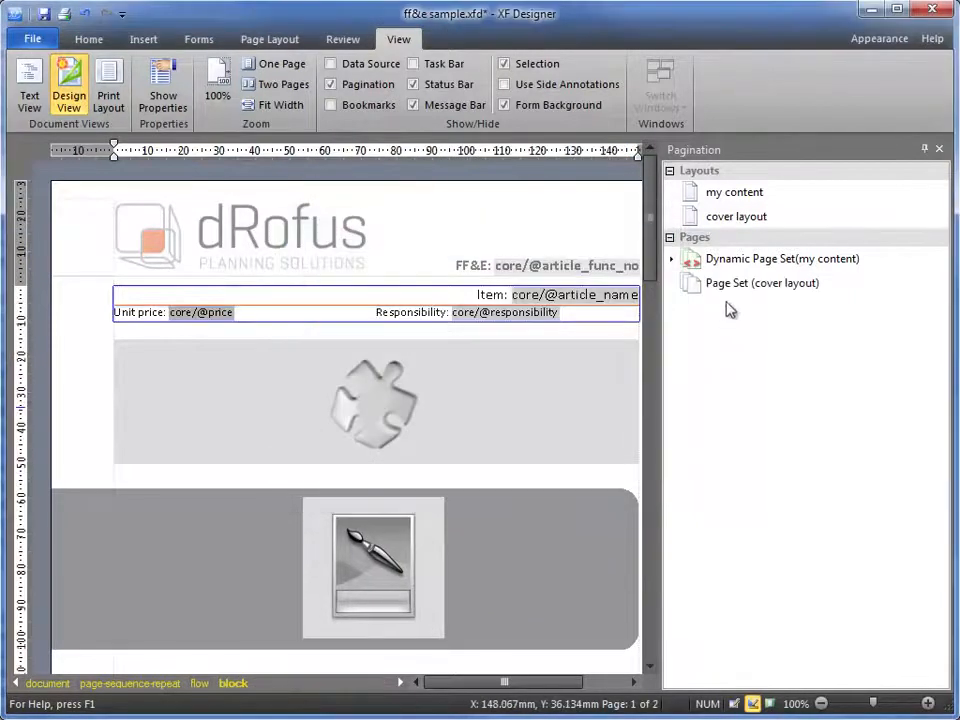
{"action": "right_click", "coordinate": [735, 286]}
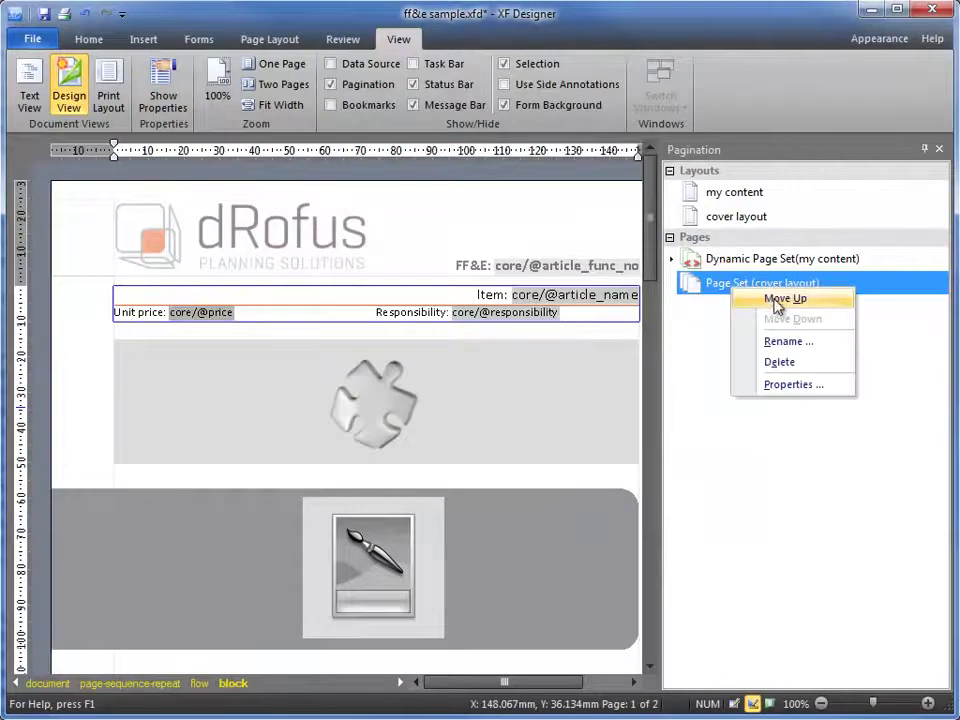
{"action": "left_click", "coordinate": [768, 299]}
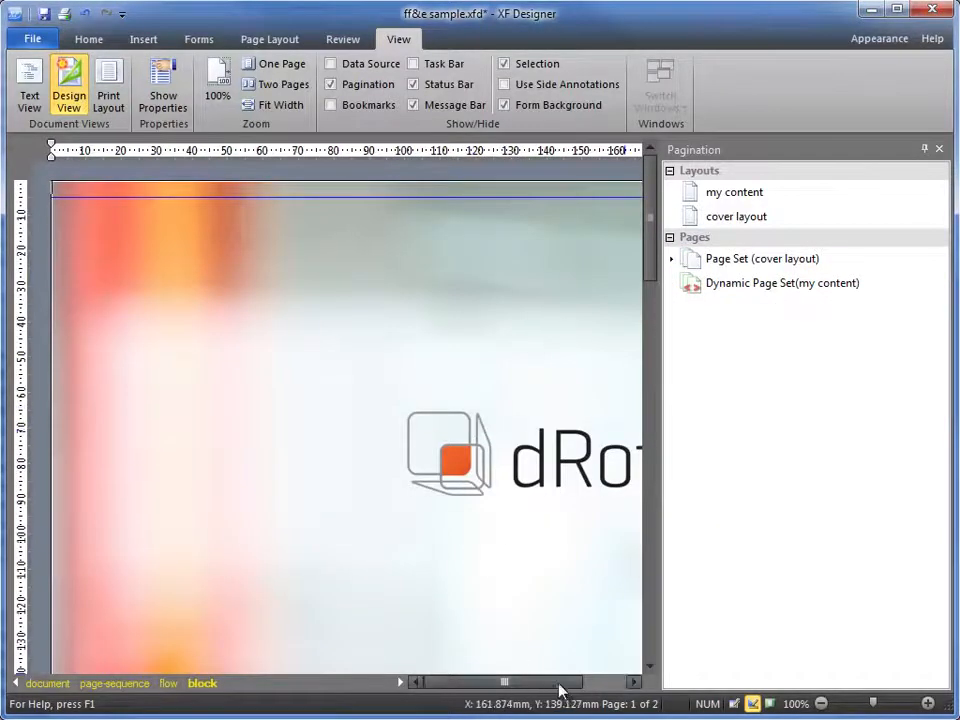
Step: Insert a text box about 93 mm wide on the cover page, placed directly below the dRofus logo
{"action": "left_click_drag", "start_coordinate": [564, 683], "coordinate": [605, 682]}
{"action": "scroll", "coordinate": [463, 489], "scroll_direction": "up", "scroll_amount": 2}
{"action": "scroll", "coordinate": [480, 497], "scroll_direction": "down", "scroll_amount": 6}
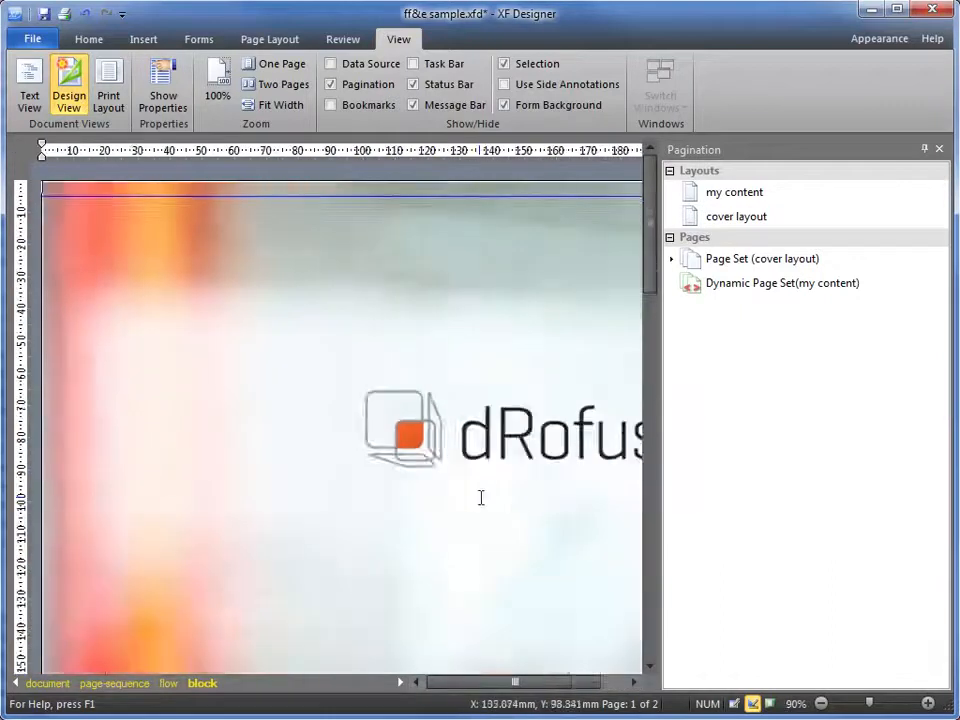
{"action": "scroll", "coordinate": [481, 497], "scroll_direction": "down", "scroll_amount": 3}
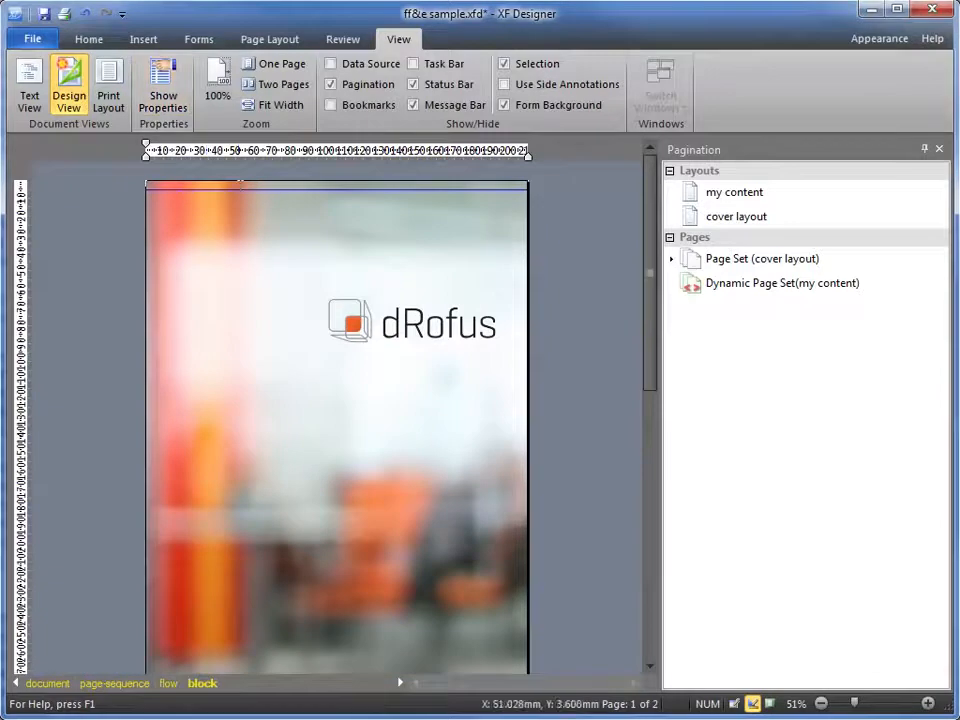
{"action": "left_click", "coordinate": [144, 39]}
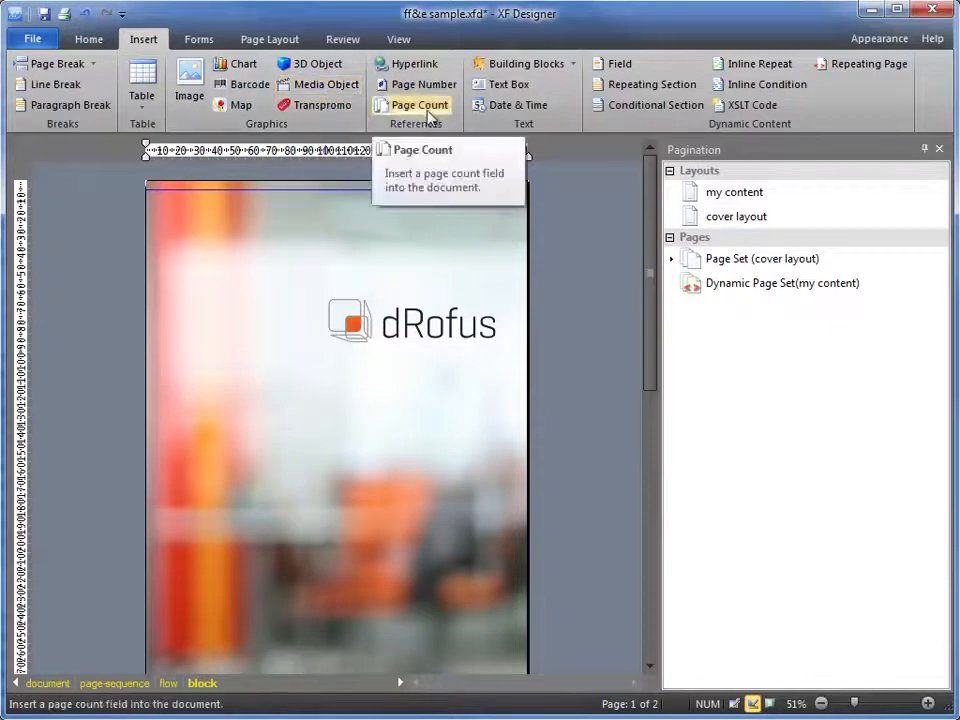
{"action": "left_click", "coordinate": [503, 84]}
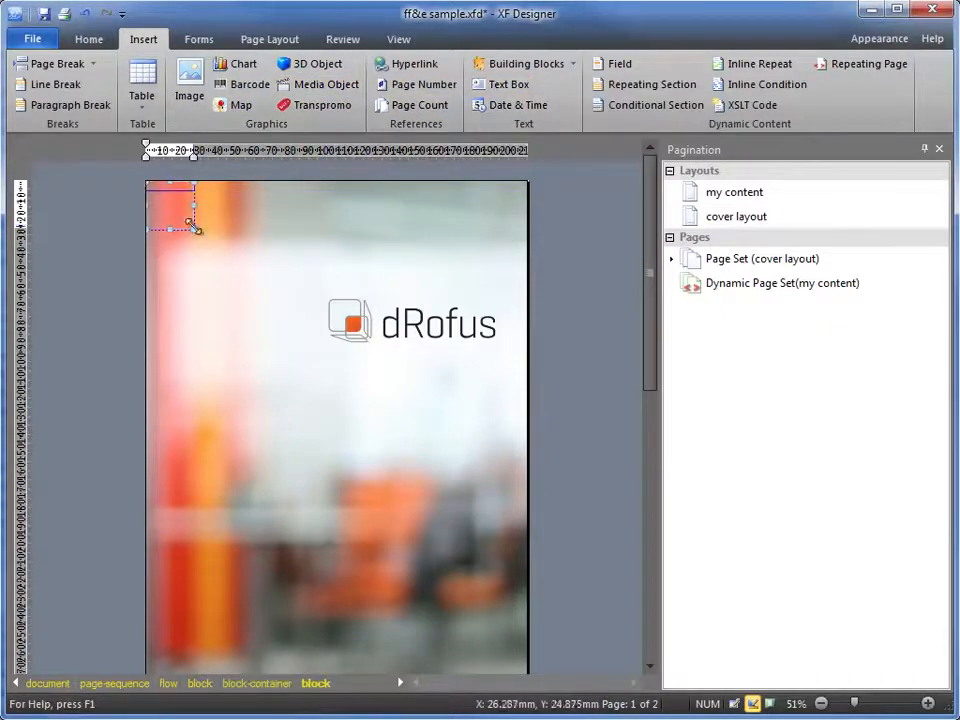
{"action": "left_click_drag", "start_coordinate": [195, 215], "coordinate": [497, 418]}
Step: Display the Data Source pane and insert the property-set project_name field into the cover text box
{"action": "scroll", "coordinate": [490, 386], "scroll_direction": "down", "scroll_amount": 2}
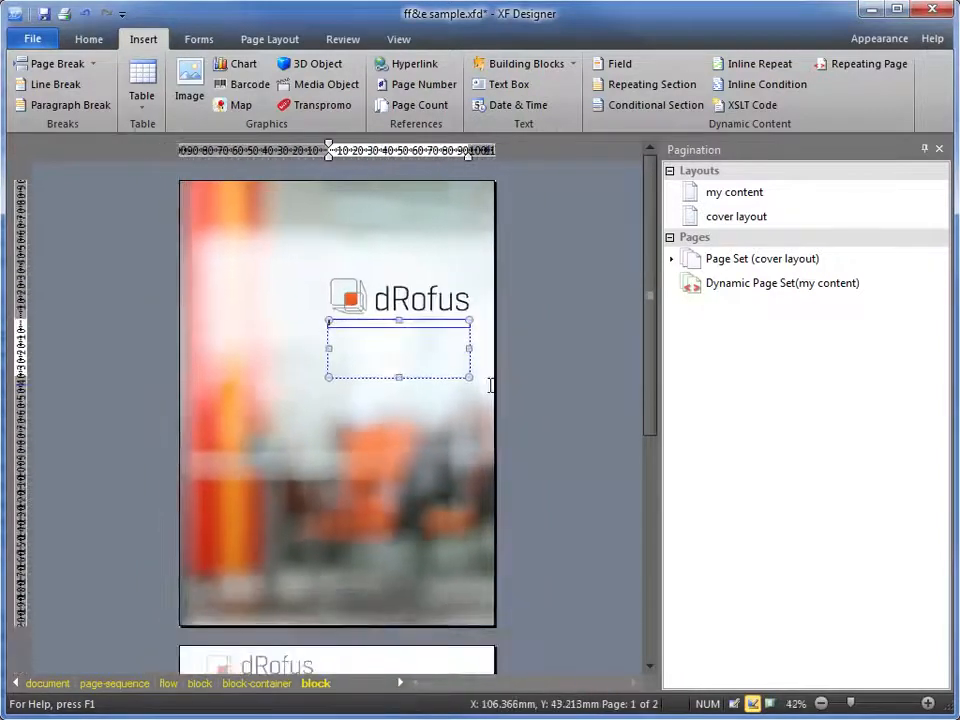
{"action": "scroll", "coordinate": [490, 386], "scroll_direction": "up", "scroll_amount": 3}
{"action": "scroll", "coordinate": [490, 386], "scroll_direction": "up", "scroll_amount": 3}
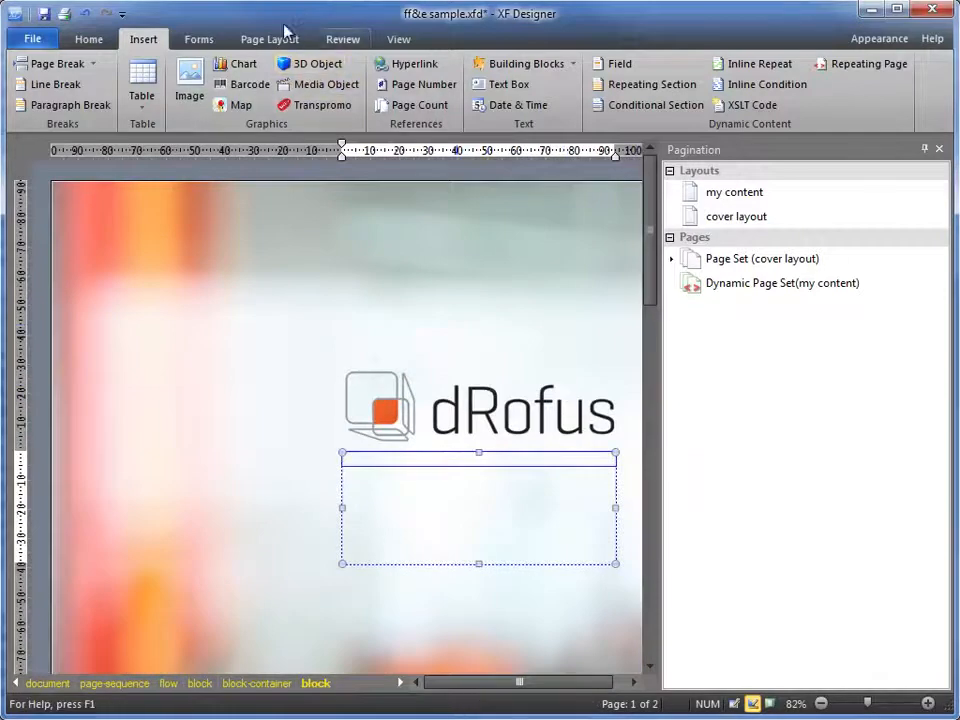
{"action": "left_click", "coordinate": [399, 39]}
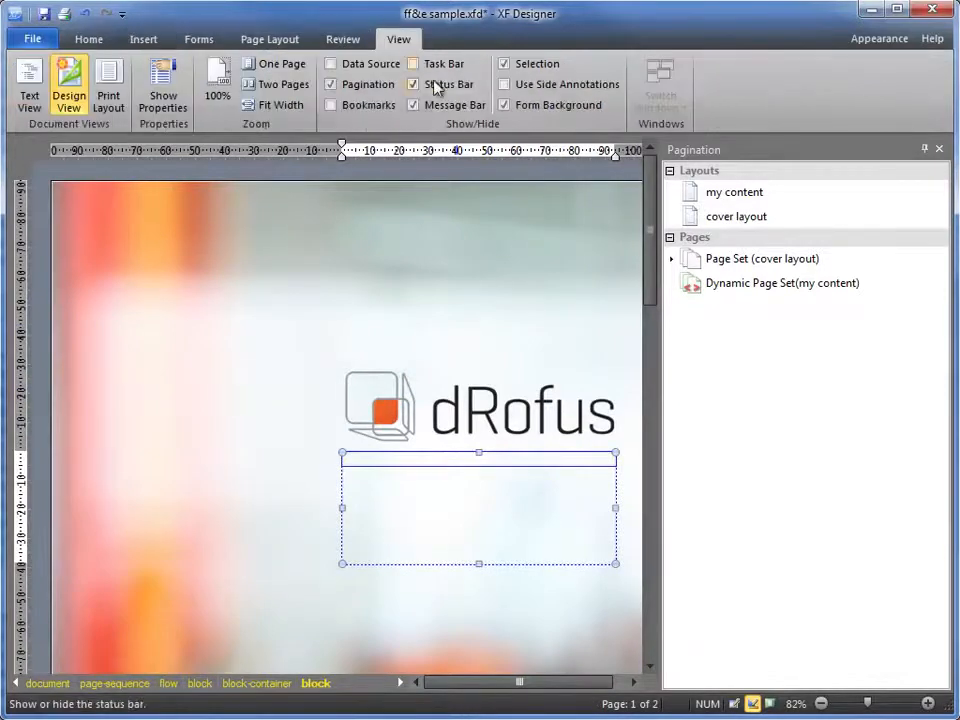
{"action": "left_click", "coordinate": [331, 64]}
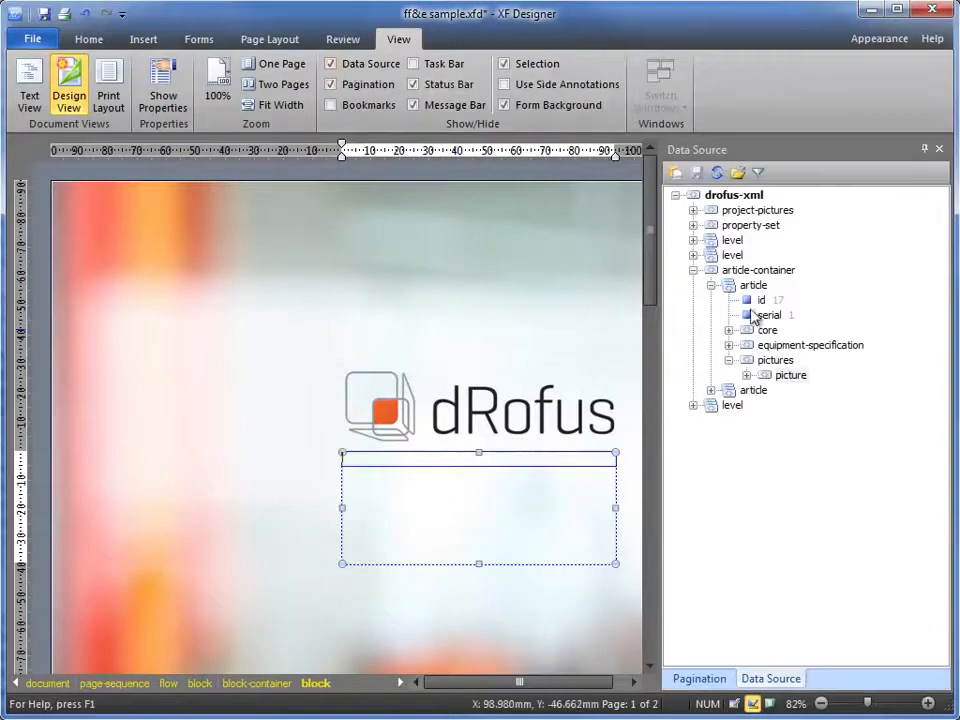
{"action": "left_click", "coordinate": [694, 226]}
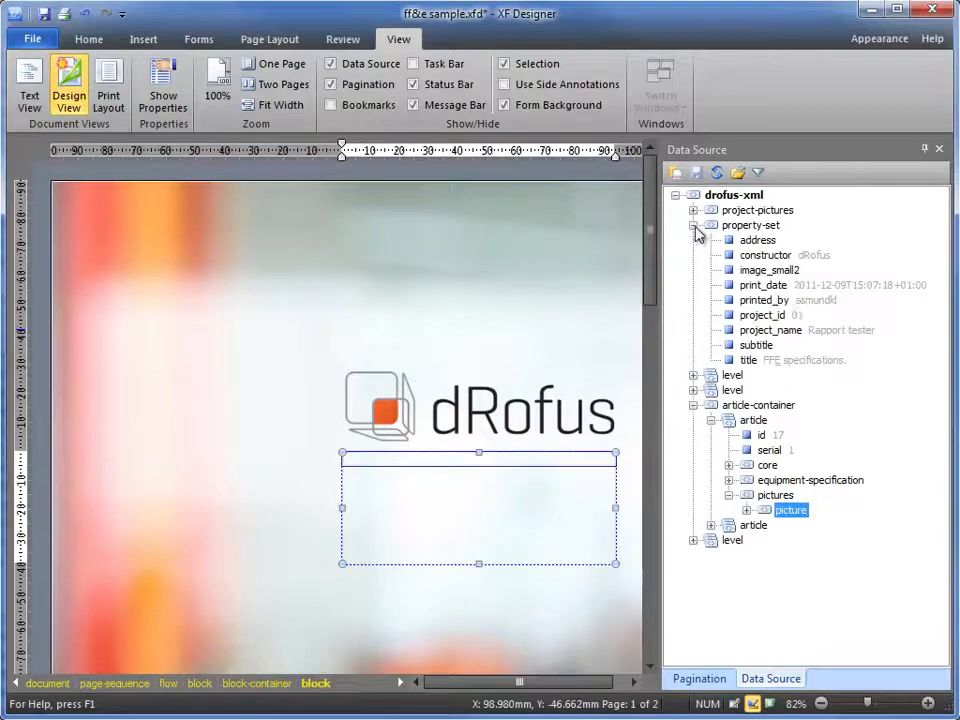
{"action": "left_click", "coordinate": [779, 338]}
{"action": "left_click_drag", "start_coordinate": [779, 338], "coordinate": [437, 463]}
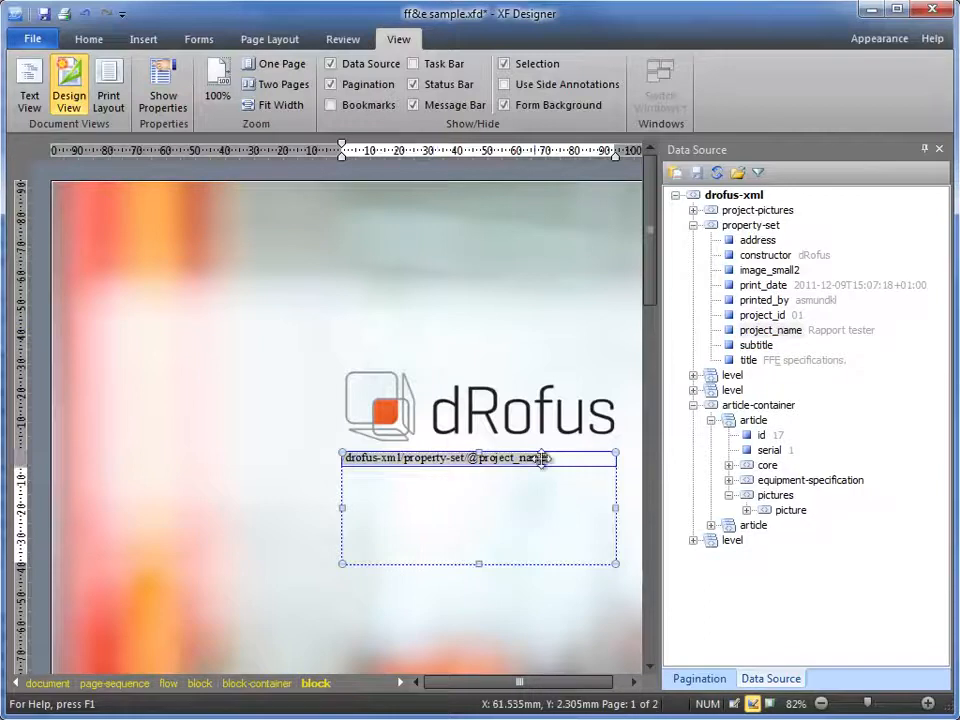
Step: Add the title field on a second line and, after a blank line, "By:" followed by the printed_by field
{"action": "key", "text": "Return"}
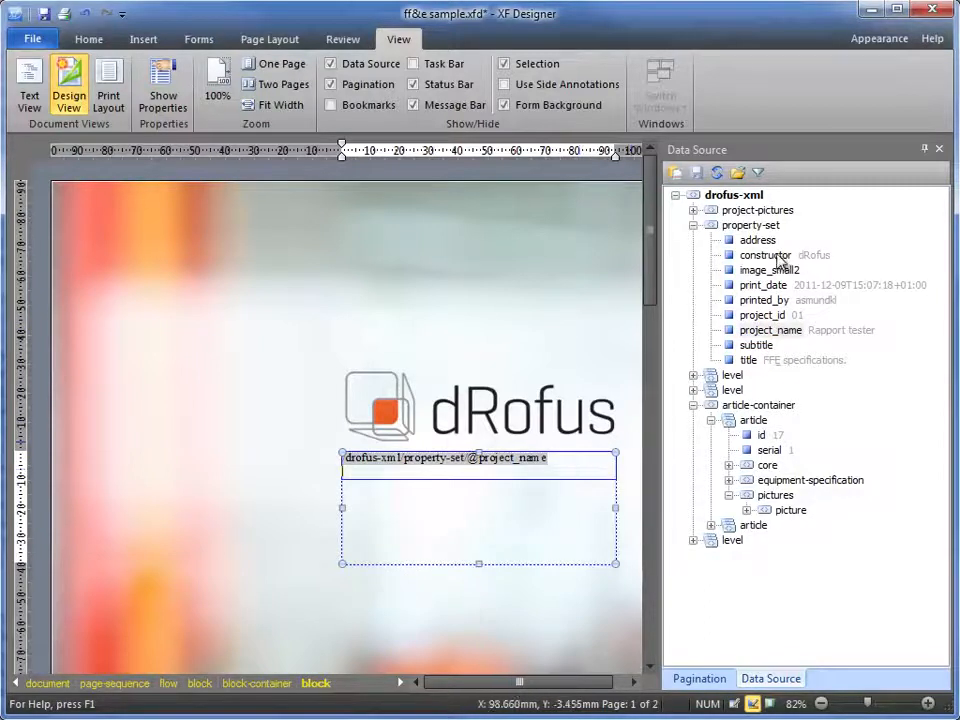
{"action": "left_click_drag", "start_coordinate": [755, 361], "coordinate": [520, 471]}
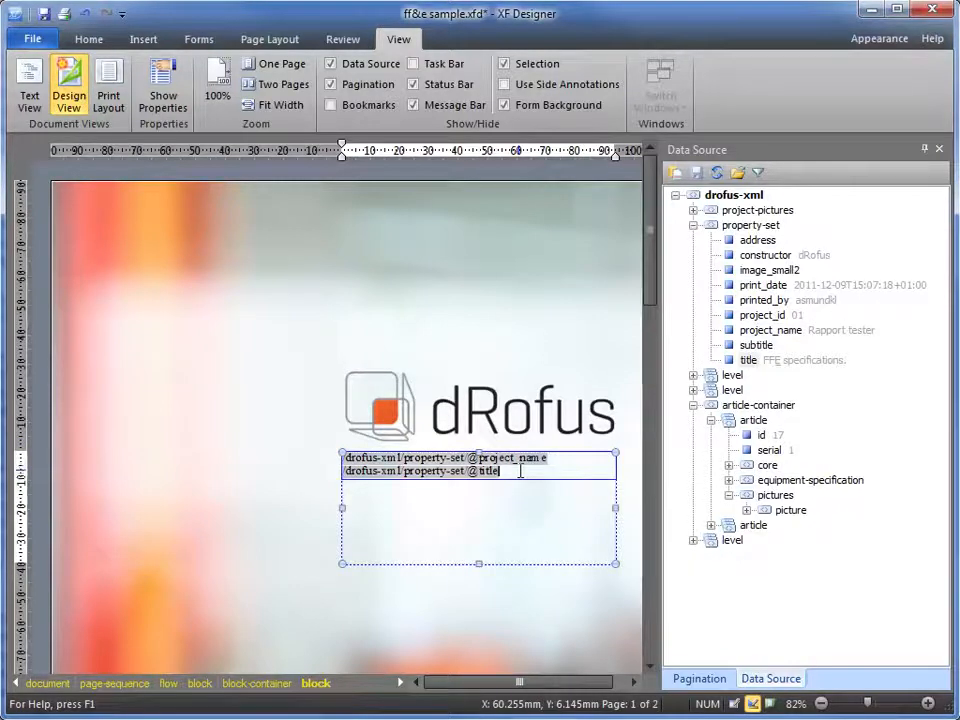
{"action": "key", "text": "Return"}
{"action": "key", "text": "Return"}
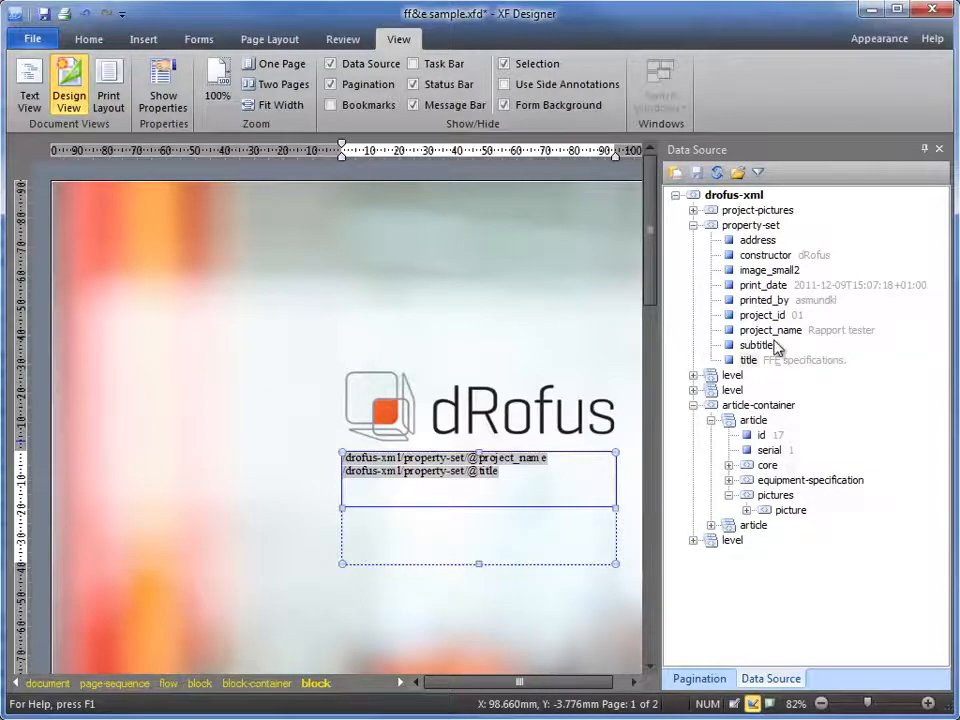
{"action": "left_click", "coordinate": [765, 301]}
{"action": "left_click_drag", "start_coordinate": [655, 440], "coordinate": [450, 504]}
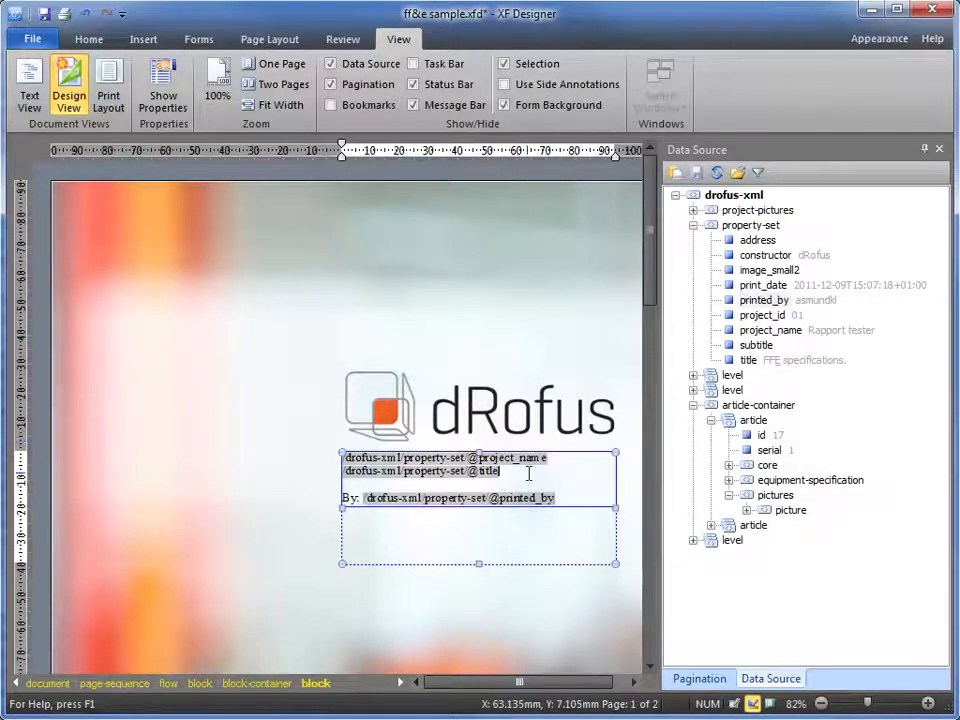
Step: Try to set the font size of the project_name and title lines together to 18
{"action": "left_click", "coordinate": [548, 503]}
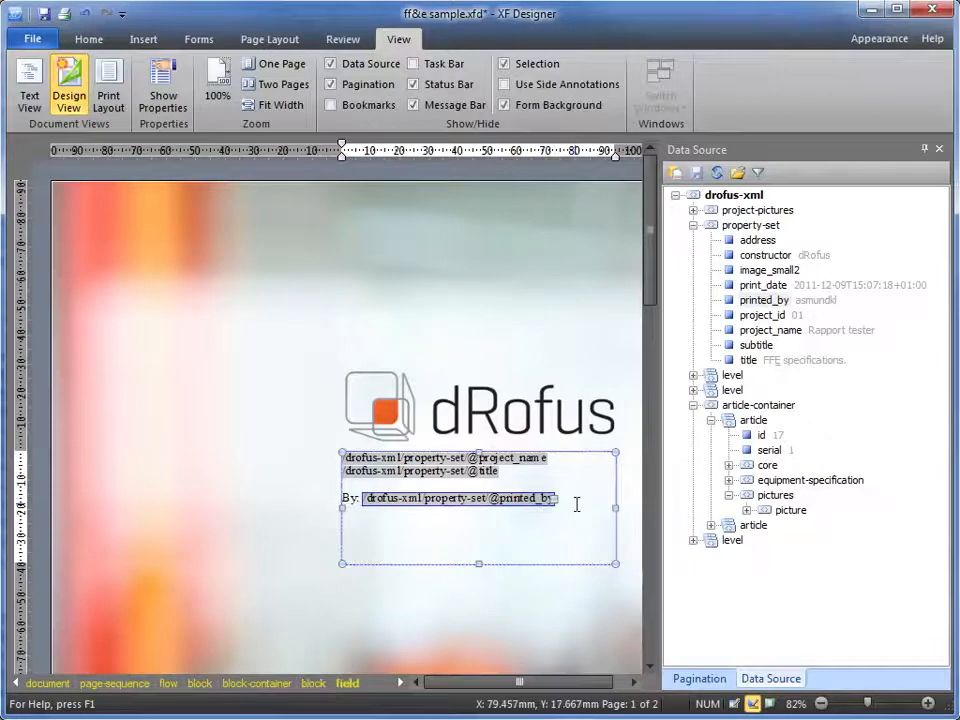
{"action": "left_click", "coordinate": [505, 468]}
{"action": "key", "text": "shift+Up"}
{"action": "key", "text": "shift+Home"}
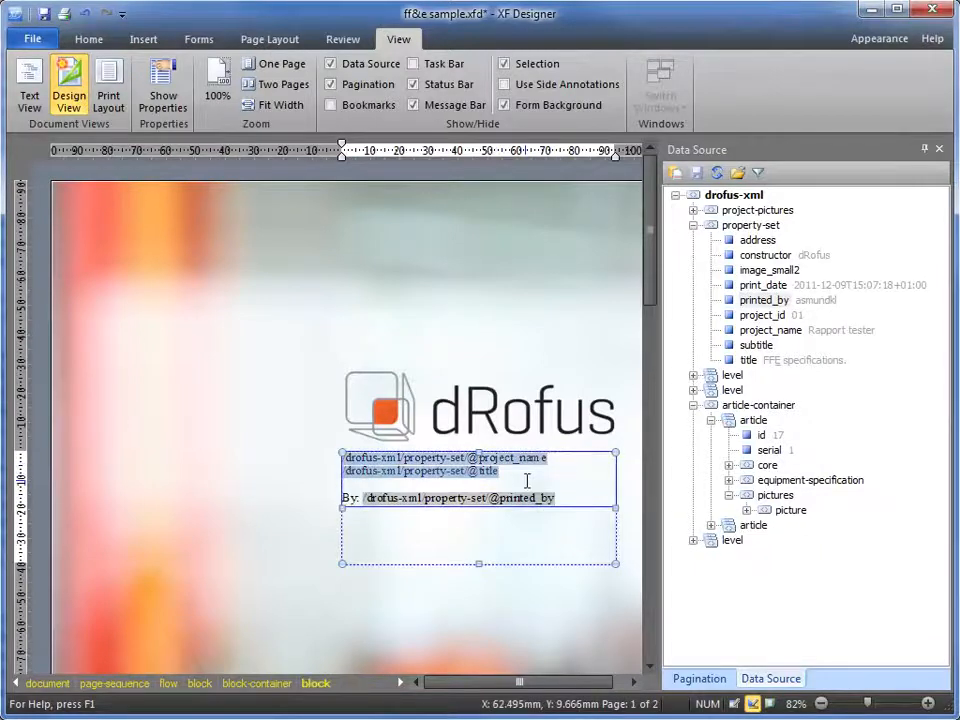
{"action": "left_click", "coordinate": [84, 39]}
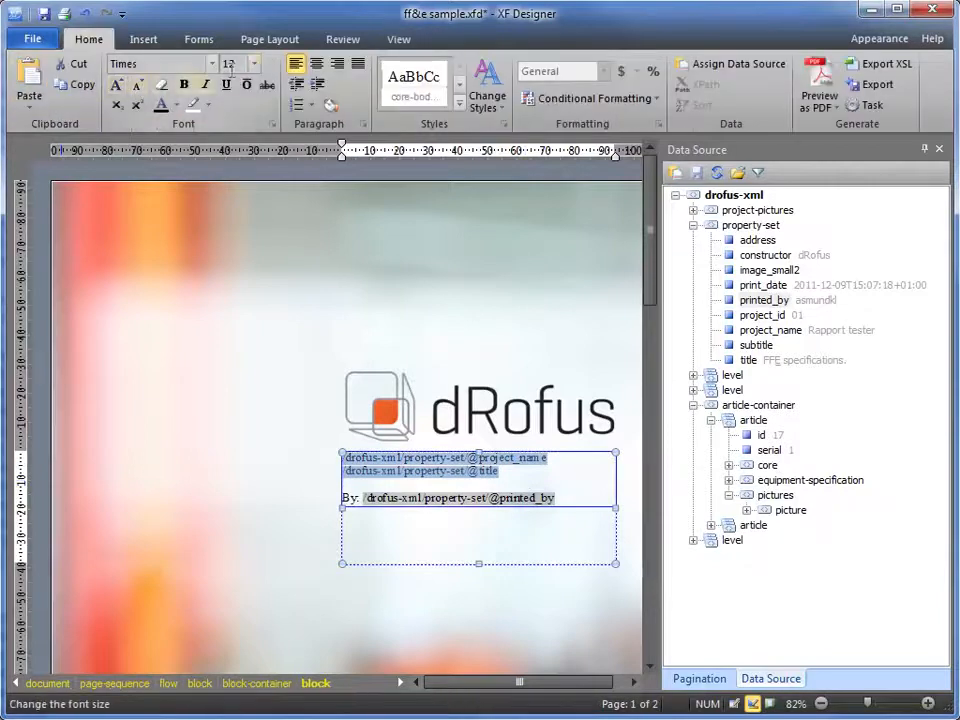
{"action": "left_click", "coordinate": [254, 64]}
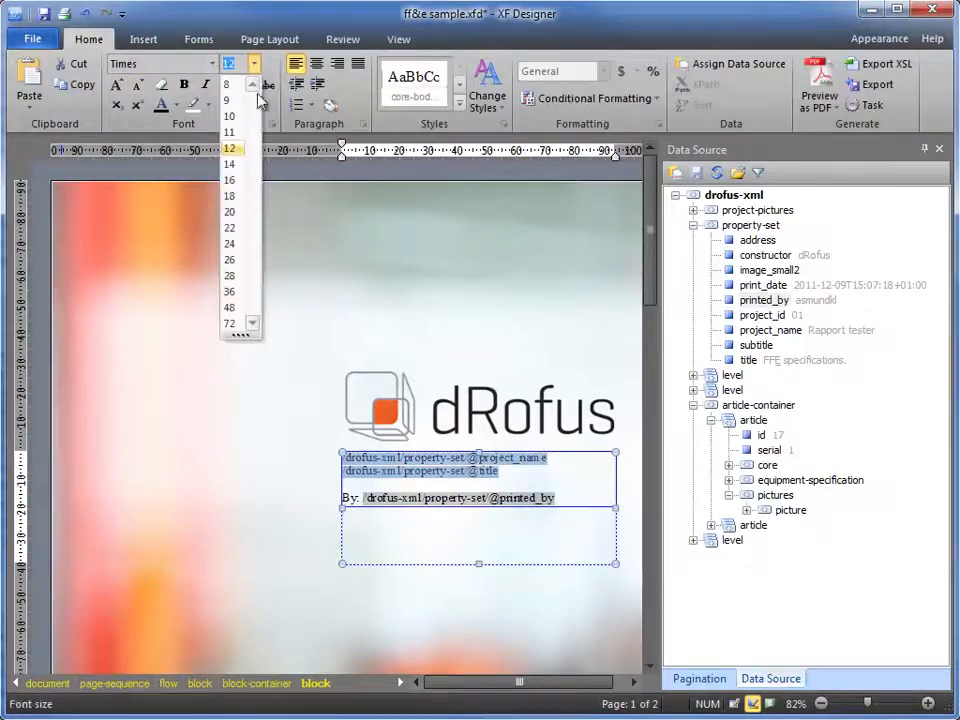
{"action": "left_click", "coordinate": [235, 196]}
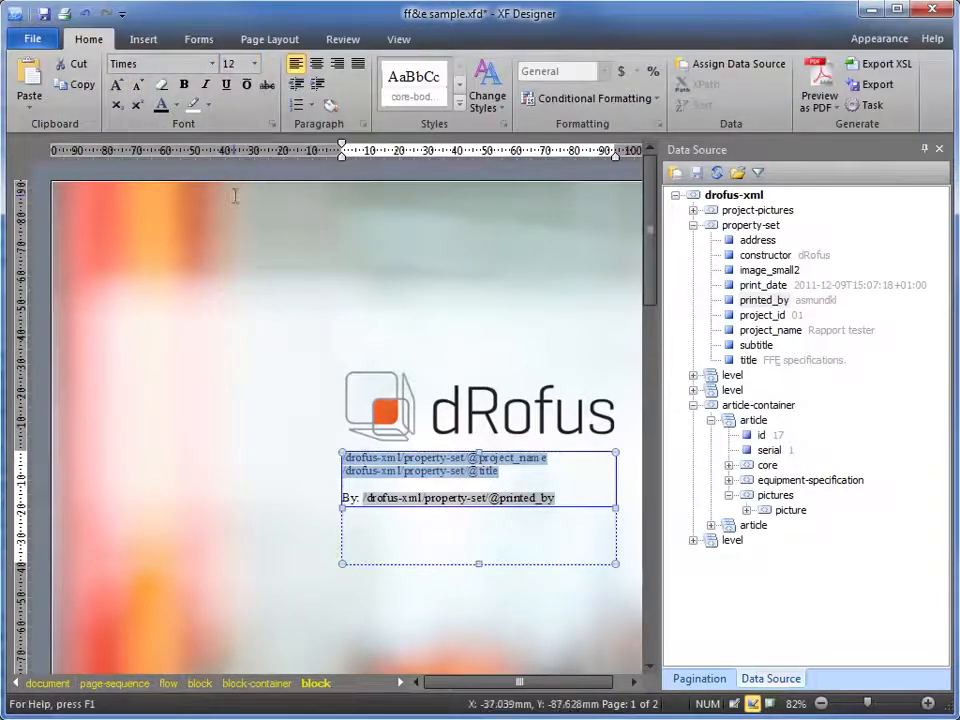
Step: Set the font size of the project_name field and of the title field individually to 18
{"action": "left_click", "coordinate": [430, 457]}
{"action": "left_click", "coordinate": [254, 64]}
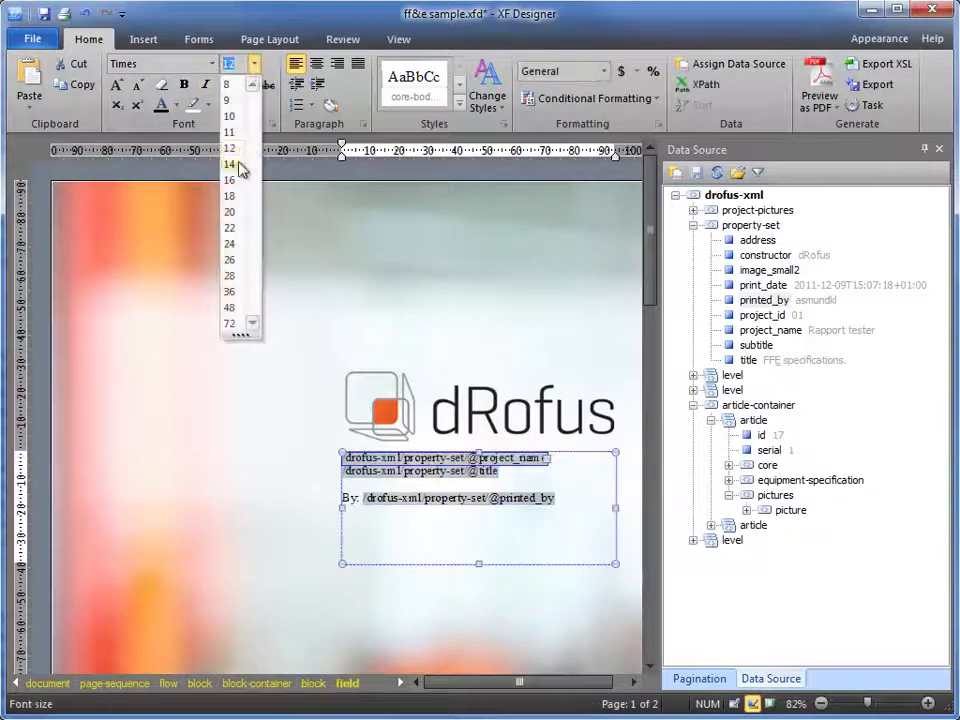
{"action": "left_click", "coordinate": [234, 196]}
{"action": "left_click", "coordinate": [395, 477]}
{"action": "left_click", "coordinate": [254, 64]}
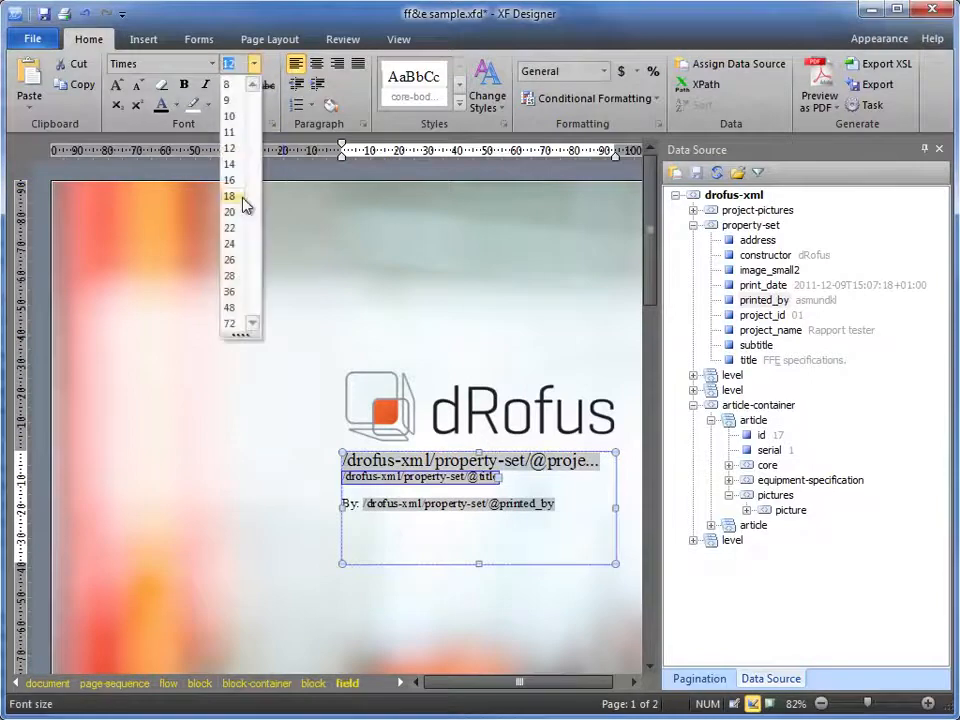
{"action": "left_click", "coordinate": [242, 196]}
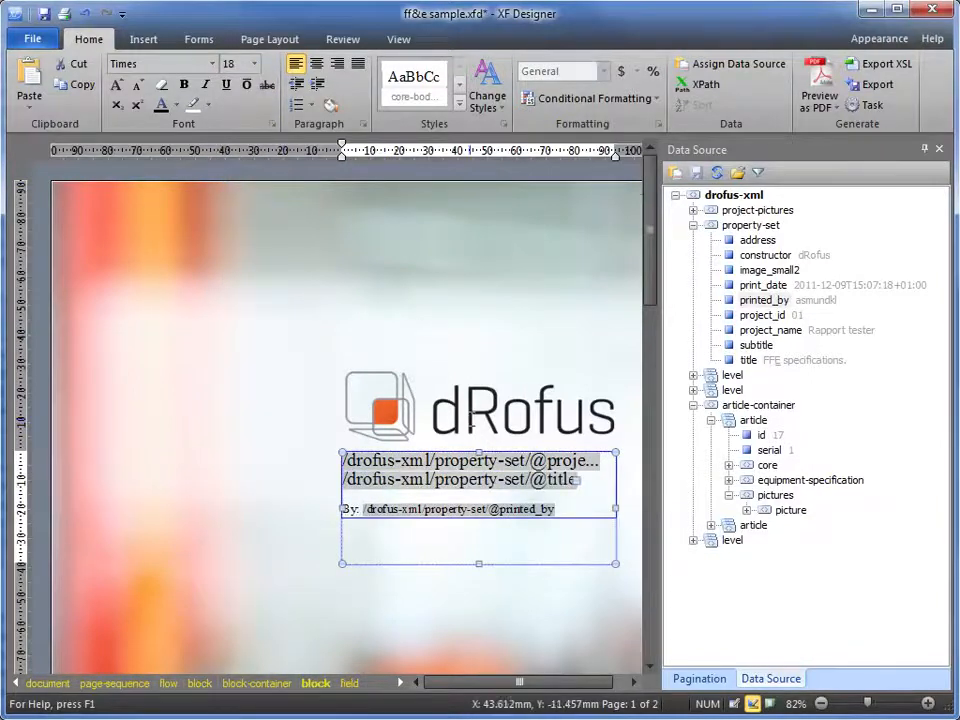
Step: Preview the cover page with its data in the print layout and return to the design view
{"action": "left_click", "coordinate": [470, 424]}
{"action": "key", "text": "F5"}
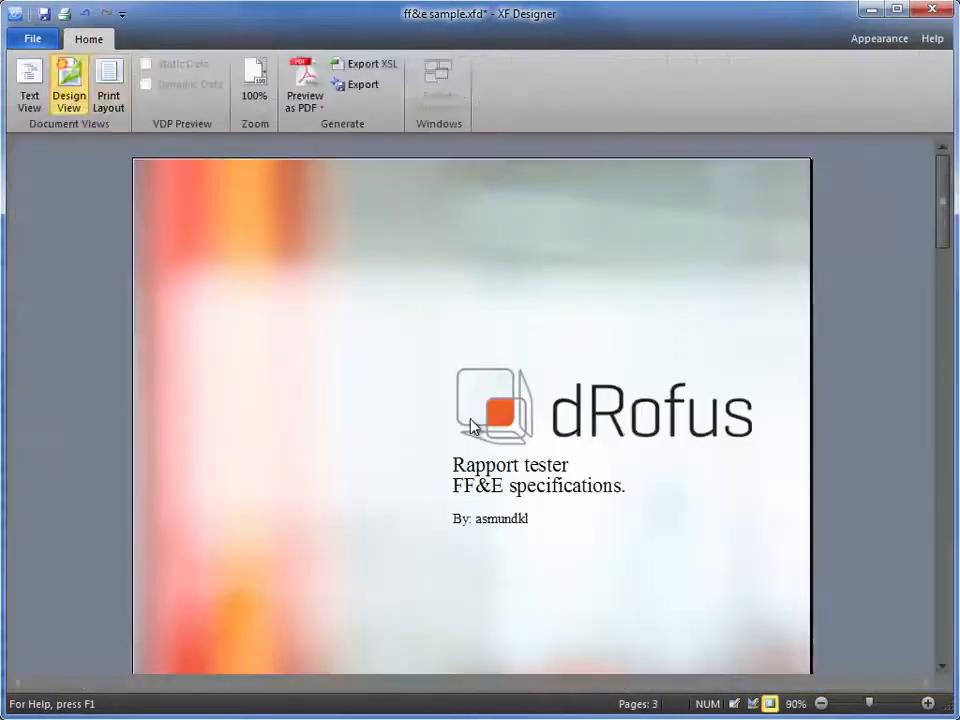
{"action": "scroll", "coordinate": [553, 395], "scroll_direction": "down", "scroll_amount": 3}
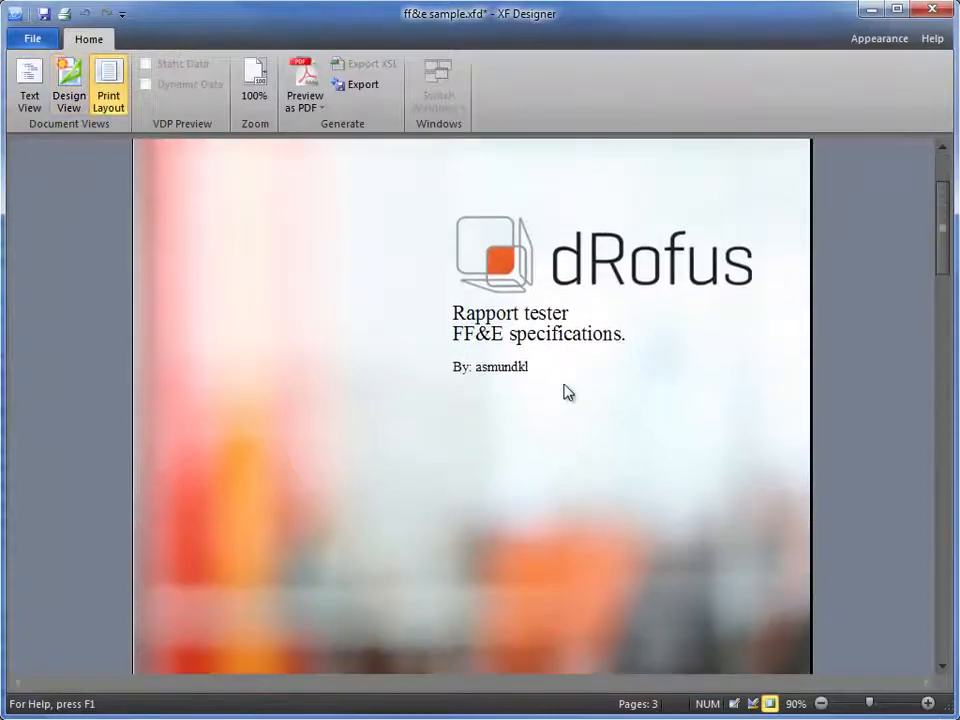
{"action": "key", "text": "F5"}
Step: Set the font of the cover's project_name field to Calibri
{"action": "left_click", "coordinate": [449, 467]}
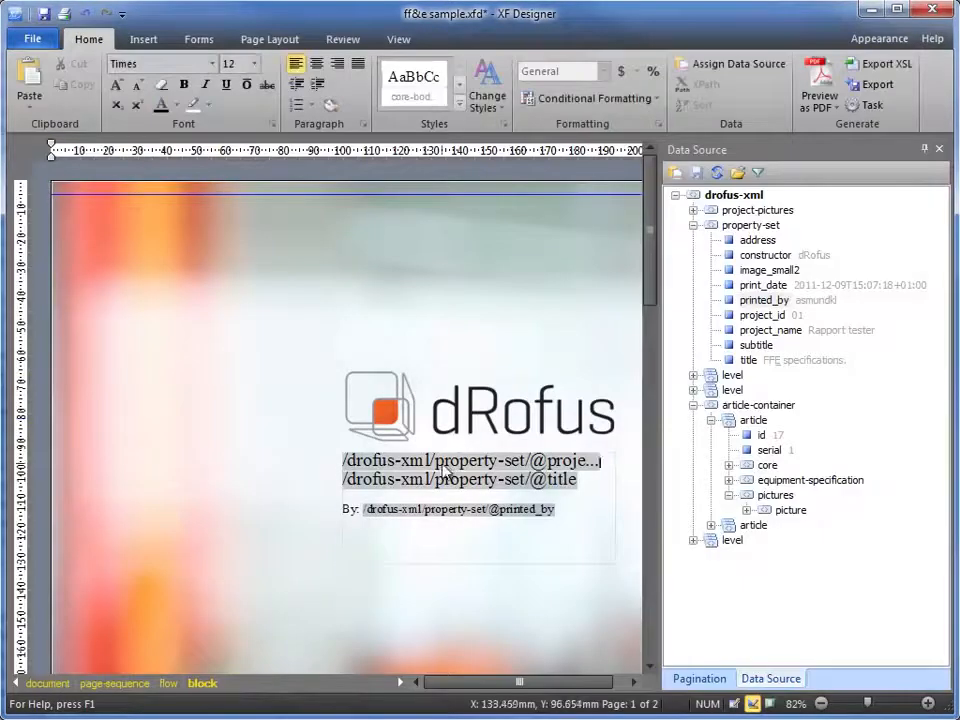
{"action": "left_click", "coordinate": [211, 63]}
{"action": "type", "text": "Calibri"}
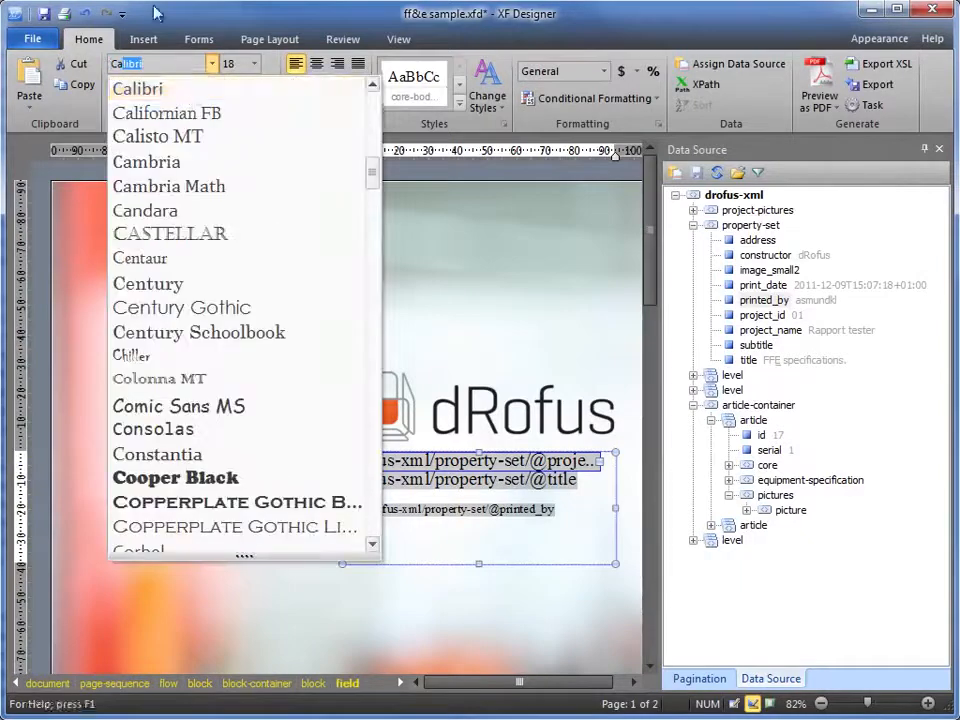
{"action": "left_click", "coordinate": [135, 90]}
Step: Set the font of the cover's title field to Calibri
{"action": "left_click", "coordinate": [425, 485]}
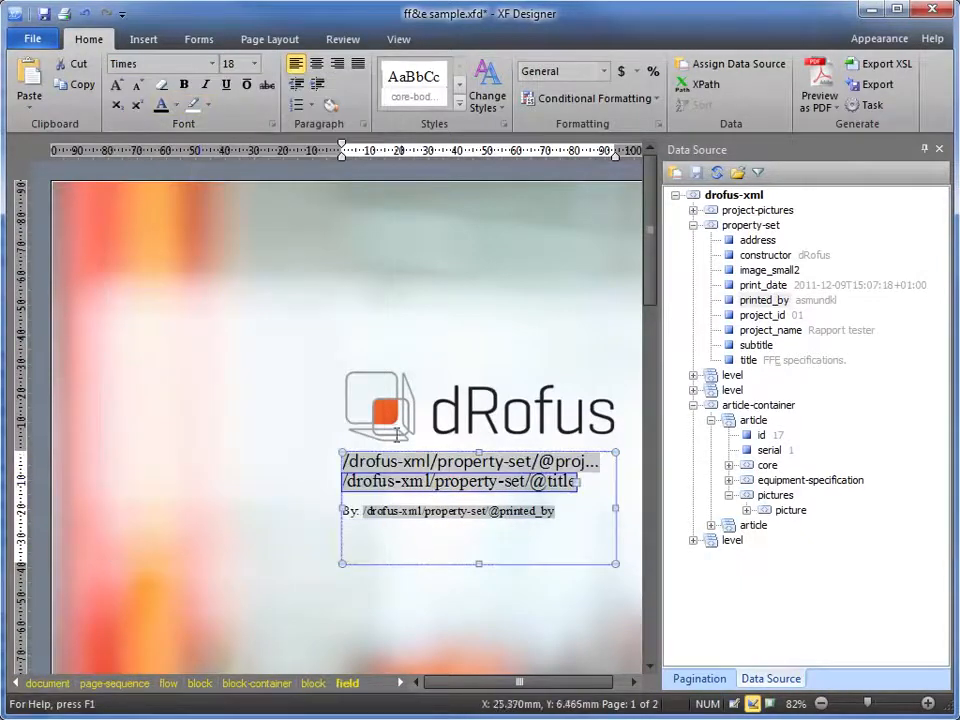
{"action": "left_click", "coordinate": [211, 63]}
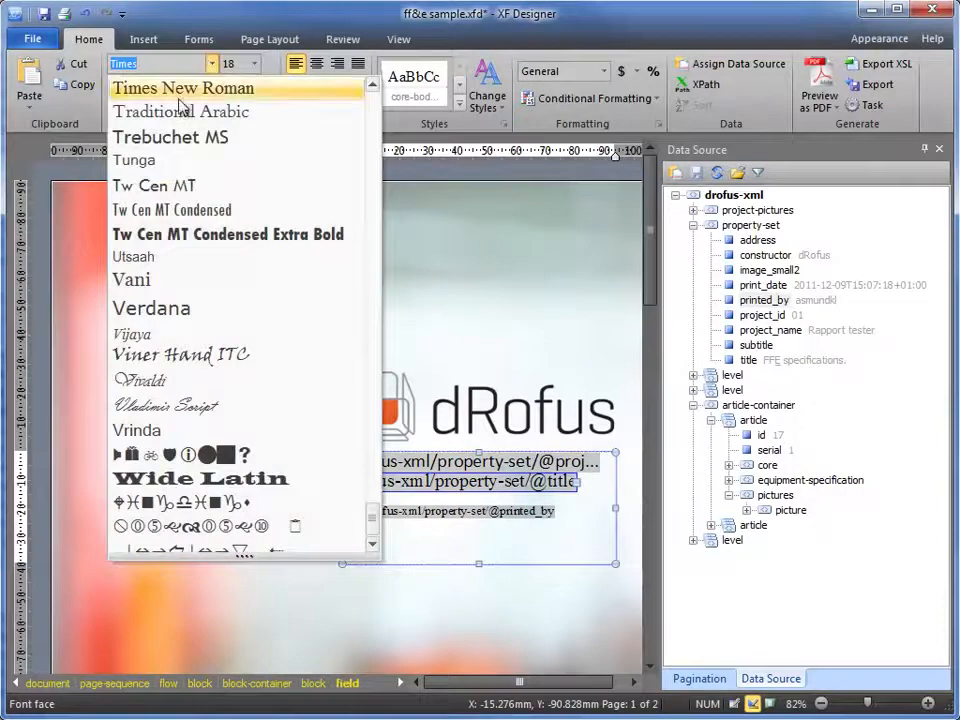
{"action": "type", "text": "Calibri"}
{"action": "left_click", "coordinate": [165, 95]}
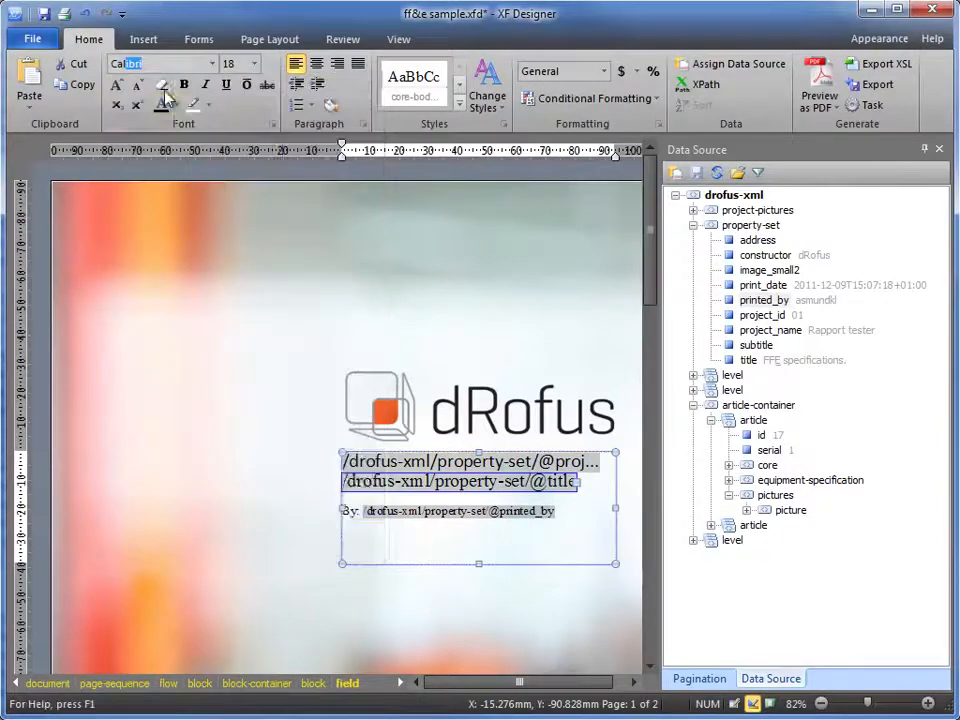
Step: Set the font of the cover's printed_by field to Calibri
{"action": "left_click", "coordinate": [399, 515]}
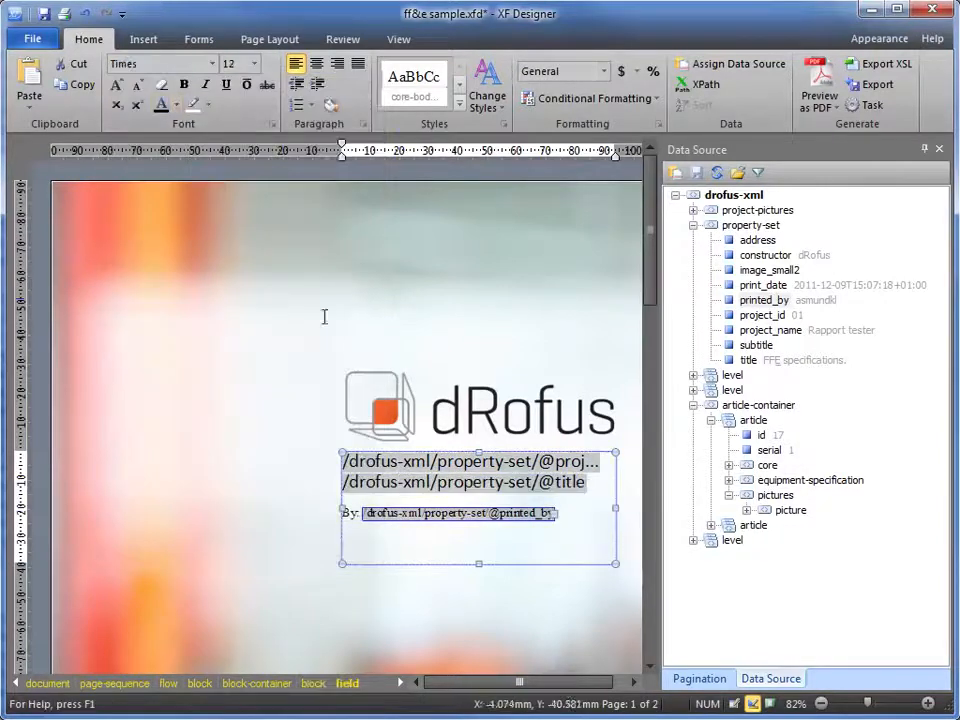
{"action": "left_click", "coordinate": [216, 66]}
{"action": "type", "text": "Calibri"}
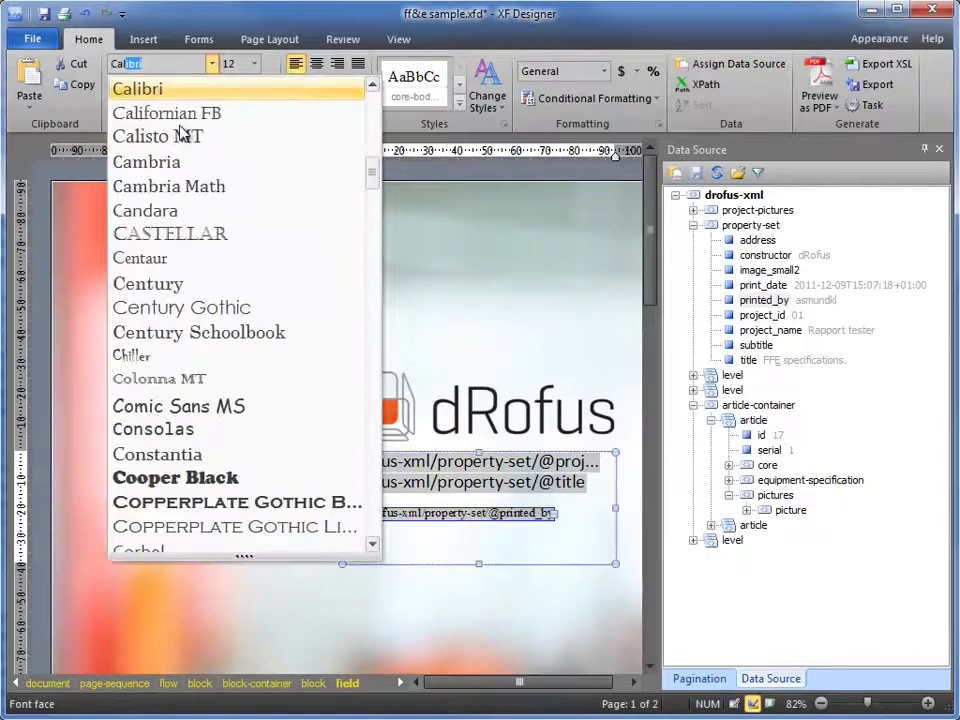
{"action": "left_click", "coordinate": [155, 91]}
Step: Set the font of the text block holding the "By:" label to Calibri and save the report template
{"action": "left_click", "coordinate": [356, 513]}
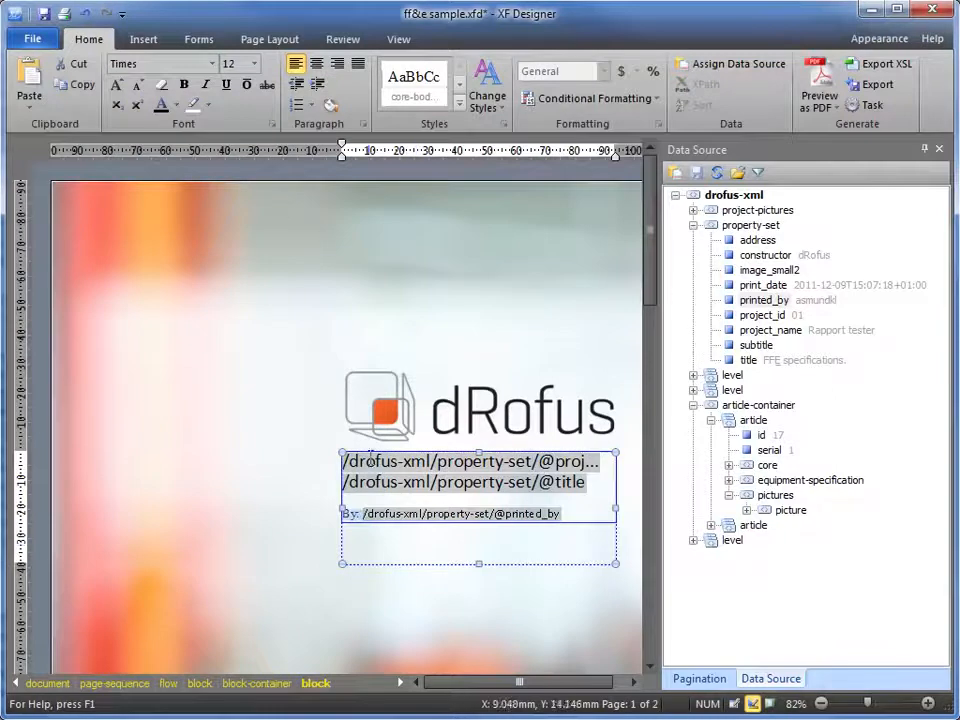
{"action": "left_click", "coordinate": [212, 64]}
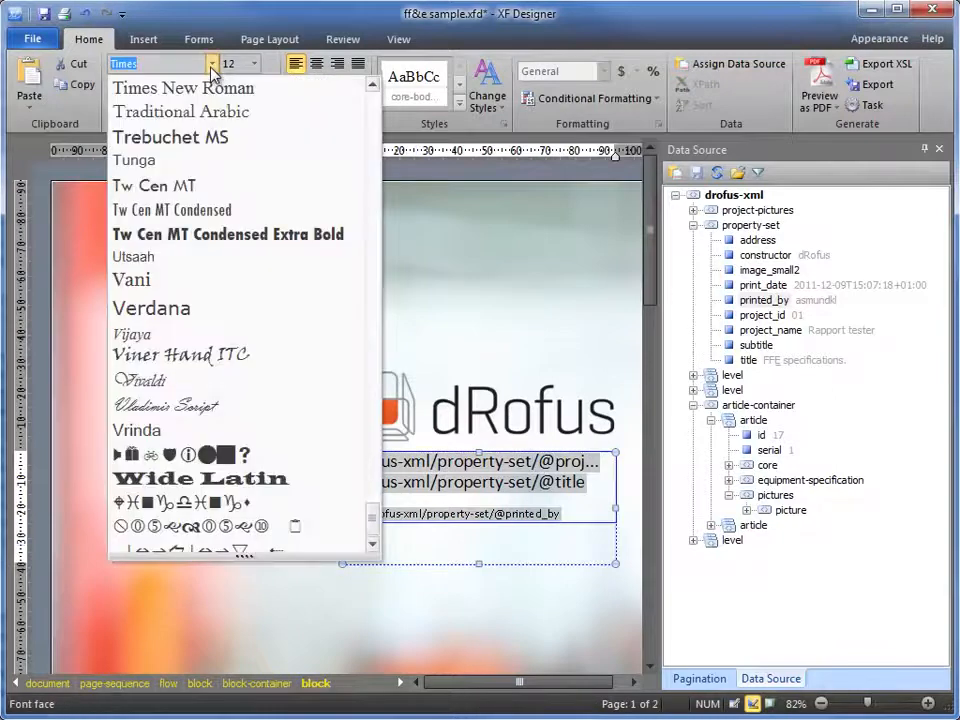
{"action": "type", "text": "Calibri"}
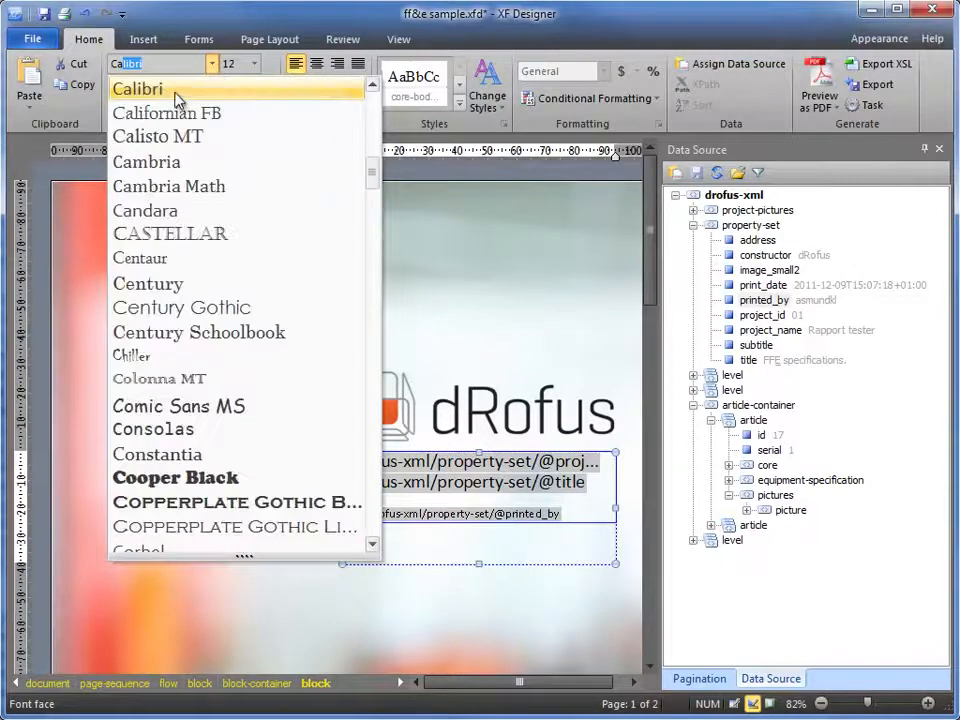
{"action": "left_click", "coordinate": [175, 92]}
{"action": "left_click", "coordinate": [489, 408]}
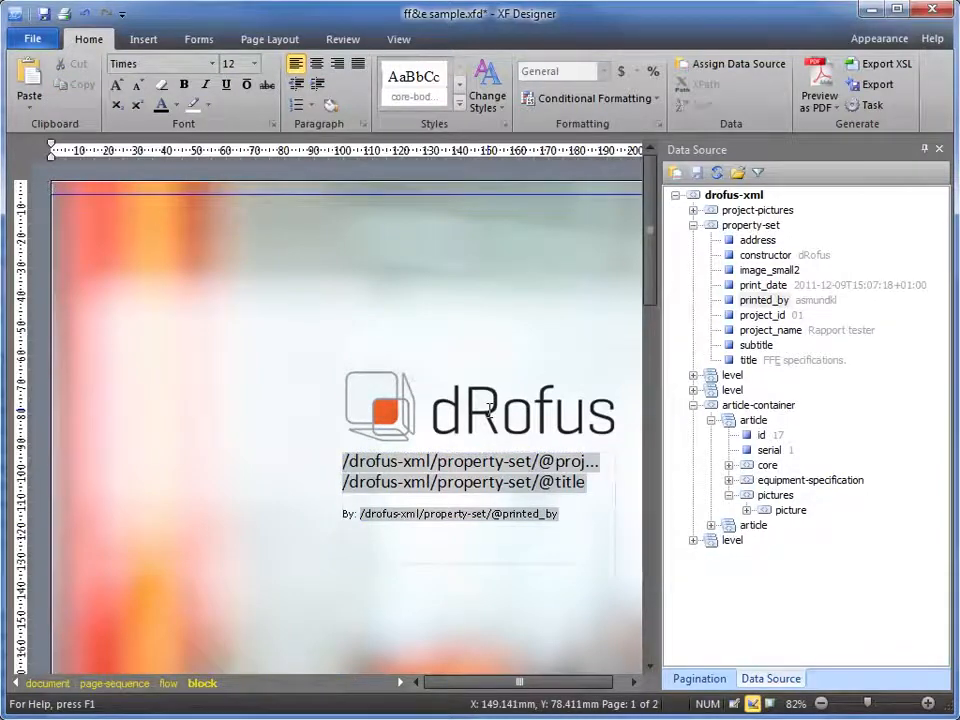
{"action": "key", "text": "ctrl+s"}
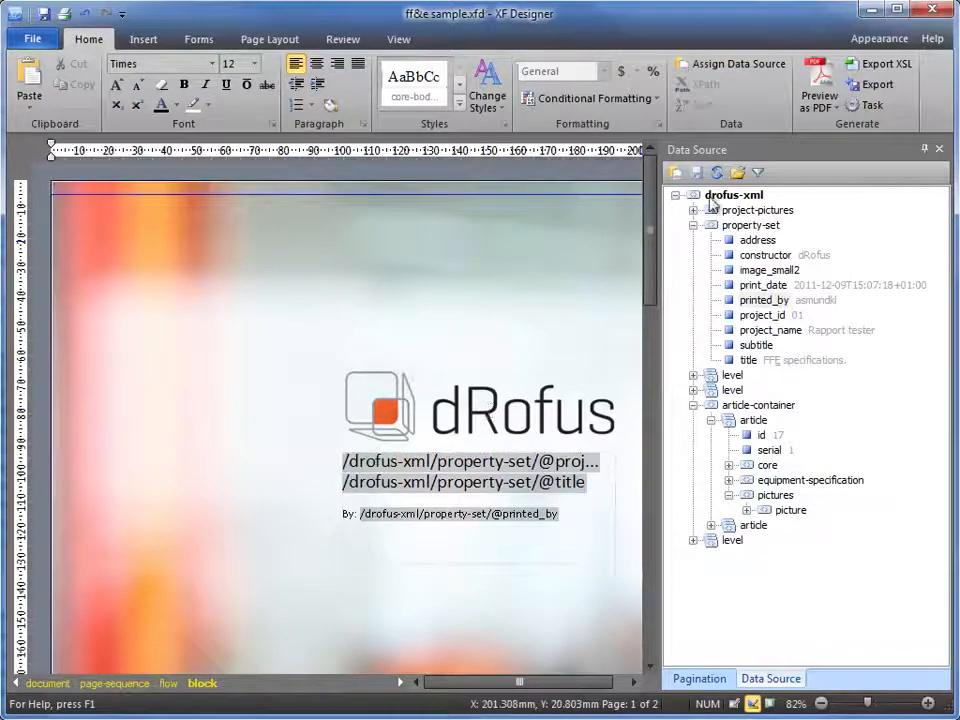
Step: Preview the report as a PDF and examine the cover page and the article pages with their pictures and footers
{"action": "left_click", "coordinate": [822, 80]}
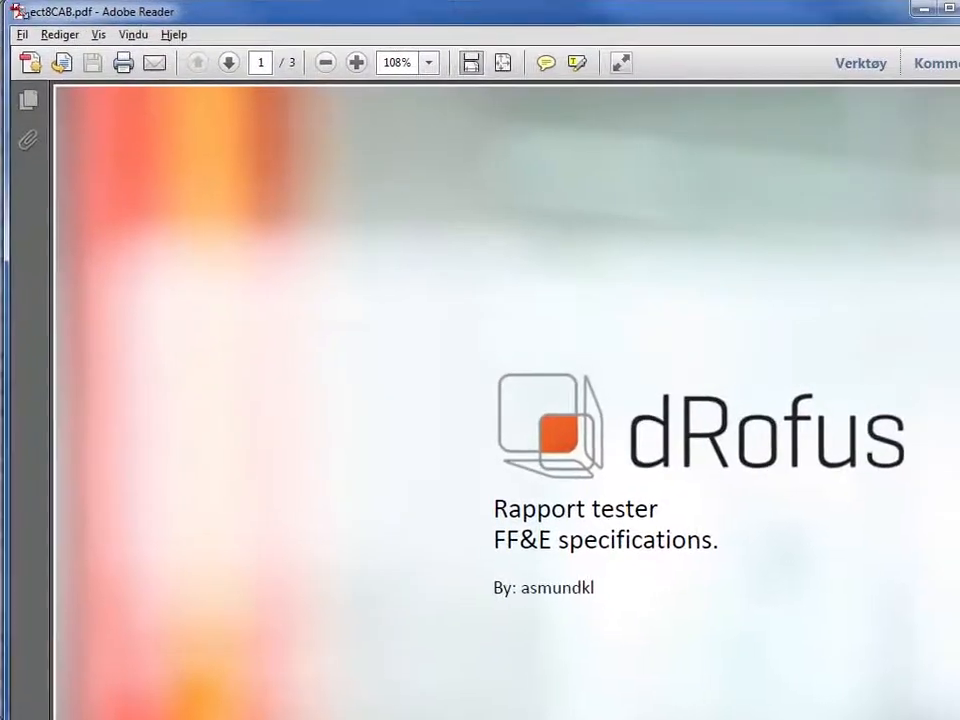
{"action": "mouse_move", "coordinate": [959, 719]}
{"action": "left_mouse_down"}
{"action": "mouse_move", "coordinate": [880, 719]}
{"action": "mouse_move", "coordinate": [750, 688]}
{"action": "mouse_move", "coordinate": [945, 711]}
{"action": "left_mouse_up"}
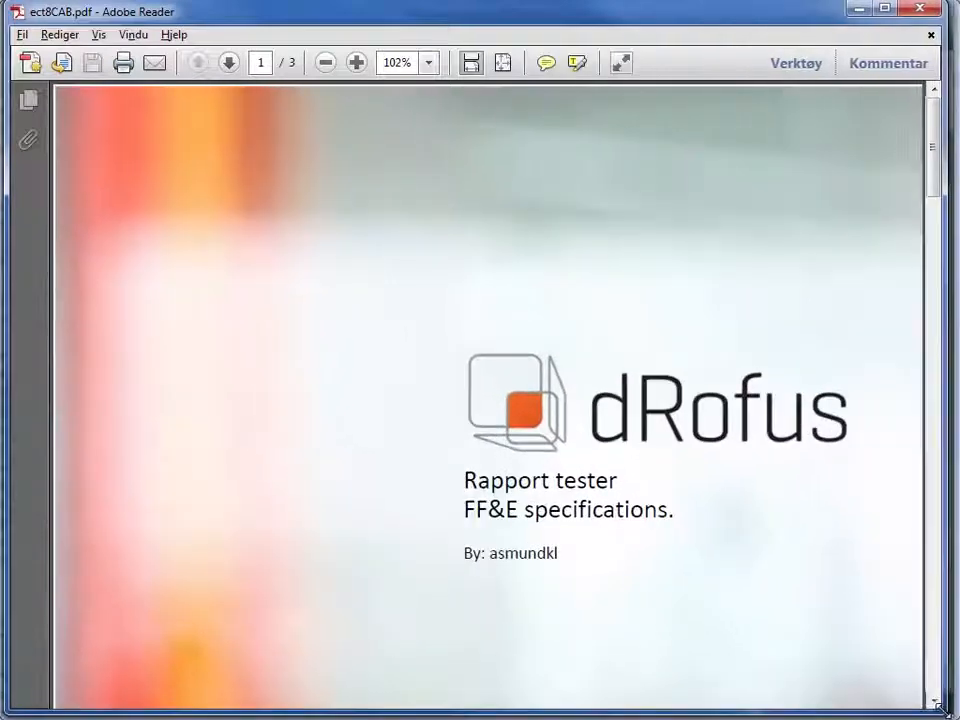
{"action": "scroll", "coordinate": [658, 497], "scroll_direction": "down", "scroll_amount": 5}
{"action": "scroll", "coordinate": [658, 497], "scroll_direction": "down", "scroll_amount": 10}
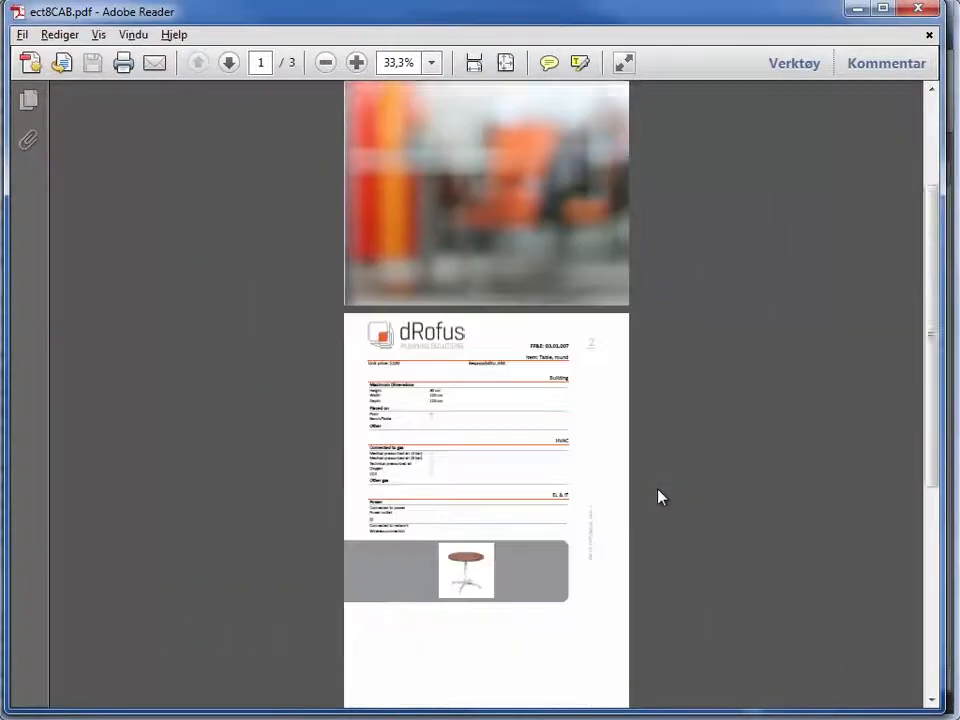
{"action": "scroll", "coordinate": [658, 490], "scroll_direction": "up", "scroll_amount": 2}
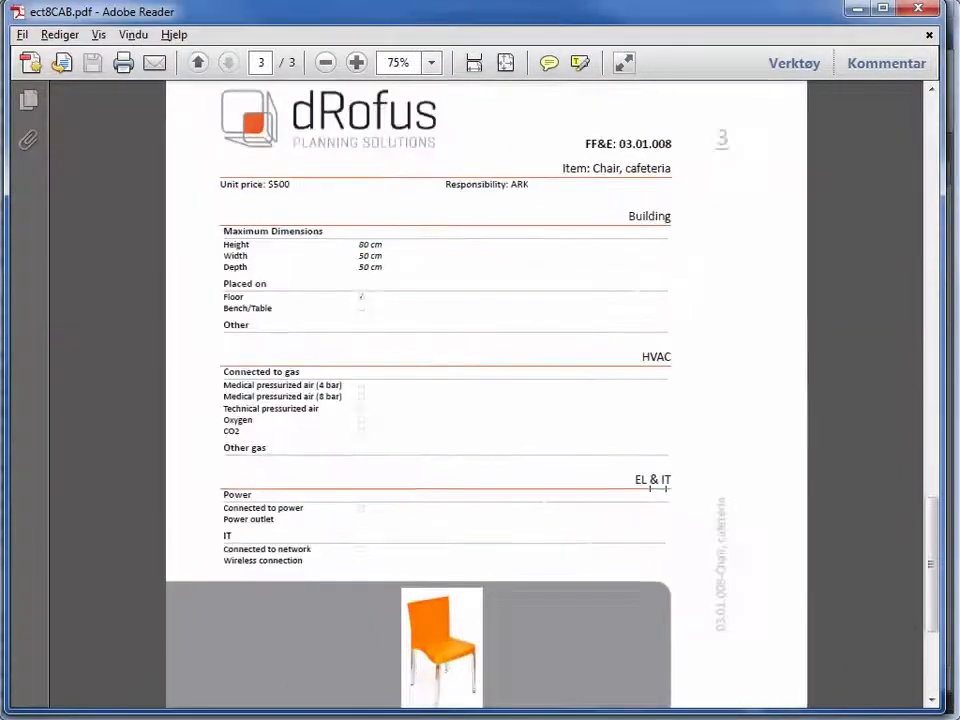
{"action": "scroll", "coordinate": [658, 497], "scroll_direction": "down", "scroll_amount": 3}
{"action": "scroll", "coordinate": [658, 497], "scroll_direction": "up", "scroll_amount": 5}
{"action": "scroll", "coordinate": [658, 497], "scroll_direction": "up", "scroll_amount": 10}
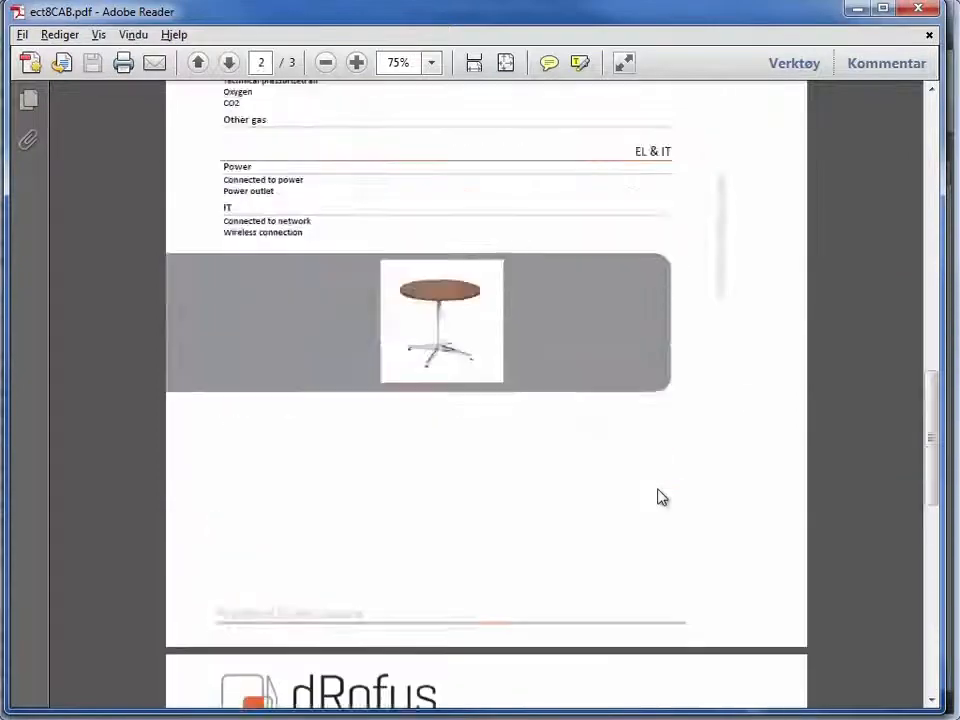
{"action": "scroll", "coordinate": [658, 497], "scroll_direction": "up", "scroll_amount": 5}
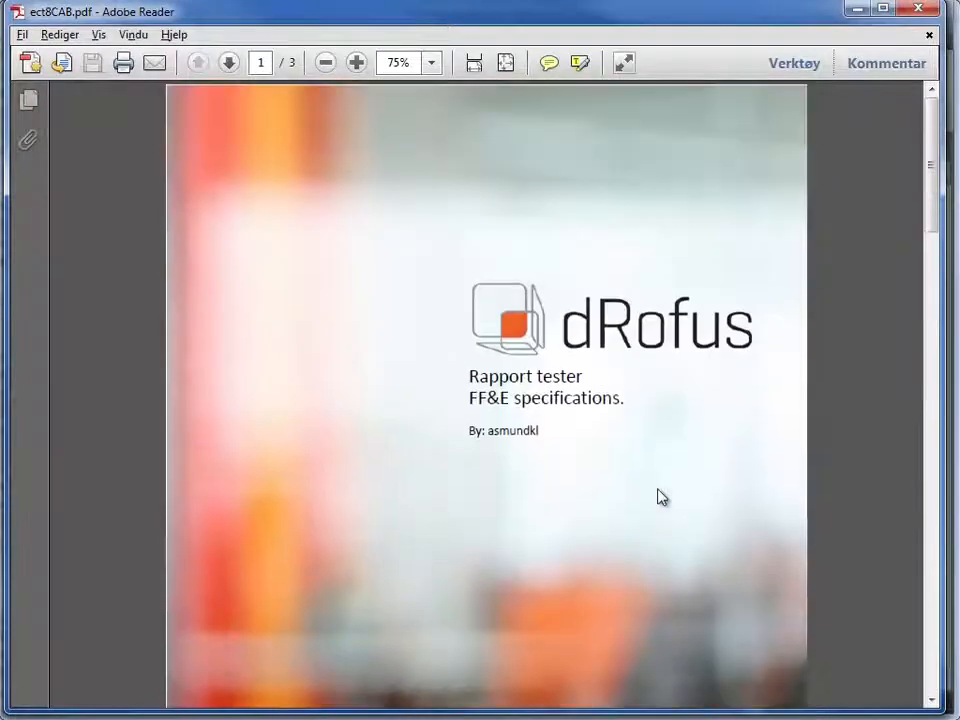
{"action": "scroll", "coordinate": [658, 497], "scroll_direction": "down", "scroll_amount": 10}
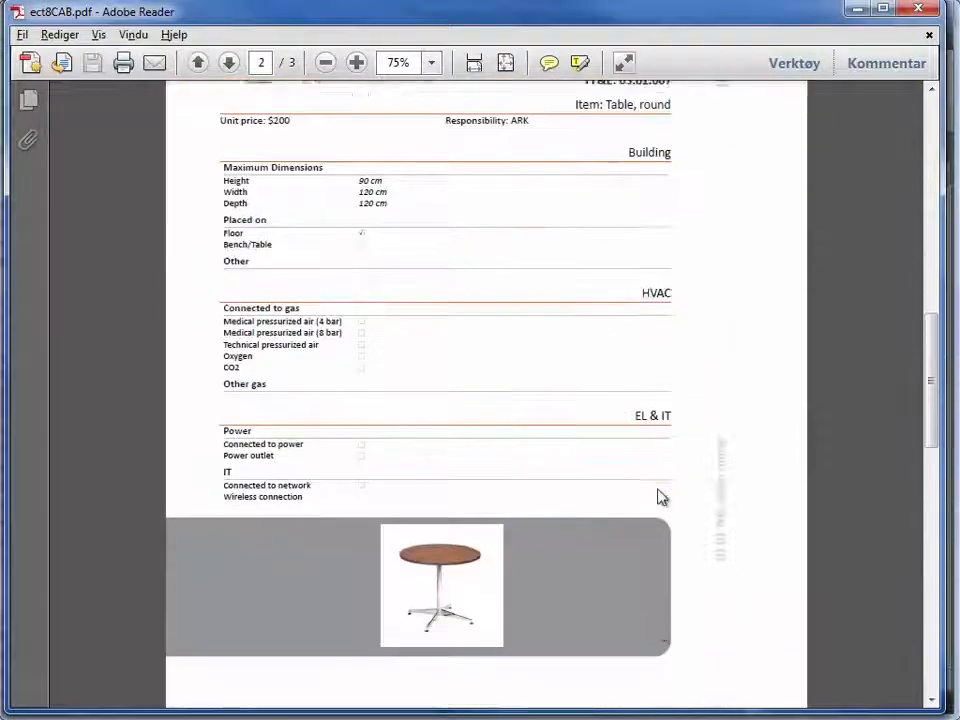
{"action": "scroll", "coordinate": [658, 497], "scroll_direction": "down", "scroll_amount": 3}
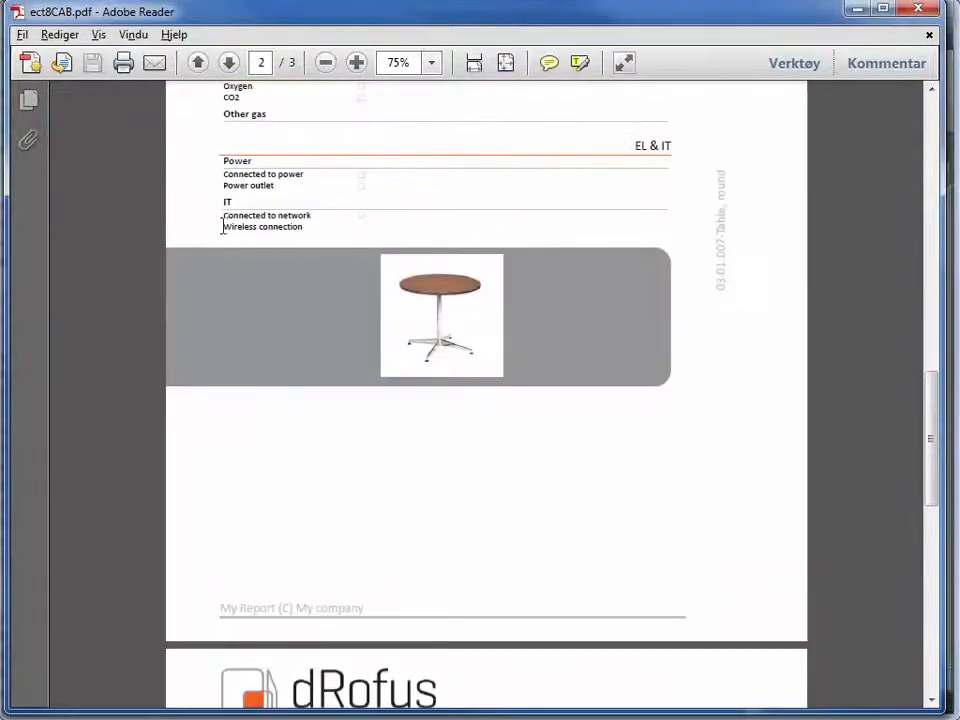